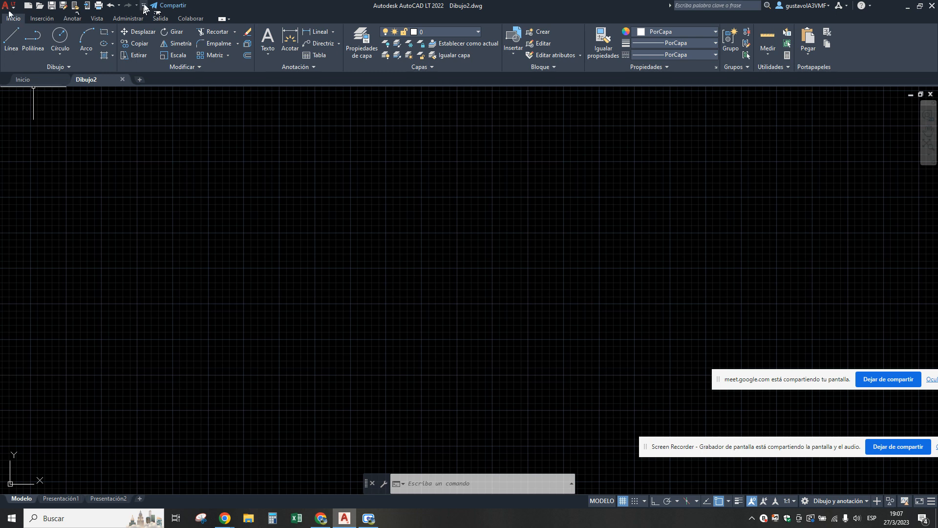
# Remove the Rehacer command from the Quick Access Toolbar and add it back.
pyautogui.click(144, 6)
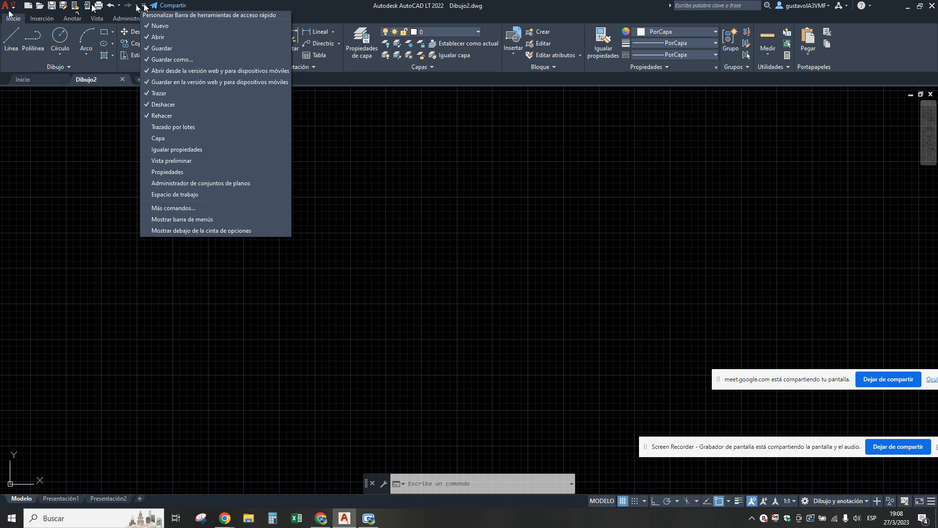
pyautogui.click(147, 116)
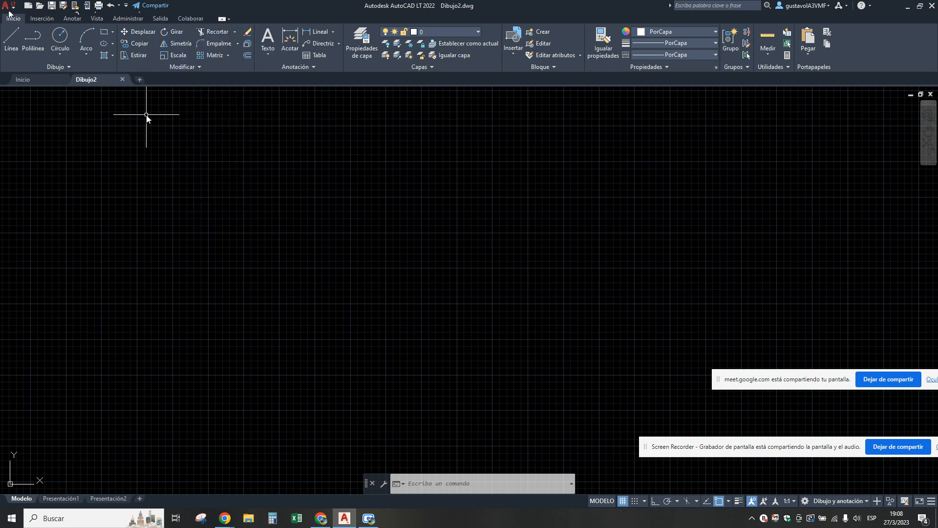
pyautogui.click(127, 7)
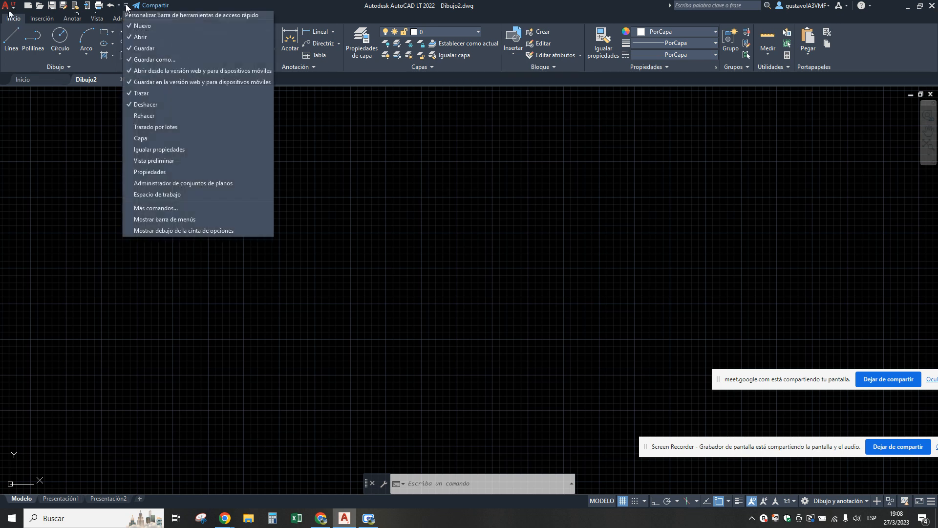
pyautogui.click(131, 115)
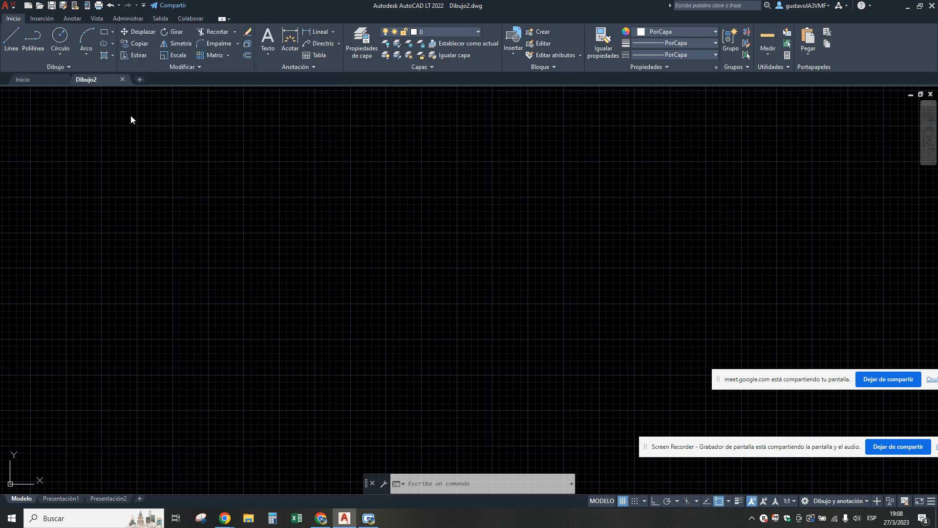
# Remove the Trazar command from the Quick Access Toolbar and add it back.
pyautogui.click(144, 5)
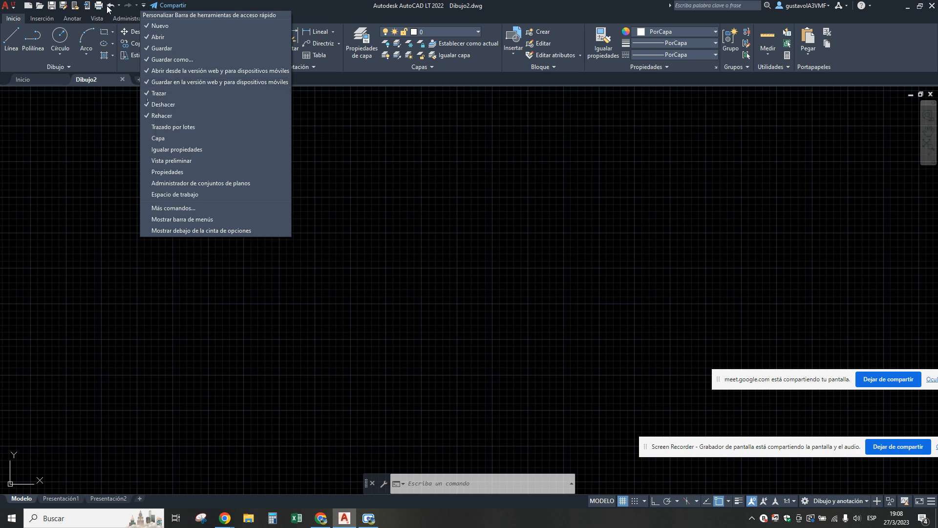
pyautogui.click(160, 93)
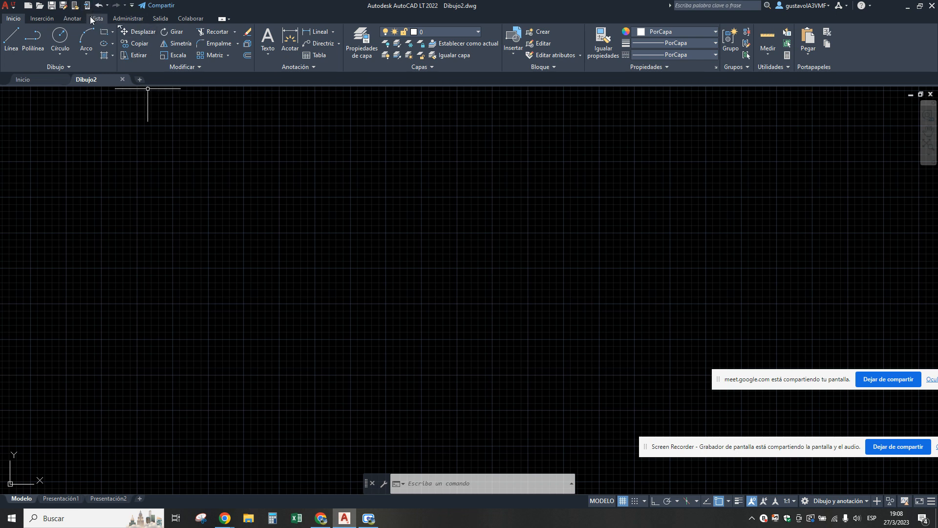
pyautogui.click(132, 5)
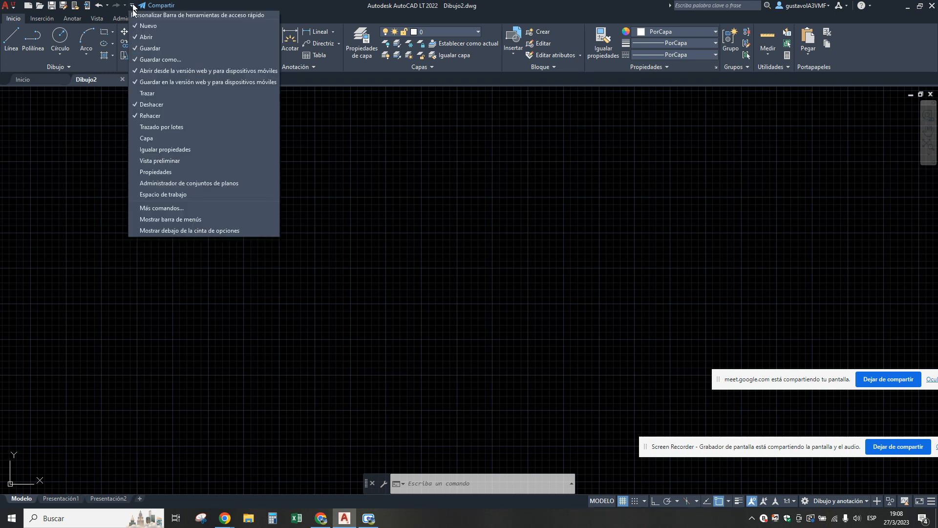
pyautogui.click(137, 93)
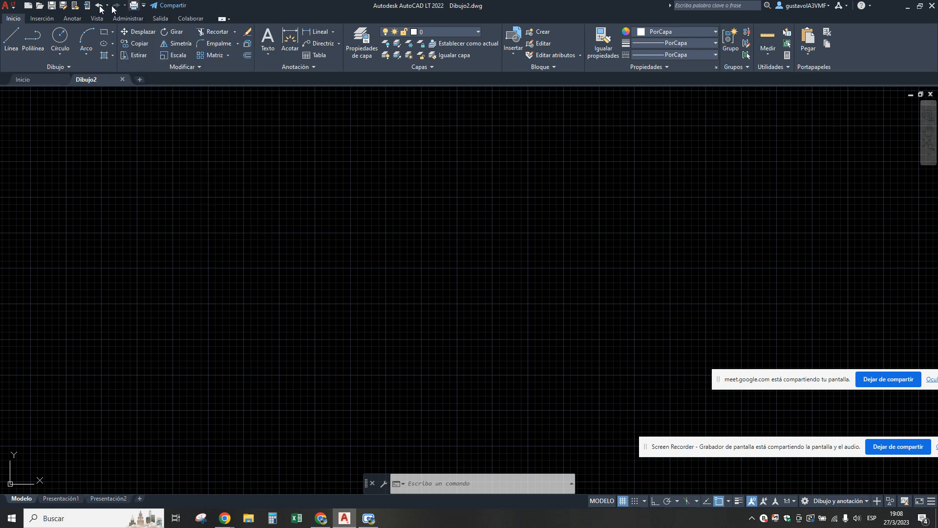
# Display the classic menu bar above the ribbon.
pyautogui.click(144, 6)
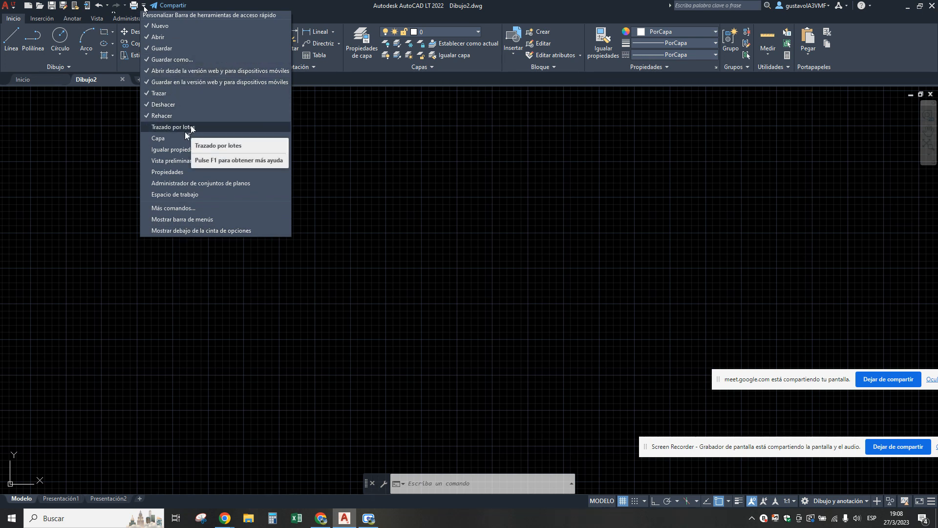
pyautogui.click(178, 219)
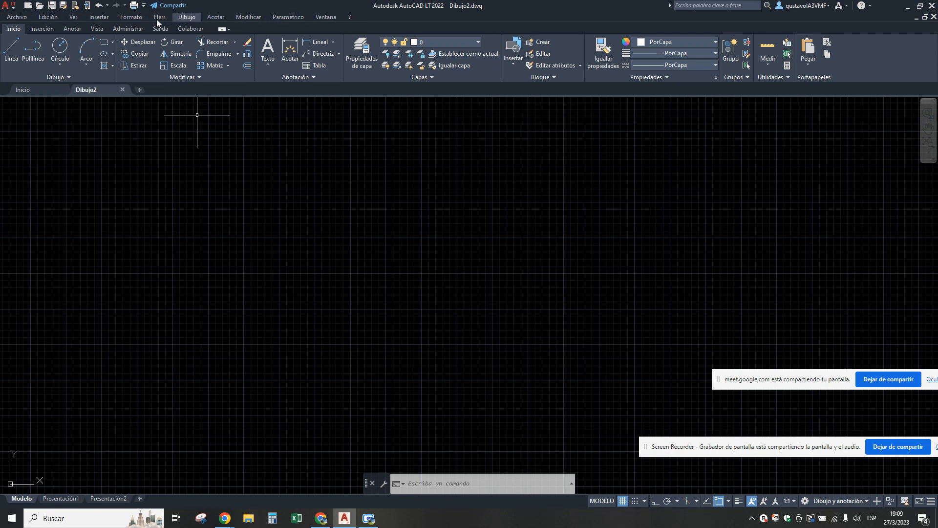
# Examine the commands offered in the classic drop-down menus, from Archivo through Ventana, without running any of them.
pyautogui.click(15, 18)
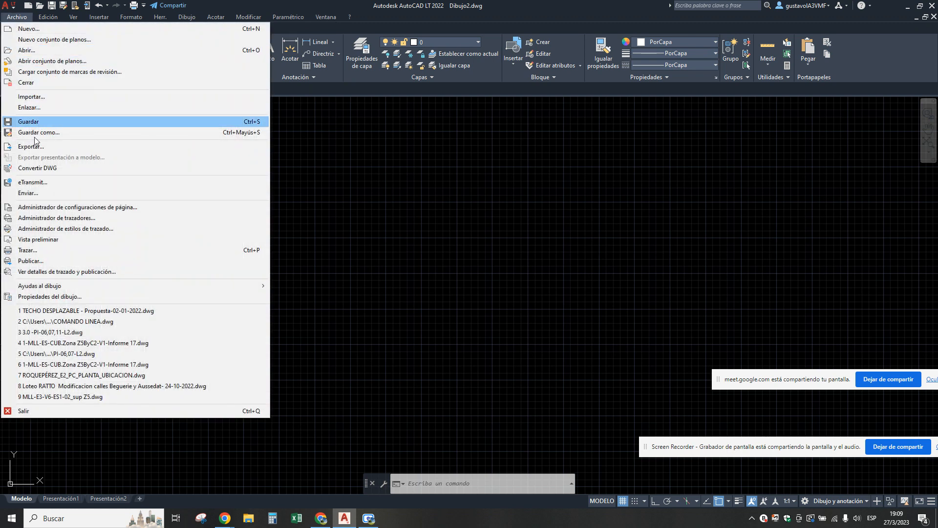
pyautogui.click(334, 176)
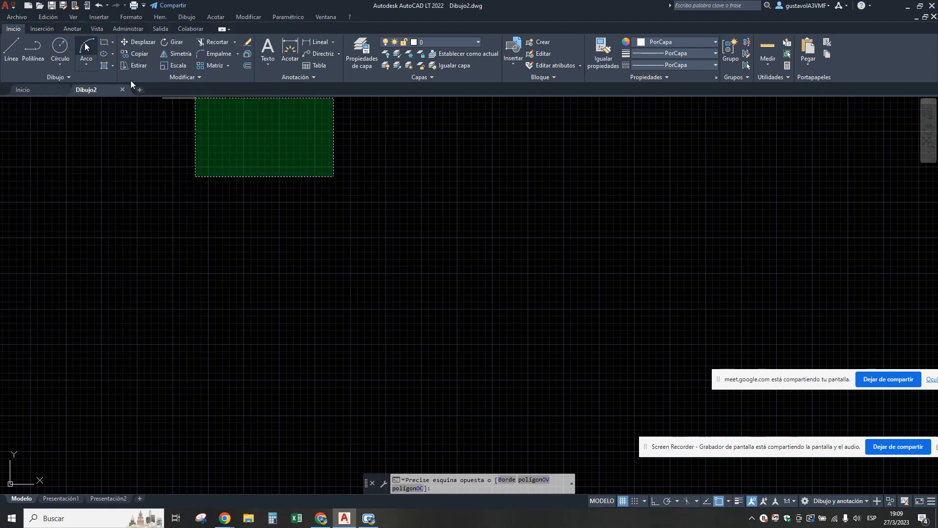
pyautogui.press('Escape')
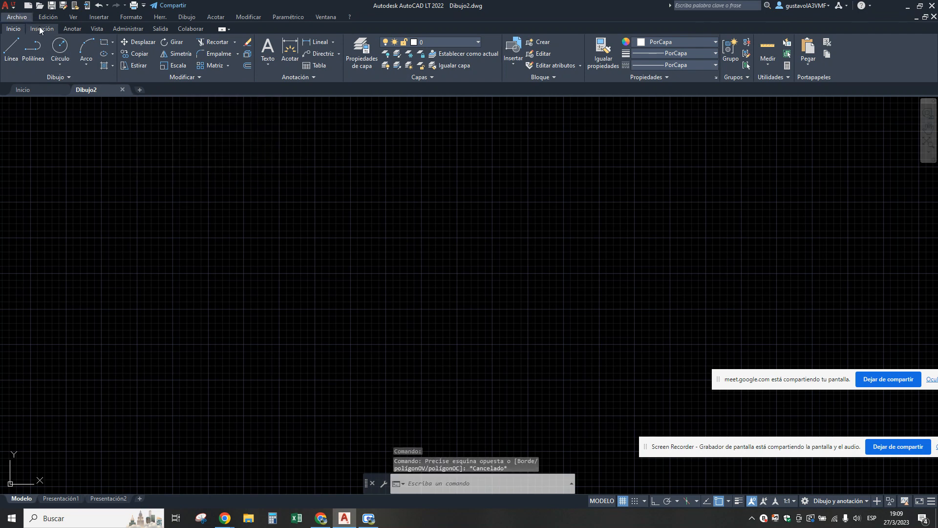
pyautogui.click(48, 17)
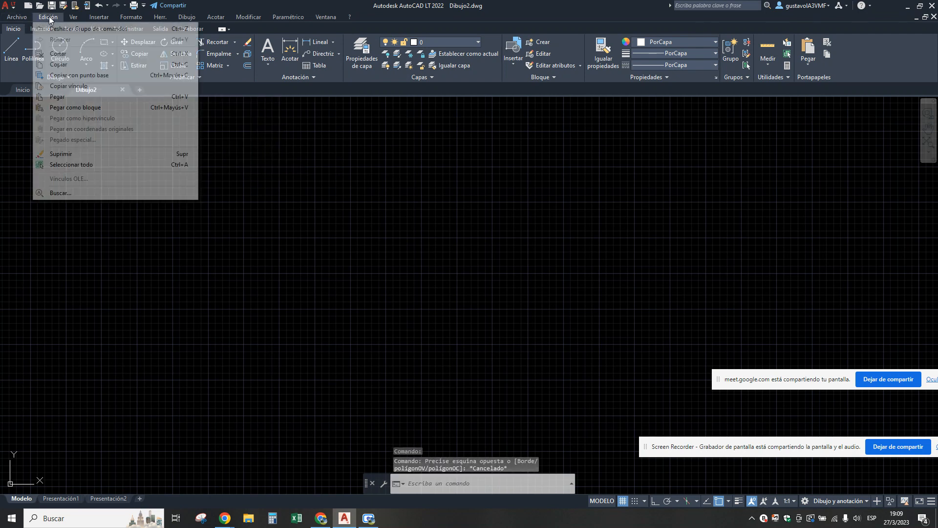
pyautogui.press('Escape')
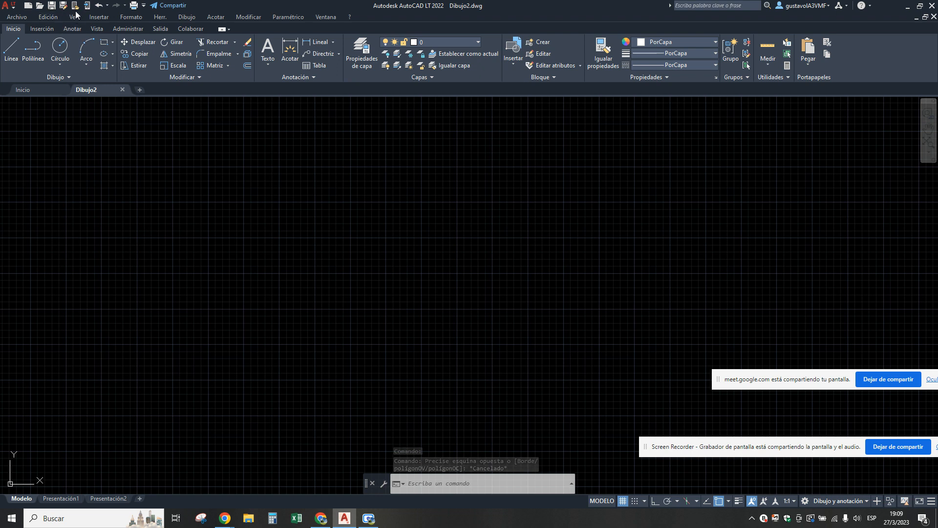
pyautogui.click(74, 18)
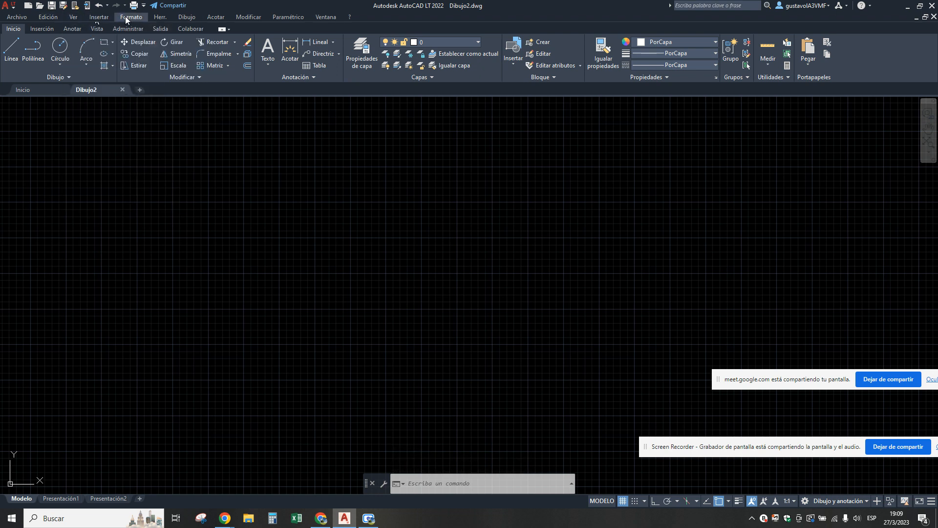
pyautogui.click(93, 20)
pyautogui.click(137, 20)
pyautogui.click(138, 21)
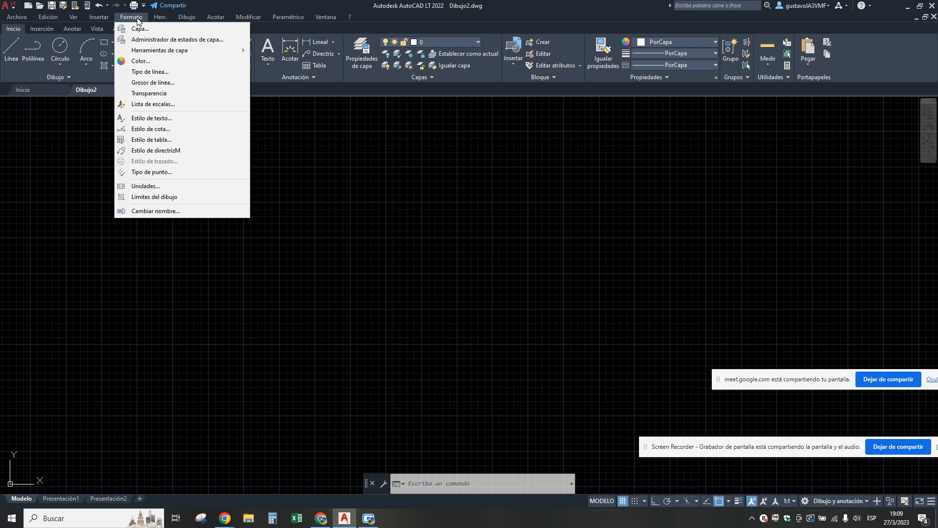
pyautogui.click(163, 20)
pyautogui.click(164, 20)
pyautogui.moveTo(185, 22)
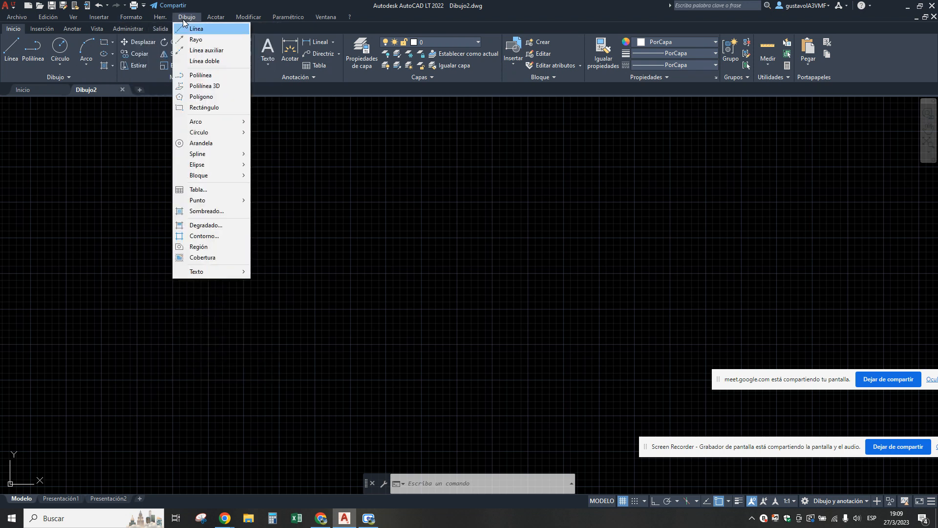
pyautogui.moveTo(216, 22)
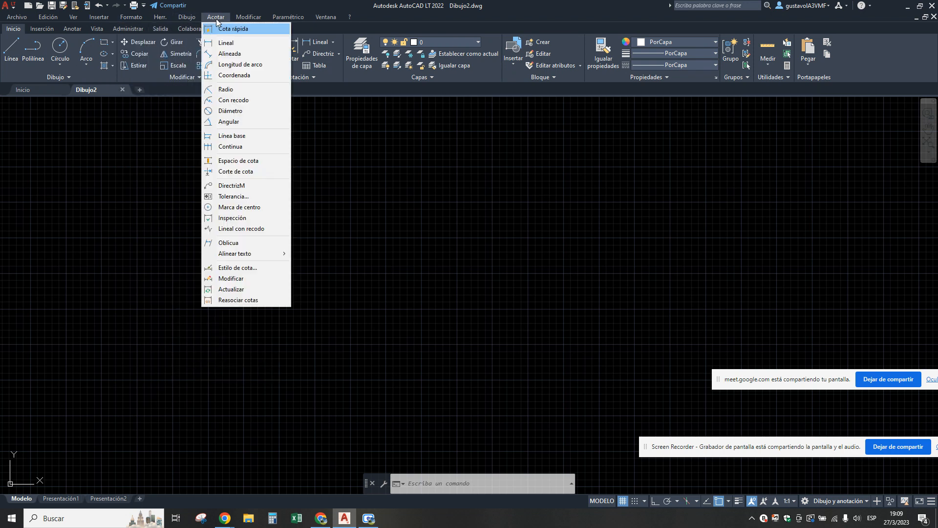
pyautogui.moveTo(249, 21)
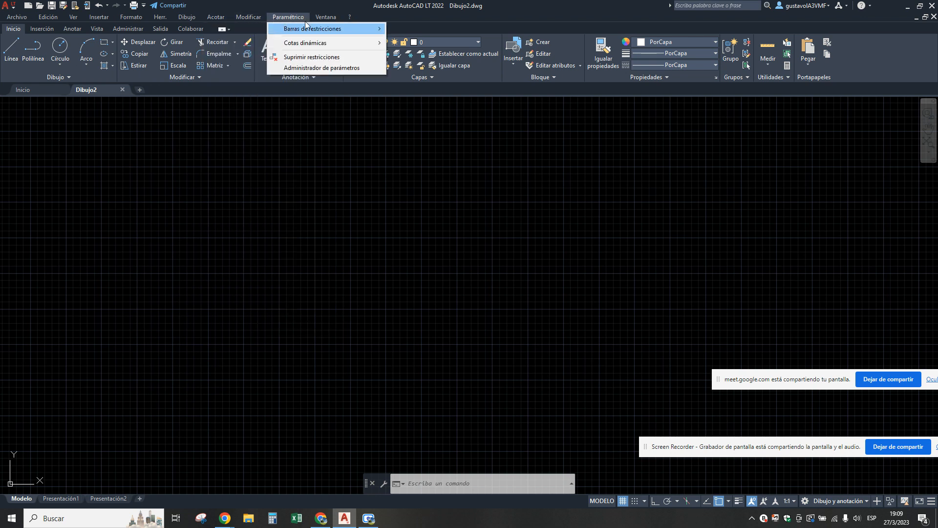
pyautogui.moveTo(339, 23)
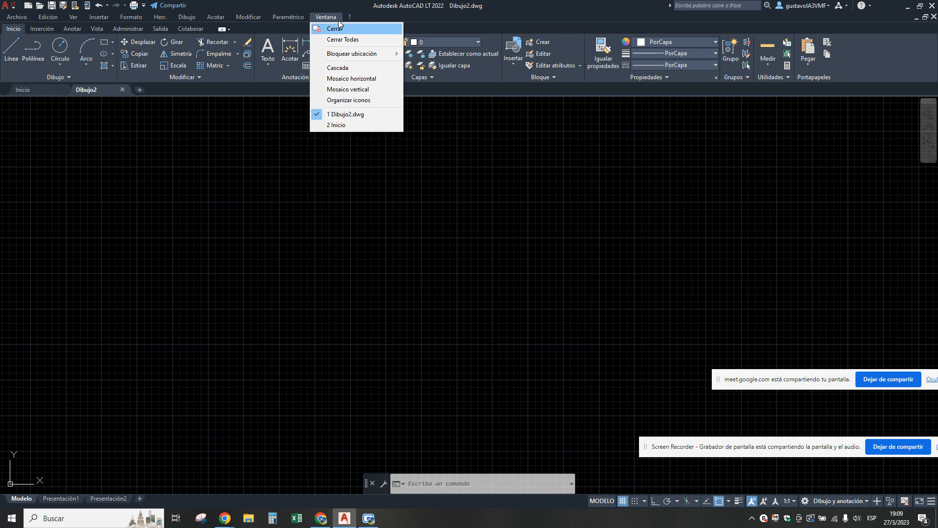
pyautogui.moveTo(283, 21)
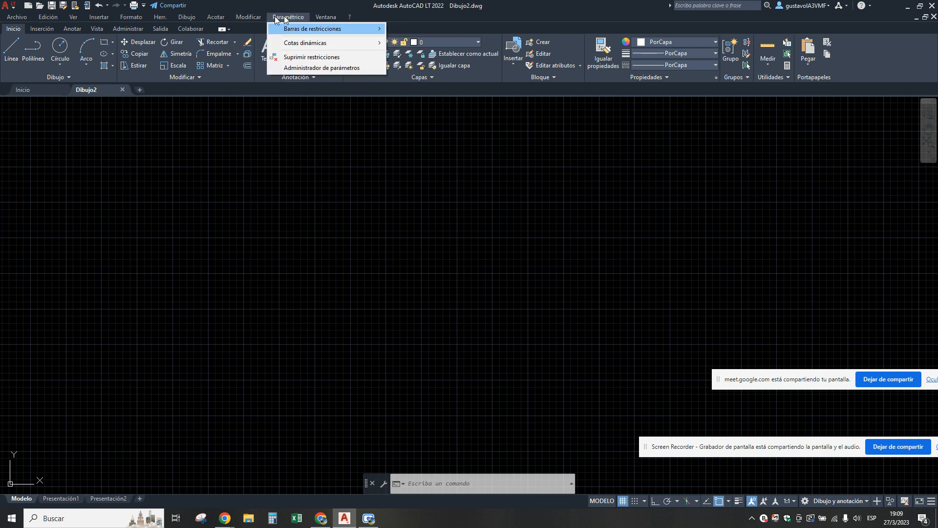
pyautogui.click(337, 179)
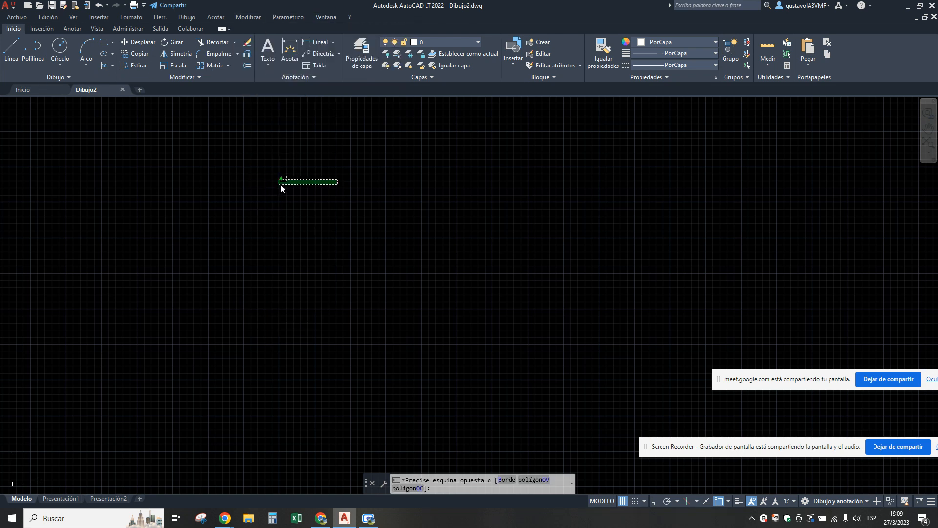
pyautogui.click(281, 184)
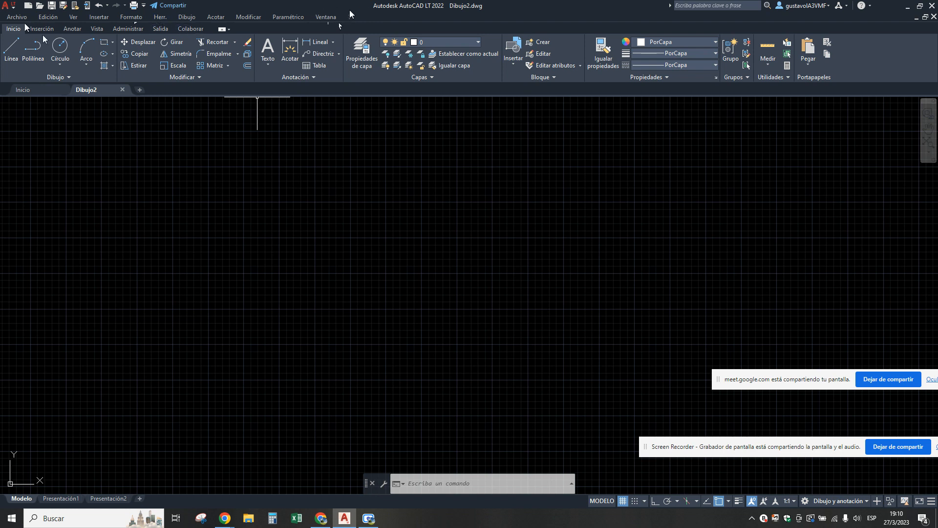
# Review the display, open-and-save, plotting, system and user-preference settings in the Opciones dialog, and dismiss it without changes.
pyautogui.click(159, 17)
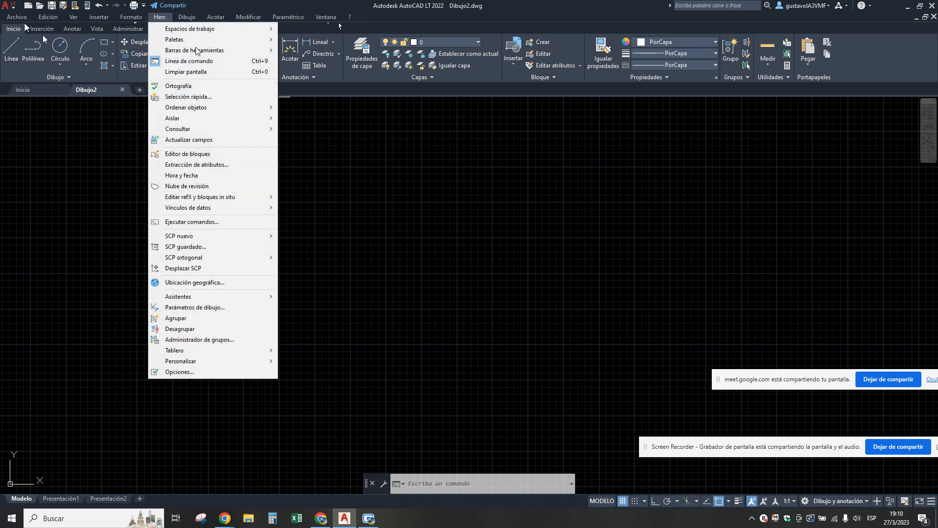
pyautogui.click(181, 371)
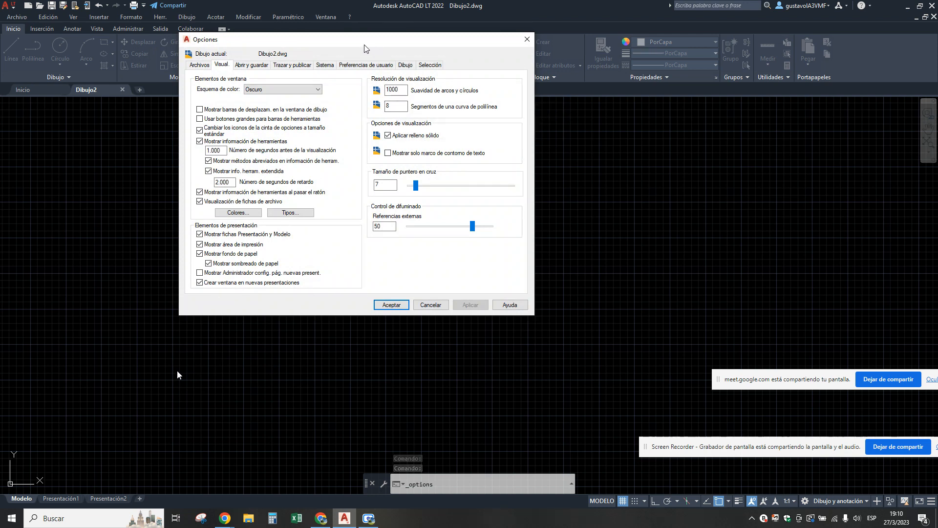
pyautogui.click(243, 67)
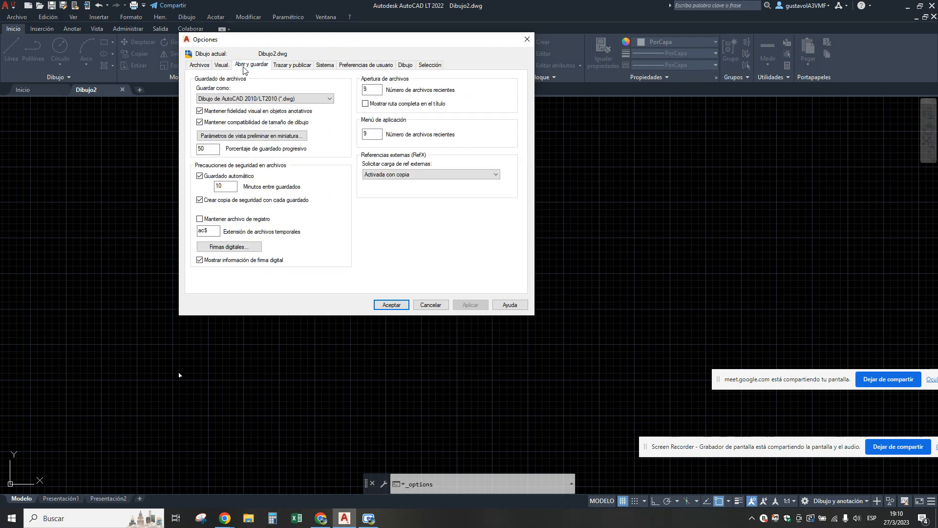
pyautogui.click(283, 67)
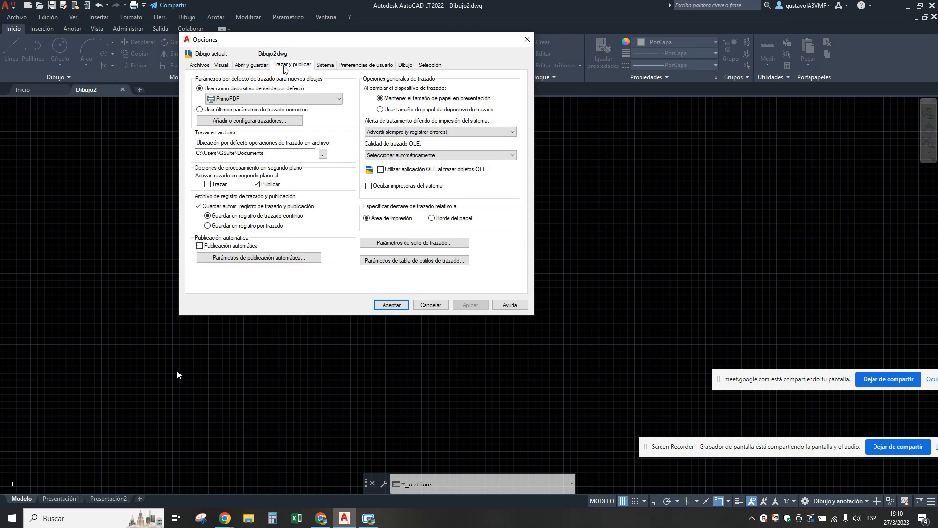
pyautogui.click(323, 69)
pyautogui.click(378, 69)
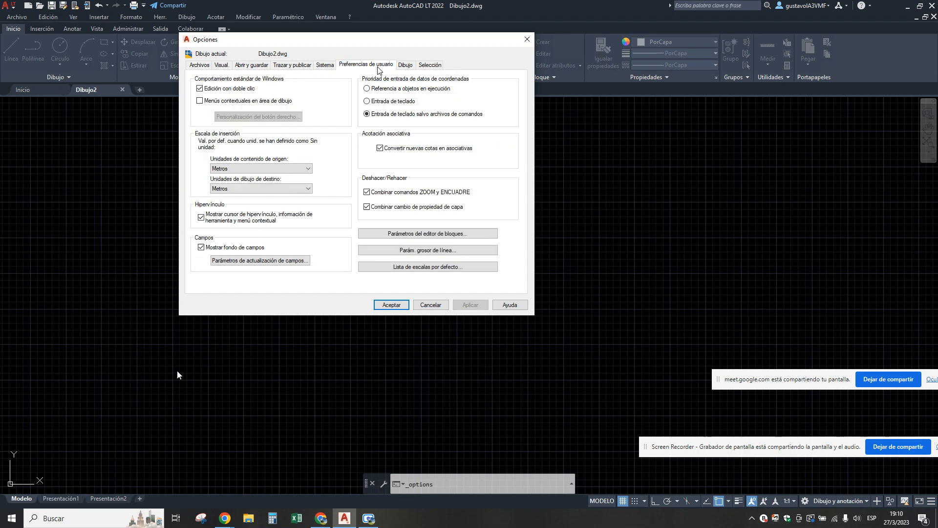
pyautogui.click(251, 67)
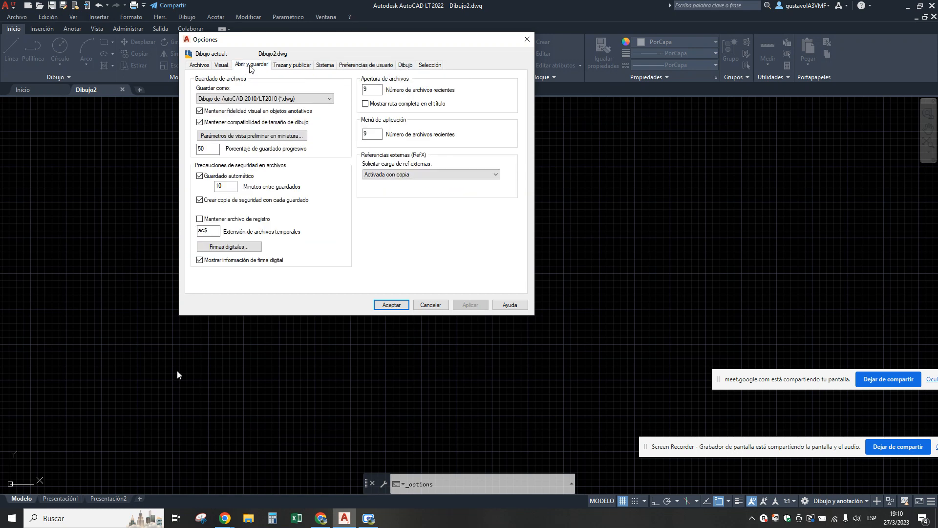
pyautogui.click(222, 66)
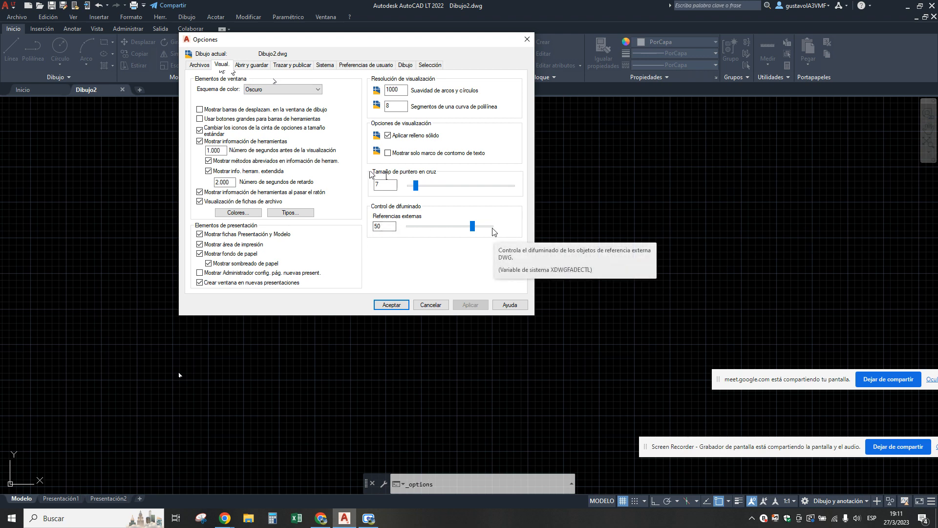
pyautogui.click(430, 305)
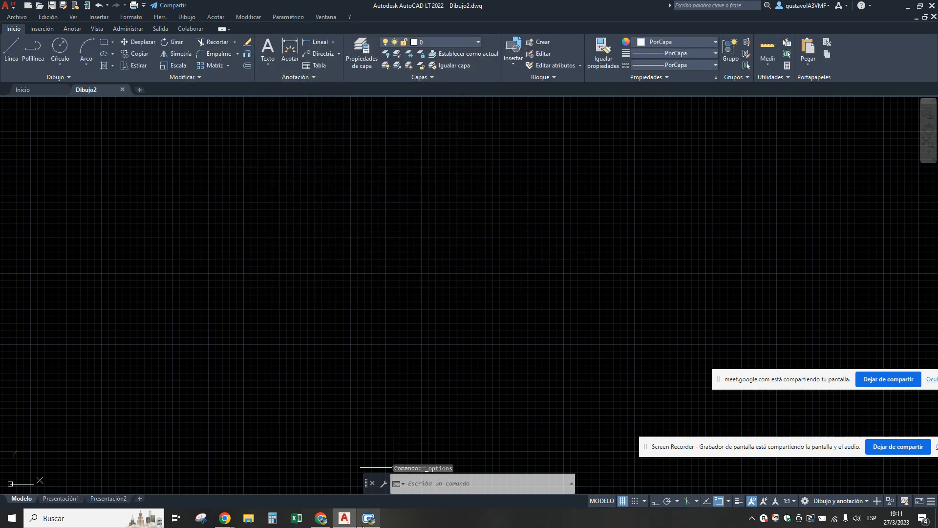
# Switch to the DAPC-02 EMPEZANDO EN AUTOCAD document in Google Docs and read its sections on workspaces and crosshair size.
pyautogui.click(325, 522)
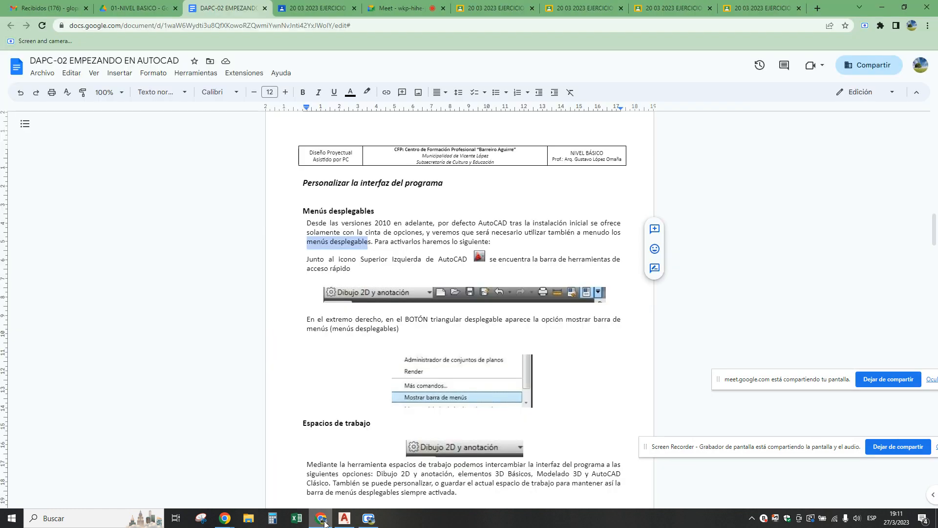
pyautogui.scroll(-5, 456, 256)
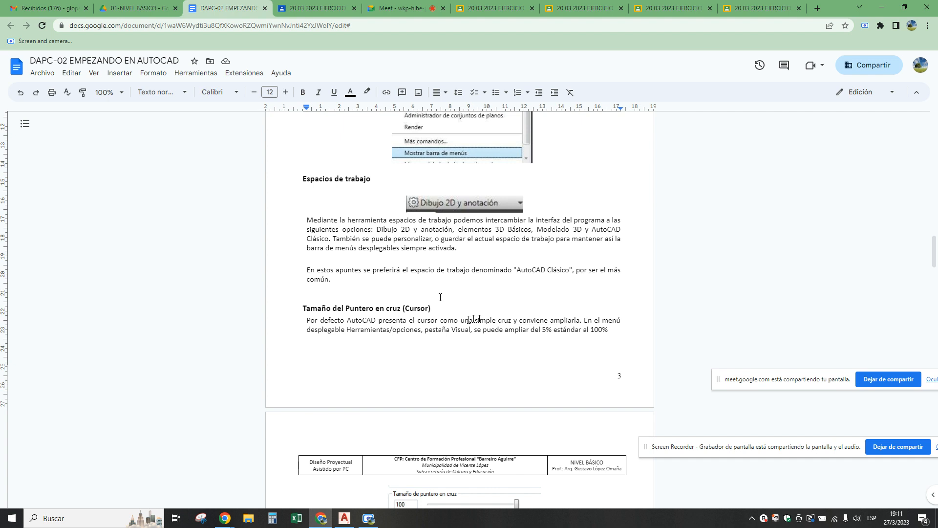
pyautogui.scroll(-2, 473, 319)
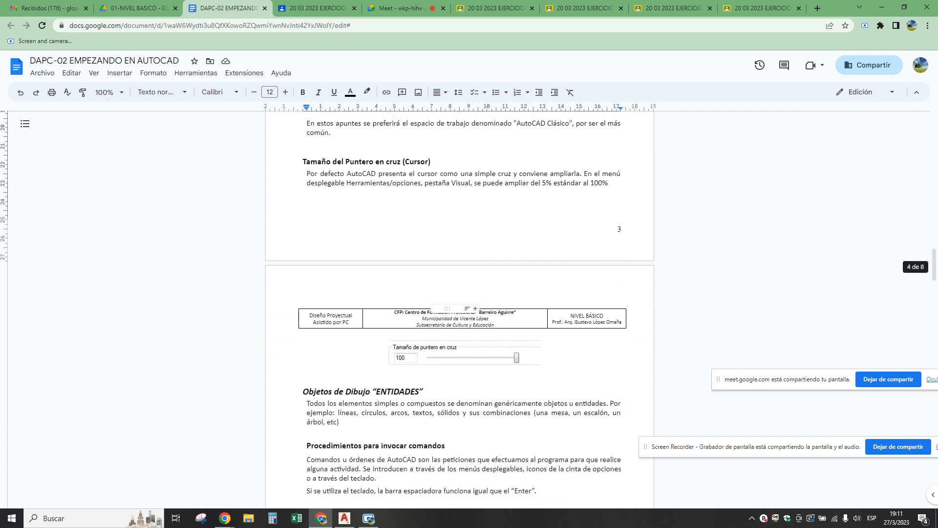
# Review the notes on workspaces and crosshair size, and set the crosshair size to 100 in AutoCAD's Opciones dialog.
pyautogui.scroll(1, 533, 257)
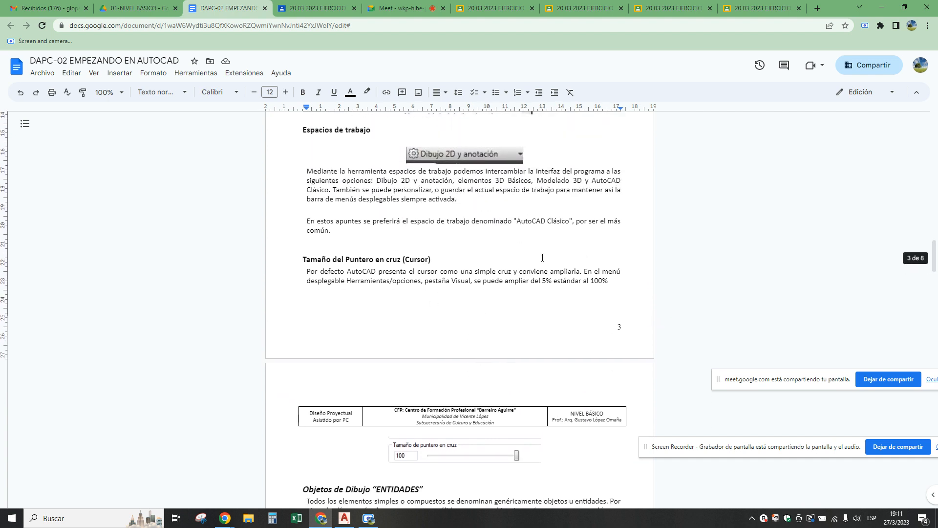
pyautogui.scroll(1, 542, 257)
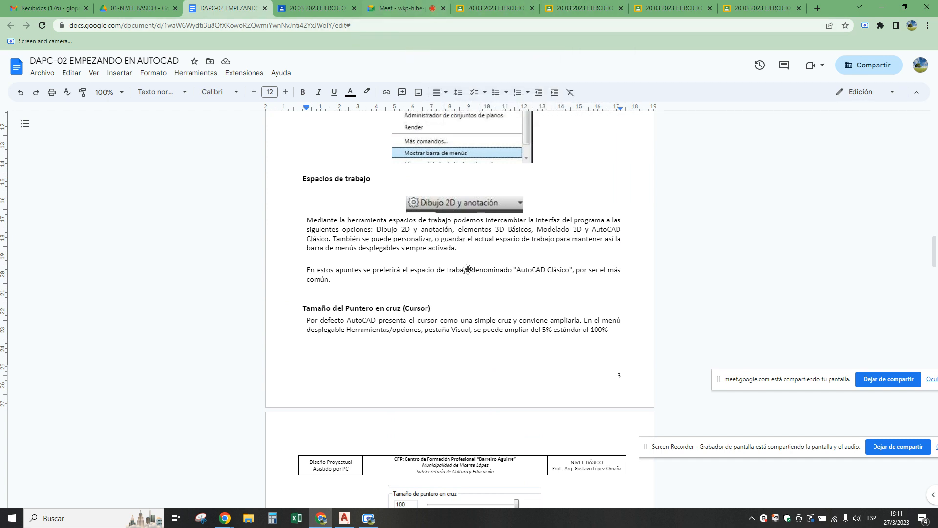
pyautogui.click(345, 518)
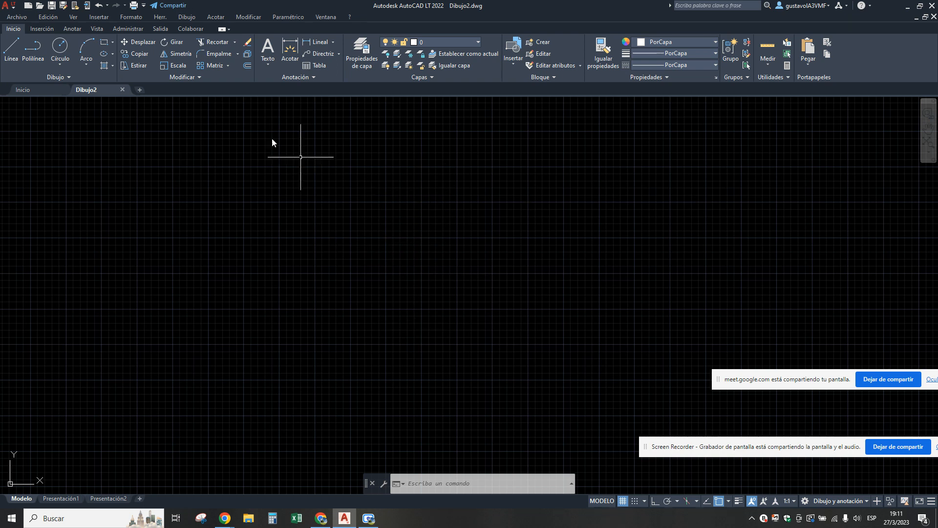
pyautogui.click(158, 17)
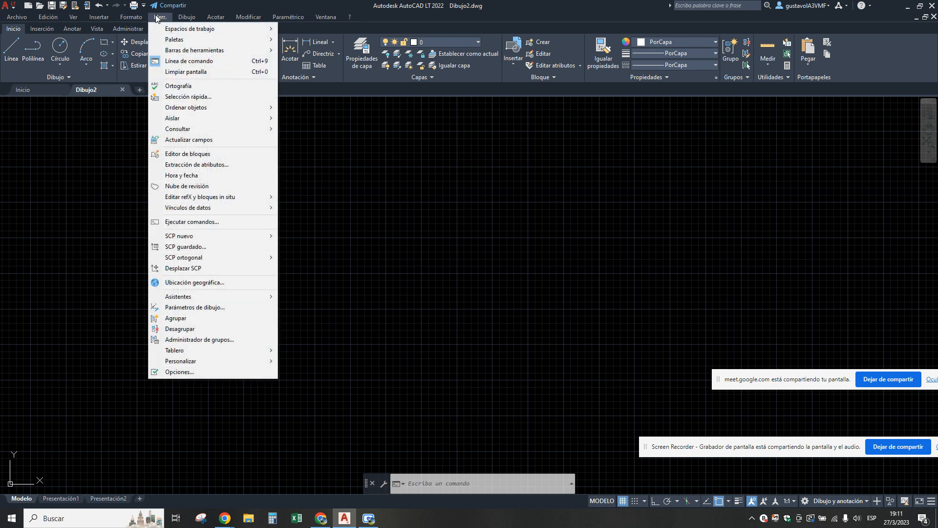
pyautogui.click(168, 372)
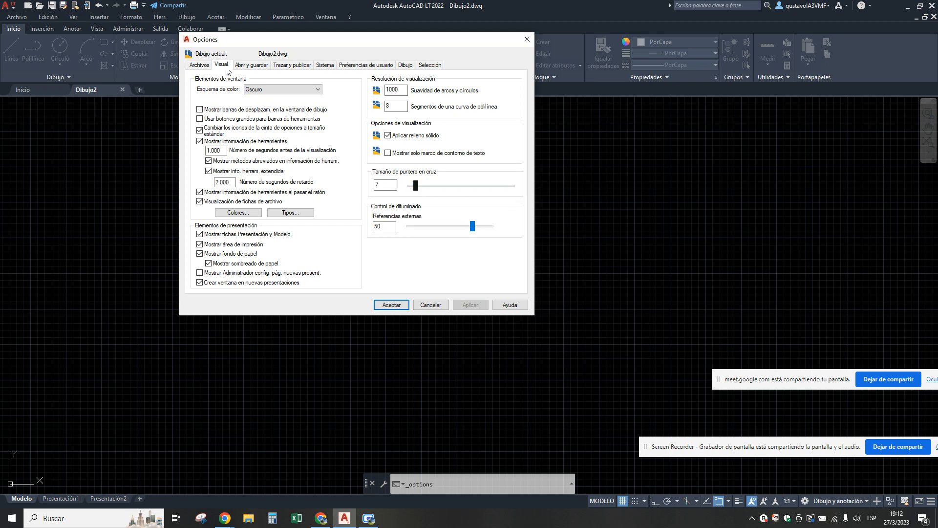
pyautogui.moveTo(415, 185); pyautogui.dragTo(541, 193)
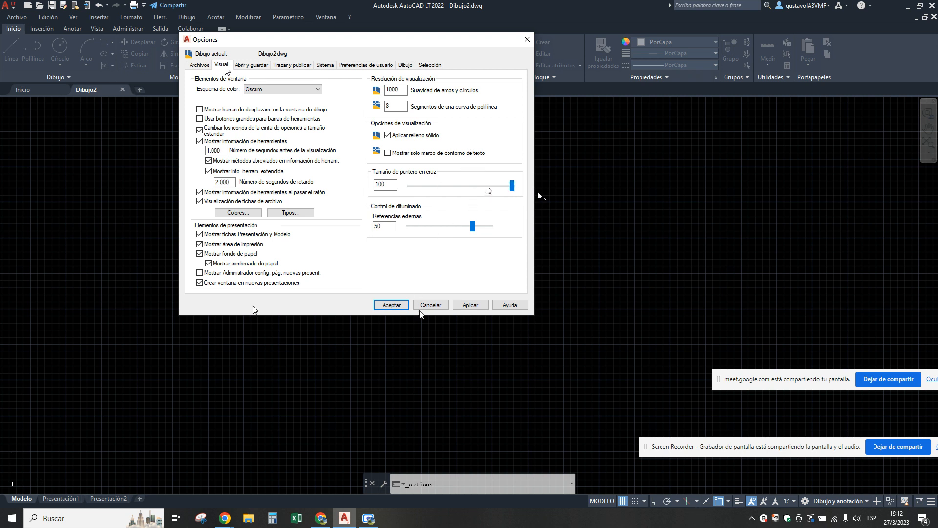
pyautogui.click(470, 304)
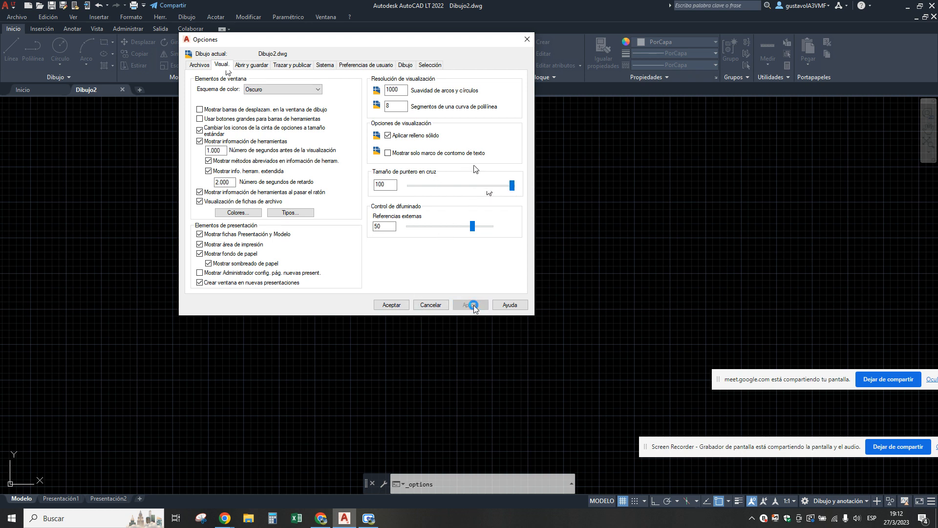
pyautogui.click(383, 306)
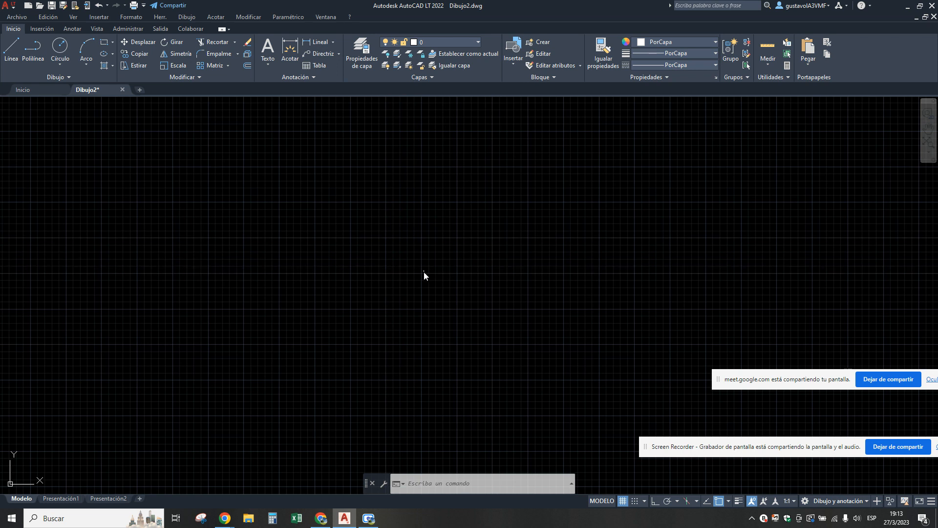
# Reduce the crosshair size to 1 in the Opciones display settings and accept the change.
pyautogui.click(161, 20)
pyautogui.click(169, 376)
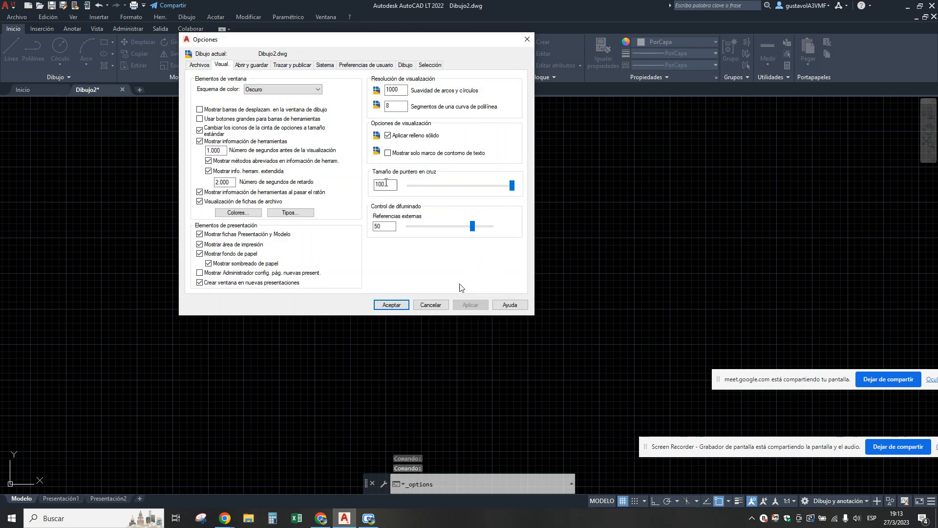
pyautogui.moveTo(511, 186); pyautogui.dragTo(404, 190)
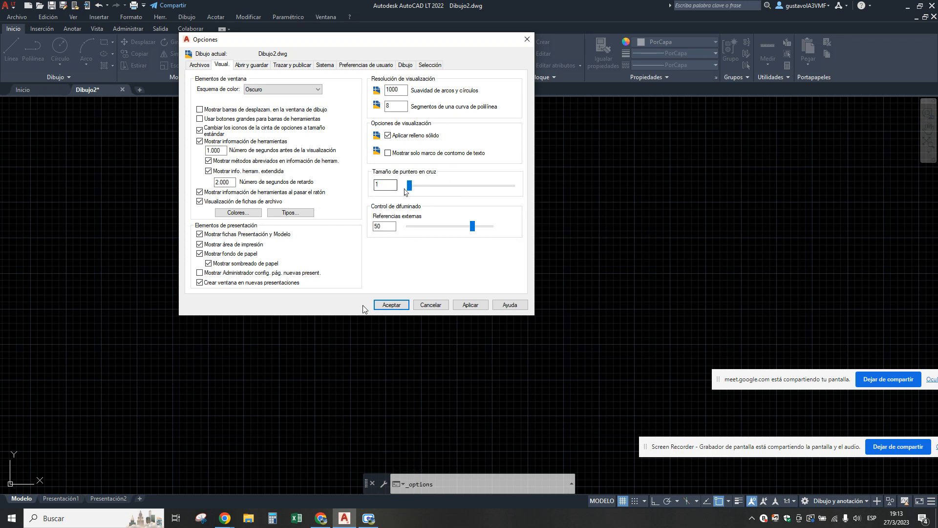
pyautogui.click(391, 304)
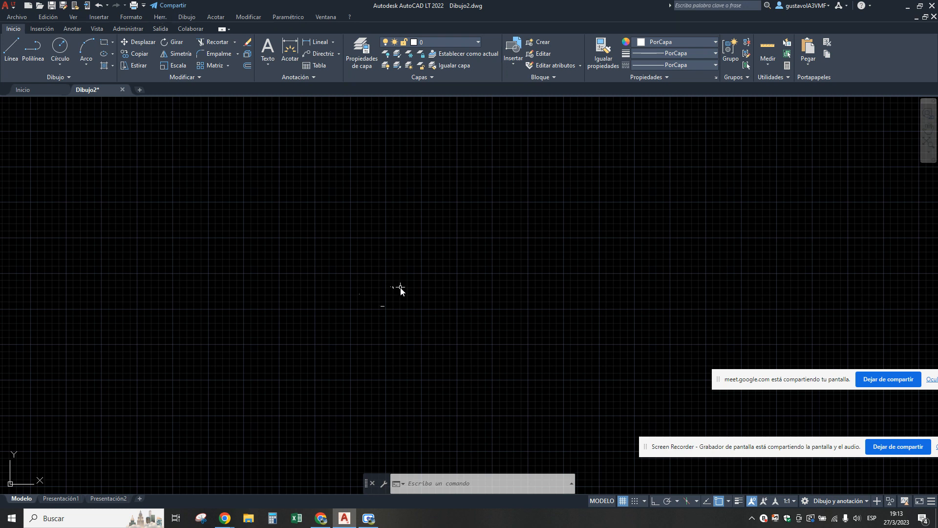
# Restore the full-screen crosshair by setting its size back to 100 in the Opciones display settings.
pyautogui.click(161, 18)
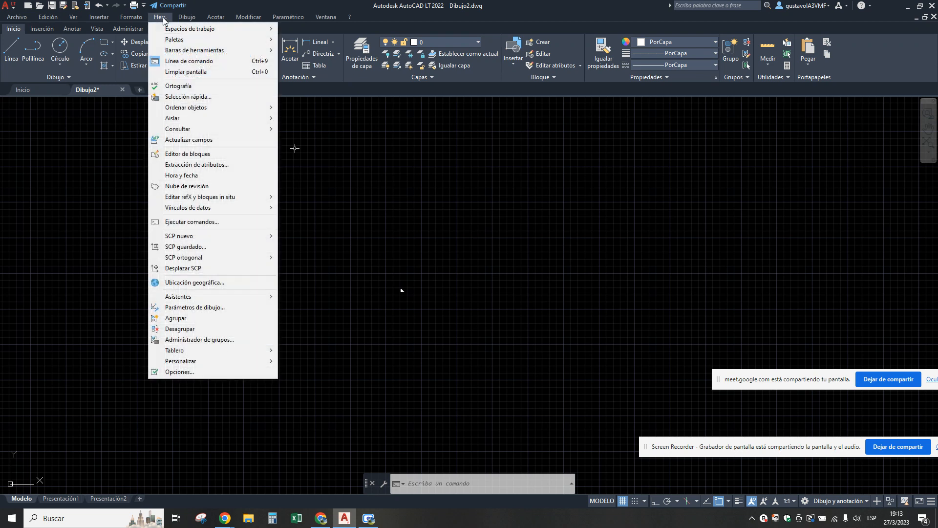
pyautogui.click(168, 374)
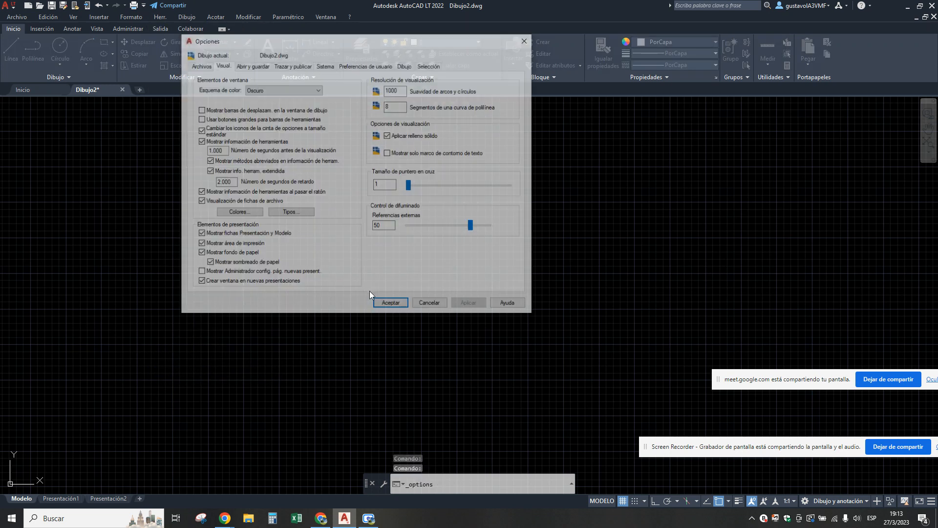
pyautogui.moveTo(410, 185); pyautogui.dragTo(512, 185)
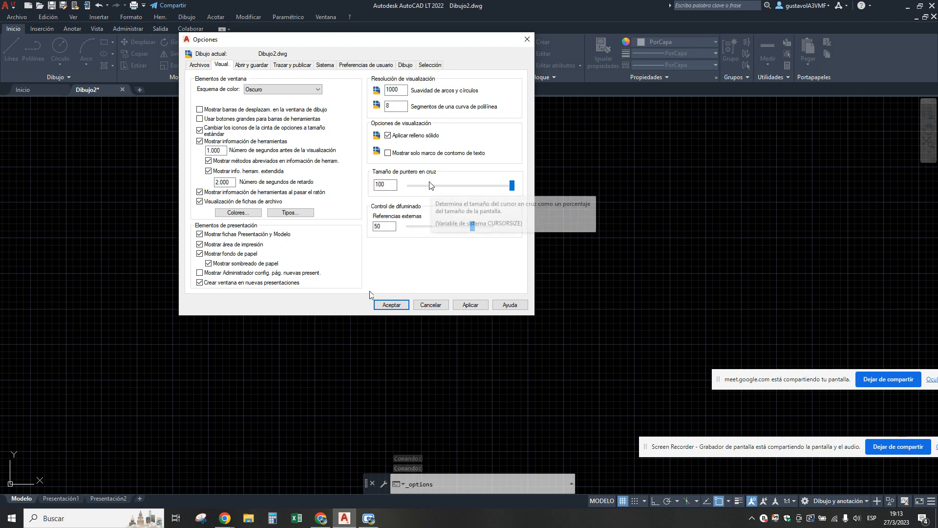
pyautogui.click(392, 305)
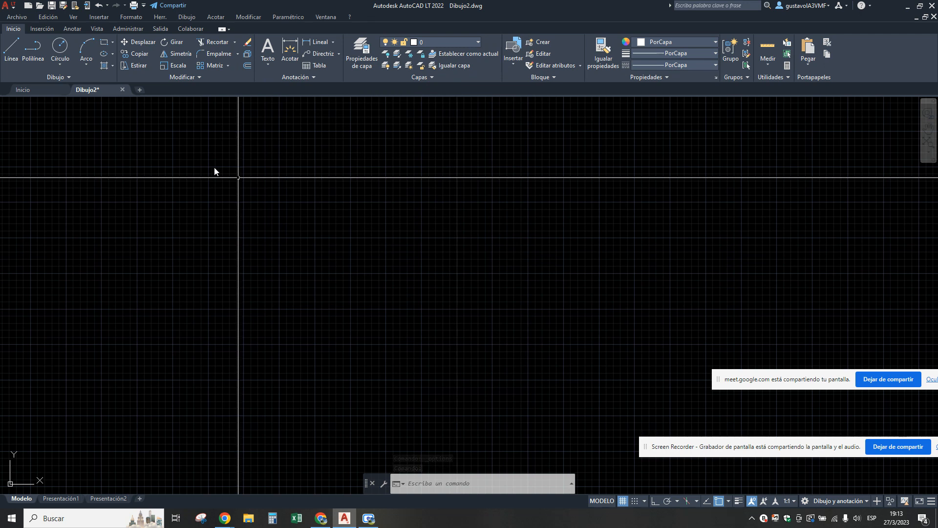
# Open the Opciones dialog at its display settings.
pyautogui.click(160, 17)
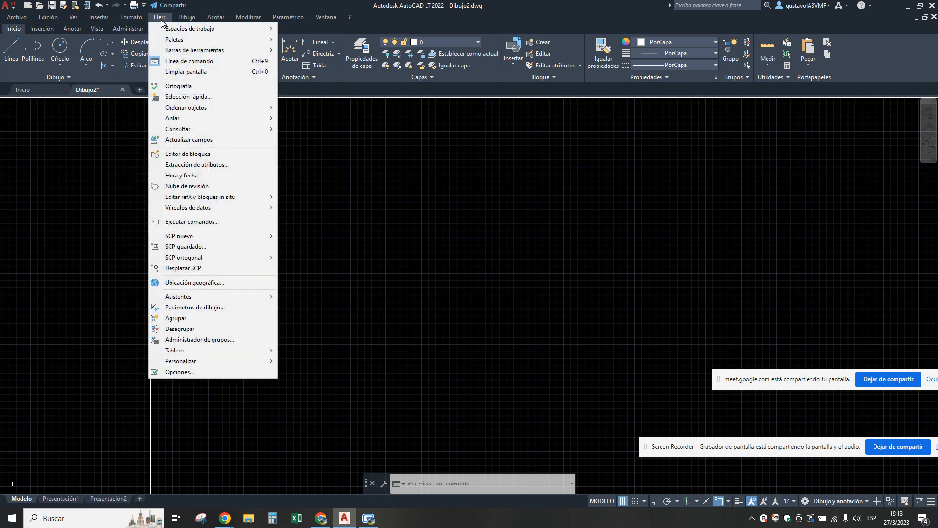
pyautogui.click(180, 372)
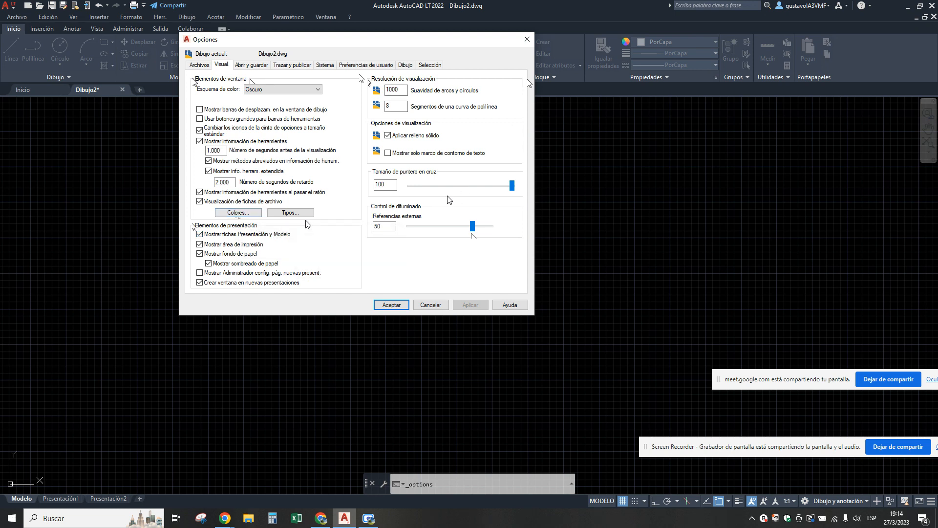
# Switch to the Google Meet call and mute the participant whose microphone is open, dismissing the prompt to remove them.
pyautogui.click(321, 518)
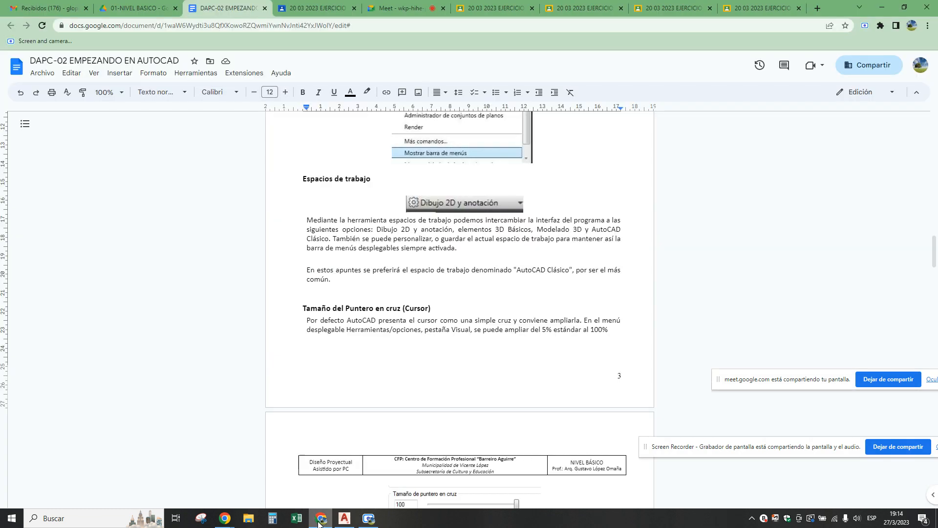
pyautogui.click(391, 8)
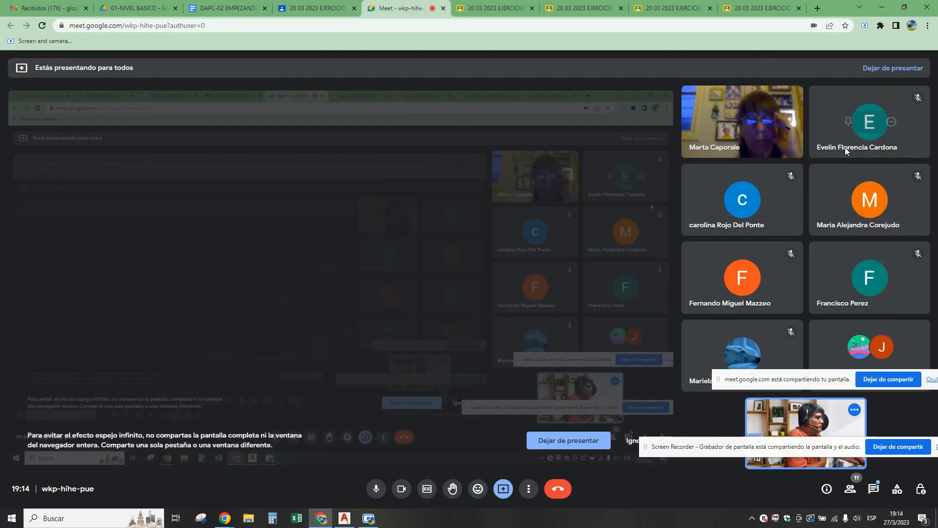
pyautogui.click(764, 122)
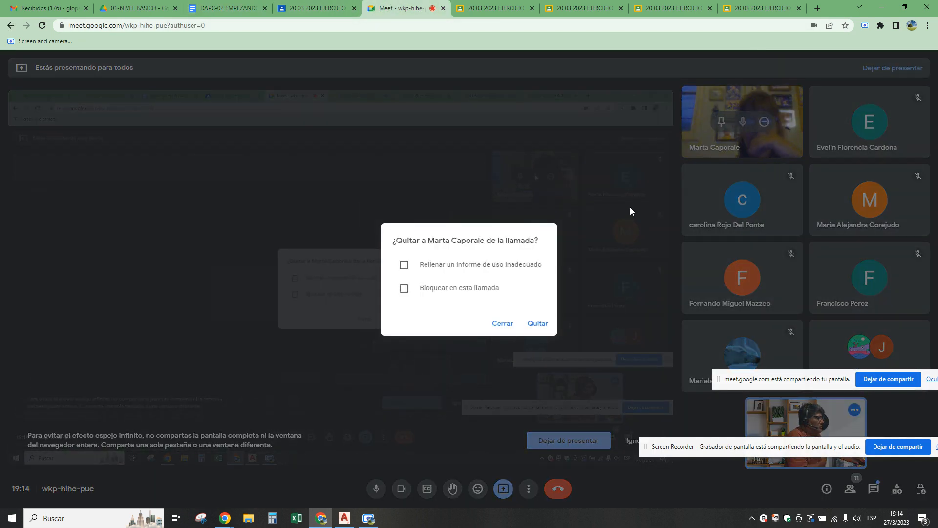
pyautogui.click(743, 124)
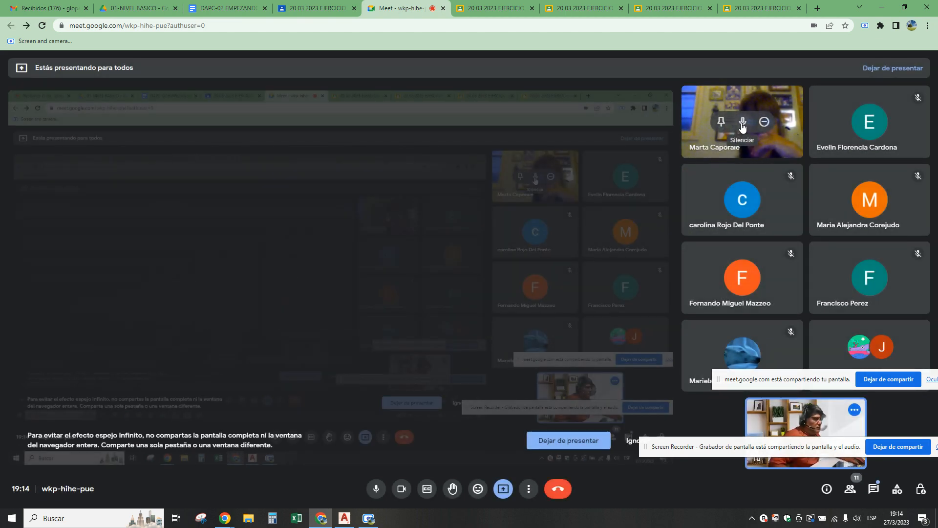
pyautogui.click(743, 122)
pyautogui.click(532, 304)
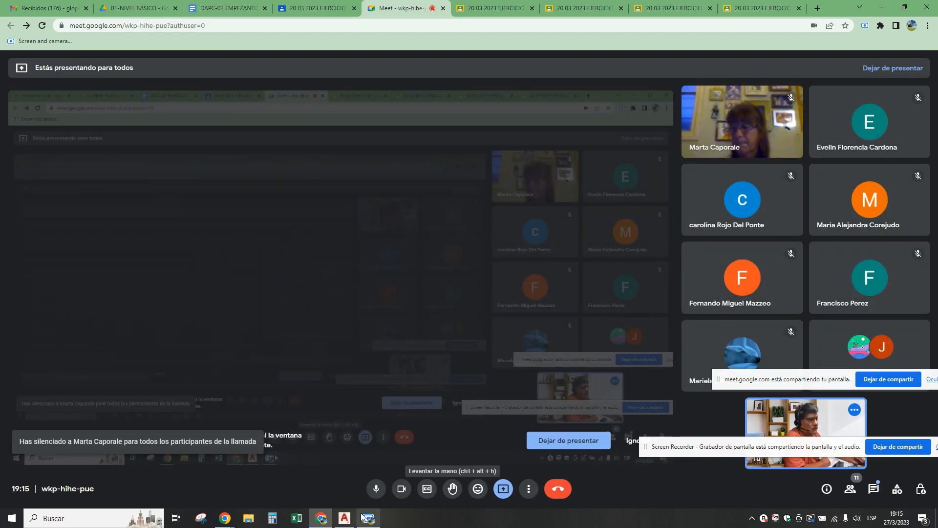
# Return to AutoCAD and examine the index and true-colour pickers for the Espacio modelo 2D background in the drawing window colours.
pyautogui.click(344, 518)
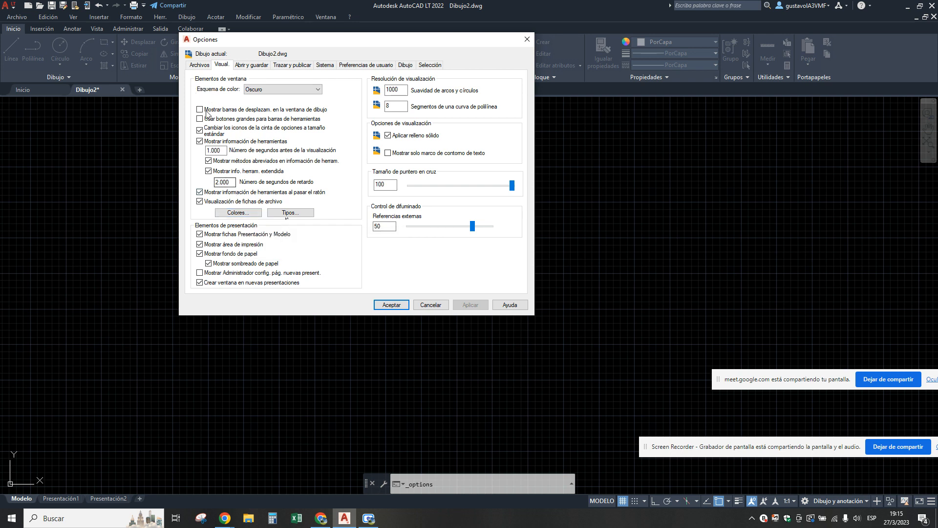
pyautogui.click(238, 213)
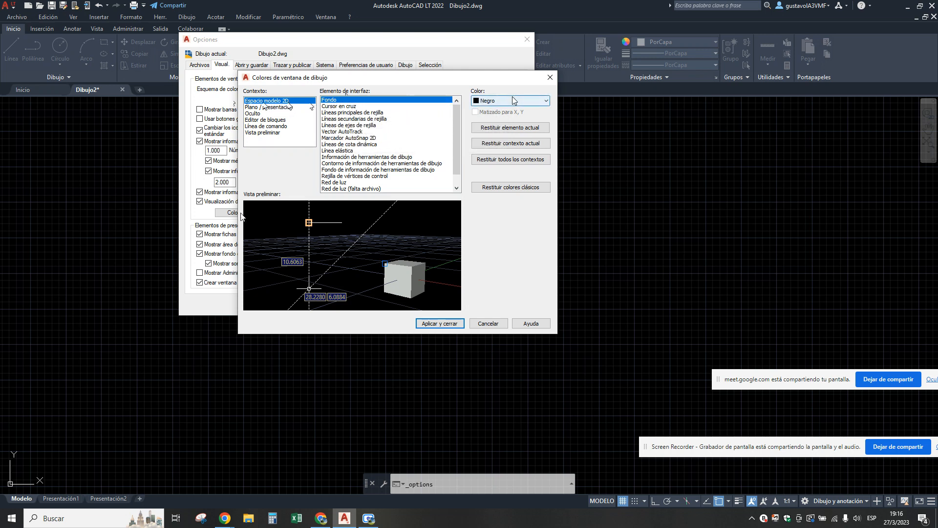
pyautogui.click(545, 102)
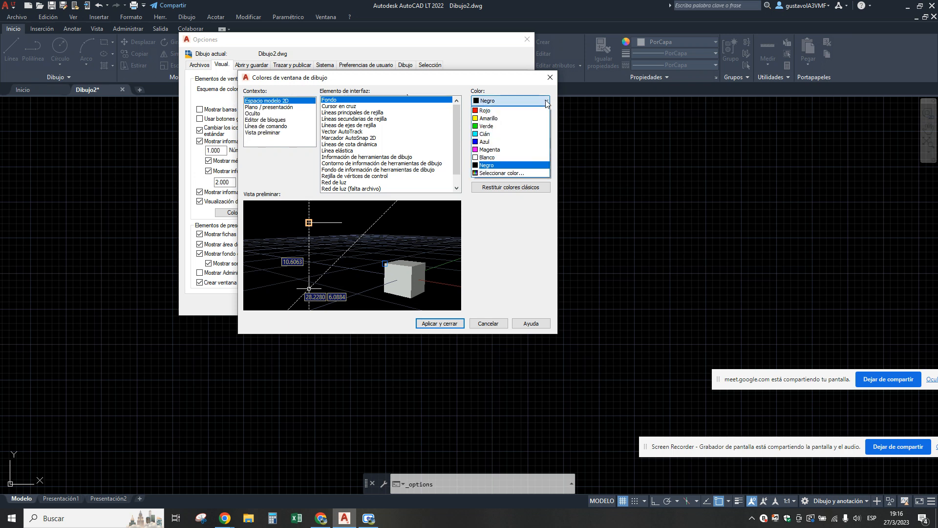
pyautogui.click(502, 173)
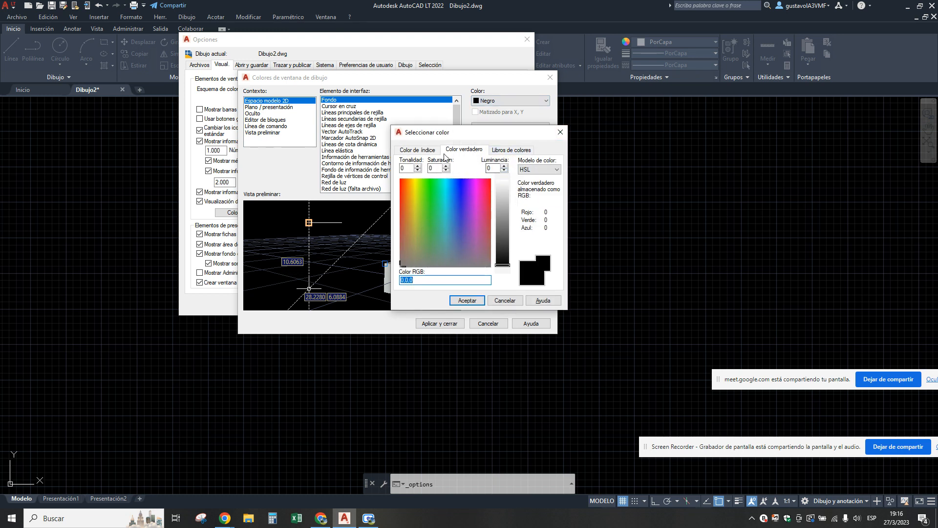
pyautogui.click(415, 150)
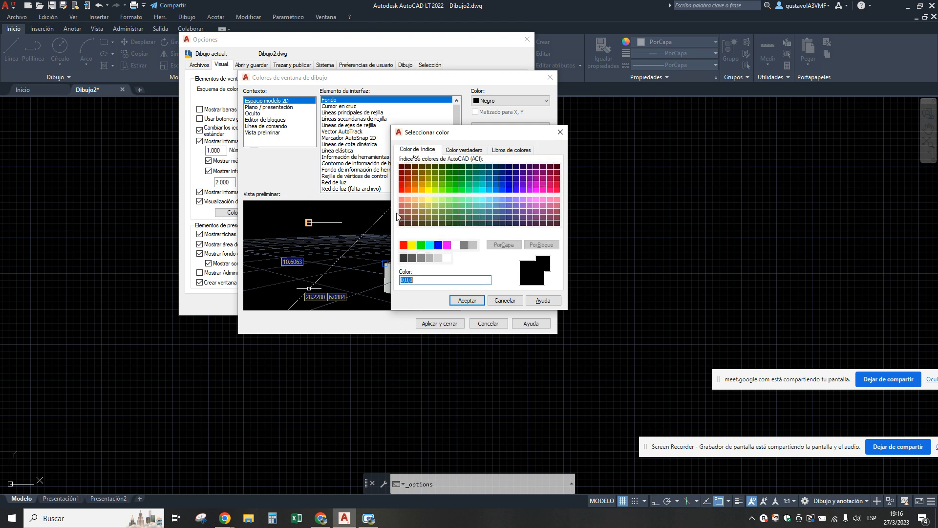
pyautogui.click(476, 150)
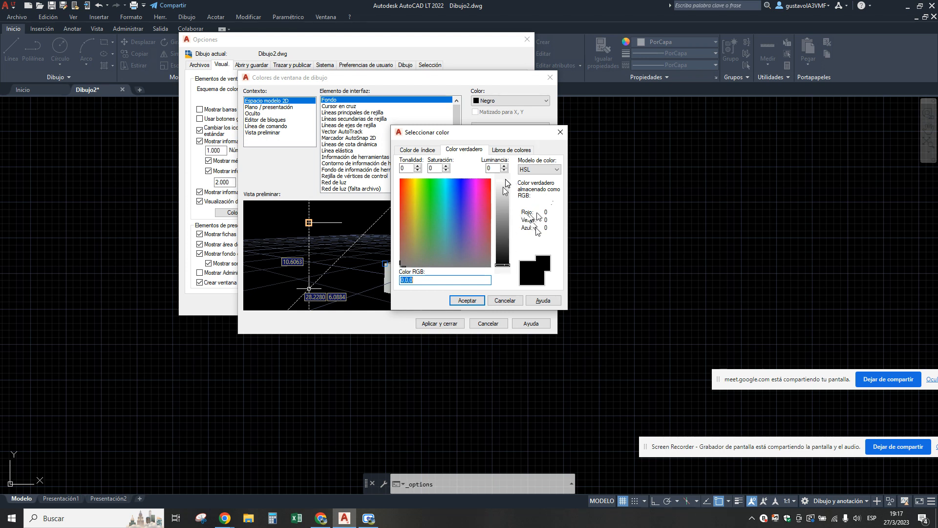
# Try to give the Espacio modelo 2D background a cyan true colour with hue 177, saturation 74 and luminance 0, and apply it.
pyautogui.click(445, 210)
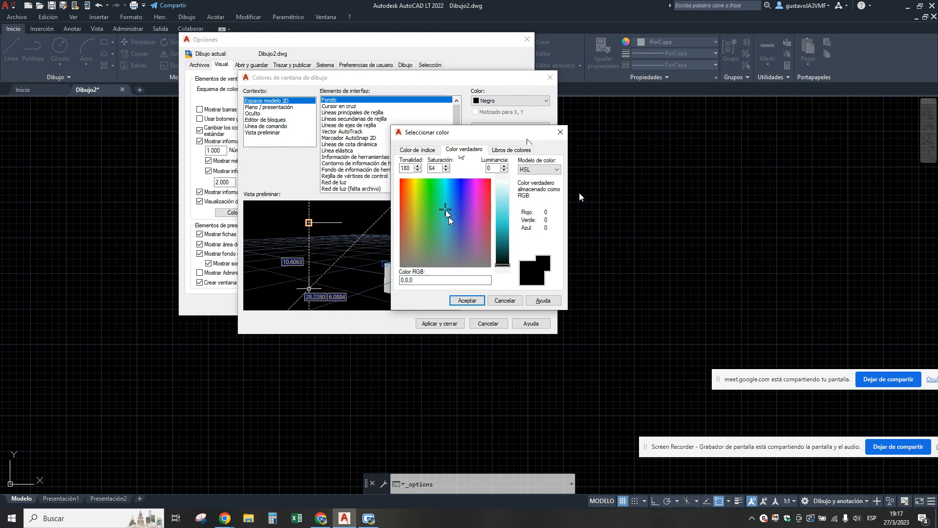
pyautogui.click(443, 197)
pyautogui.click(464, 202)
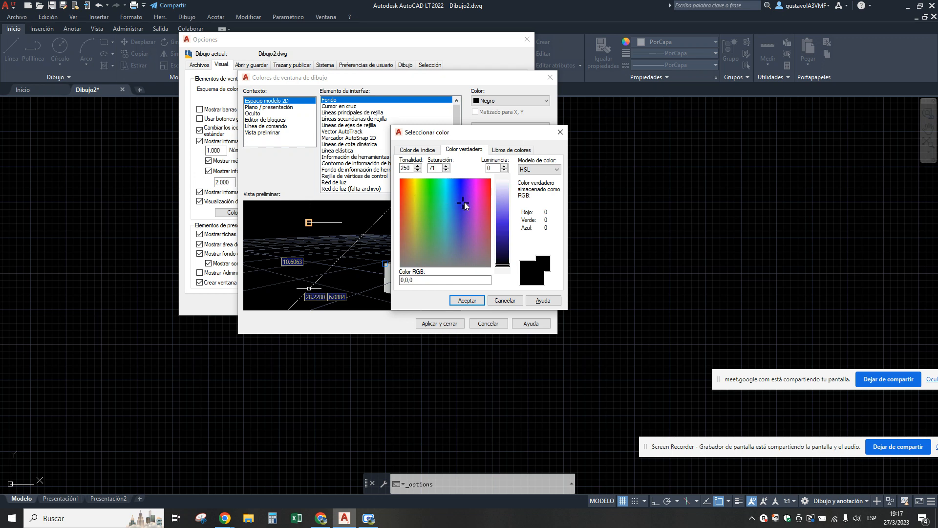
pyautogui.click(479, 190)
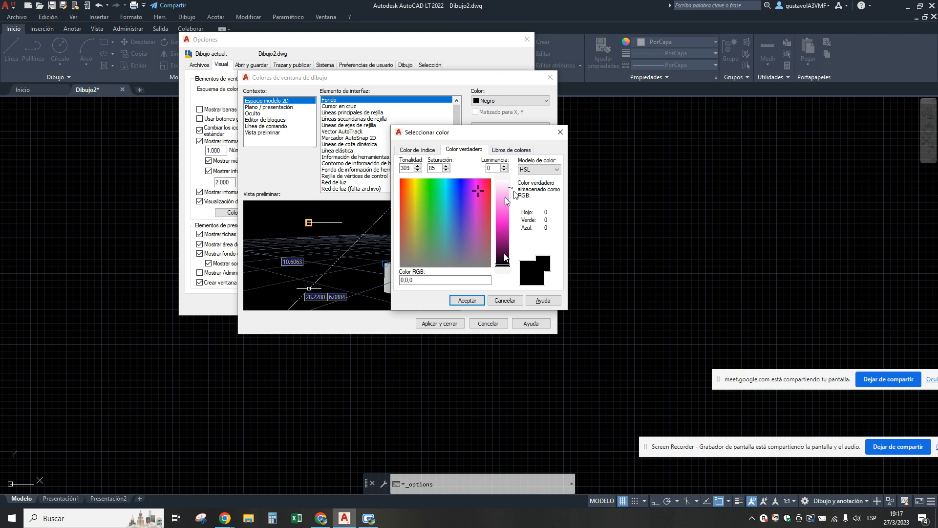
pyautogui.click(444, 194)
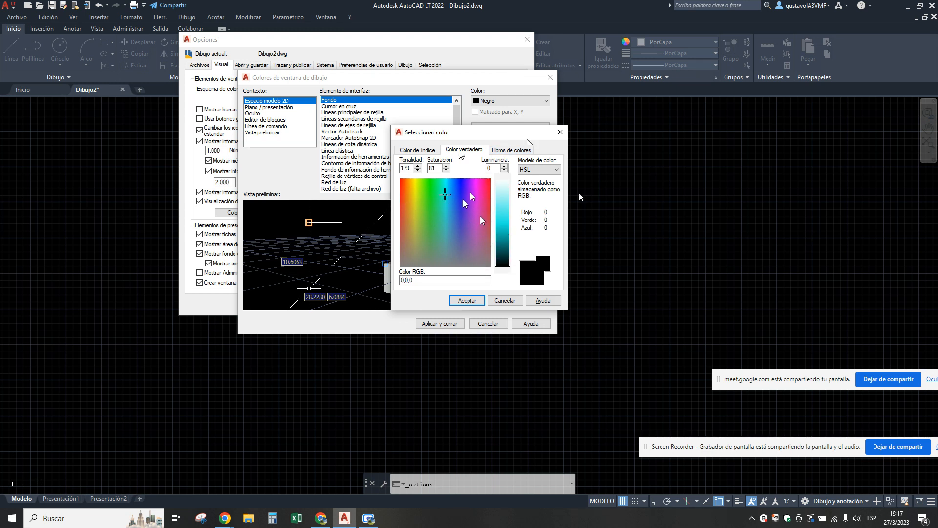
pyautogui.click(445, 200)
pyautogui.click(467, 300)
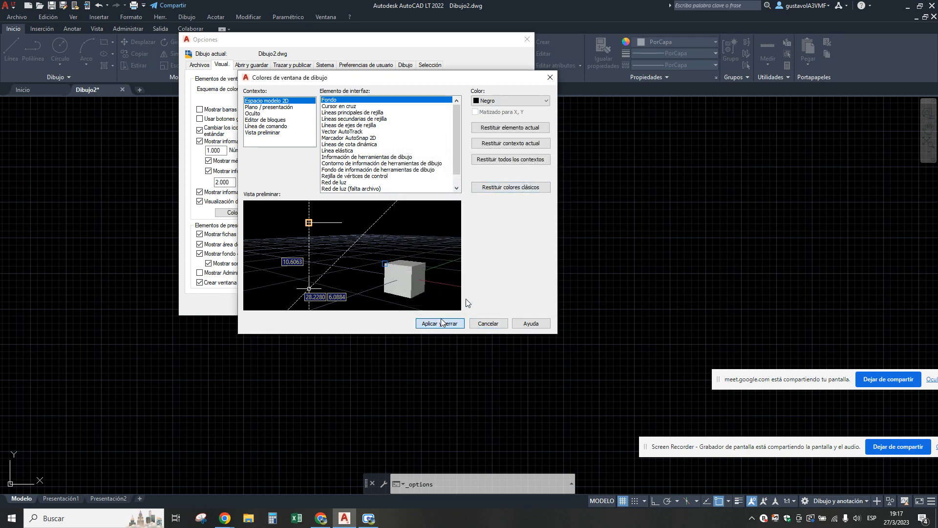
pyautogui.click(462, 324)
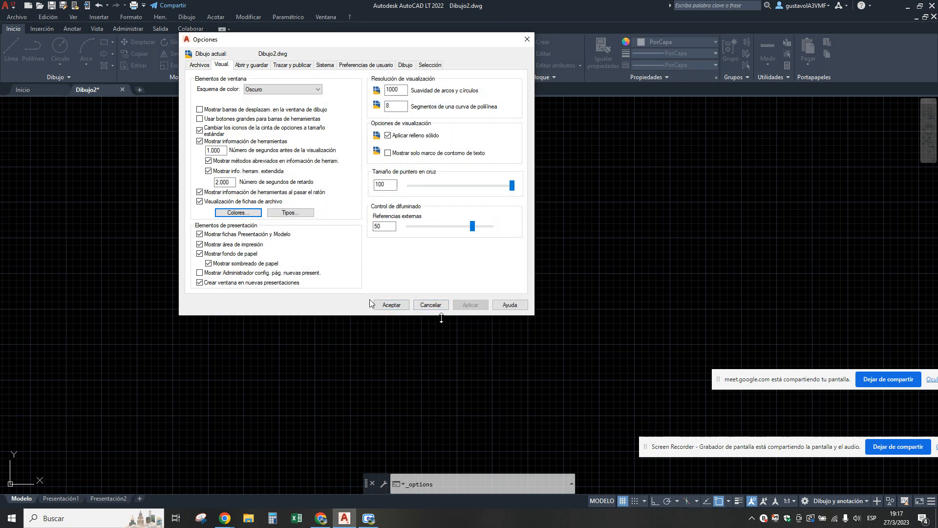
# Set the Espacio modelo 2D background to Blanco in the drawing window colours, apply it and close Opciones.
pyautogui.click(388, 305)
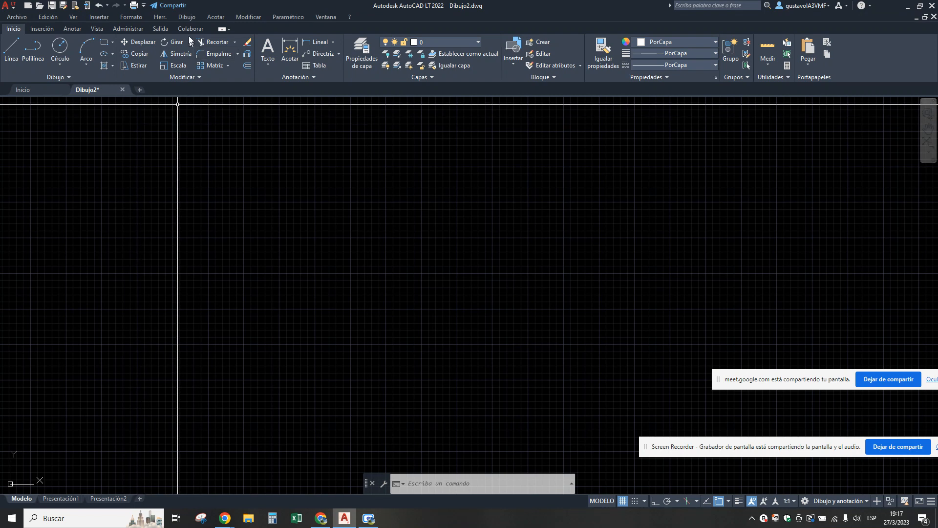
pyautogui.click(165, 20)
pyautogui.click(166, 374)
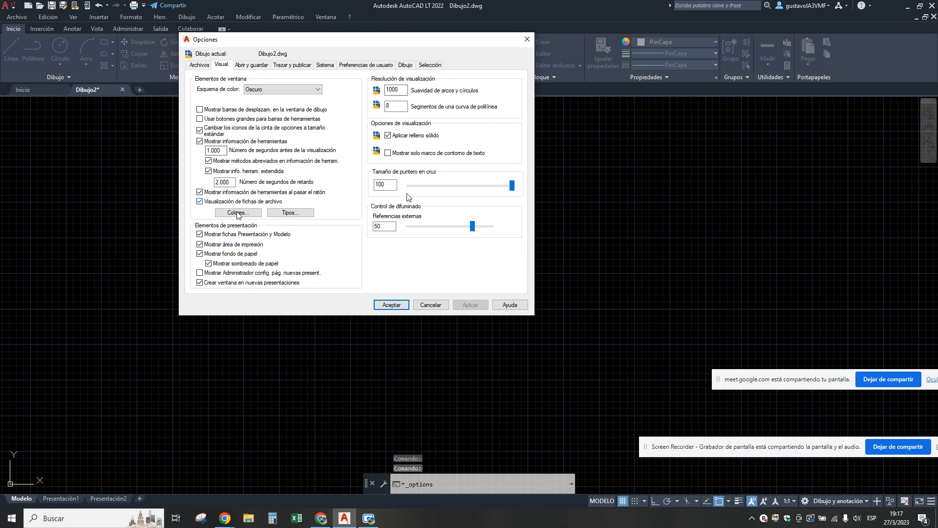
pyautogui.click(238, 213)
pyautogui.click(506, 101)
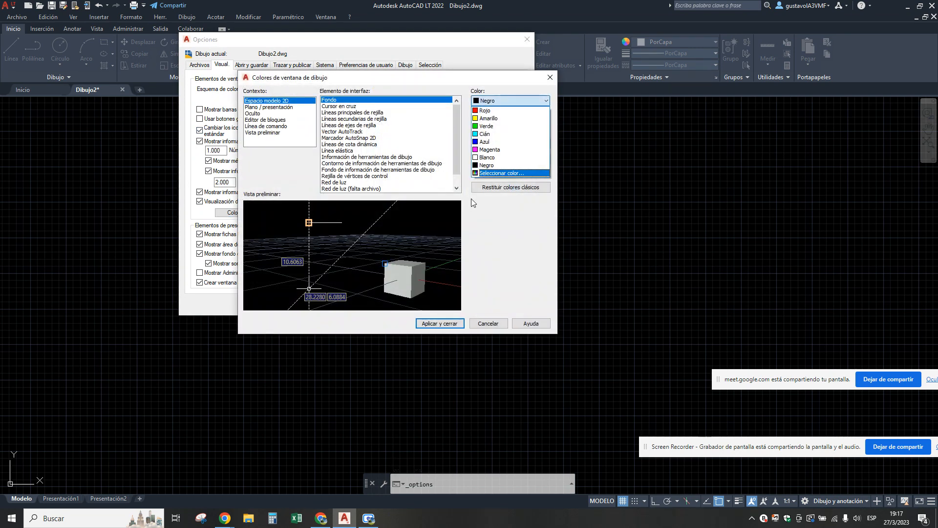
pyautogui.click(484, 158)
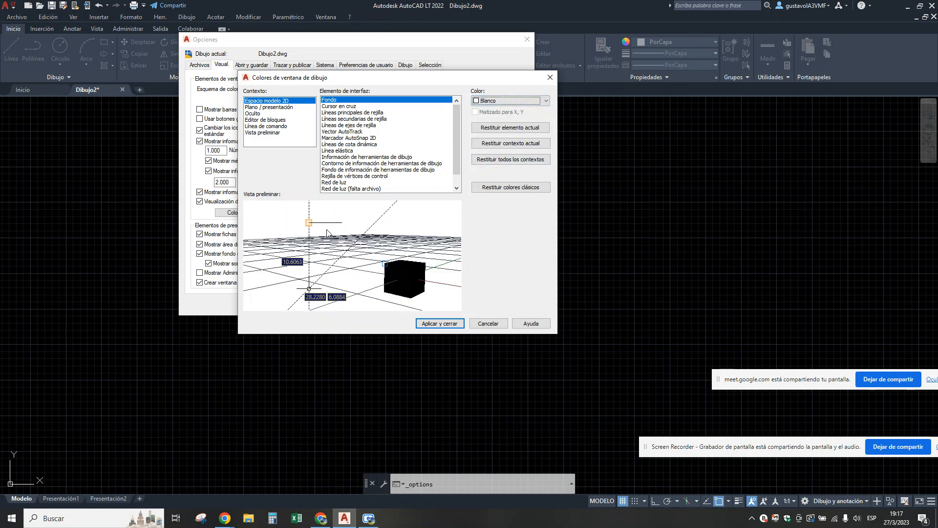
pyautogui.click(442, 323)
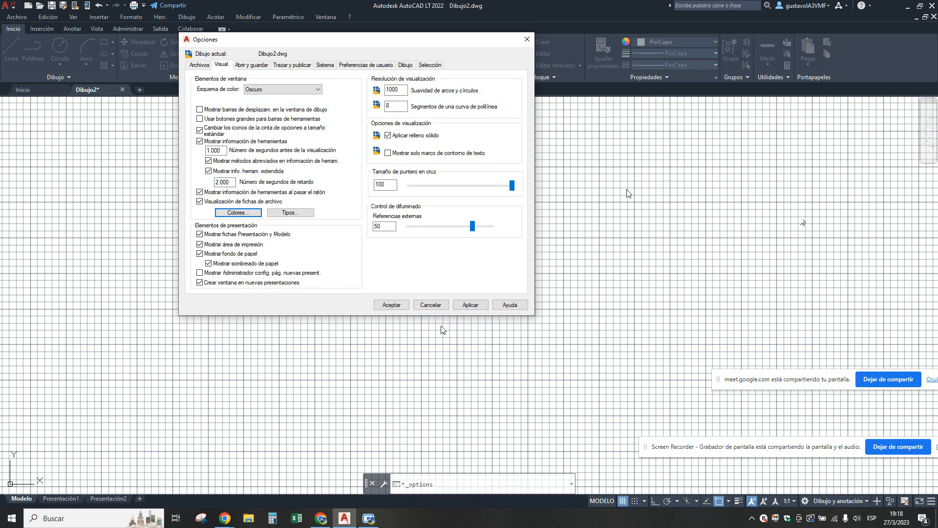
pyautogui.click(527, 38)
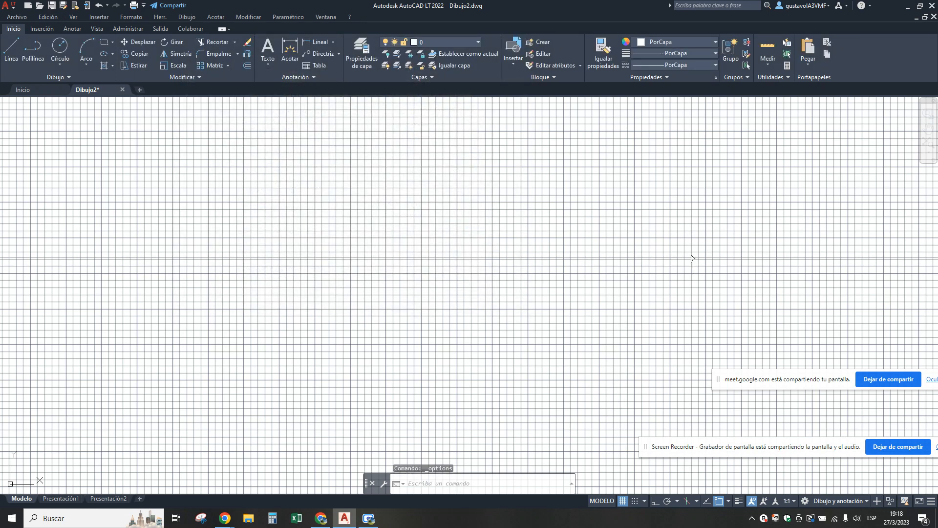
# Reopen the drawing window colours from Opciones and apply Cián as the Espacio modelo 2D background.
pyautogui.click(155, 16)
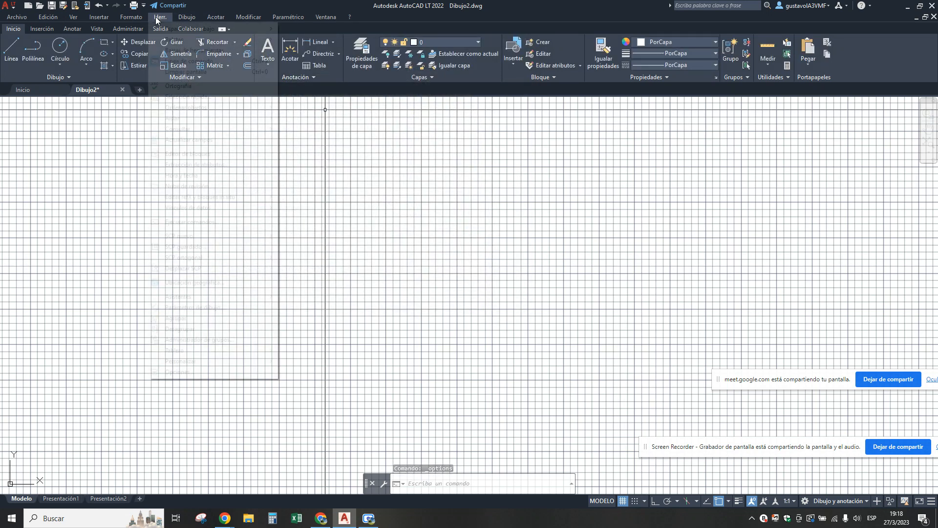
pyautogui.click(178, 372)
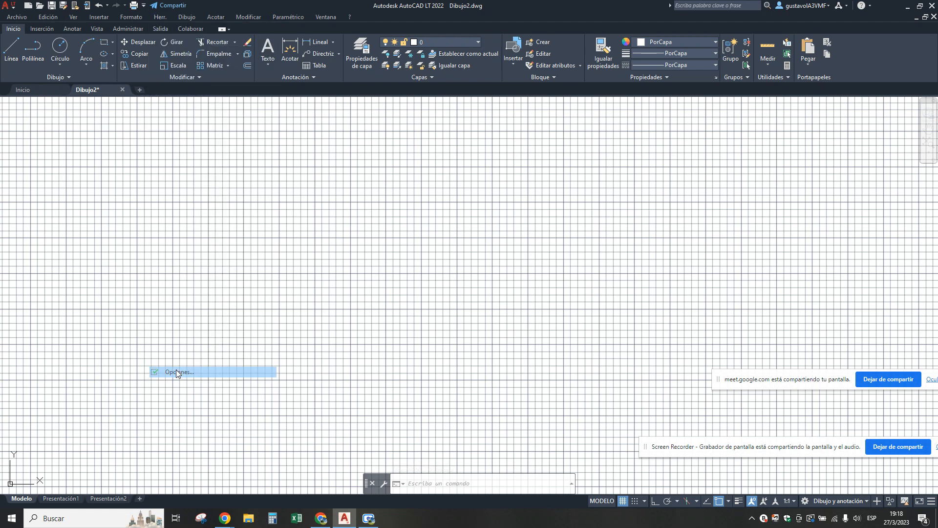
pyautogui.click(237, 212)
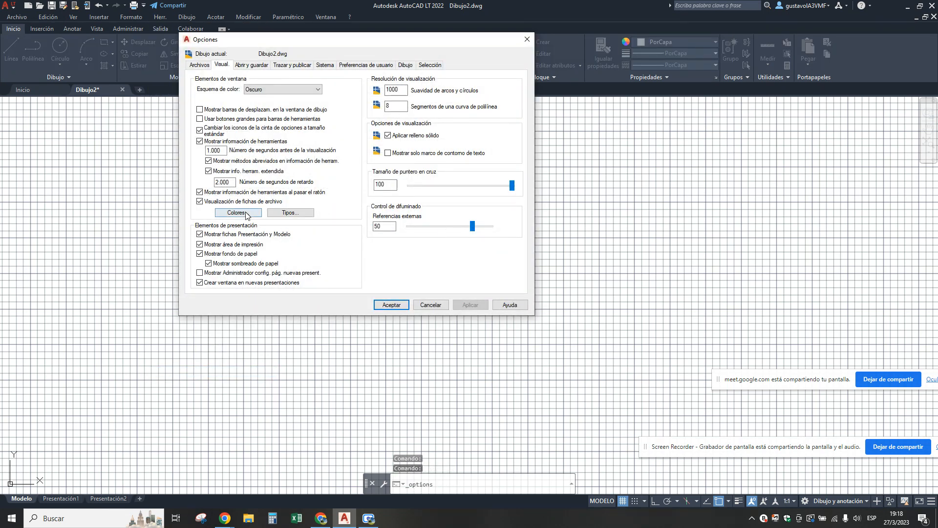
pyautogui.click(493, 101)
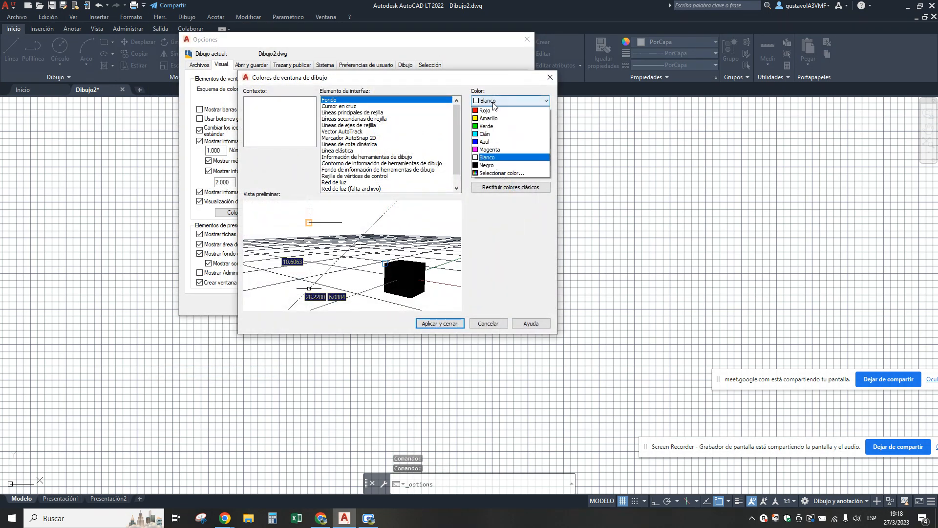
pyautogui.click(485, 133)
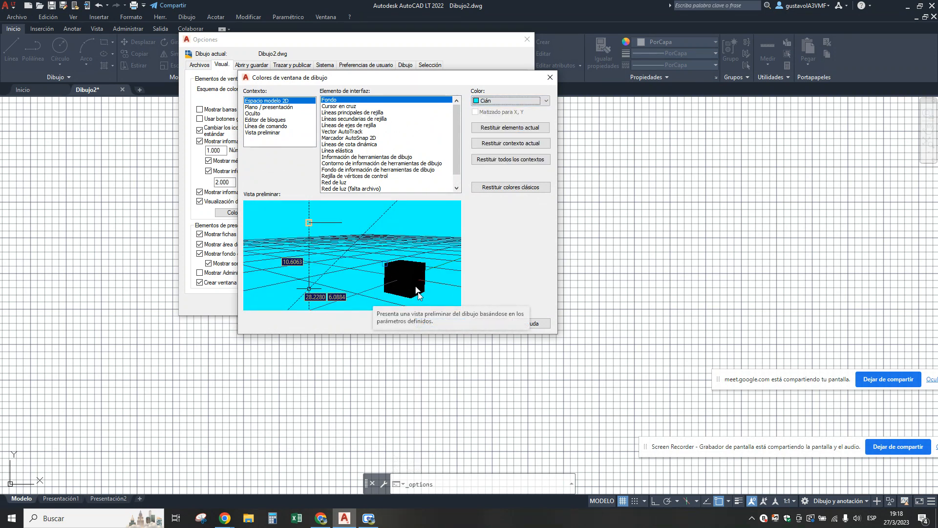
pyautogui.click(439, 322)
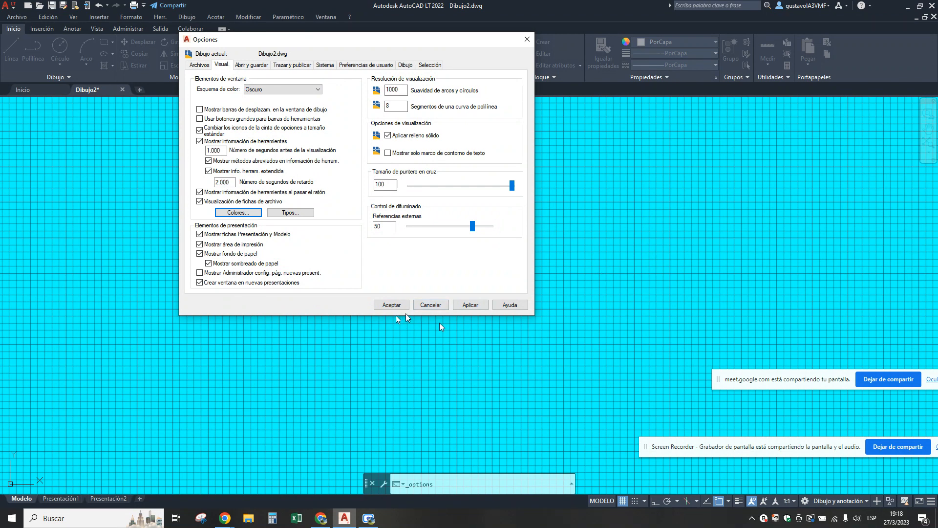
# Restore the classic colours of the Espacio modelo 2D context in the drawing window colours and apply them.
pyautogui.click(239, 213)
pyautogui.click(545, 100)
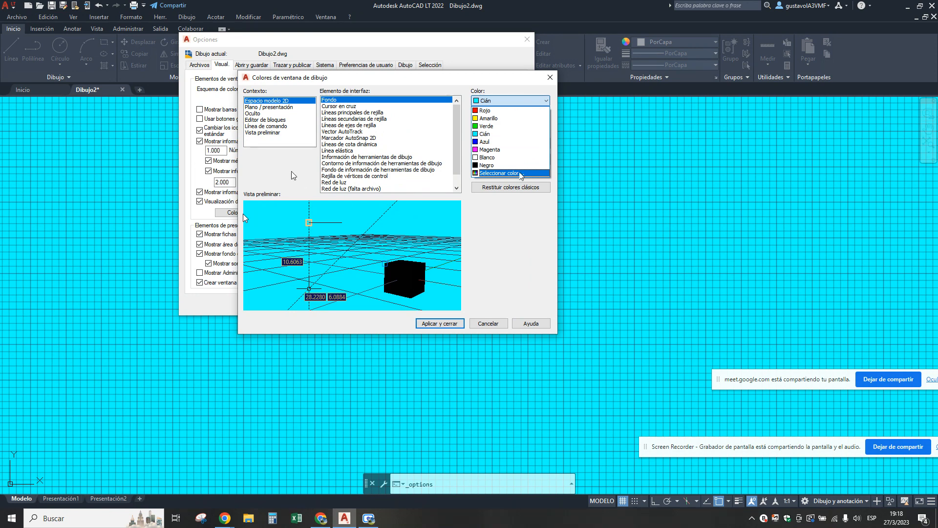
pyautogui.click(463, 124)
pyautogui.click(342, 112)
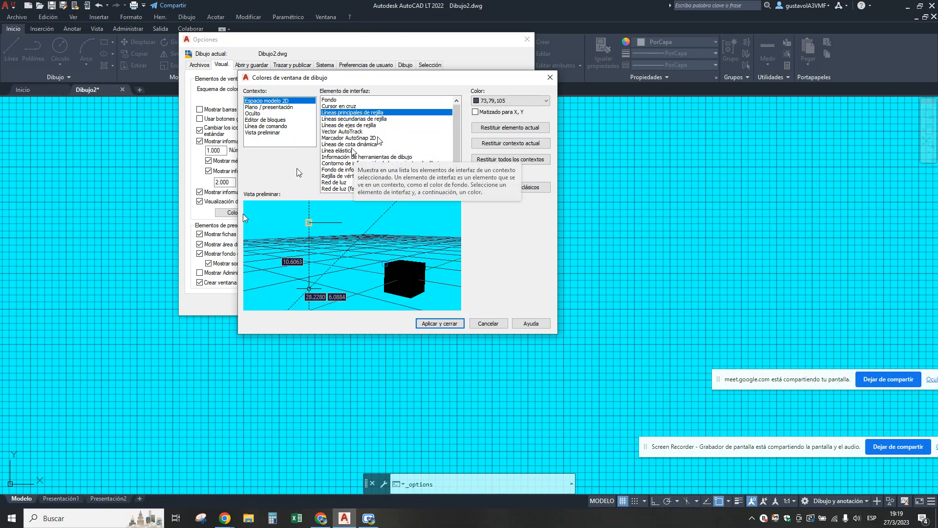
pyautogui.scroll(-1, 391, 148)
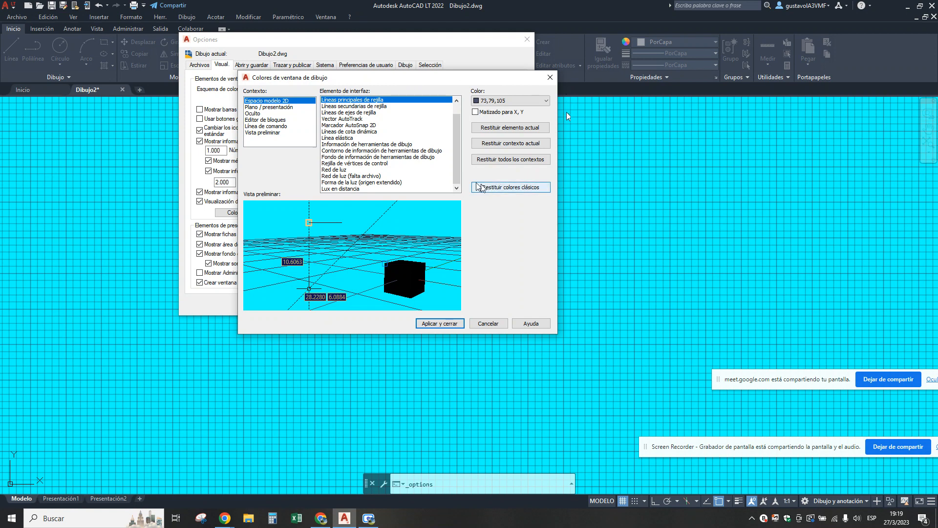
pyautogui.click(519, 187)
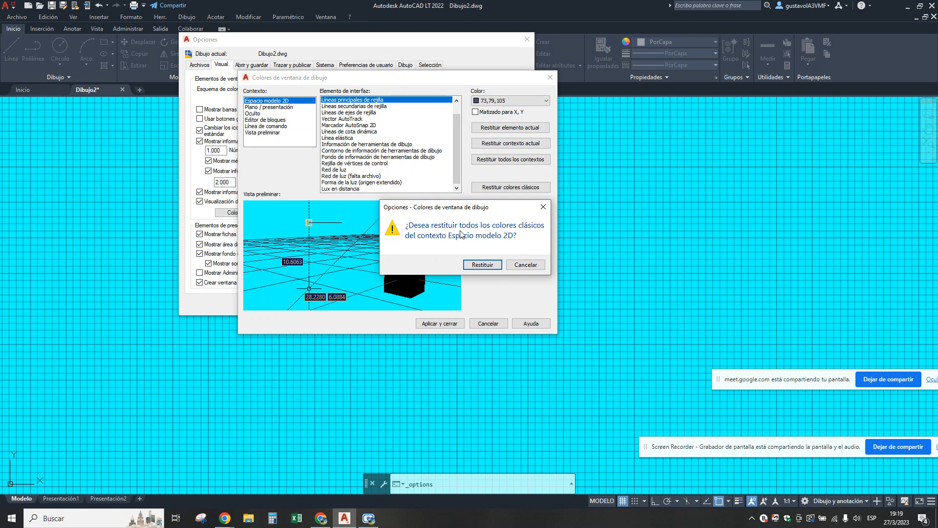
pyautogui.click(483, 266)
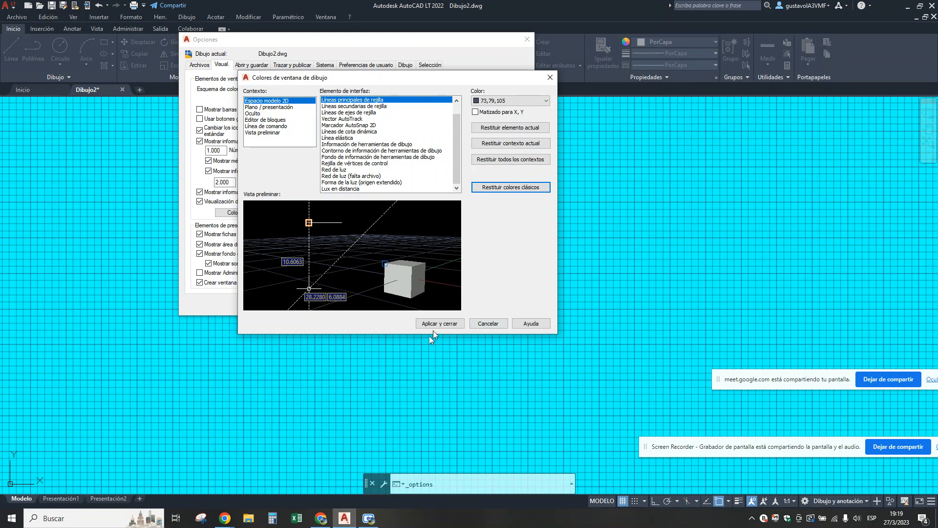
pyautogui.click(450, 323)
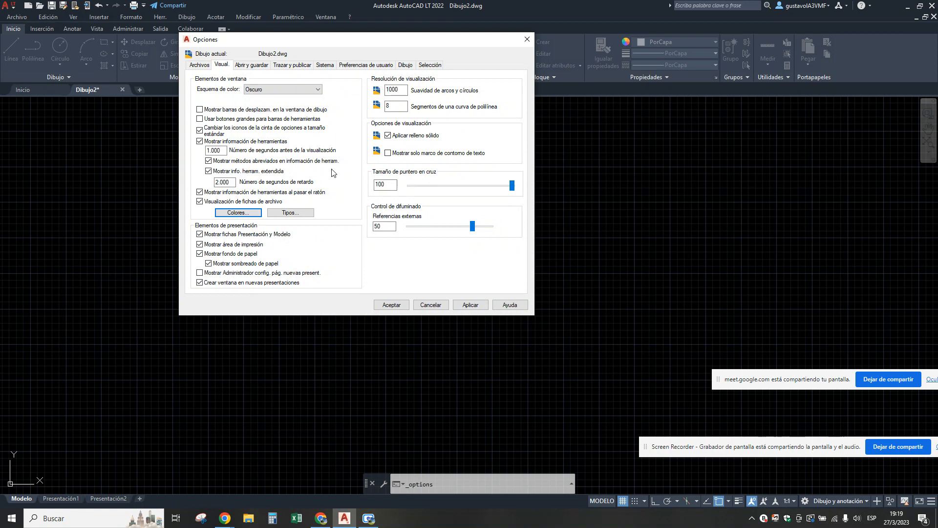
# Set the Cursor en cruz colour of Espacio modelo 2D to Rojo, apply it and accept Opciones.
pyautogui.click(238, 213)
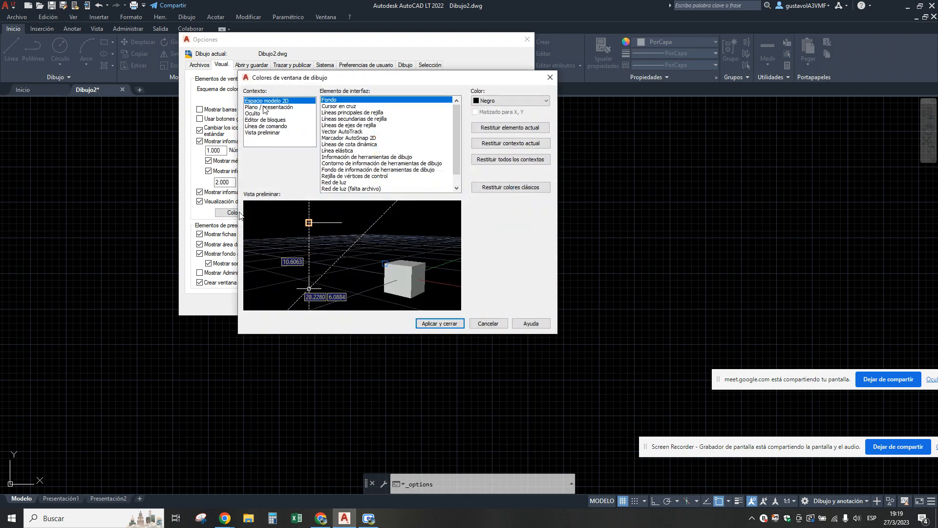
pyautogui.click(338, 107)
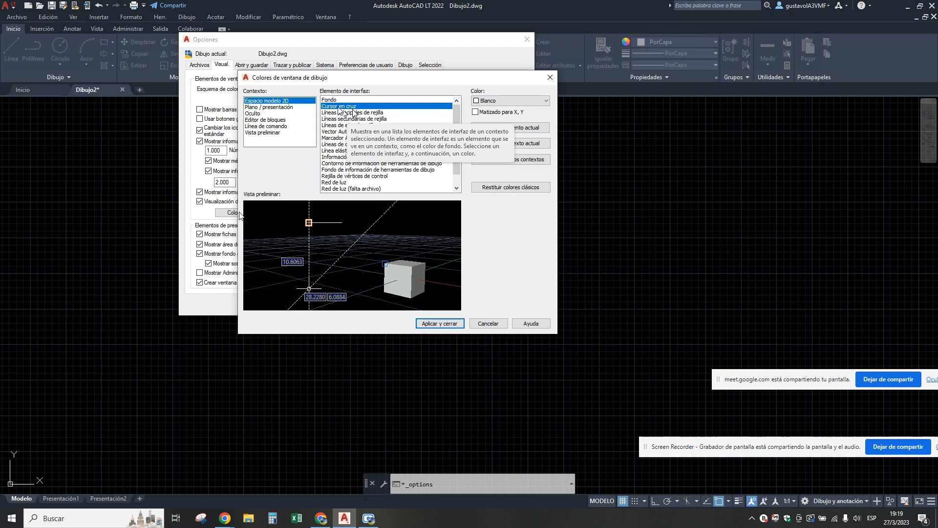
pyautogui.click(547, 101)
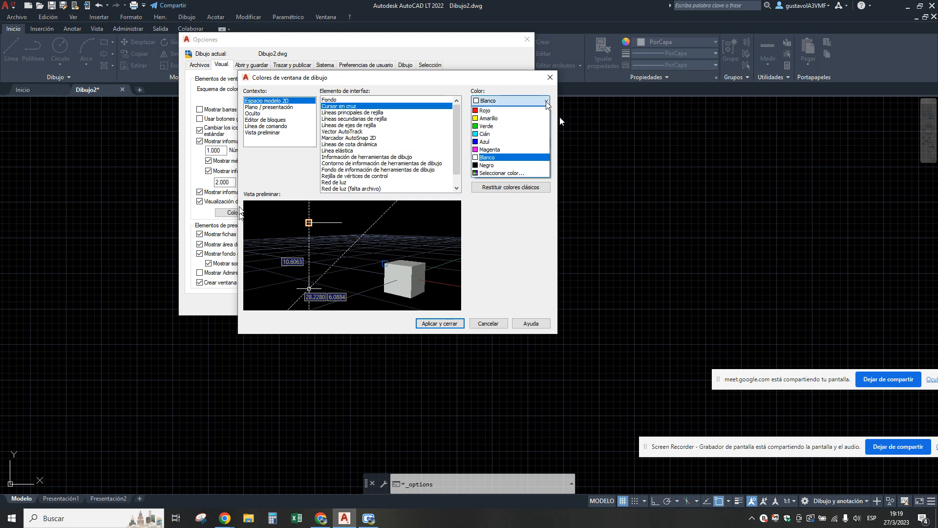
pyautogui.click(506, 111)
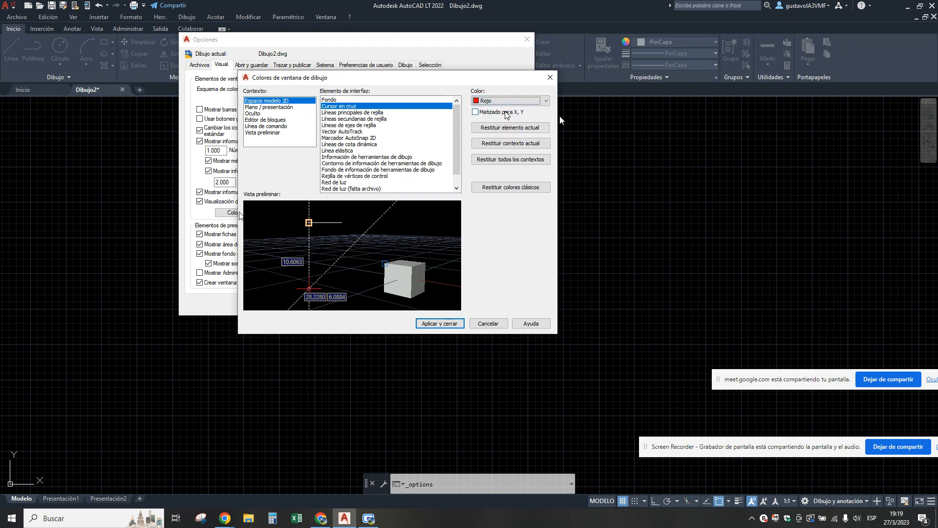
pyautogui.click(442, 324)
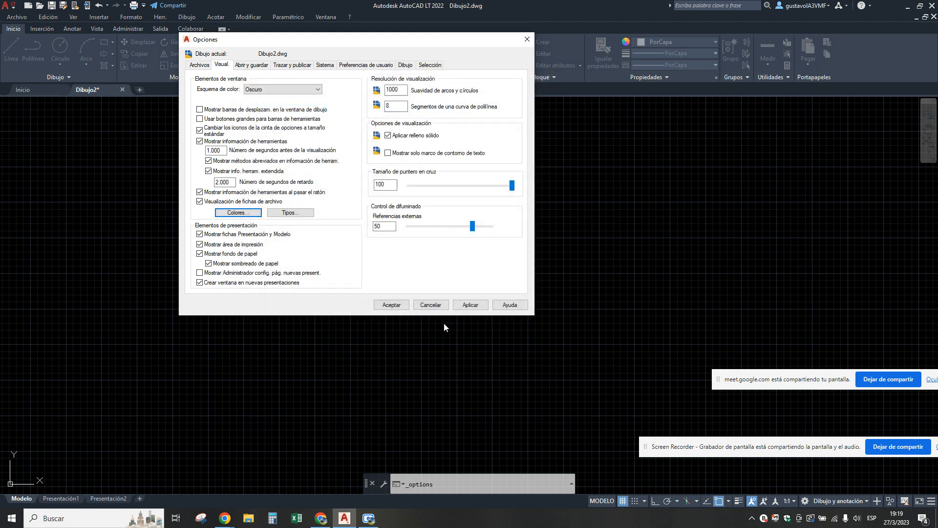
pyautogui.click(393, 304)
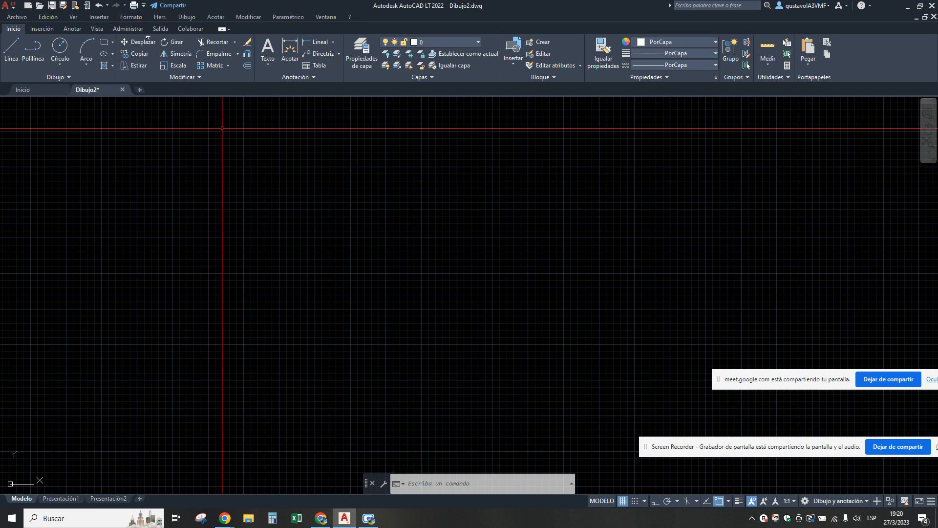
# Examine the drawing window colours for Plano / presentación, Línea de comando, Vista preliminar and Espacio modelo 2D, and close the colours dialog without changes.
pyautogui.click(160, 17)
pyautogui.click(190, 373)
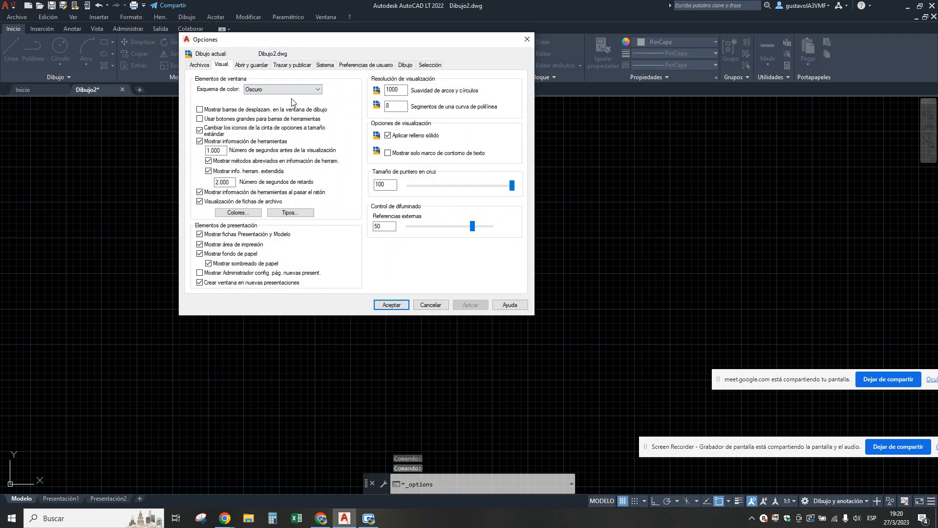
pyautogui.click(230, 214)
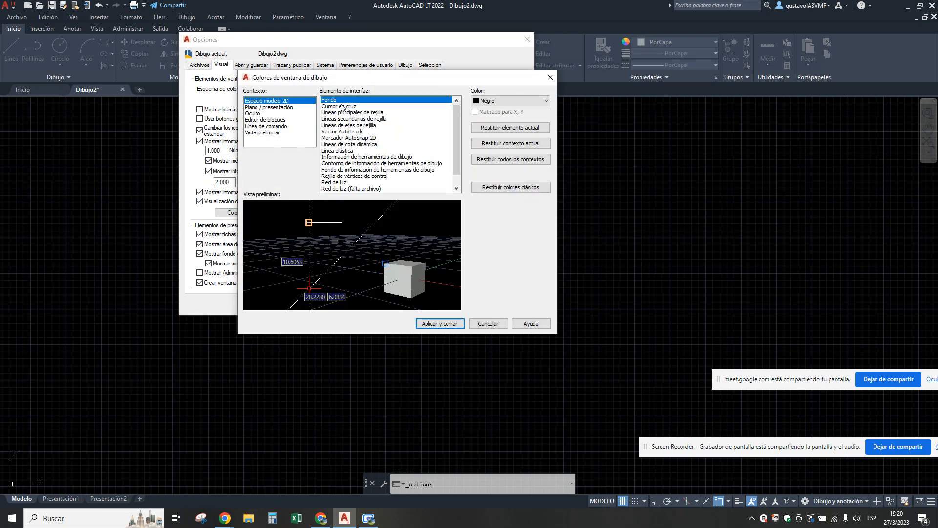
pyautogui.click(265, 108)
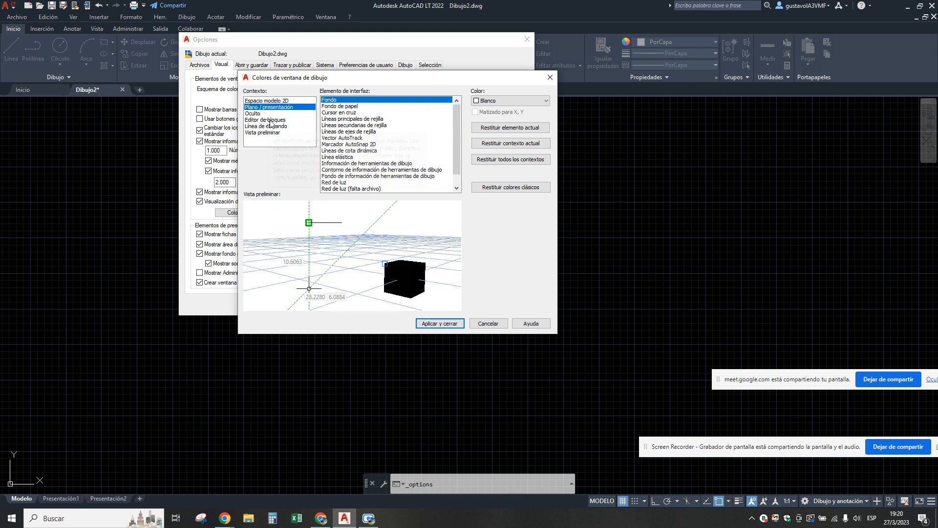
pyautogui.click(273, 127)
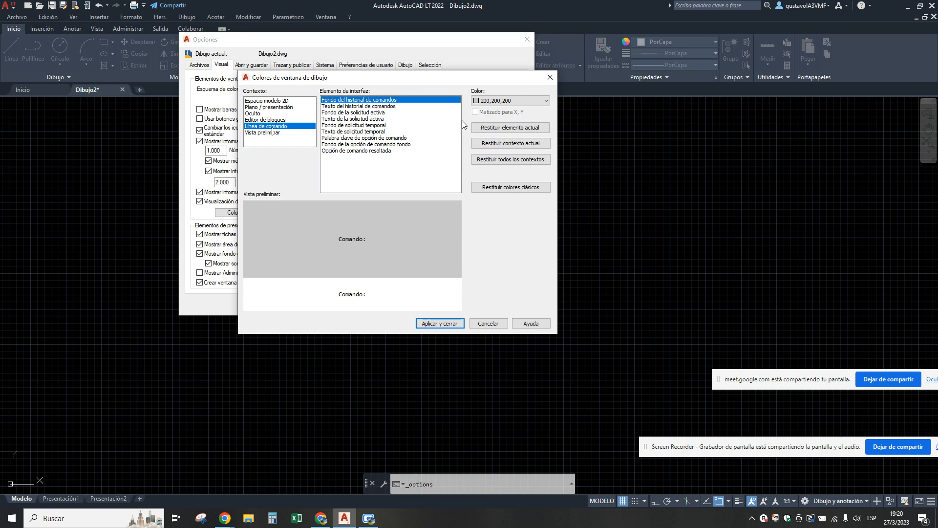
pyautogui.click(270, 134)
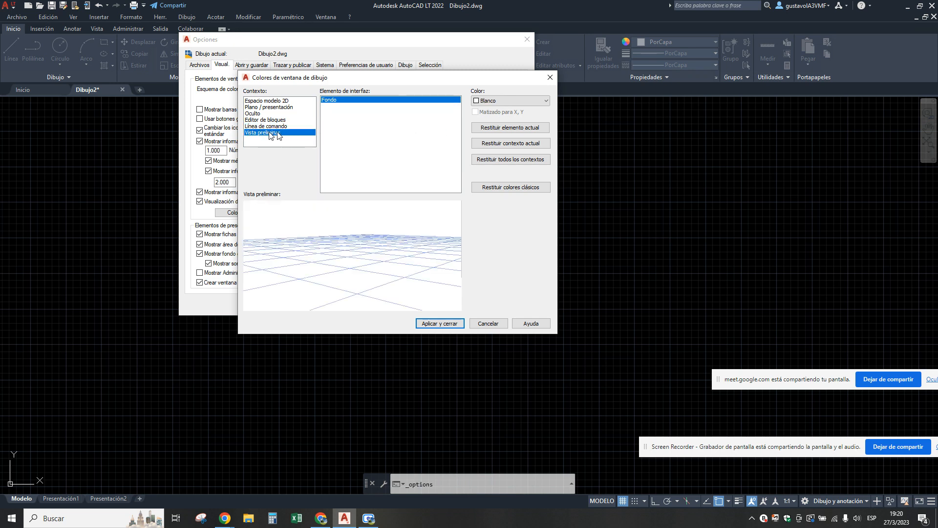
pyautogui.click(277, 102)
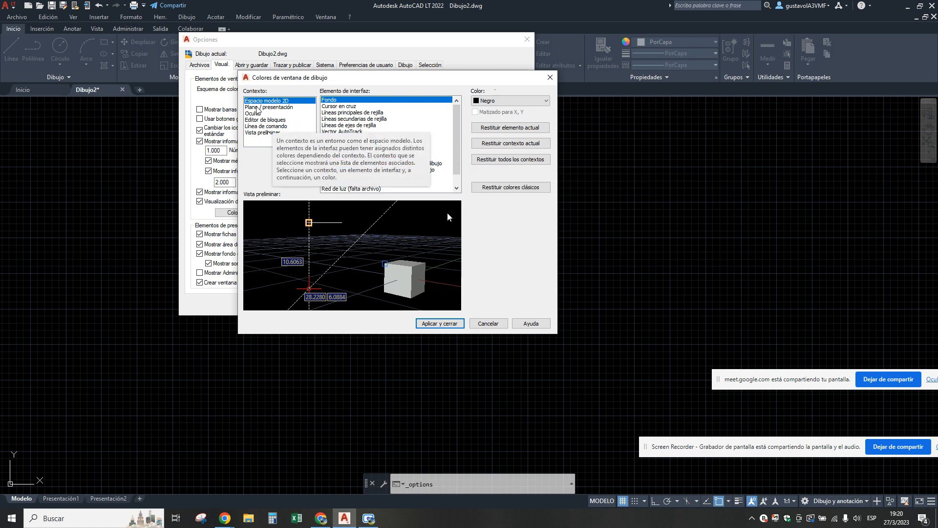
pyautogui.click(546, 100)
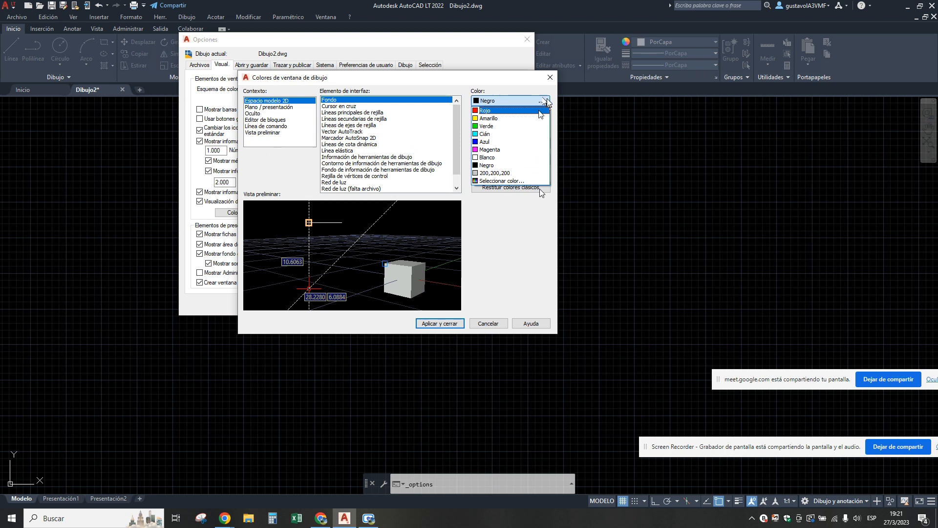
pyautogui.click(547, 102)
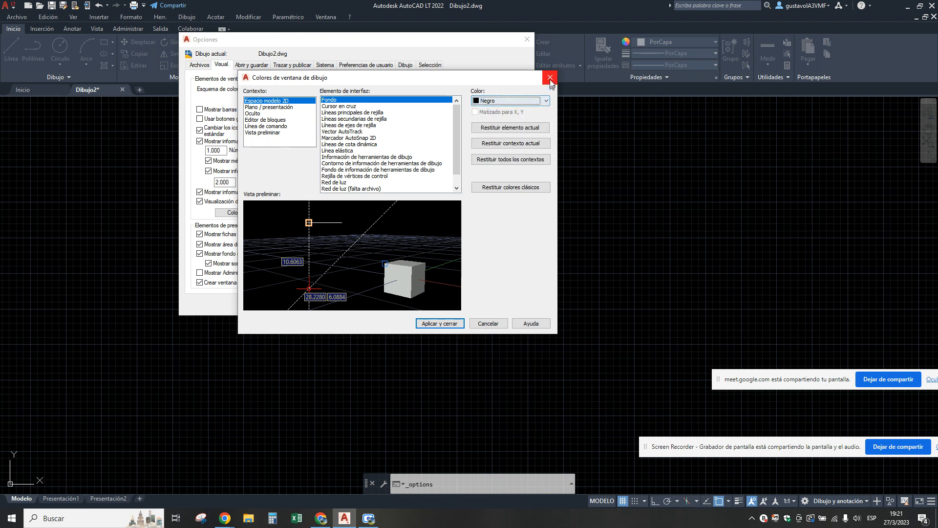
pyautogui.click(551, 77)
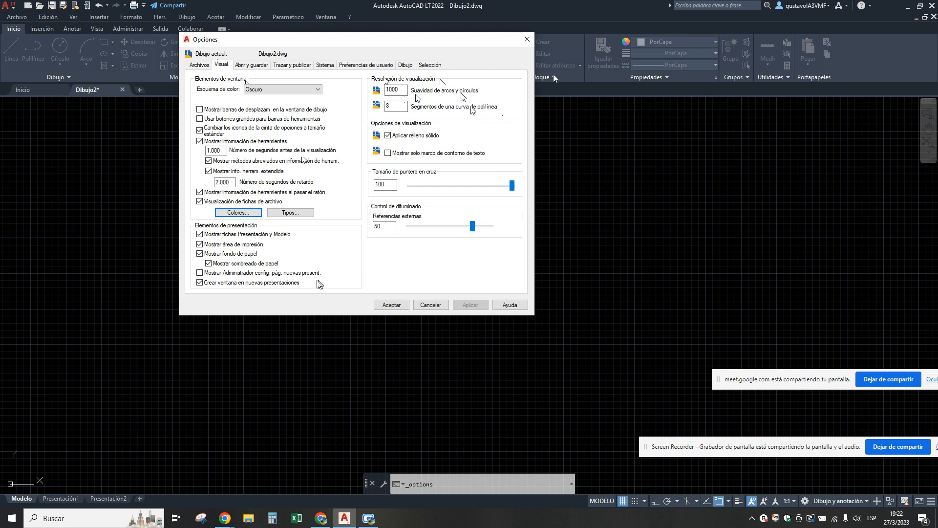
# Examine the display resolution settings for arc and circle smoothness and polyline curve segments in Opciones.
pyautogui.doubleClick(395, 89)
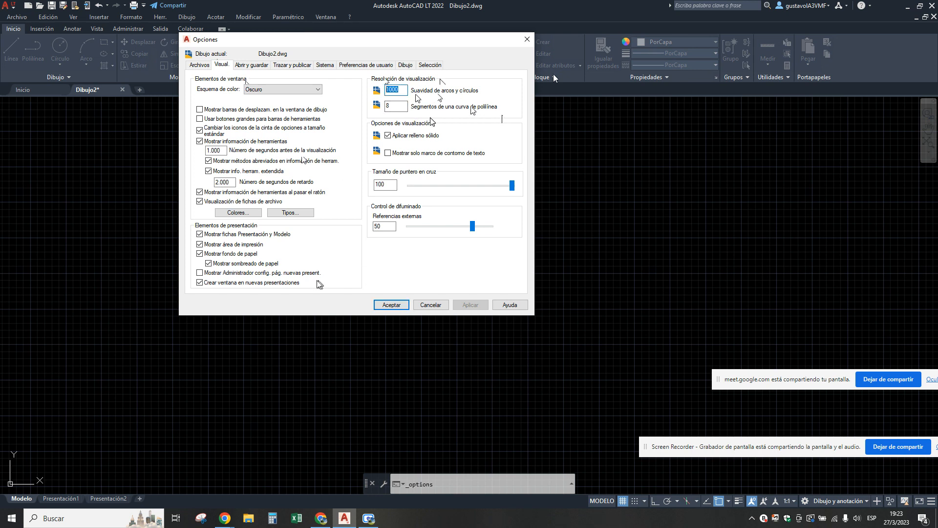
pyautogui.doubleClick(395, 106)
pyautogui.click(403, 90)
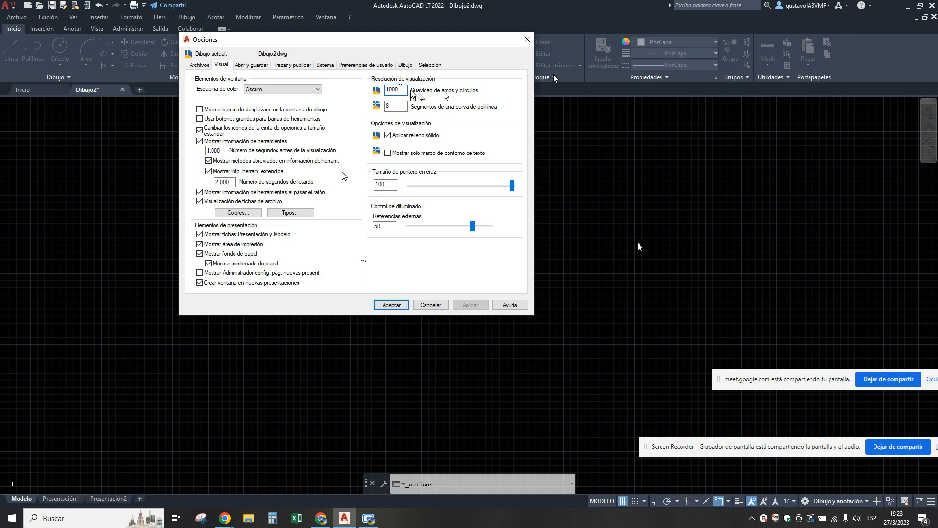
# Accept the Opciones settings and look through the Ver and Formato commands.
pyautogui.click(393, 305)
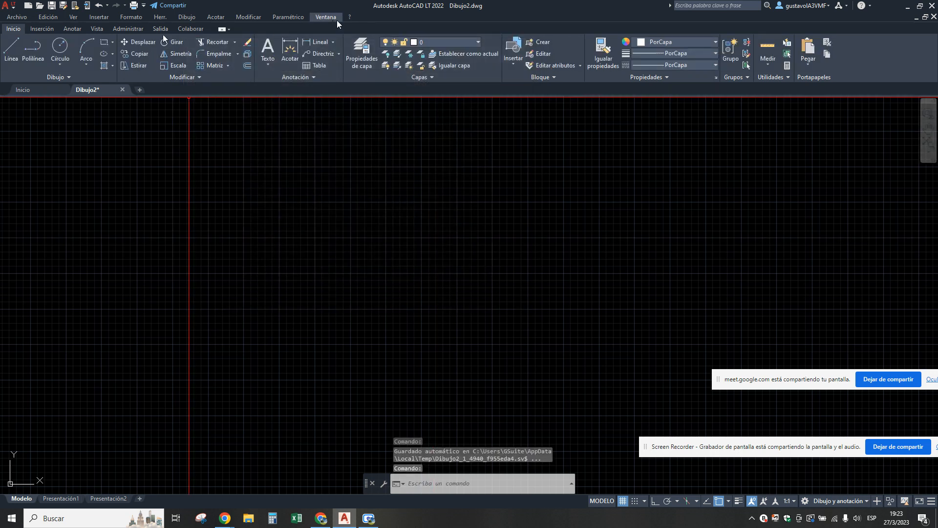
pyautogui.click(97, 18)
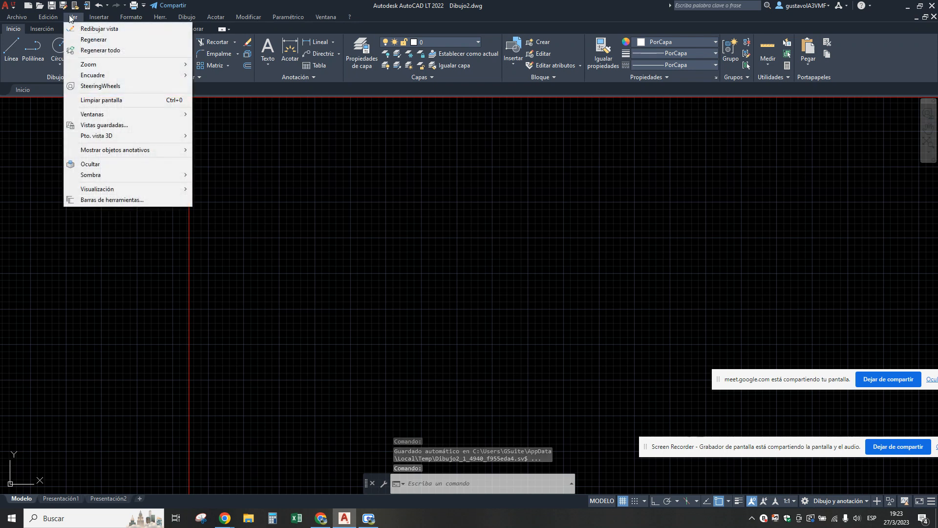
pyautogui.moveTo(131, 17)
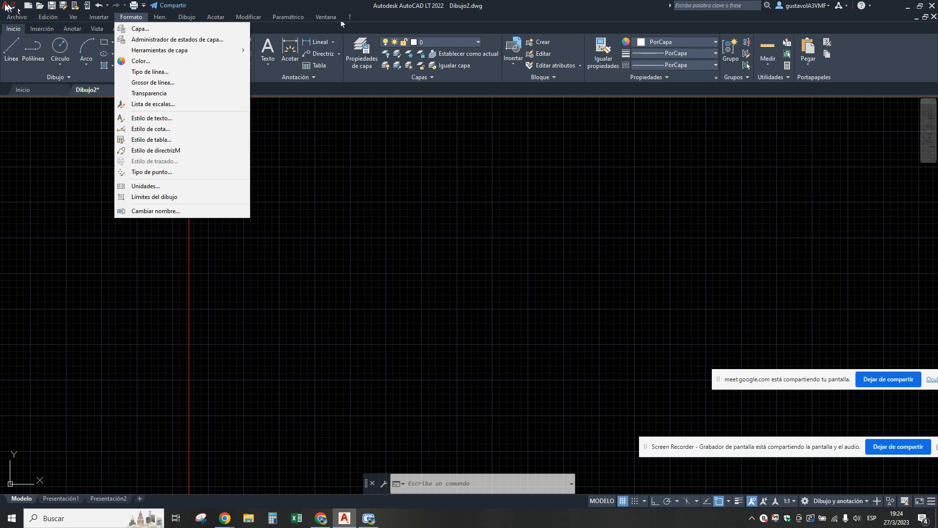
# Hide the classic menu bar and display it again through the quick access toolbar customization.
pyautogui.click(145, 8)
pyautogui.click(146, 7)
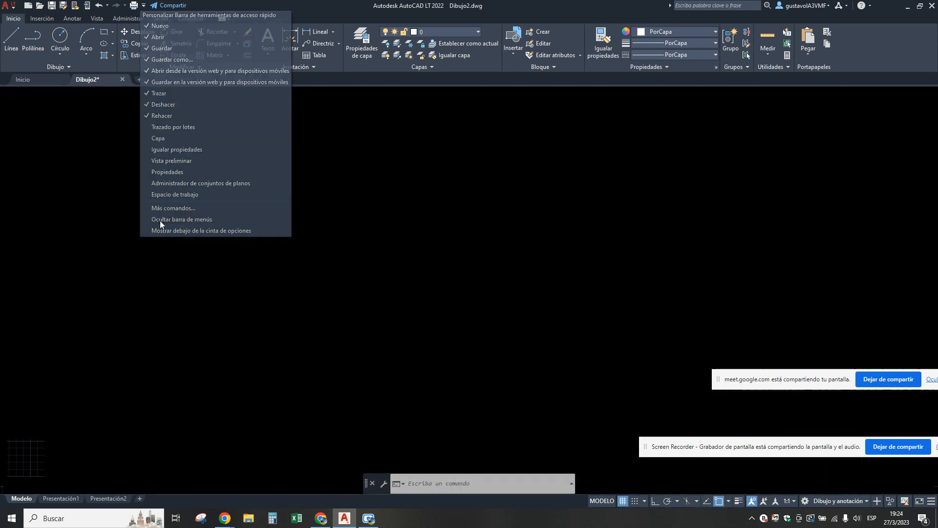
pyautogui.click(160, 221)
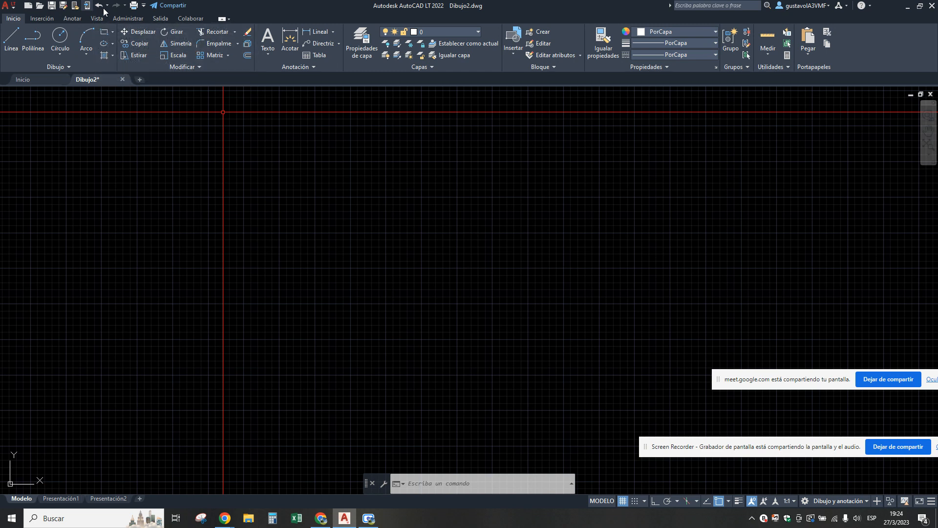
pyautogui.click(145, 6)
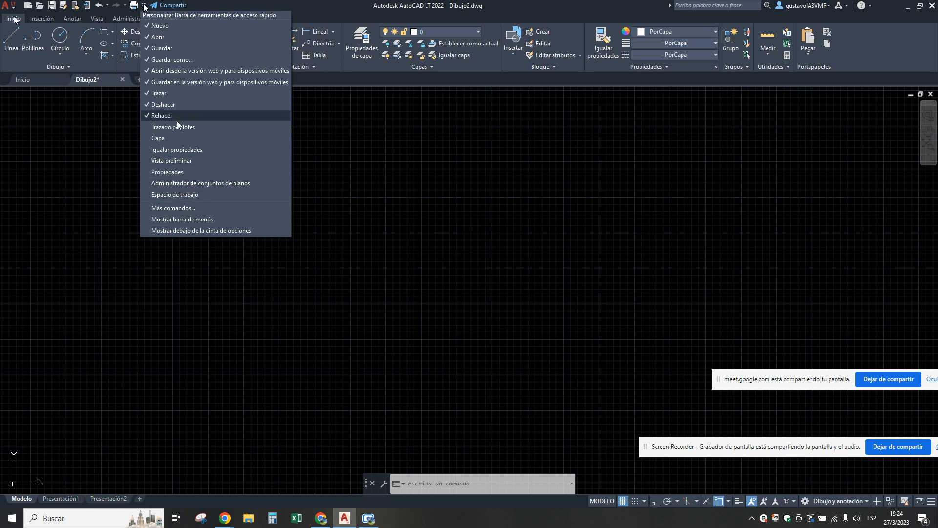
pyautogui.click(180, 220)
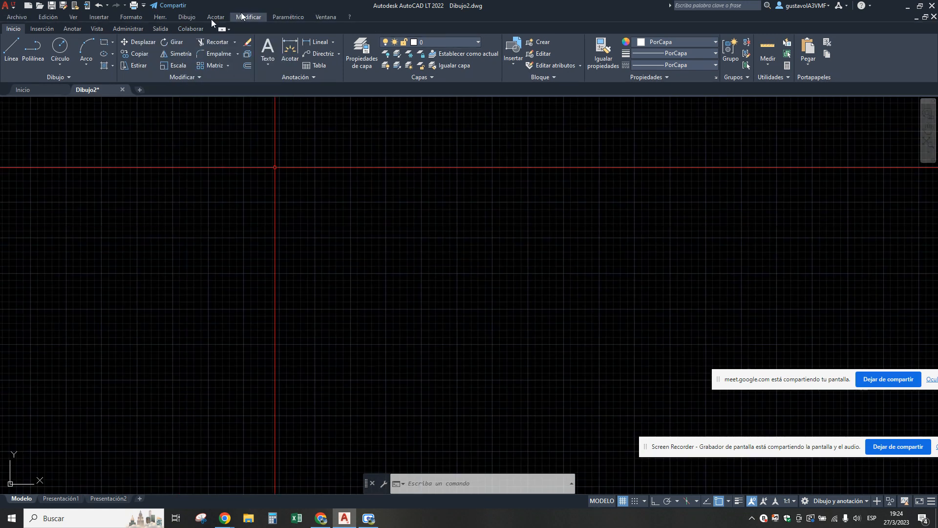
# Move the two screen-sharing bars away from the status bar and turn off the drawing grid.
pyautogui.moveTo(275, 167)
pyautogui.mouseDown(button='middle')
pyautogui.moveTo(638, 117)
pyautogui.moveTo(667, 240)
pyautogui.moveTo(798, 455)
pyautogui.mouseUp(button='middle')
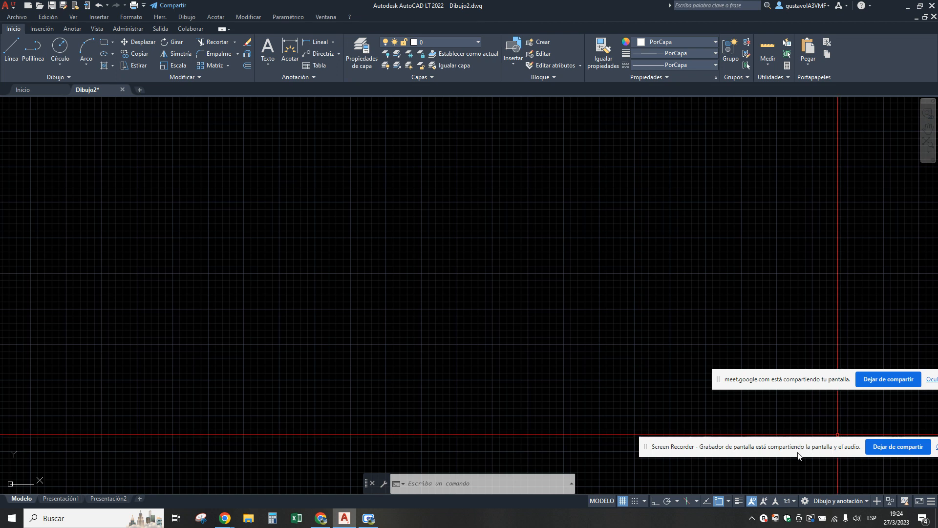
pyautogui.moveTo(799, 446); pyautogui.dragTo(779, 339)
pyautogui.moveTo(763, 387); pyautogui.dragTo(752, 376)
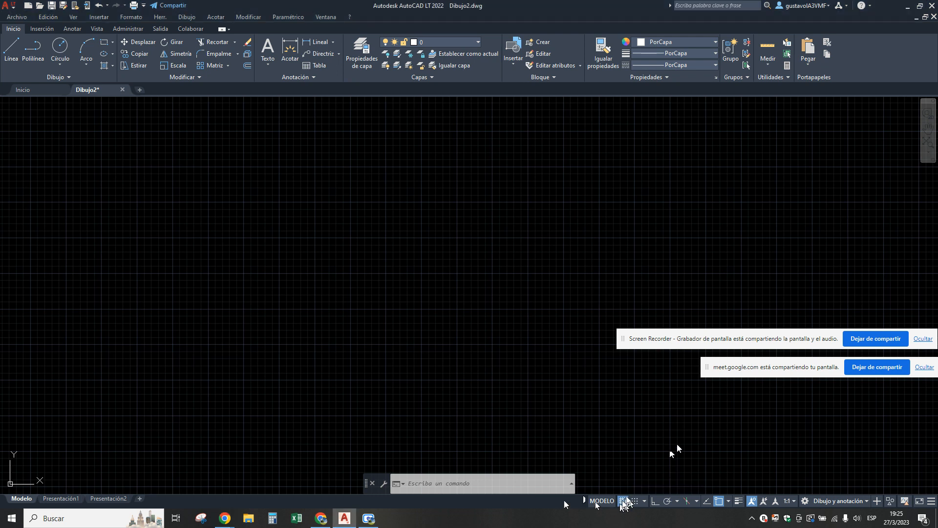
pyautogui.click(623, 501)
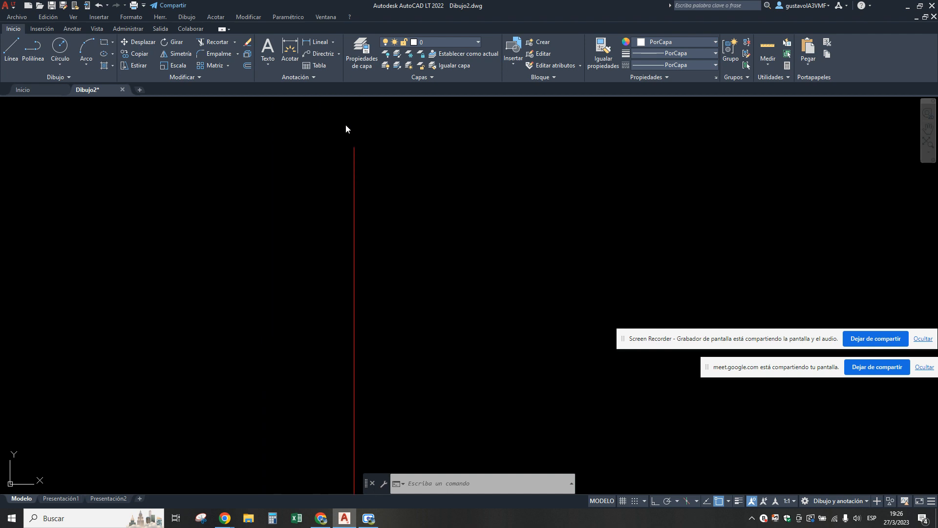
pyautogui.click(318, 18)
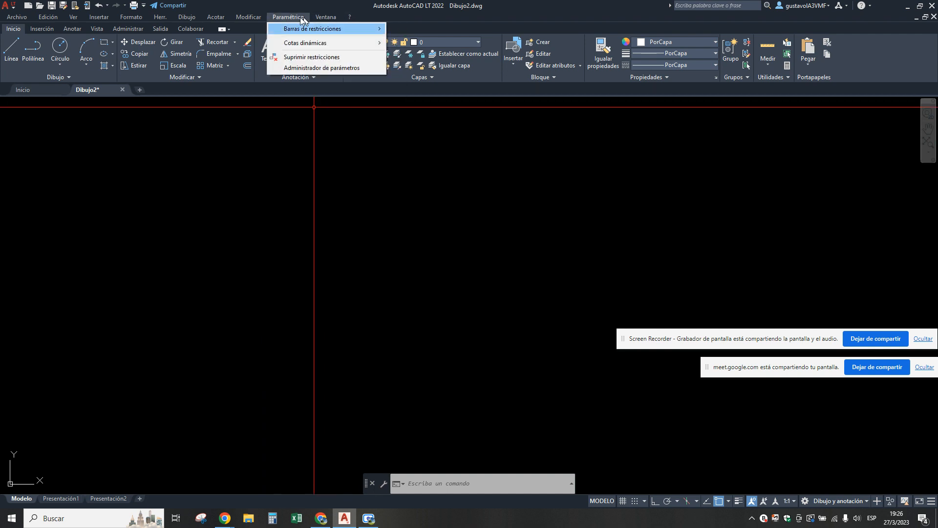
pyautogui.moveTo(246, 18)
pyautogui.click(533, 219)
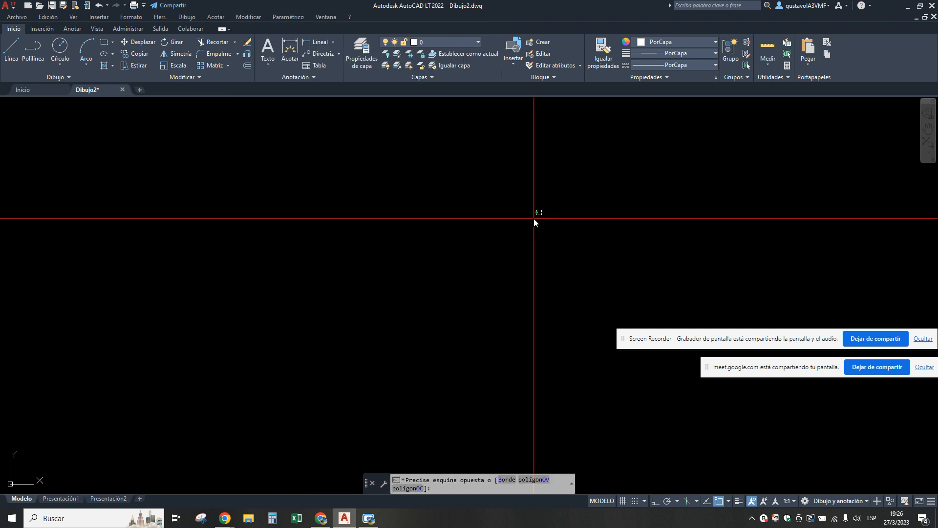
pyautogui.click(637, 247)
pyautogui.click(634, 248)
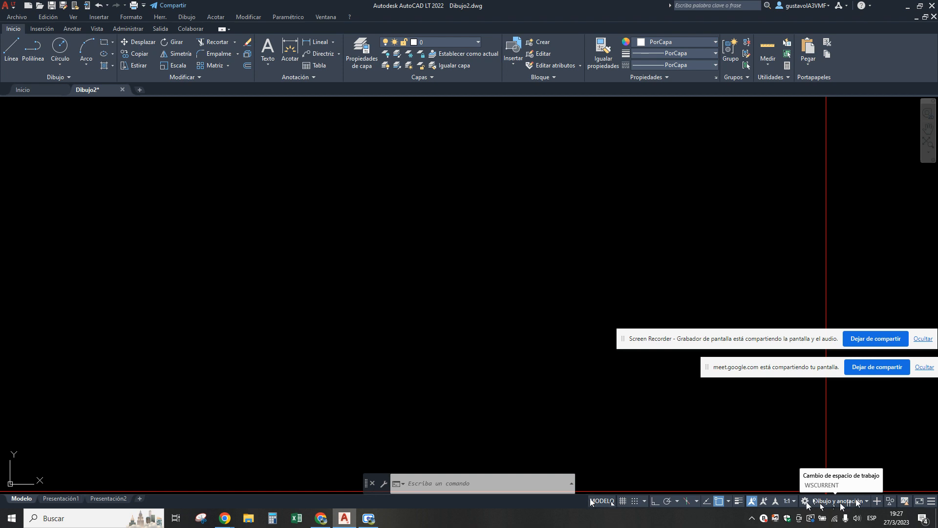
# Save the current workspace under the name CURSO AUTOCAD 2023.
pyautogui.click(866, 501)
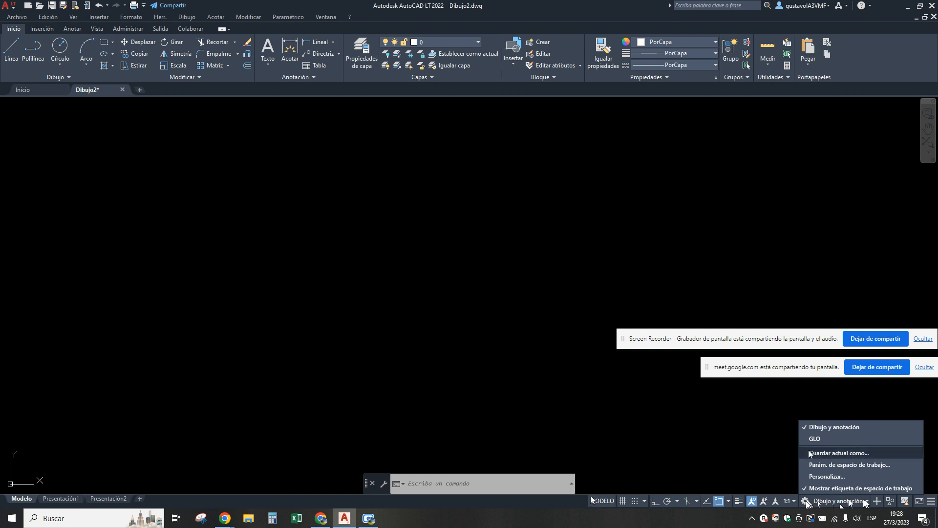
pyautogui.click(849, 452)
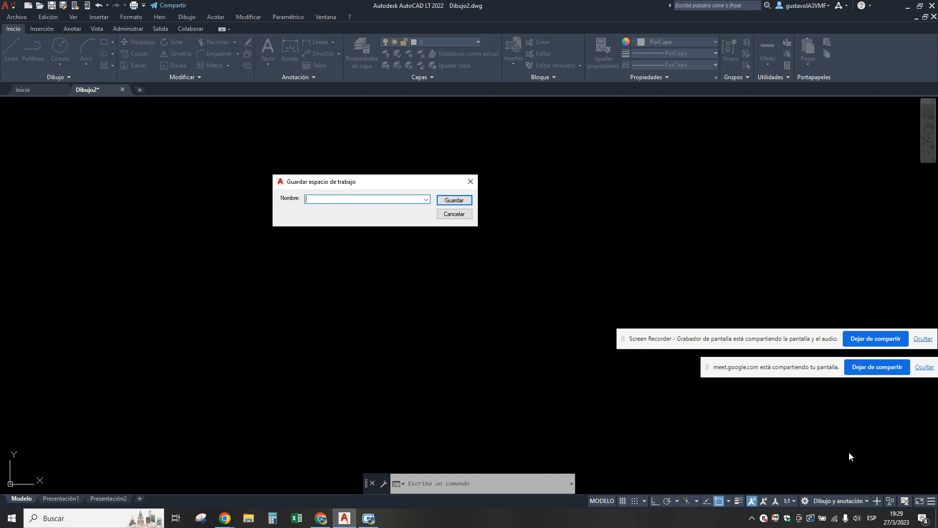
pyautogui.write('c')
pyautogui.write('CURSO AUTO')
pyautogui.write('CAD')
pyautogui.write(' 2023')
pyautogui.click(453, 200)
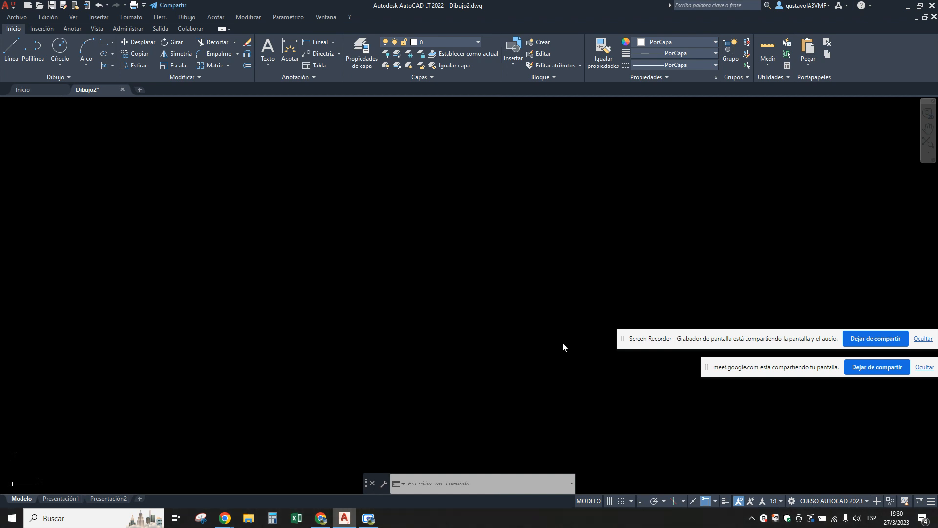
# Switch to the Dibujo y anotación workspace and turn on the drawing grid.
pyautogui.click(866, 499)
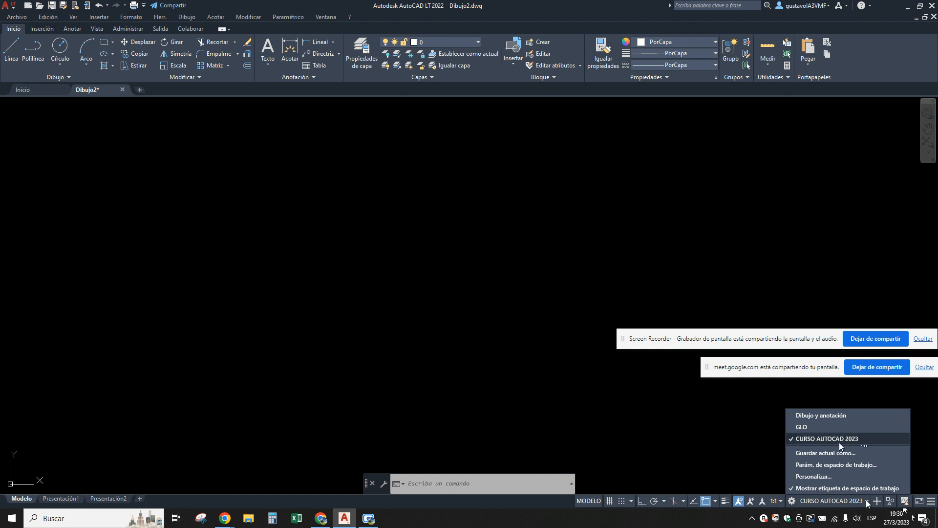
pyautogui.click(831, 416)
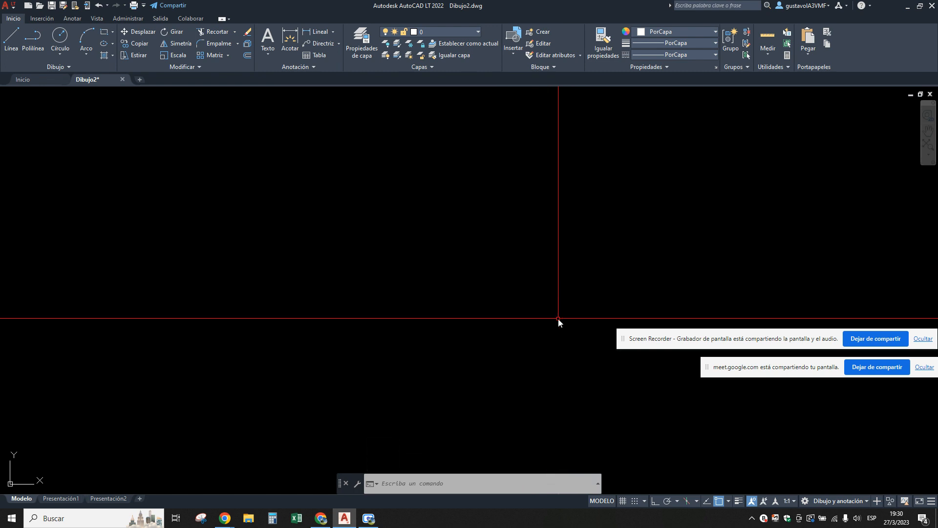
pyautogui.click(623, 502)
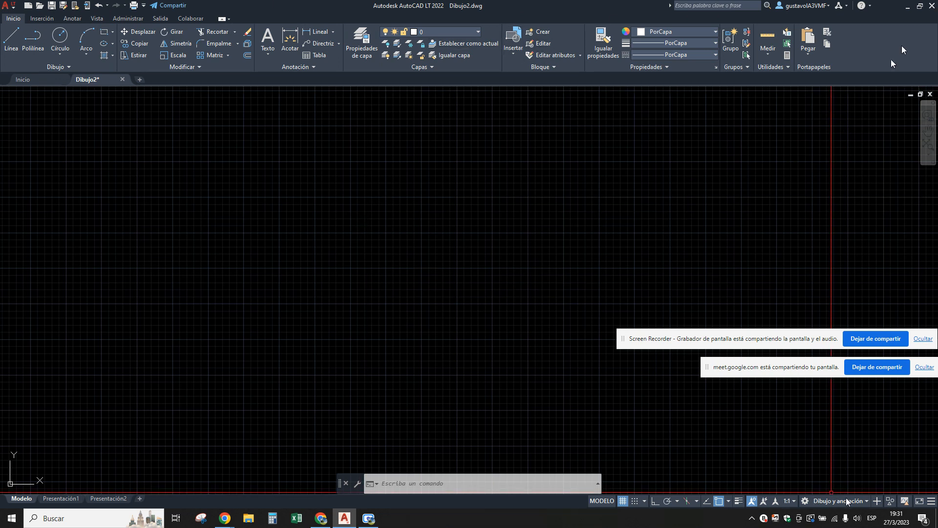
# Switch back to the CURSO AUTOCAD 2023 workspace and toggle the drawing grid off and on again.
pyautogui.click(865, 501)
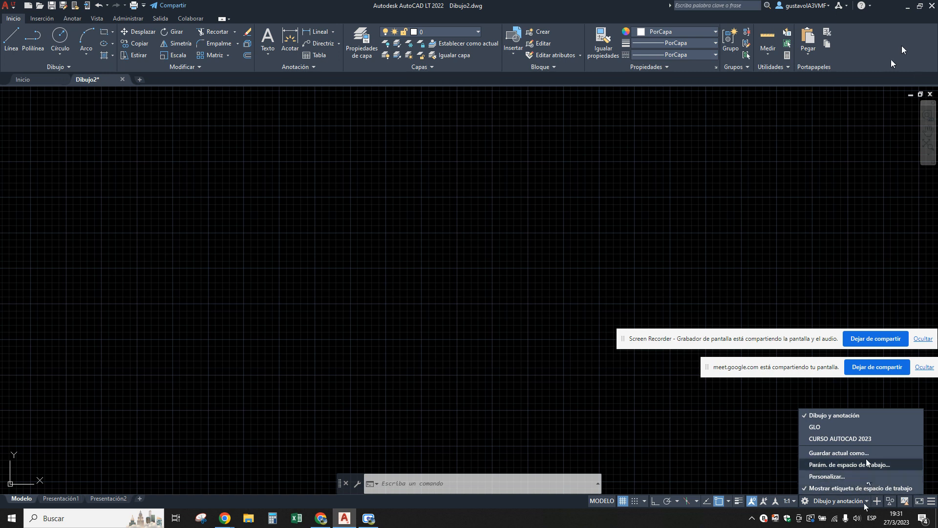
pyautogui.click(823, 438)
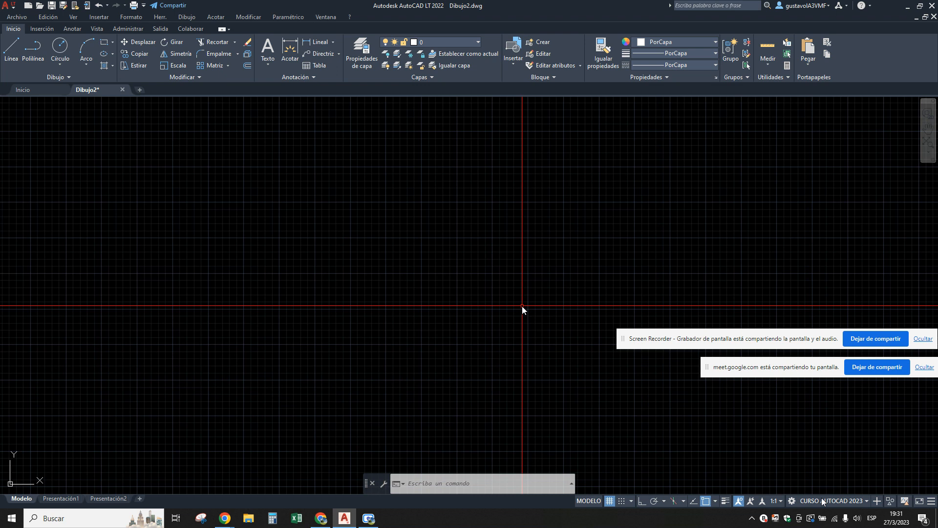
pyautogui.click(609, 501)
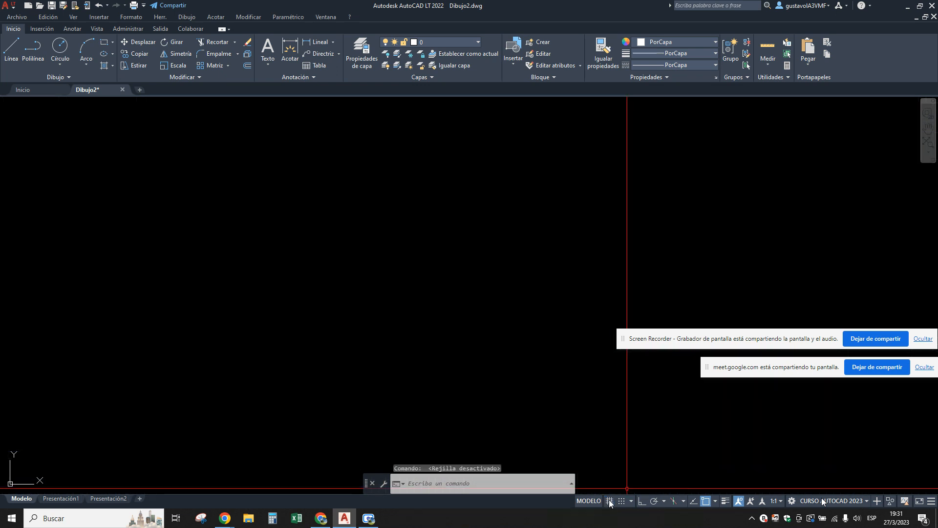
pyautogui.click(610, 500)
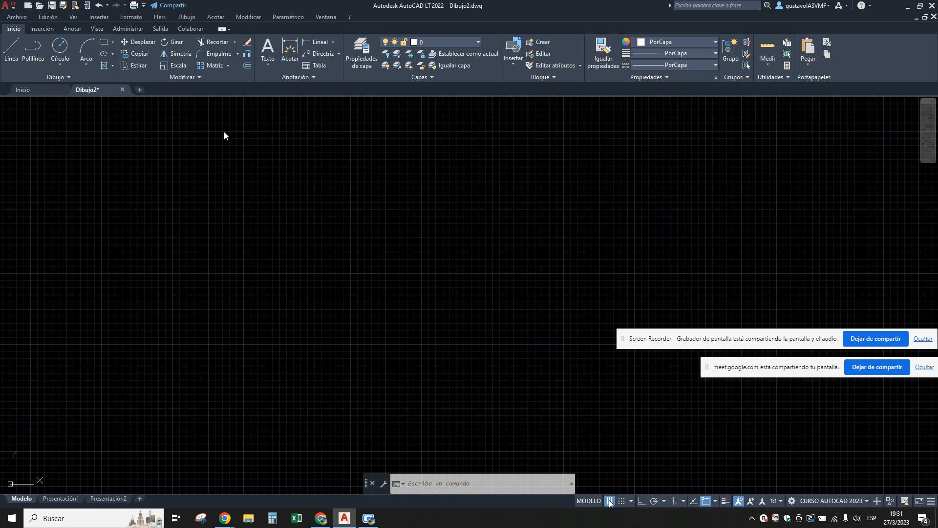
# Set the Cursor en cruz colour of Espacio modelo 2D to Blanco in the drawing window colours, apply it and accept Opciones.
pyautogui.click(160, 17)
pyautogui.click(162, 374)
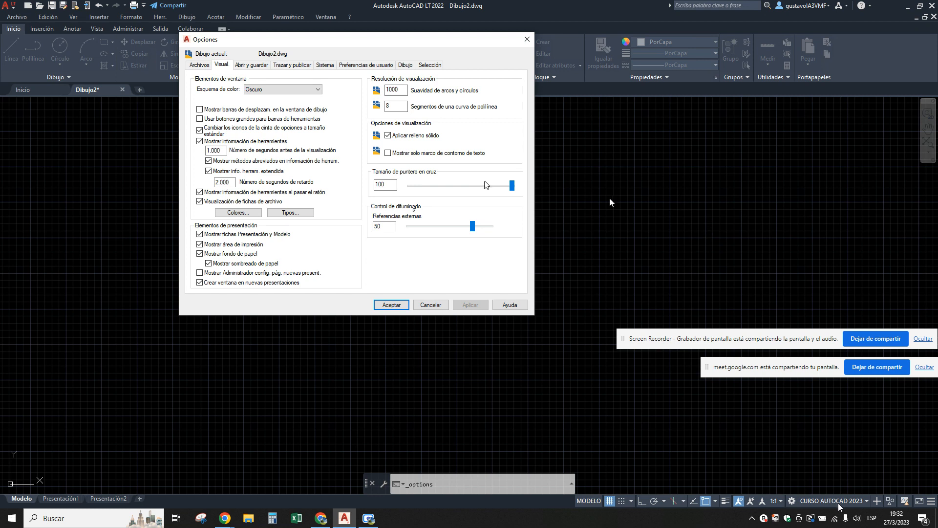
pyautogui.click(250, 65)
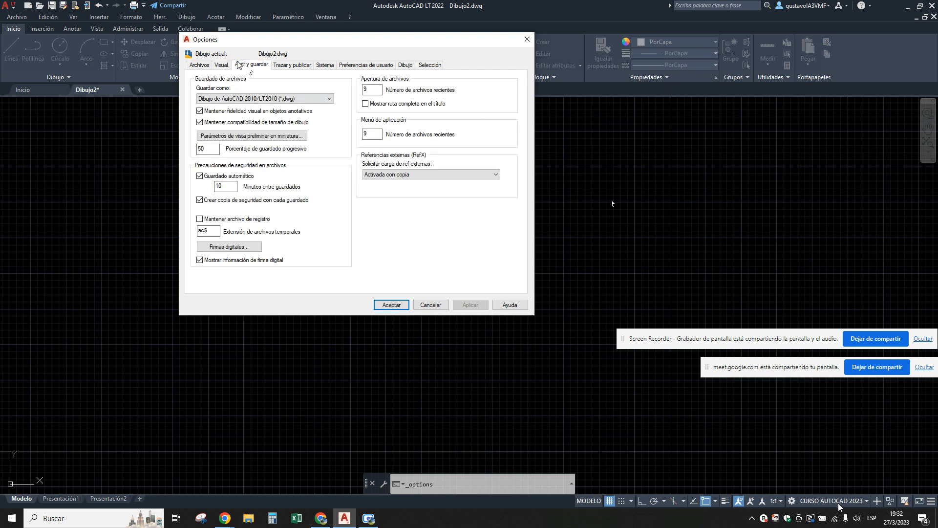
pyautogui.click(226, 65)
pyautogui.click(232, 212)
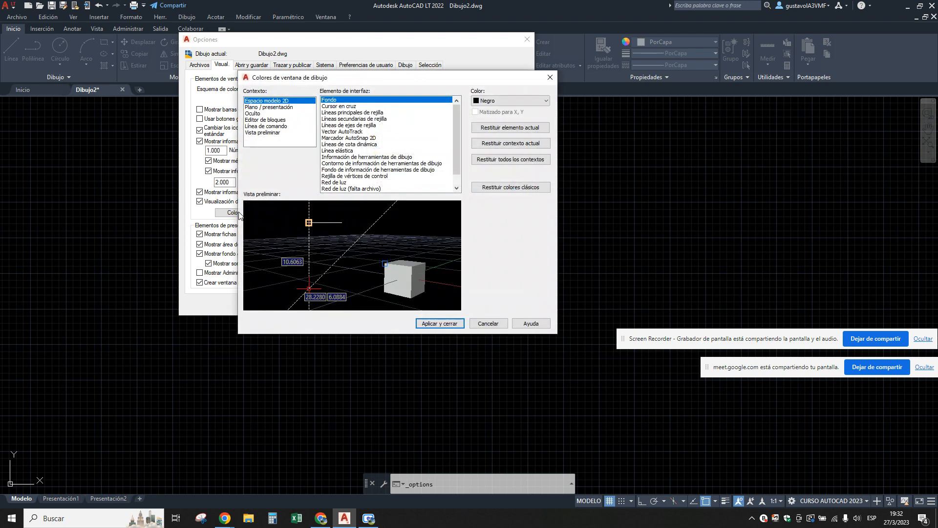
pyautogui.click(333, 106)
pyautogui.click(508, 100)
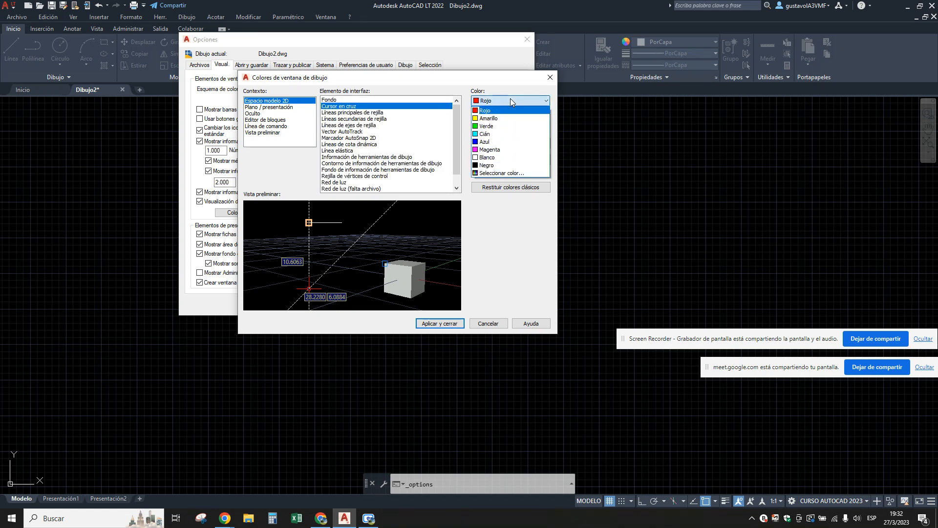
pyautogui.click(487, 158)
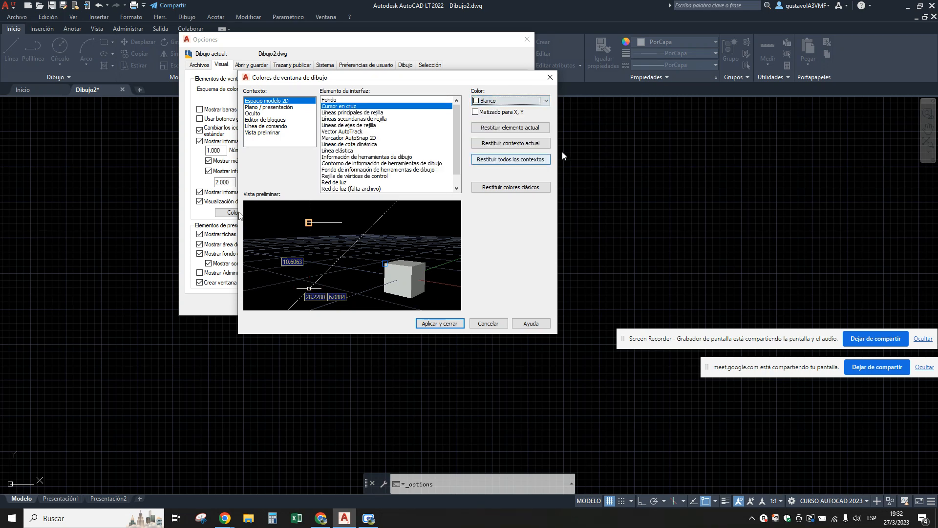
pyautogui.click(440, 323)
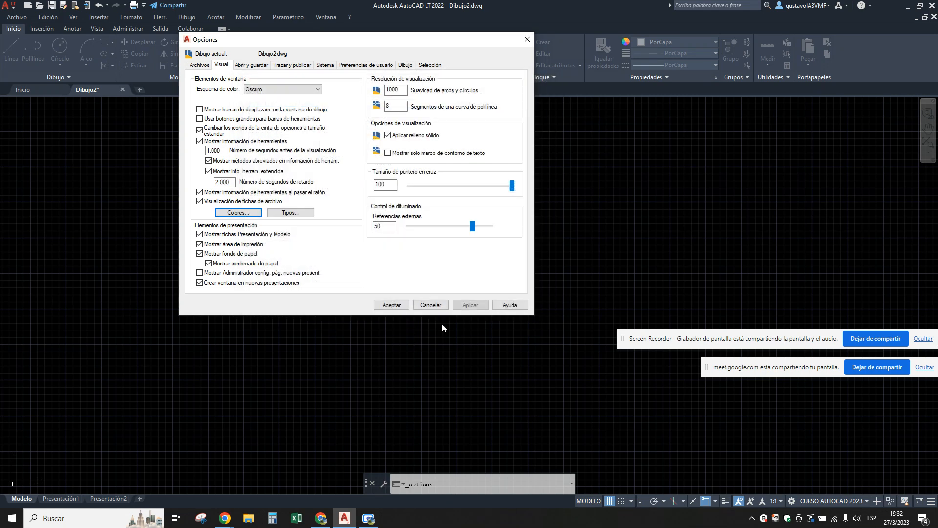
pyautogui.click(391, 304)
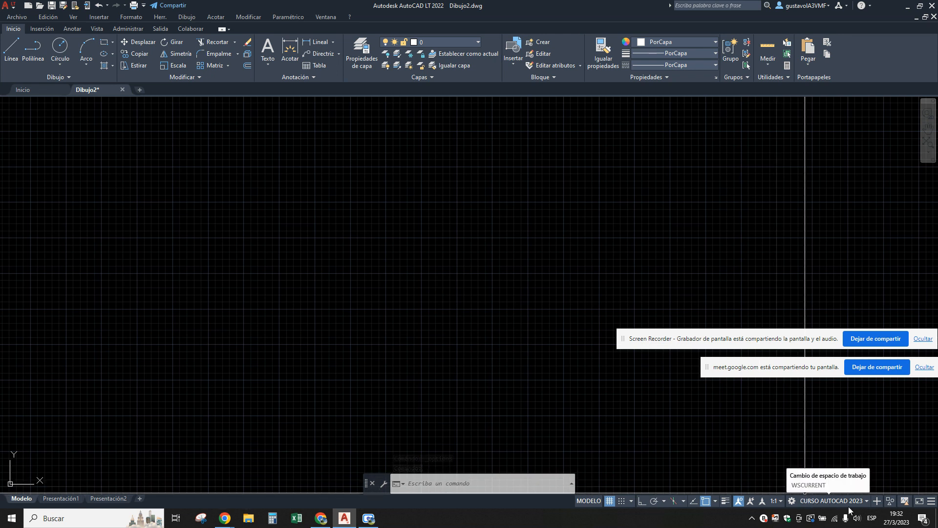
# Activate the Dibujo y anotación workspace and toggle the drawing grid off and on again.
pyautogui.click(867, 500)
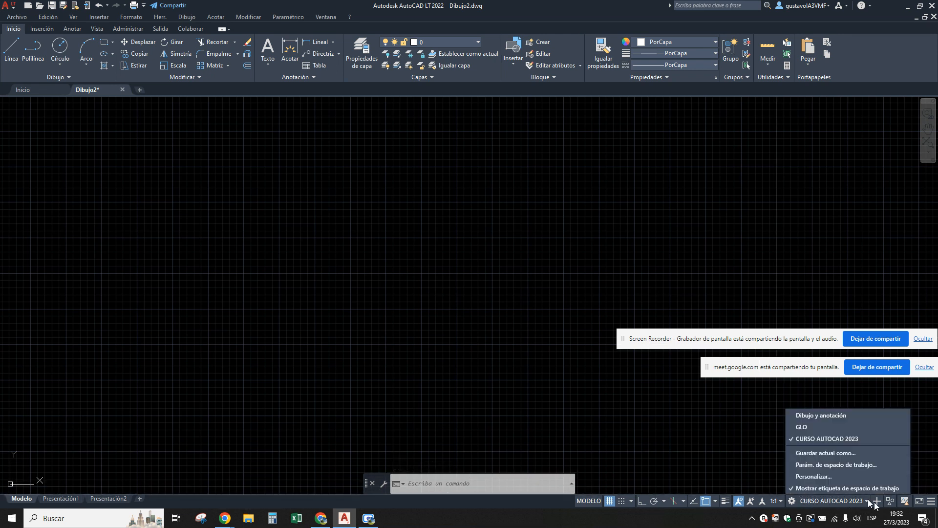
pyautogui.click(834, 415)
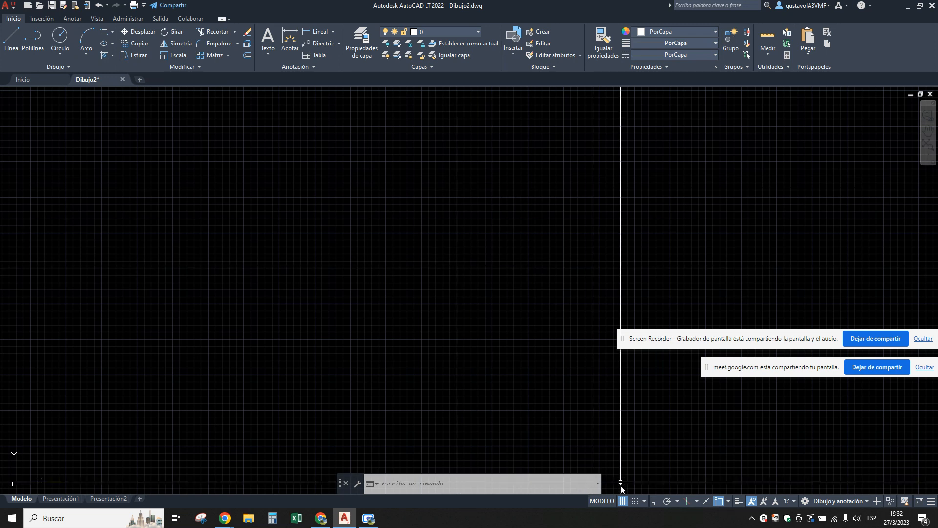
pyautogui.click(622, 501)
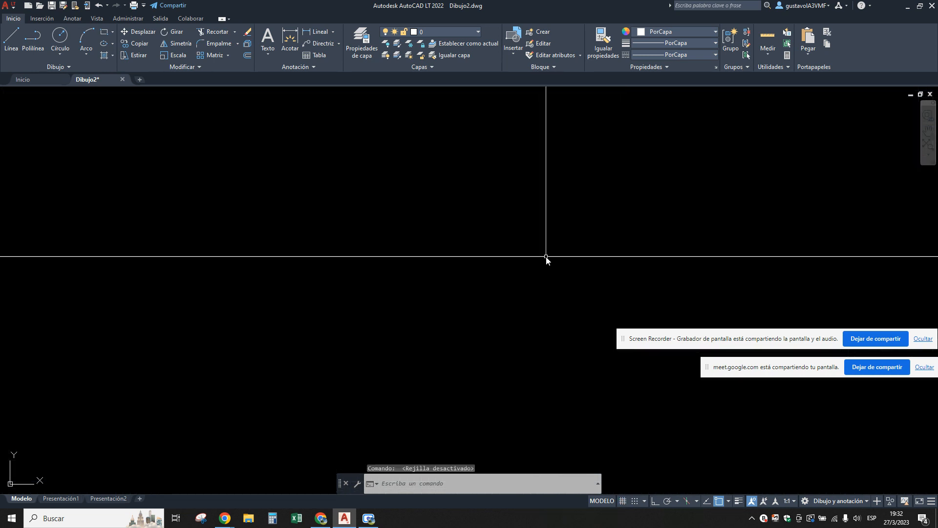
pyautogui.click(622, 501)
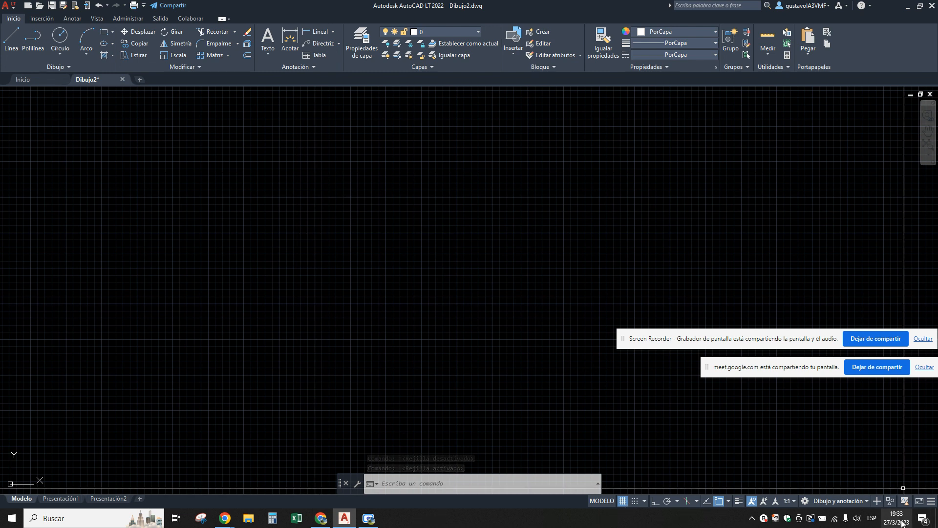
# Return to the CURSO AUTOCAD 2023 workspace.
pyautogui.click(867, 503)
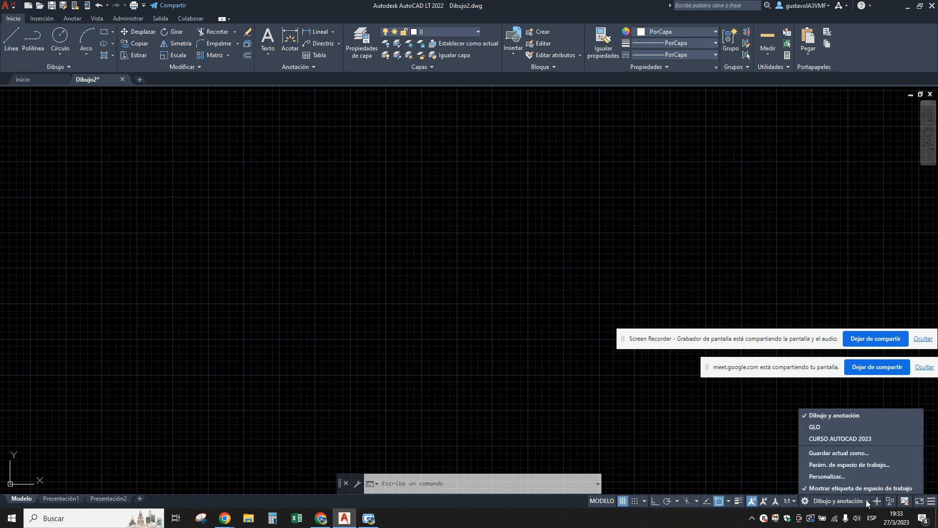
pyautogui.click(840, 436)
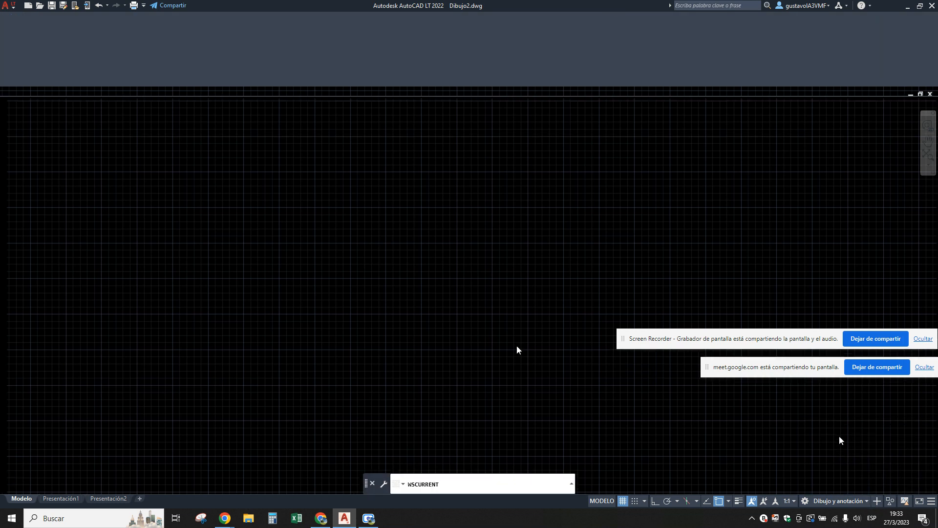
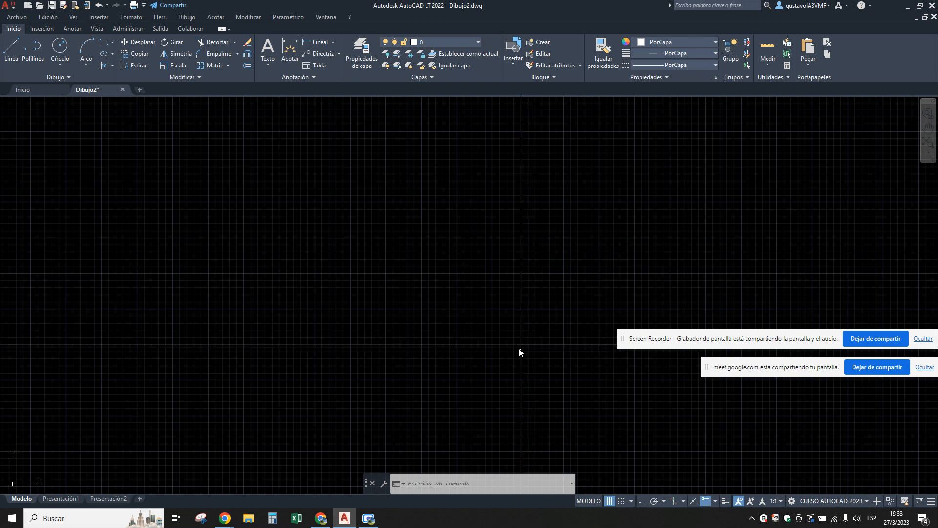
# Switch to Chrome, open the DAPC-02 EMPEZANDO EN AUTOCAD document and highlight "AutoCAD Clásico" in the Espacios de trabajo section.
pyautogui.click(321, 519)
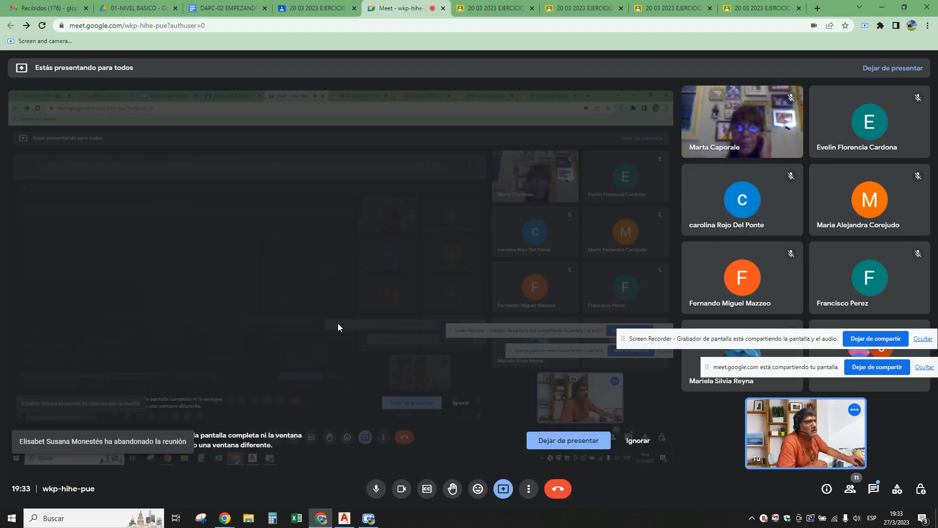
pyautogui.click(326, 8)
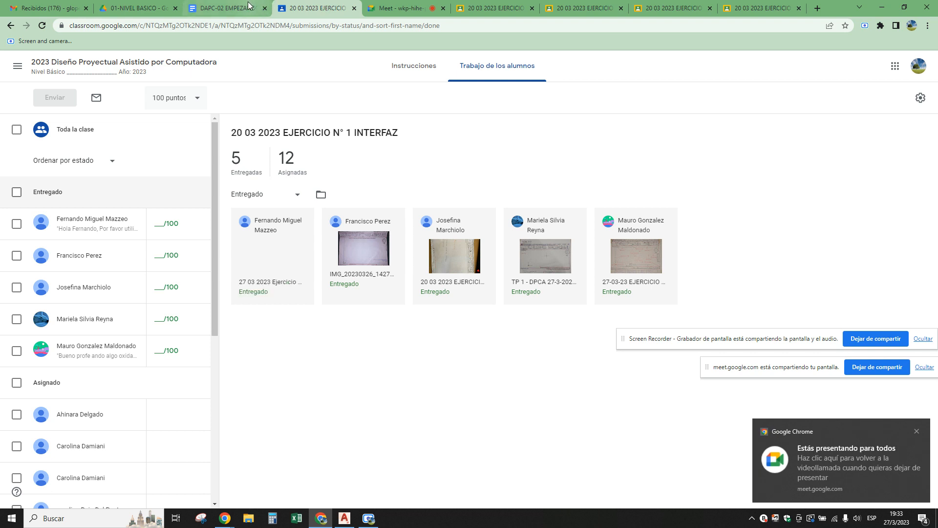
pyautogui.click(228, 8)
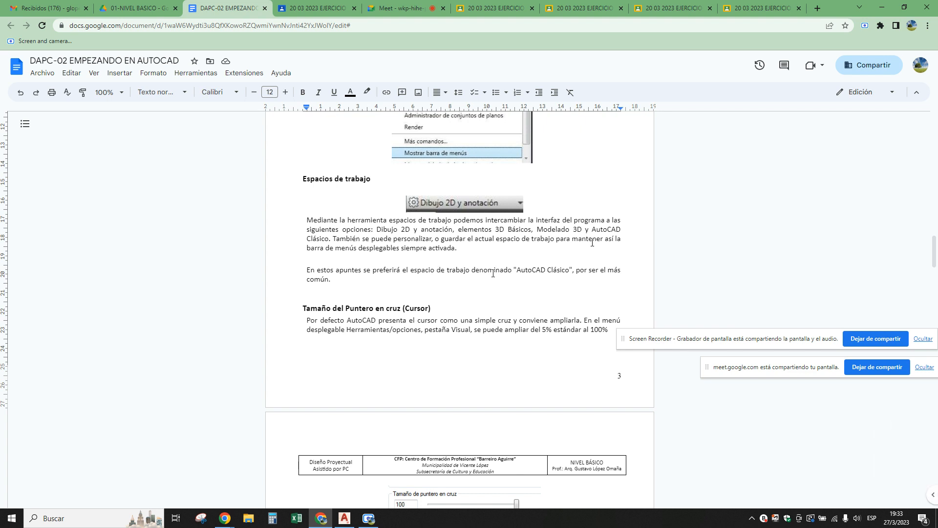
pyautogui.scroll(2, 459, 271)
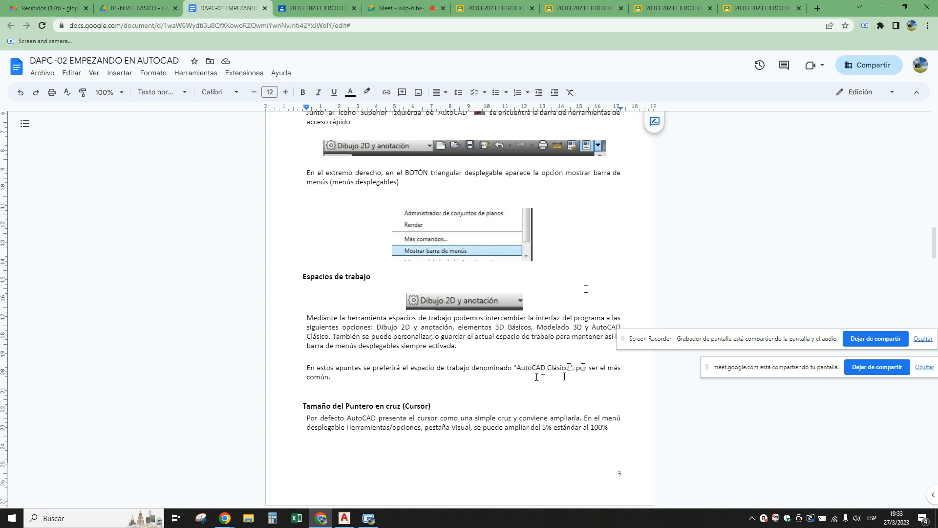
pyautogui.moveTo(569, 367); pyautogui.dragTo(516, 371)
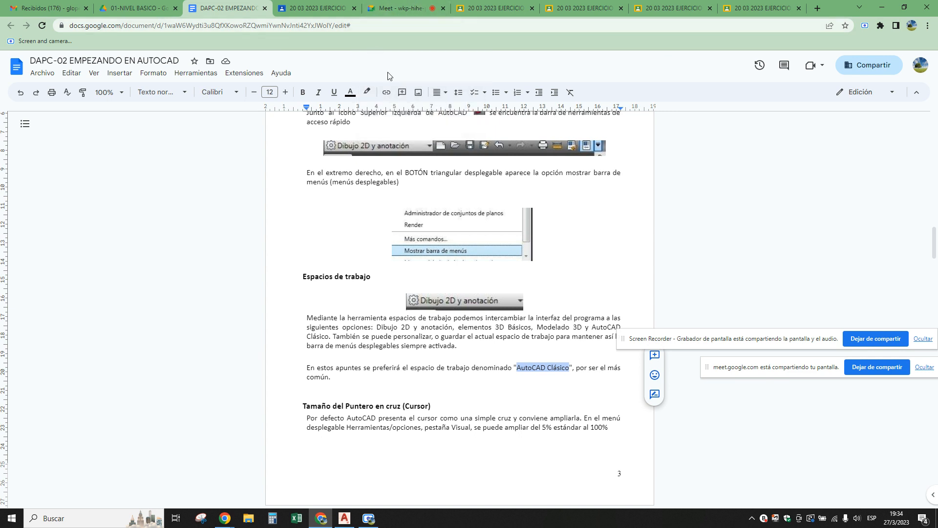
# Back in AutoCAD LT, turn off the drawing grid and widen the command line across most of the drawing area.
pyautogui.click(344, 517)
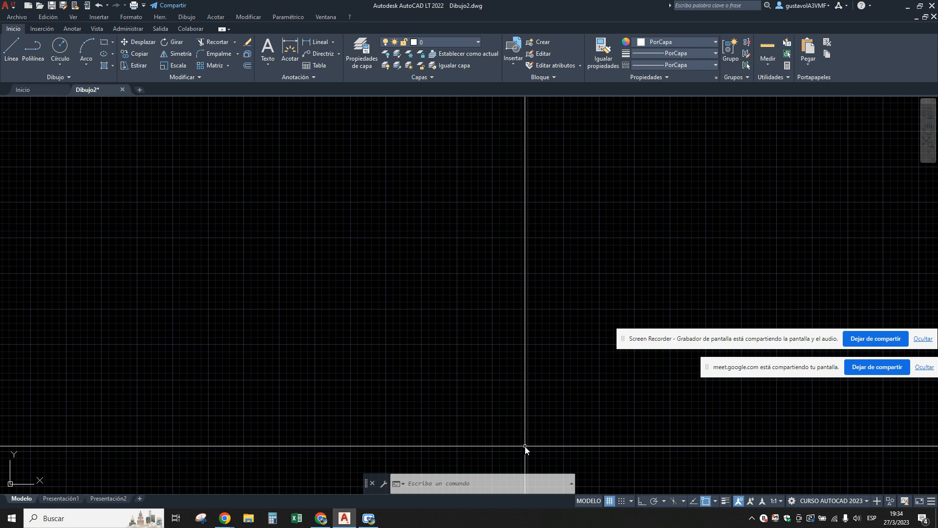
pyautogui.click(609, 500)
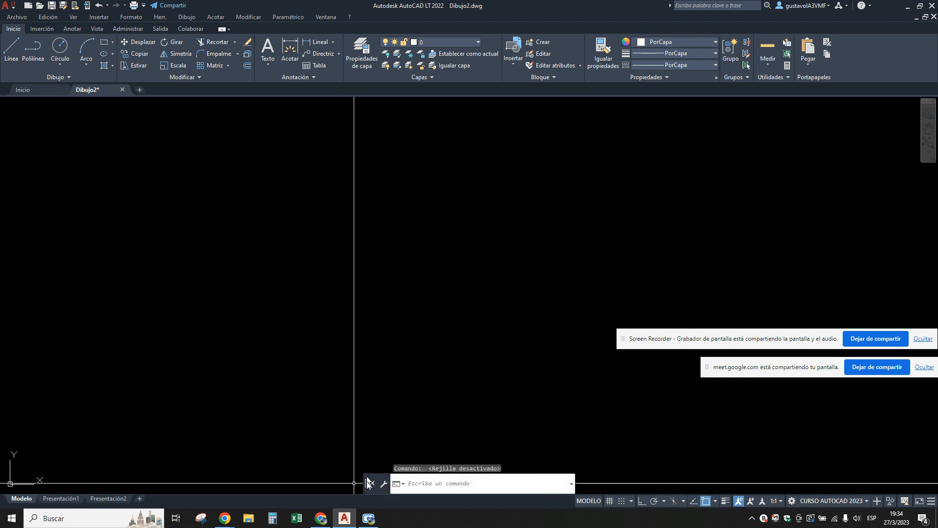
pyautogui.moveTo(368, 482); pyautogui.dragTo(363, 483)
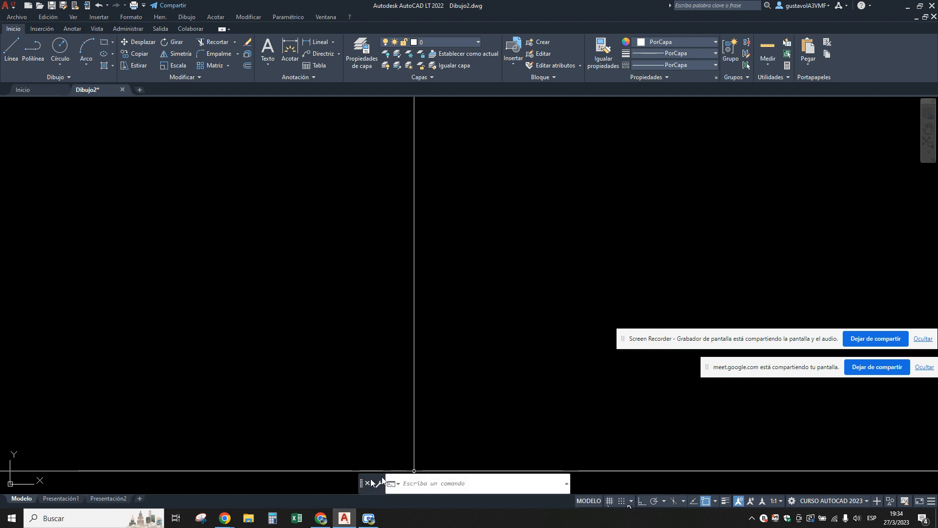
pyautogui.moveTo(359, 483)
pyautogui.mouseDown()
pyautogui.moveTo(345, 483)
pyautogui.moveTo(366, 410)
pyautogui.moveTo(273, 289)
pyautogui.moveTo(303, 414)
pyautogui.moveTo(346, 477)
pyautogui.mouseUp()
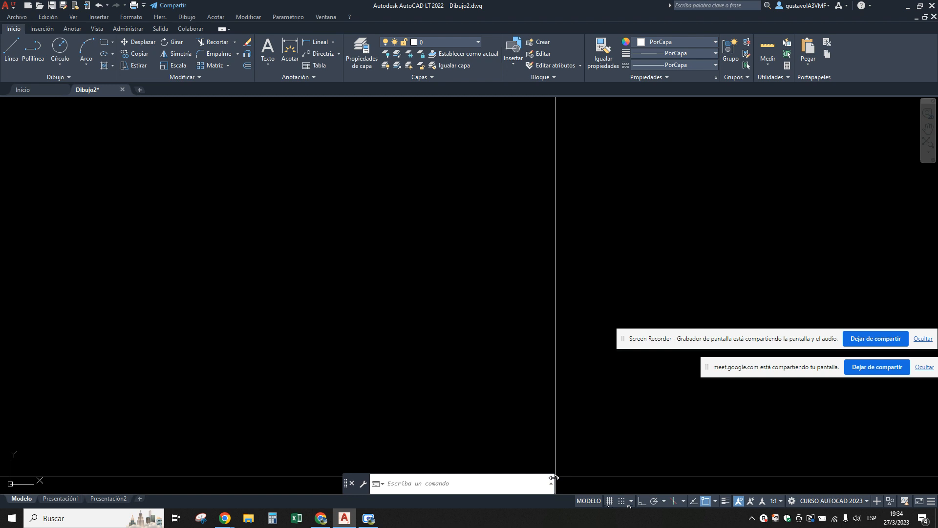
pyautogui.moveTo(553, 476); pyautogui.dragTo(934, 467)
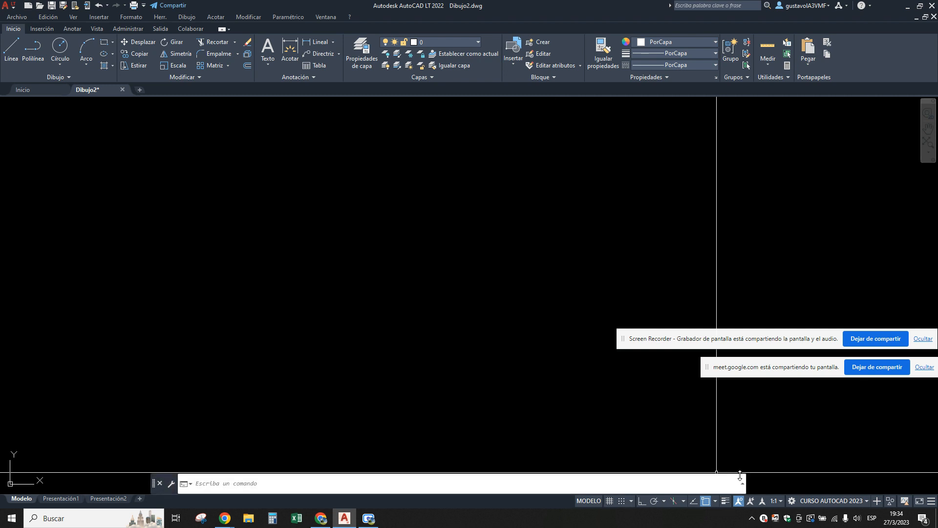
pyautogui.moveTo(745, 476); pyautogui.dragTo(934, 473)
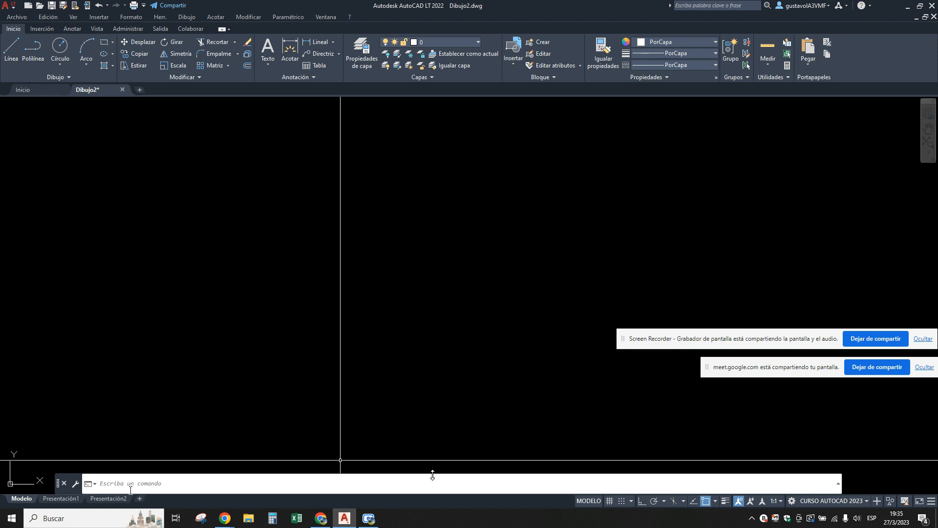
# Enlarge the command line's height to show several lines of command history and shrink it back to a single line.
pyautogui.moveTo(432, 472); pyautogui.dragTo(443, 424)
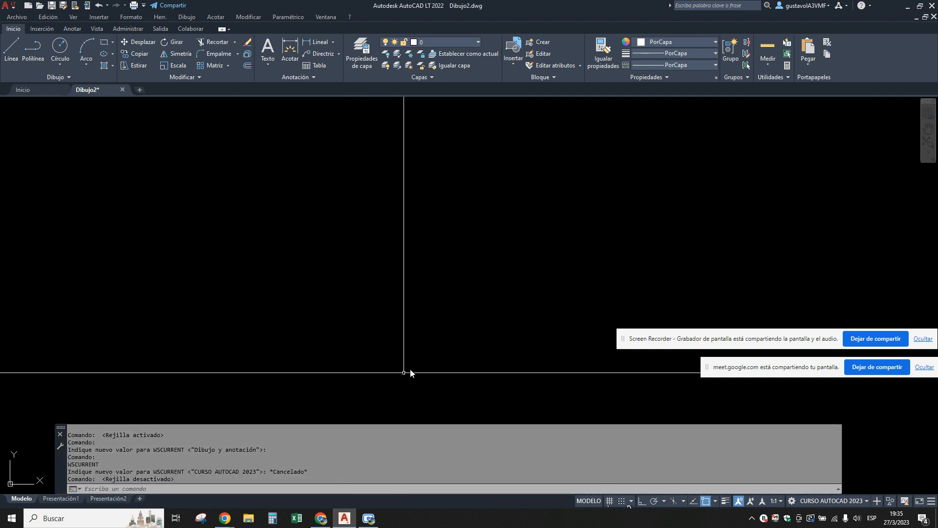
pyautogui.click(413, 363)
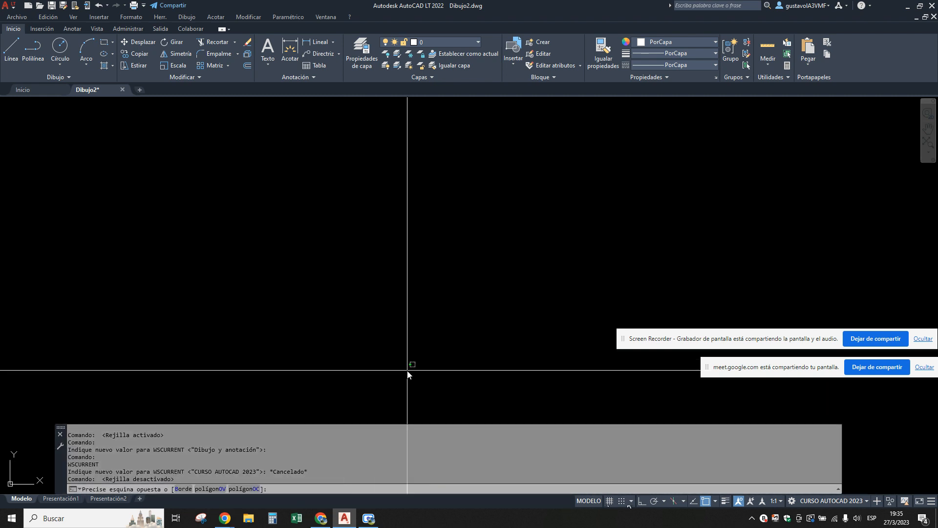
pyautogui.click(423, 413)
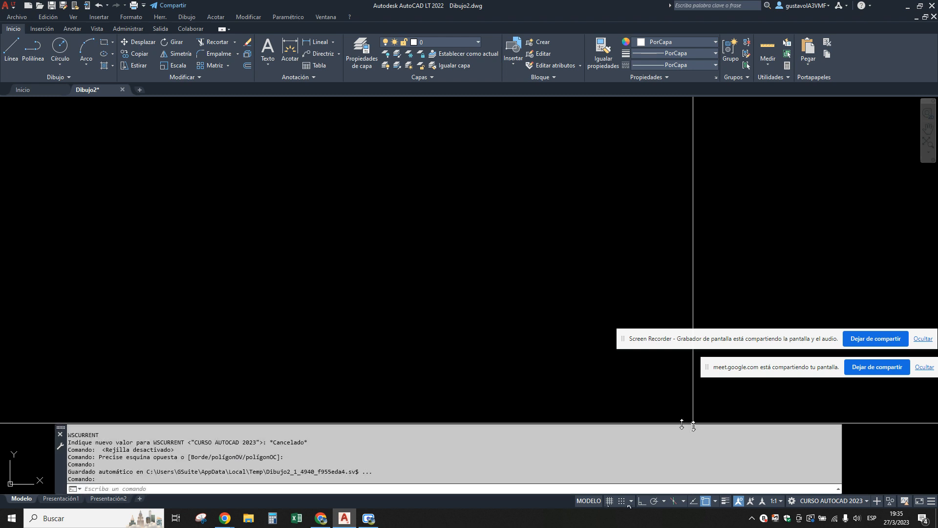
pyautogui.moveTo(681, 424); pyautogui.dragTo(680, 457)
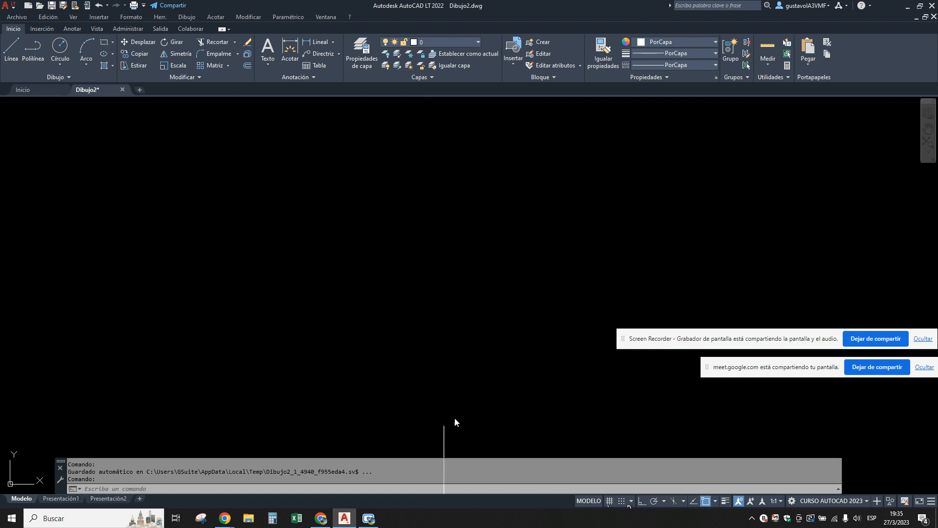
pyautogui.click(799, 425)
pyautogui.press('Escape')
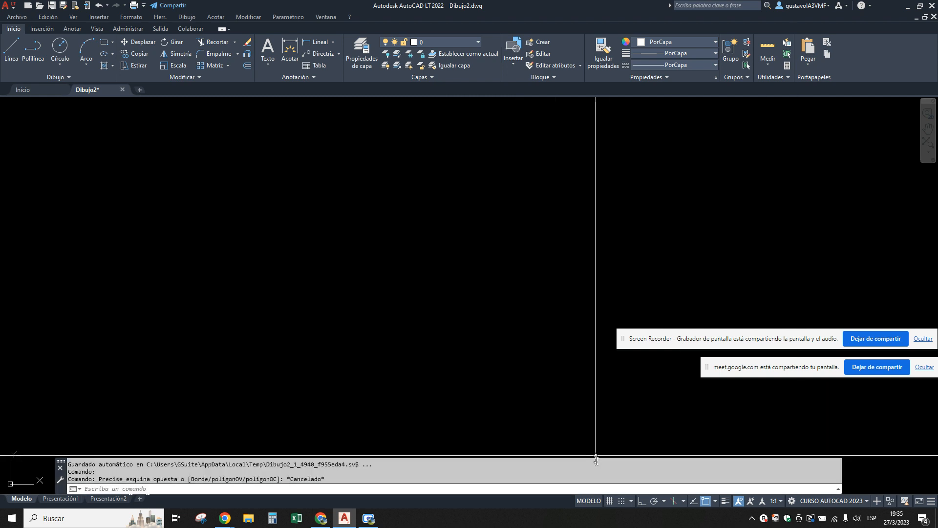
pyautogui.moveTo(598, 475); pyautogui.dragTo(598, 477)
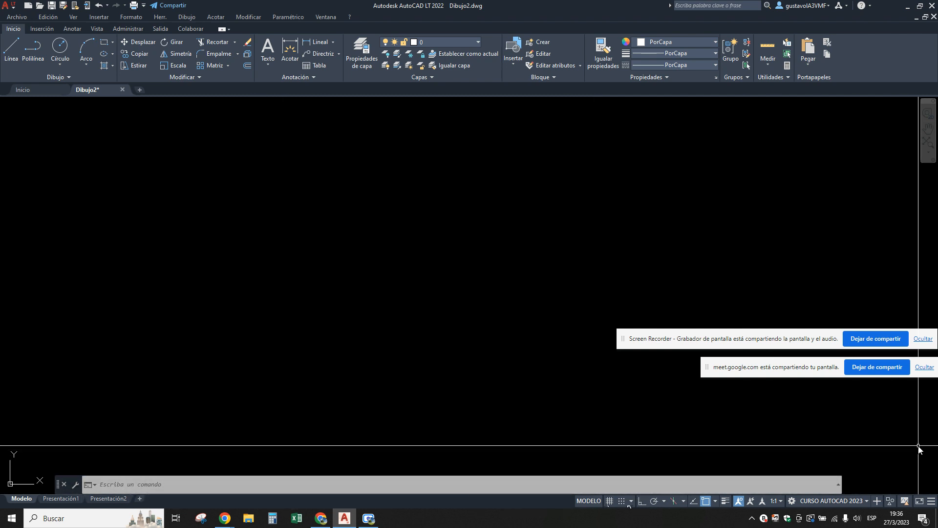
pyautogui.click(867, 500)
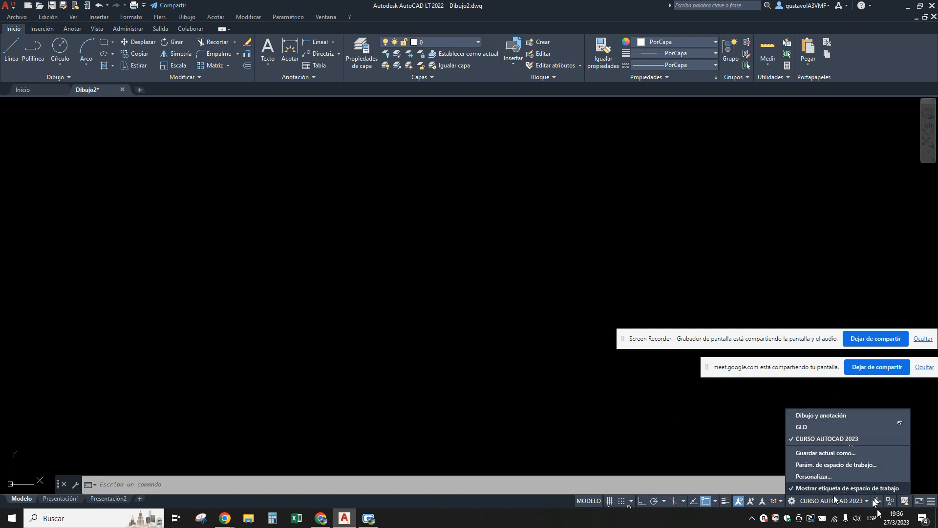
pyautogui.click(693, 440)
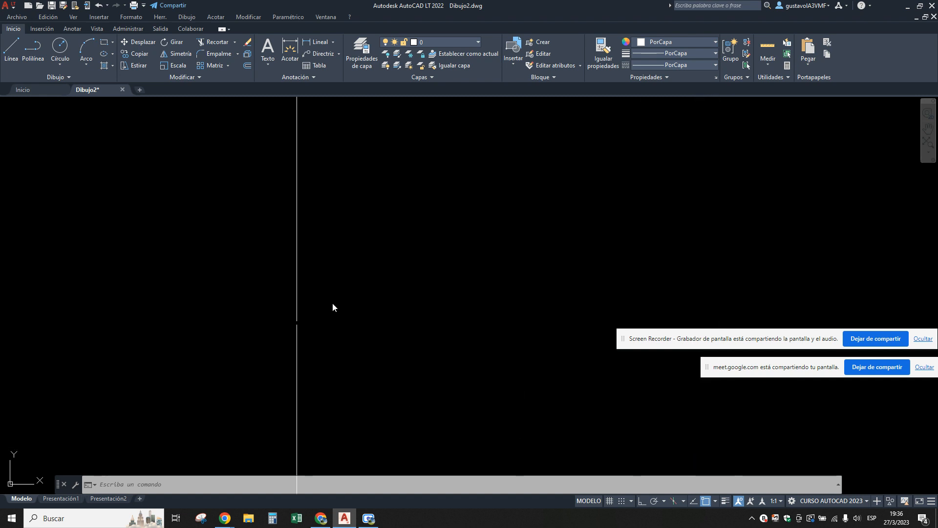
pyautogui.click(295, 17)
pyautogui.click(400, 123)
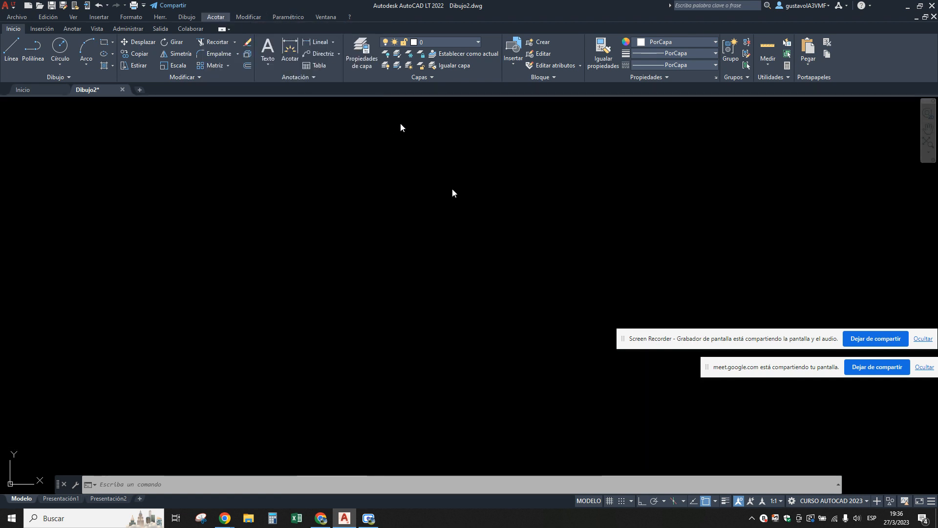
pyautogui.click(482, 266)
pyautogui.press('Escape')
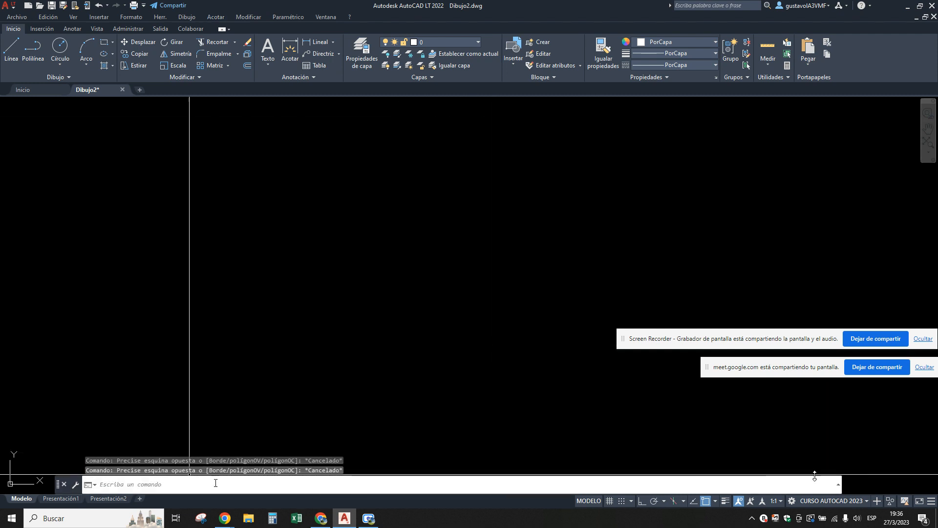
# Save the current workspace under the name CURSO DE AUTOCAD 2023.
pyautogui.click(865, 500)
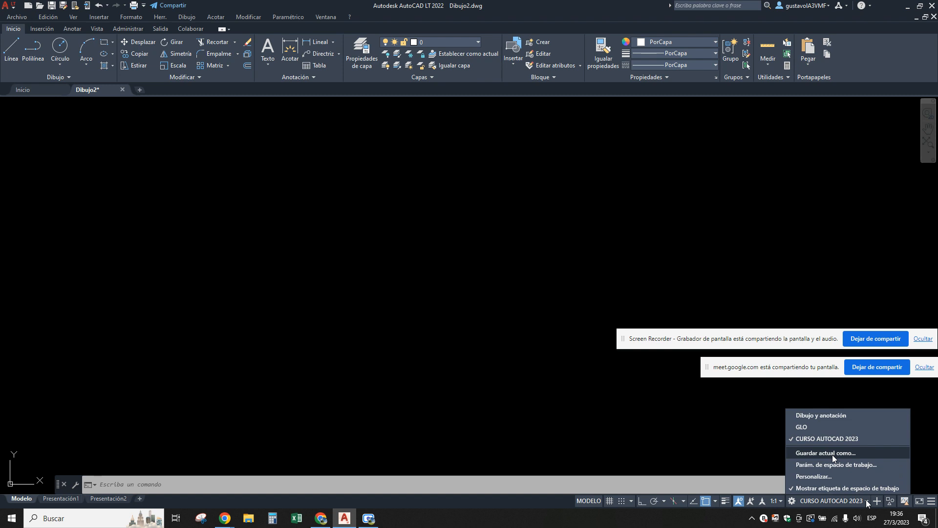
pyautogui.click(833, 453)
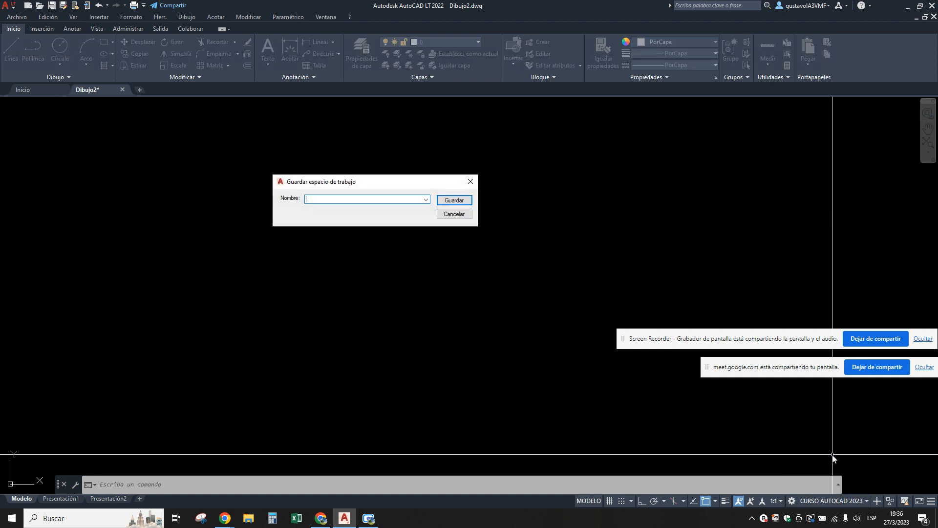
pyautogui.write('CURSO DE AUTOA')
pyautogui.press('BackSpace')
pyautogui.write('CAD 2023')
pyautogui.press('Return')
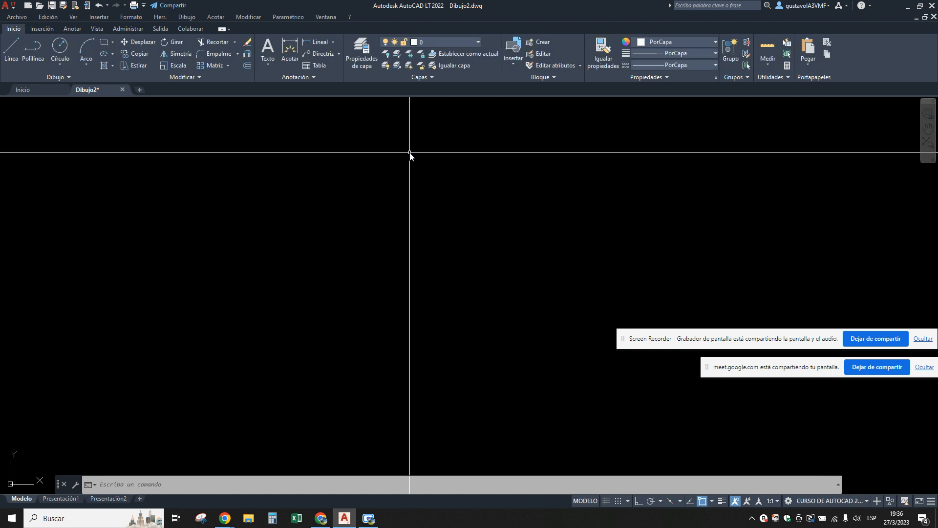
# Activate the Dibujo y anotación workspace and return to the CURSO DE AUTOCAD 2023 workspace.
pyautogui.click(866, 501)
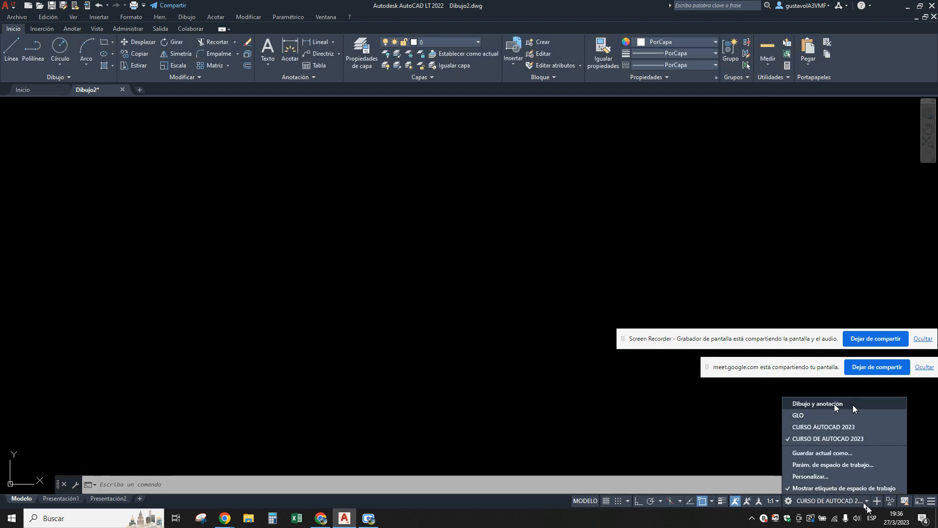
pyautogui.click(834, 403)
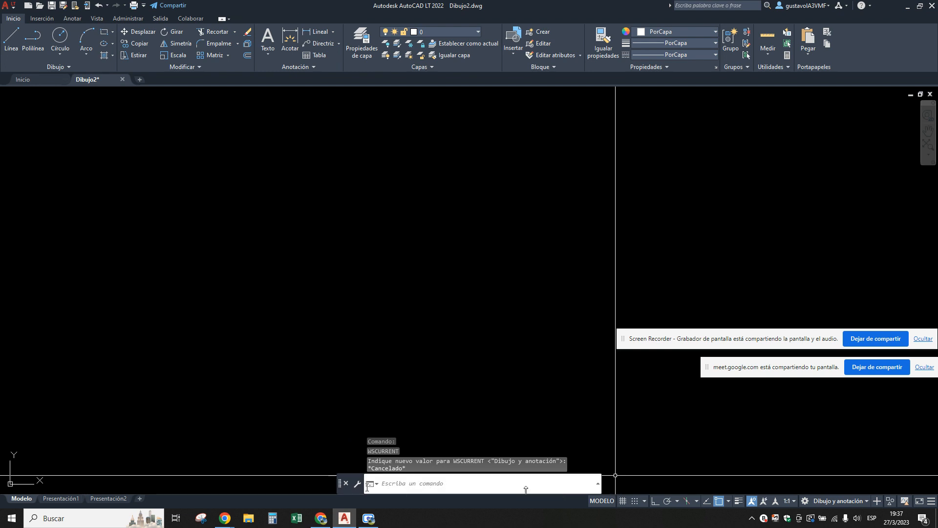
pyautogui.click(860, 500)
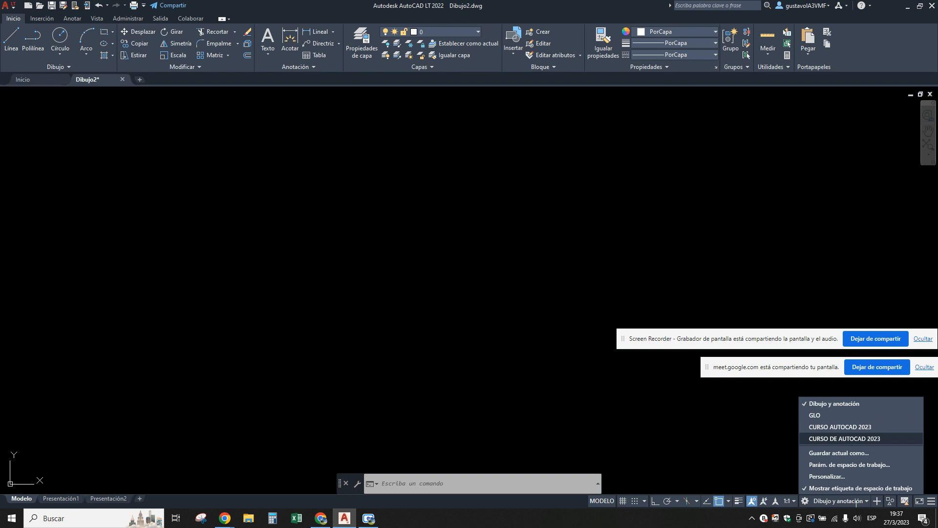
pyautogui.click(844, 438)
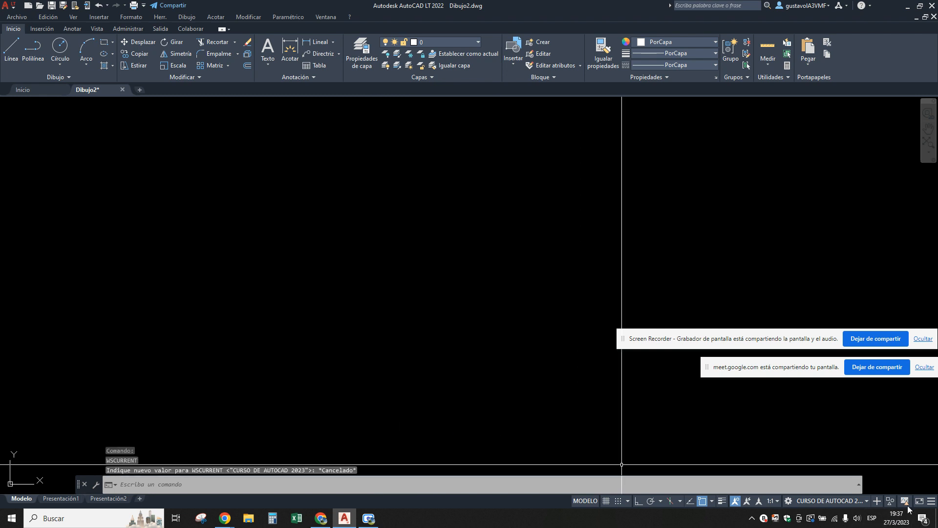
# Activate the GLO workspace and switch back to the CURSO DE AUTOCAD 2023 workspace.
pyautogui.click(866, 500)
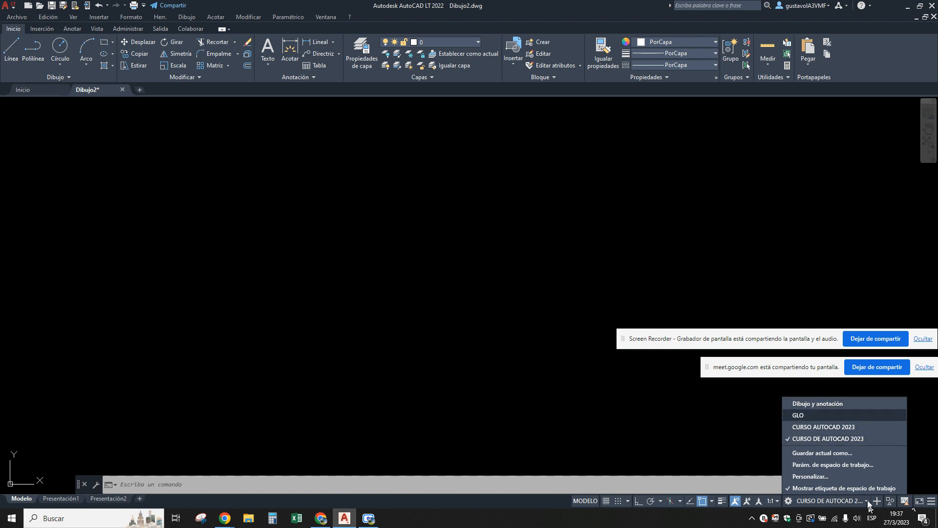
pyautogui.click(795, 415)
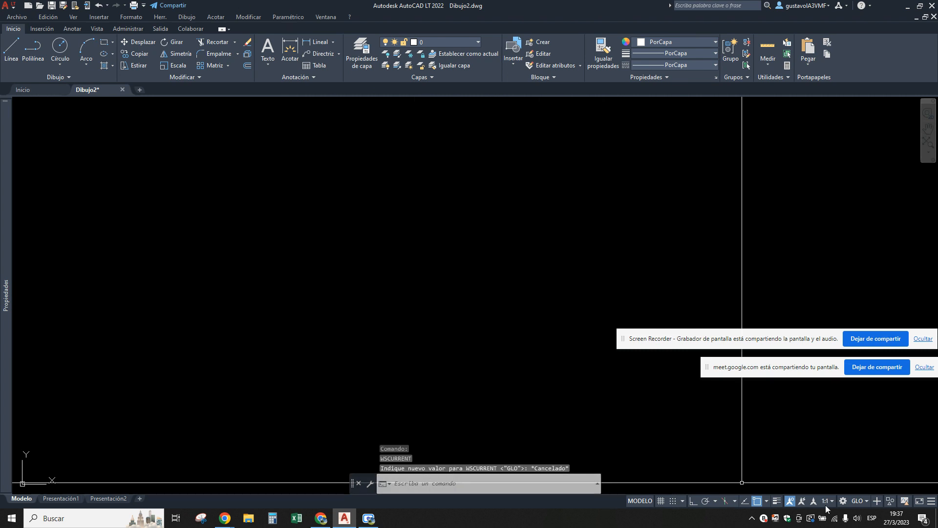
pyautogui.click(866, 501)
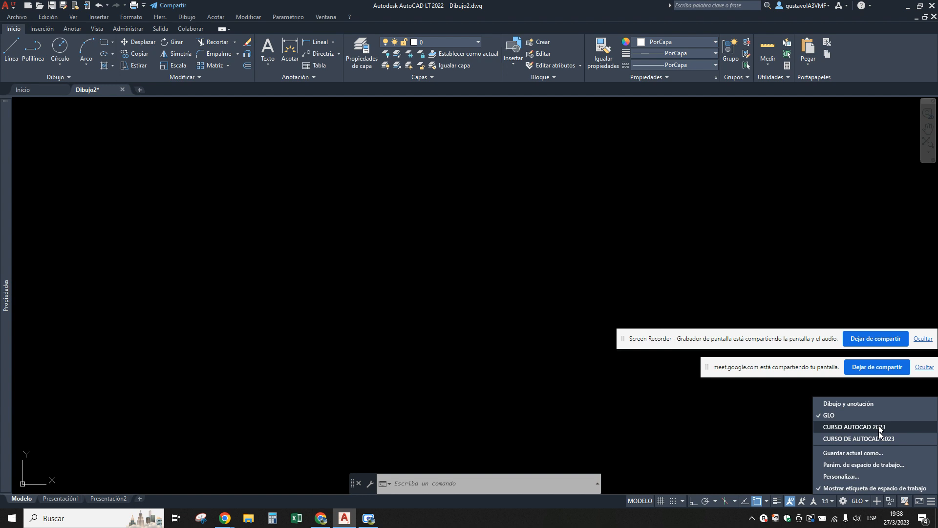
pyautogui.click(850, 439)
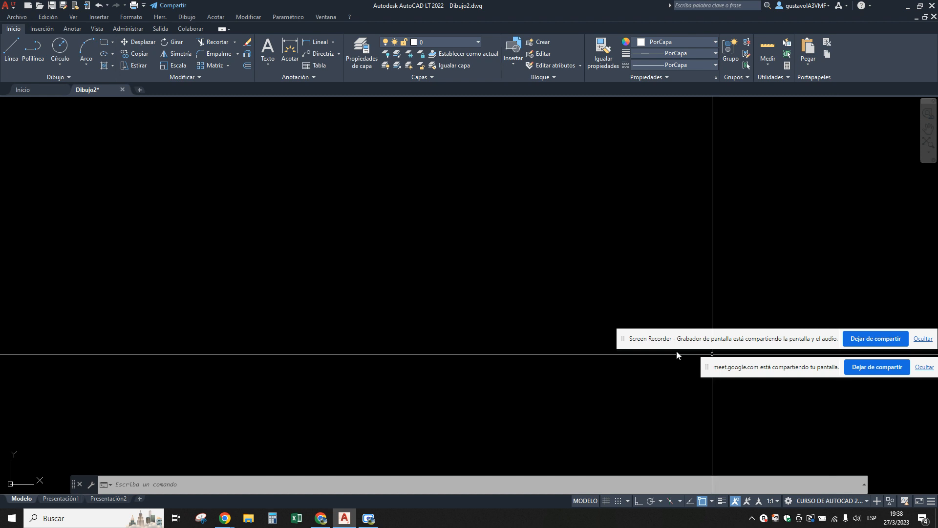
# Look over the empty model space and preview the Presentación1 layout.
pyautogui.scroll(-2, 433, 239)
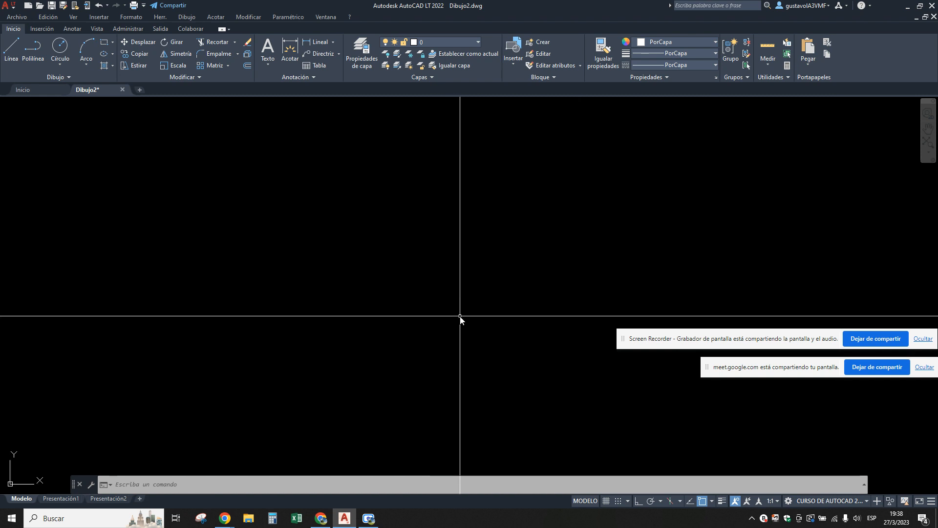
pyautogui.scroll(-1, 464, 313)
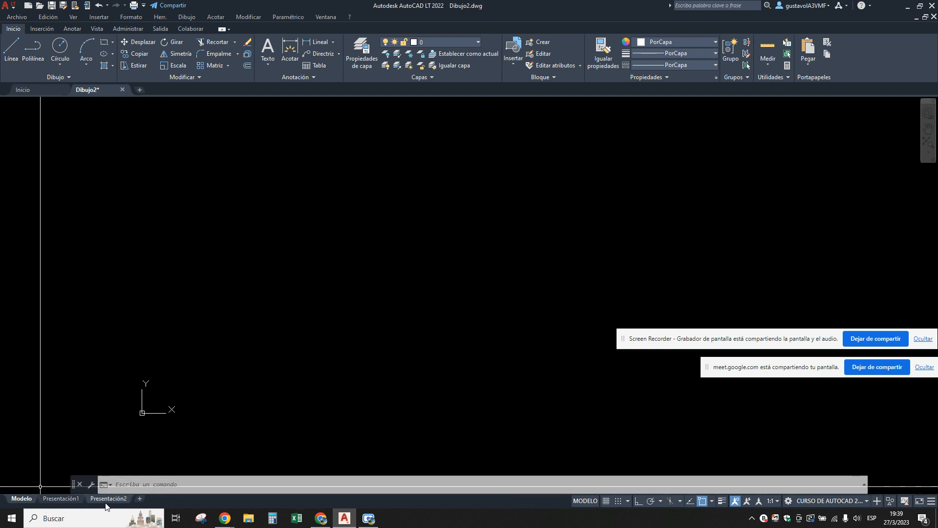
pyautogui.moveTo(58, 505)
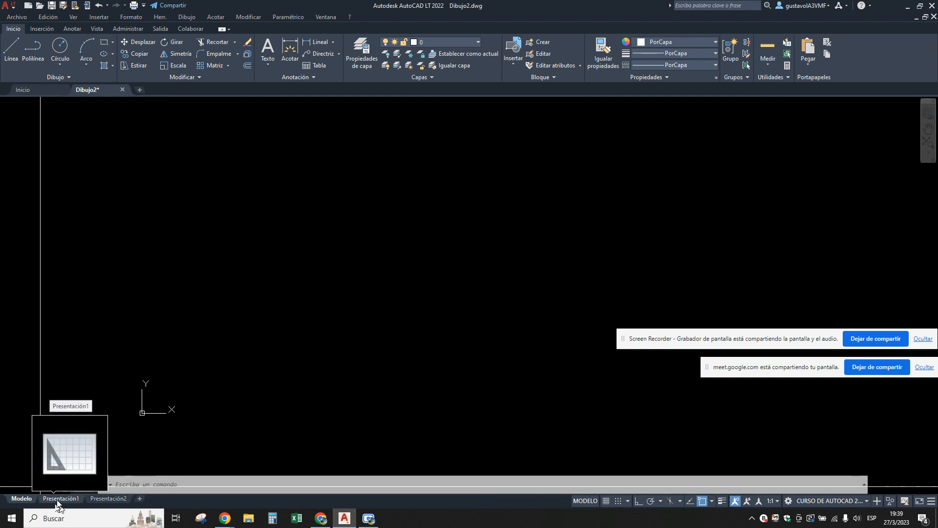
# Open the Presentación1 layout and examine its sheet, printable margin and viewport frame.
pyautogui.click(58, 499)
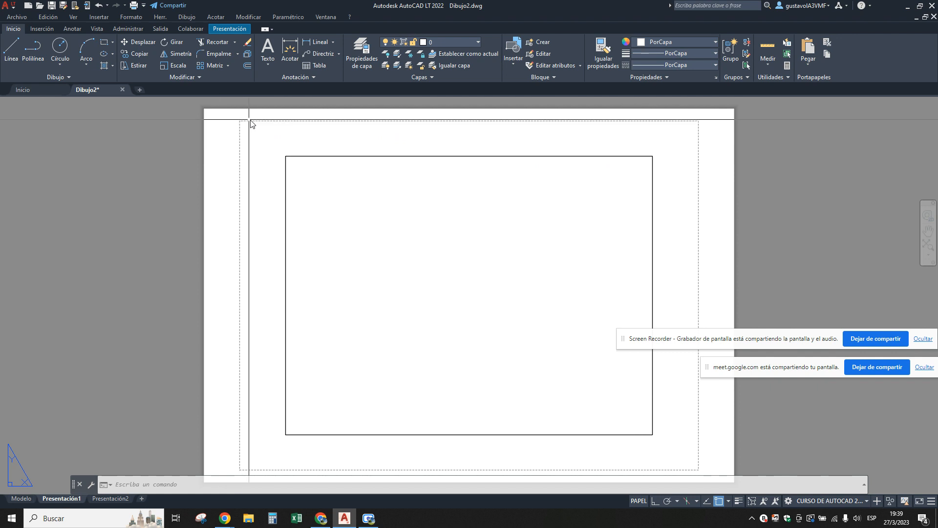
pyautogui.scroll(4, 250, 119)
pyautogui.scroll(5, 244, 118)
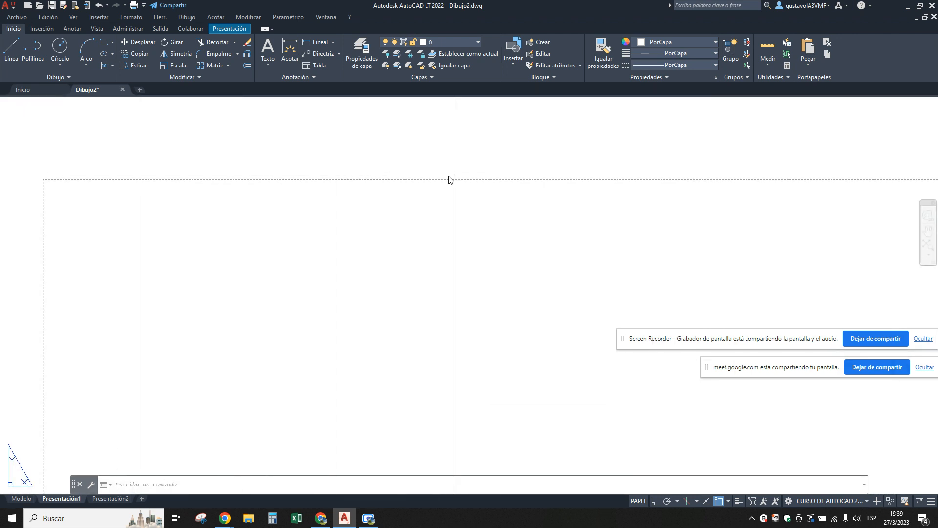
pyautogui.scroll(-4, 421, 187)
pyautogui.scroll(-10, 417, 188)
pyautogui.scroll(2, 536, 204)
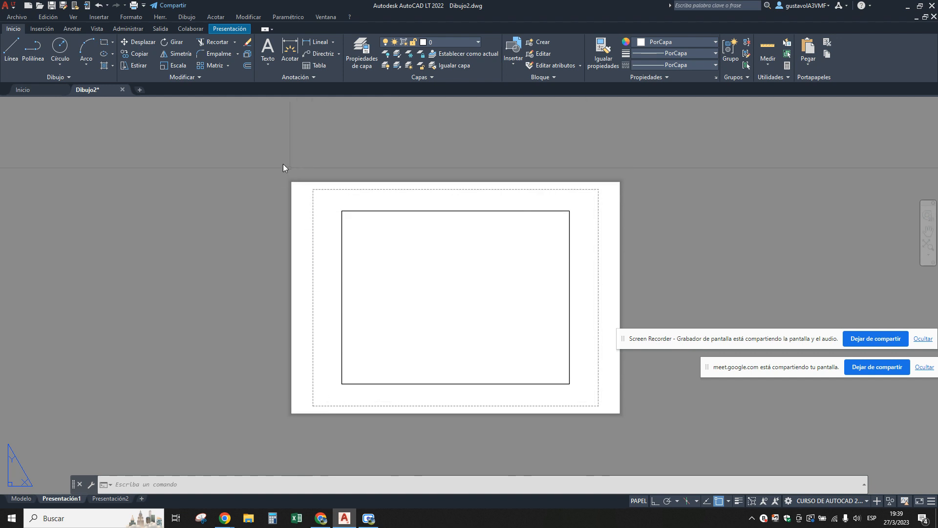
pyautogui.click(422, 211)
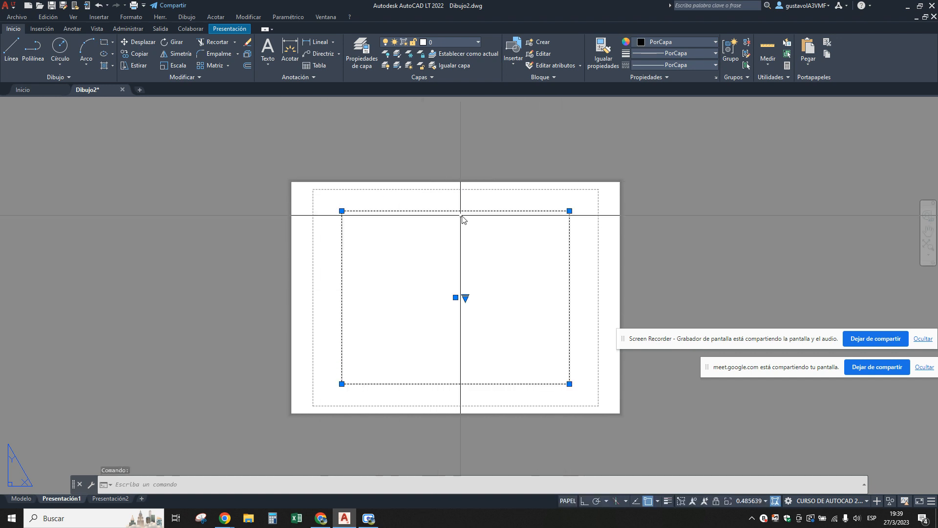
pyautogui.press('Escape')
pyautogui.scroll(2, 505, 235)
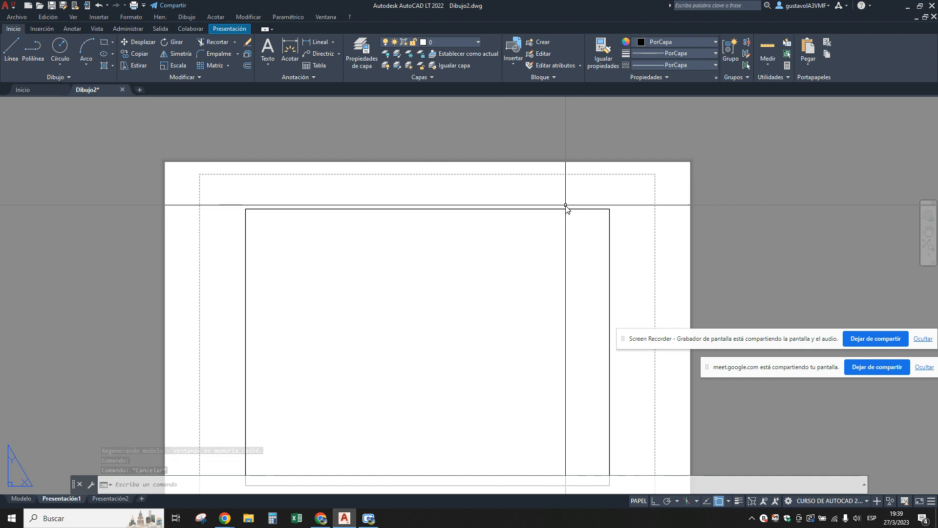
pyautogui.scroll(-2, 523, 234)
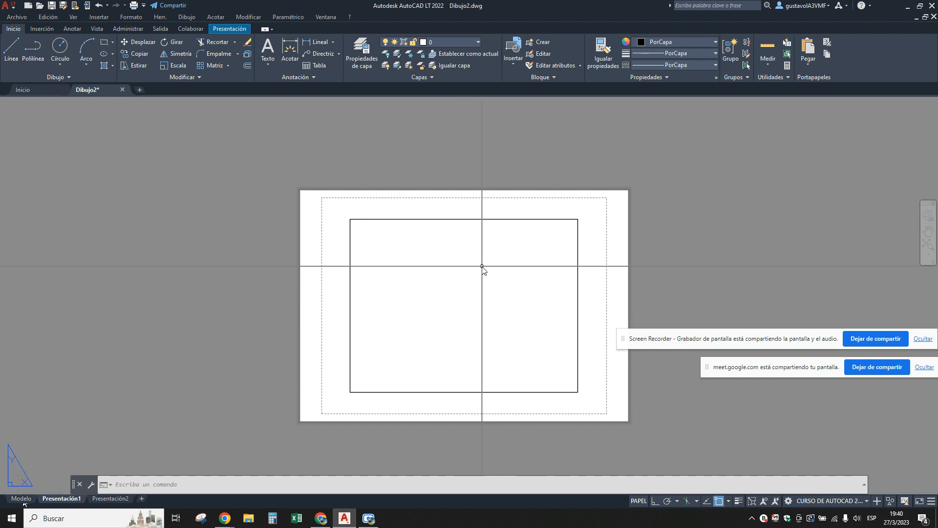
# Return to model space and draw a zigzag of five connected line segments across the drawing area.
pyautogui.moveTo(17, 501)
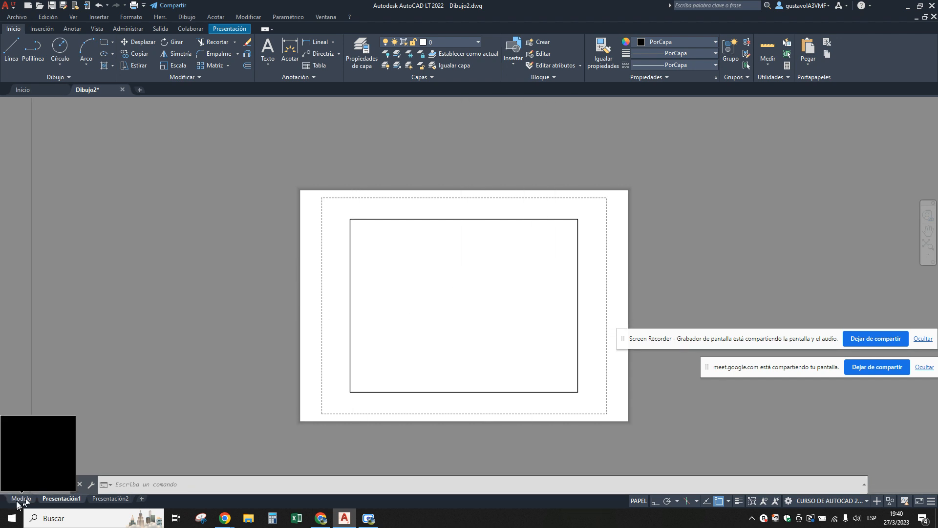
pyautogui.click(19, 498)
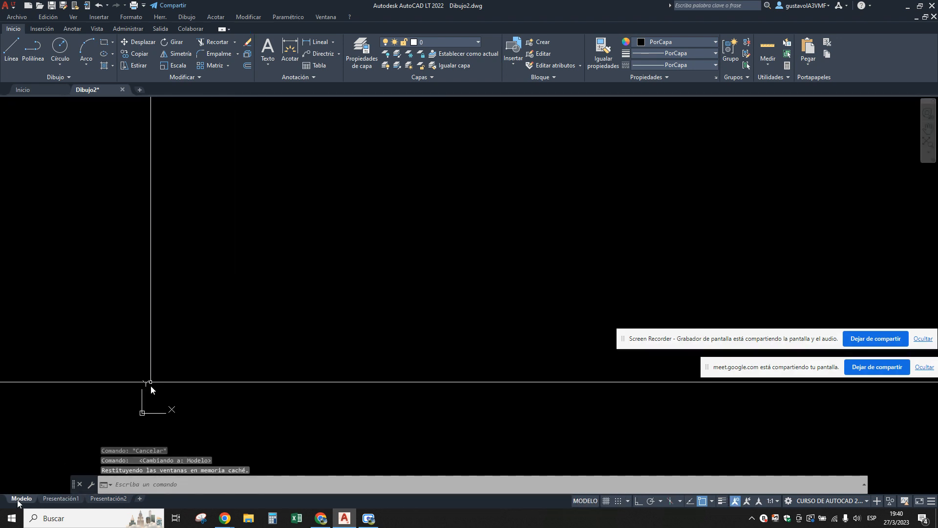
pyautogui.write('l')
pyautogui.press('Return')
pyautogui.click(269, 200)
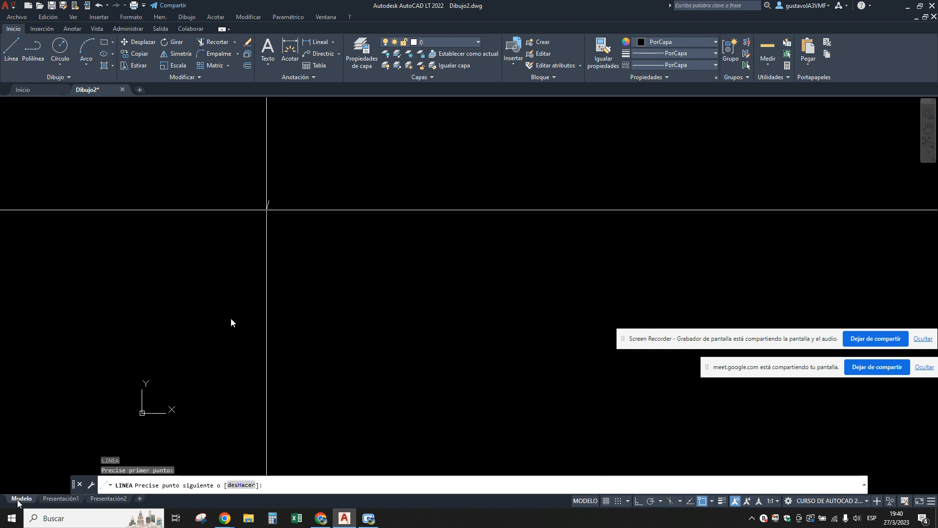
pyautogui.click(224, 332)
pyautogui.click(442, 251)
pyautogui.click(491, 356)
pyautogui.click(641, 214)
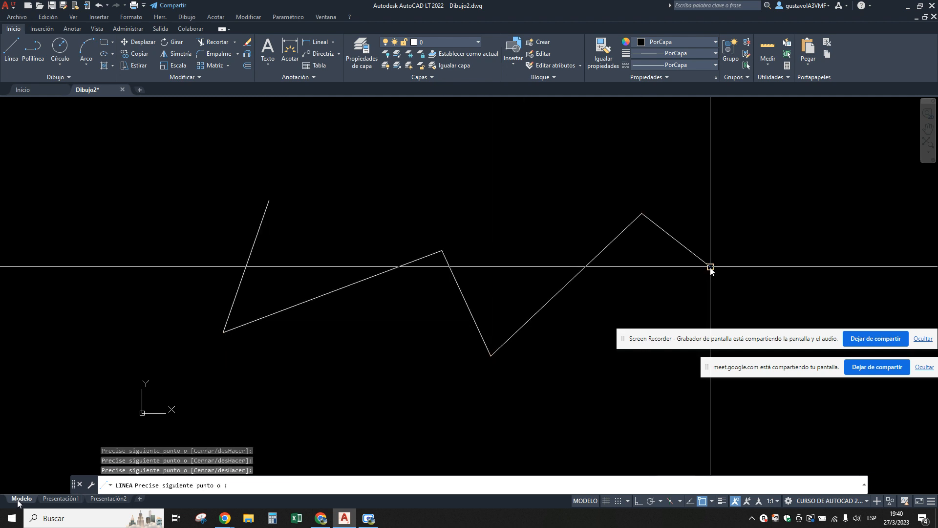
pyautogui.click(709, 266)
pyautogui.press('Escape')
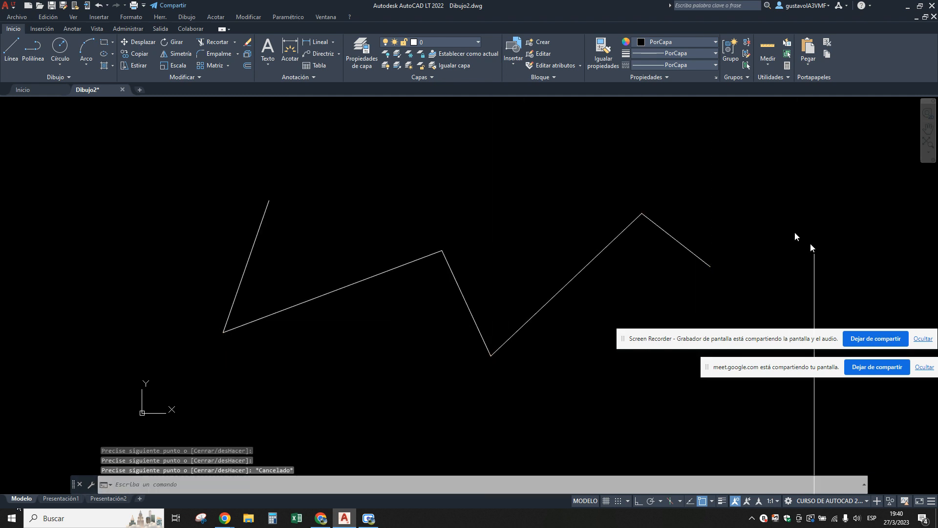
# In the Presentación1 layout, zoom the viewport to the drawing's extents and return to paper space.
pyautogui.click(61, 498)
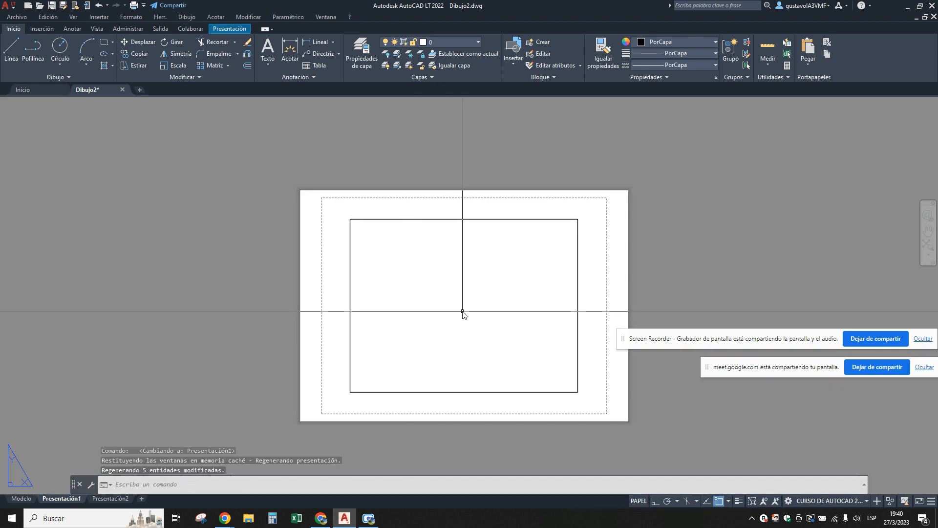
pyautogui.doubleClick(463, 309)
pyautogui.write('z')
pyautogui.press('Return')
pyautogui.write('e')
pyautogui.press('Return')
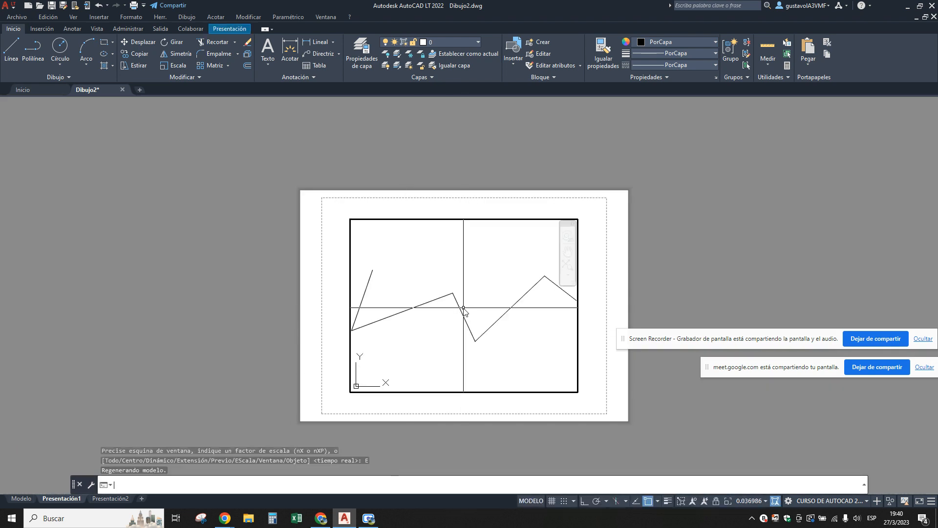
pyautogui.doubleClick(537, 209)
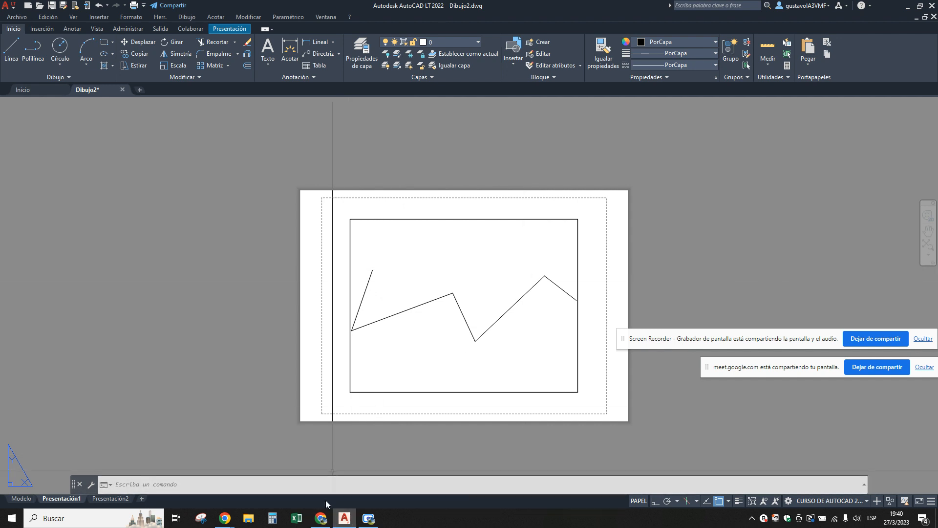
# Switch to the Google Meet call in Chrome and stop presenting the screen.
pyautogui.click(320, 518)
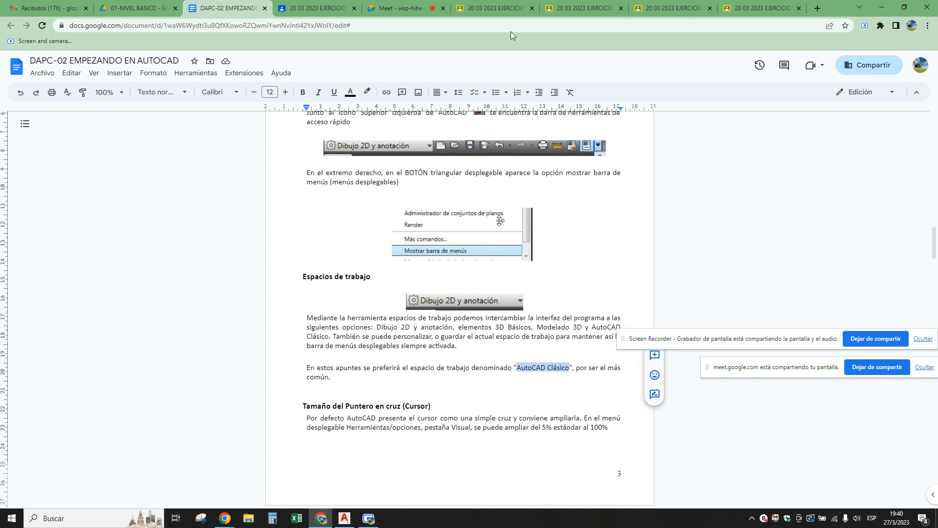
pyautogui.click(403, 8)
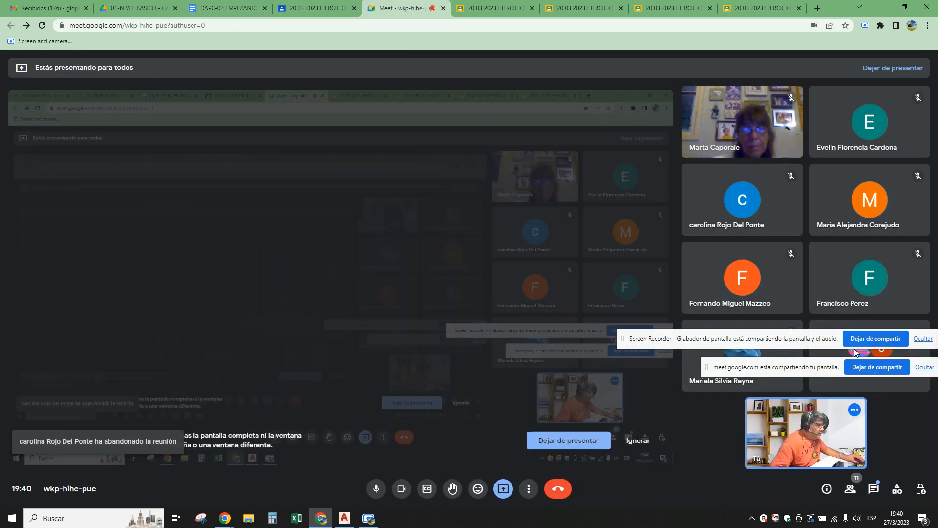
pyautogui.click(866, 367)
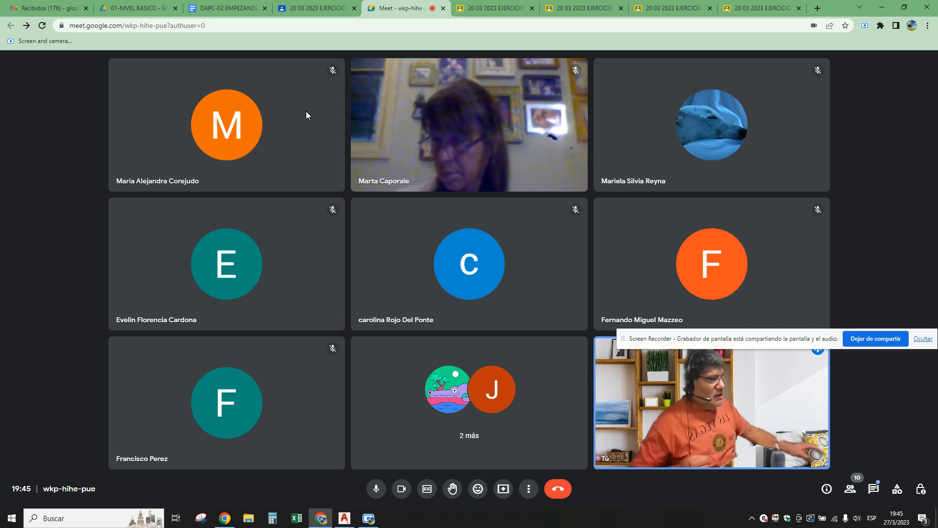
# Present the entire screen in the Google Meet call.
pyautogui.click(502, 490)
pyautogui.click(532, 421)
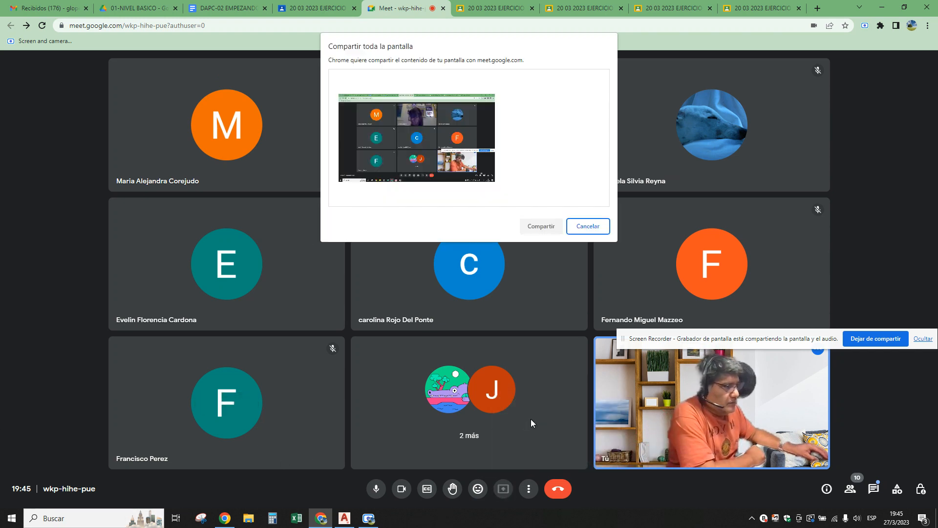
pyautogui.click(429, 143)
pyautogui.click(533, 228)
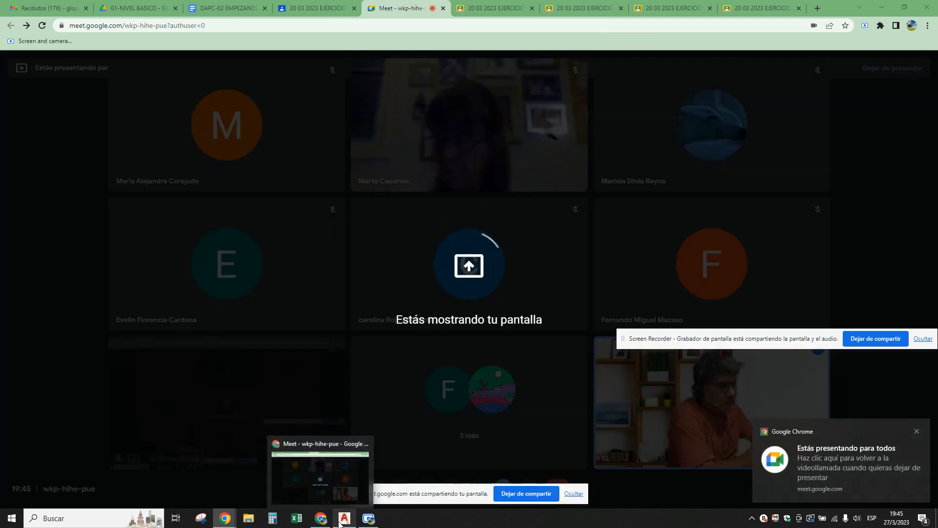
# Switch to AutoCAD's model space and move both screen-sharing bars clear of the zigzag and the status bar.
pyautogui.click(341, 519)
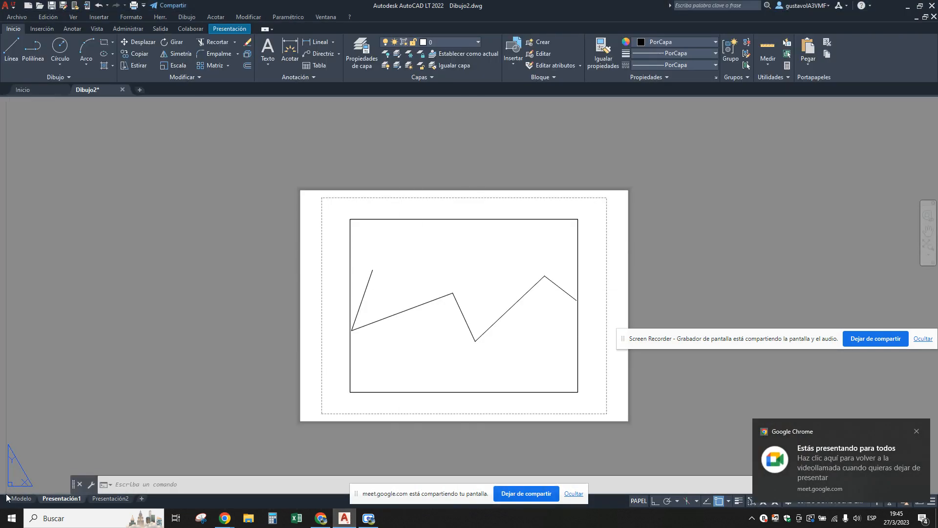
pyautogui.click(21, 498)
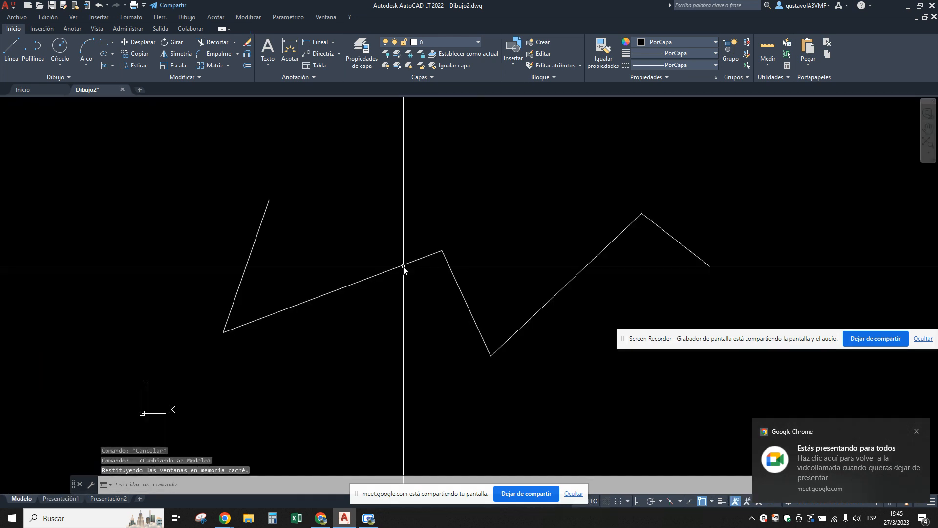
pyautogui.scroll(-2, 377, 277)
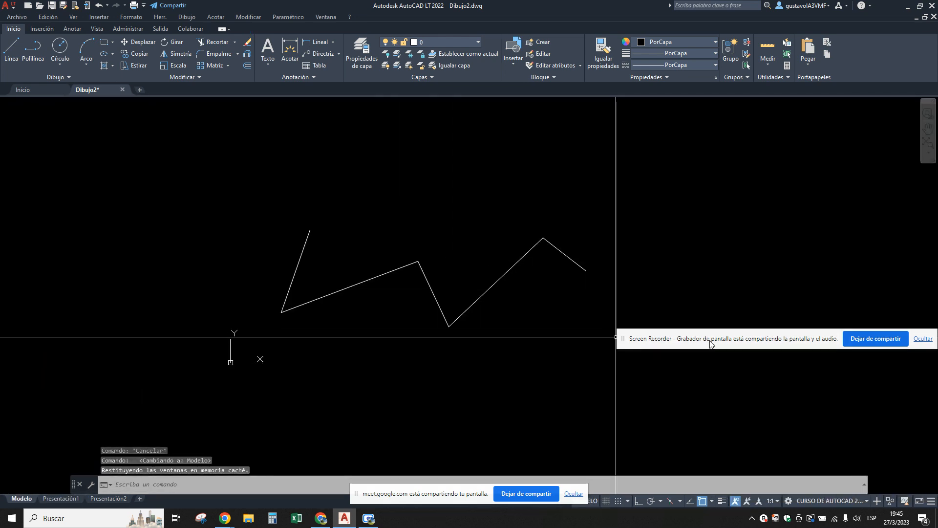
pyautogui.moveTo(629, 346); pyautogui.dragTo(603, 455)
pyautogui.moveTo(461, 498); pyautogui.dragTo(777, 421)
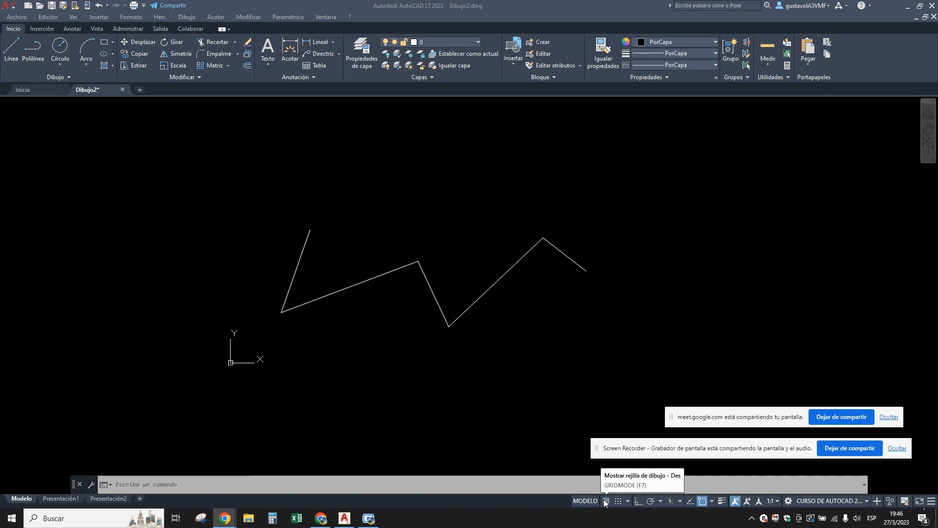
# Show the Presentación1 layout, select its viewport frame, enter model space through the viewport and go back to paper space.
pyautogui.click(643, 306)
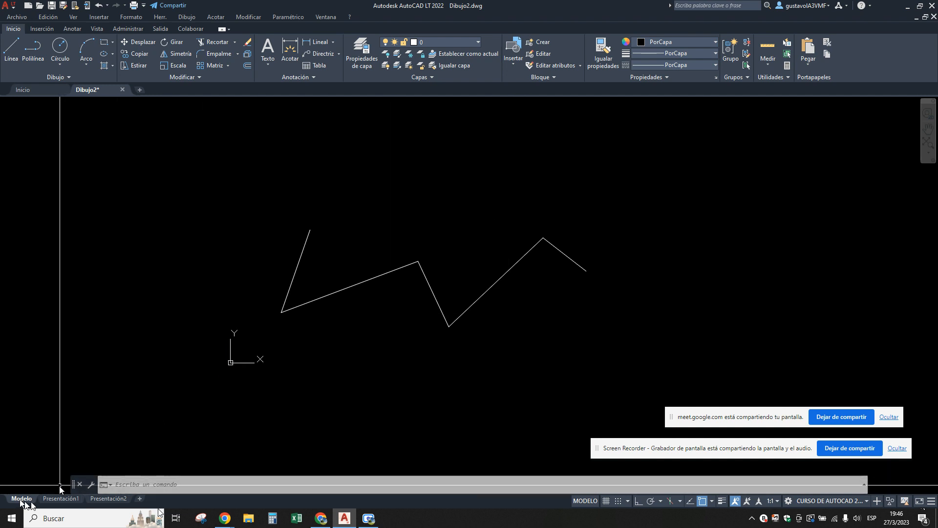
pyautogui.click(58, 499)
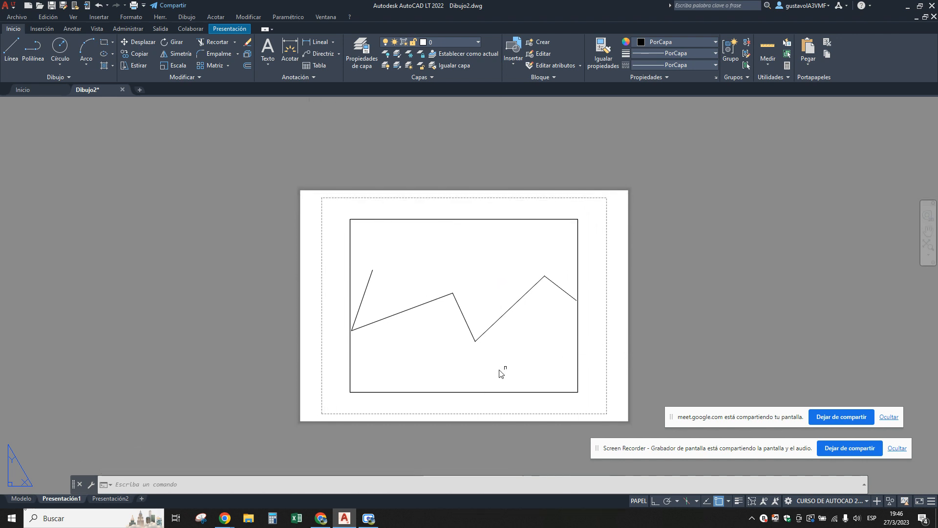
pyautogui.click(486, 391)
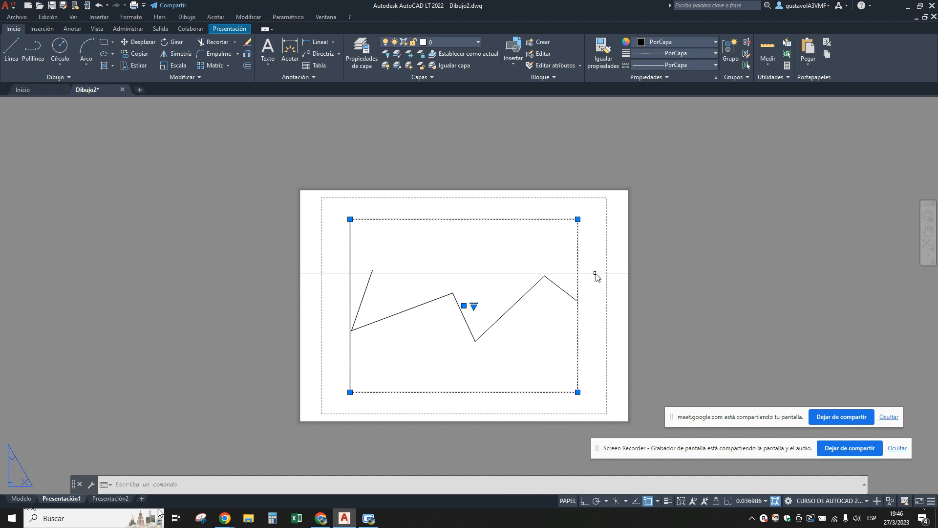
pyautogui.doubleClick(422, 243)
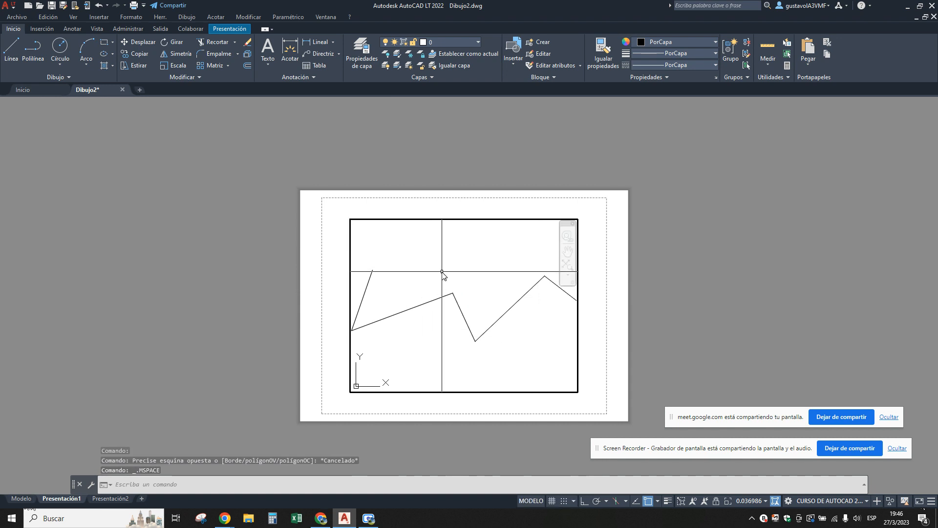
pyautogui.doubleClick(596, 254)
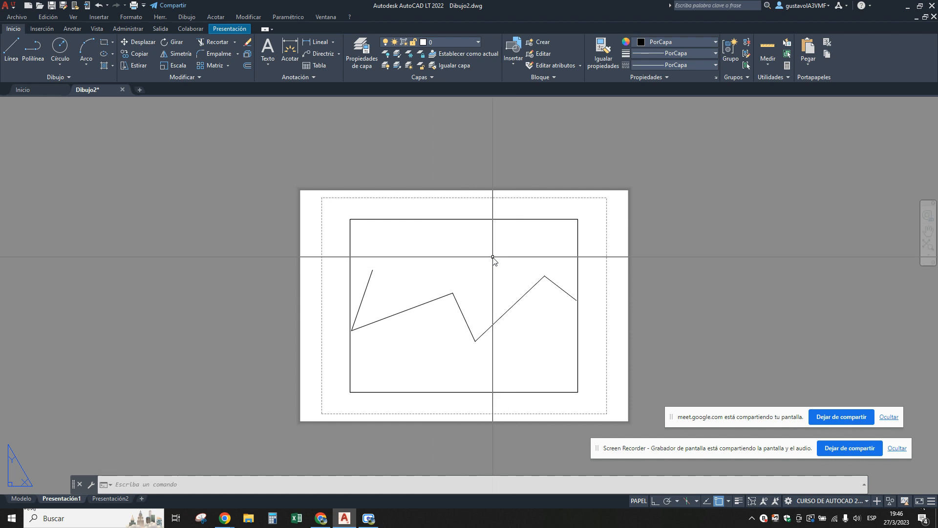
pyautogui.click(508, 256)
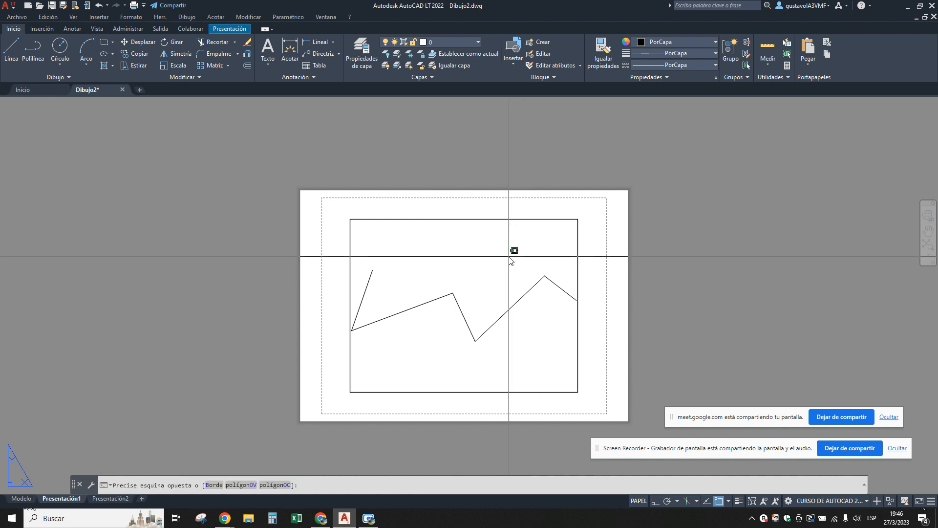
pyautogui.press('Escape')
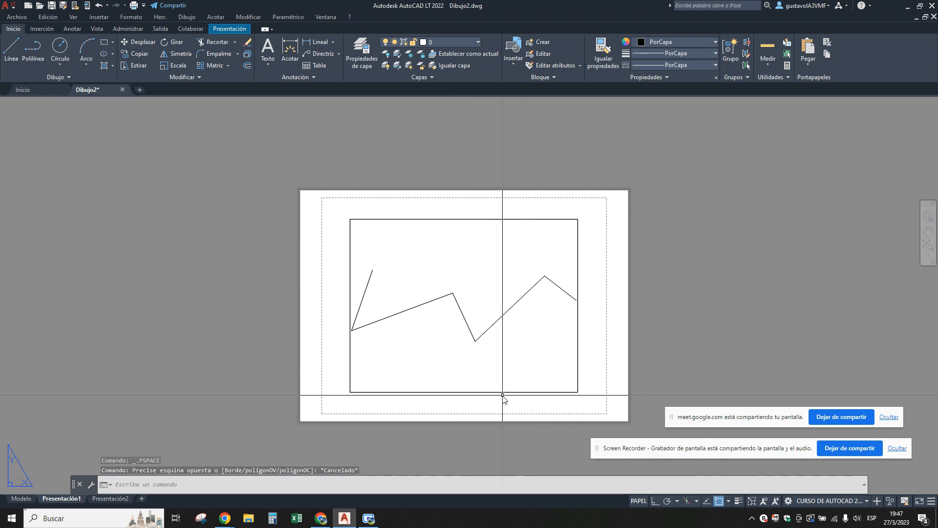
# Return to model space, highlight the zigzag's long rising segment and clear the selection.
pyautogui.click(21, 498)
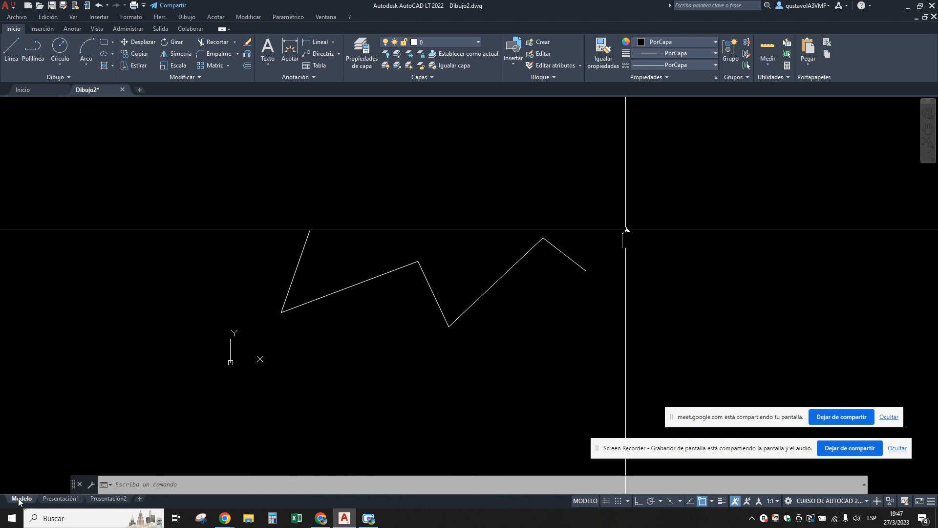
pyautogui.click(523, 256)
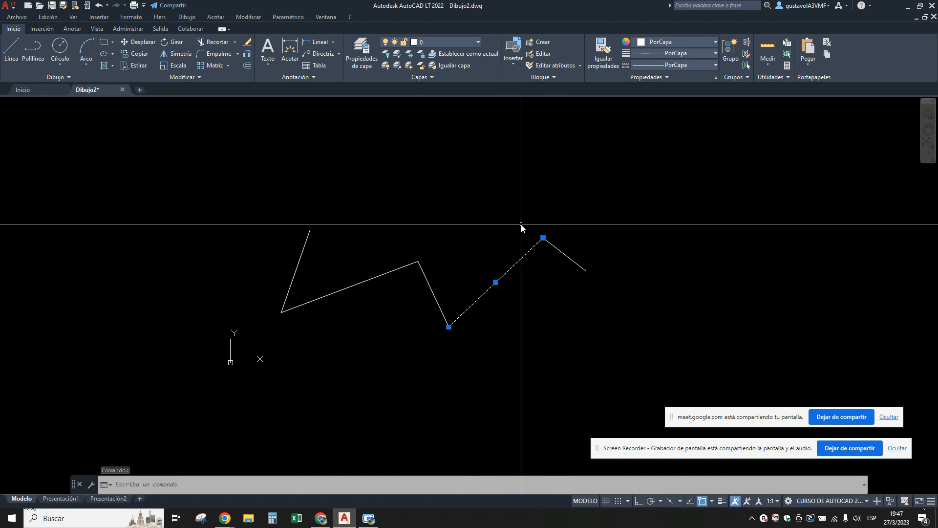
pyautogui.press('Escape')
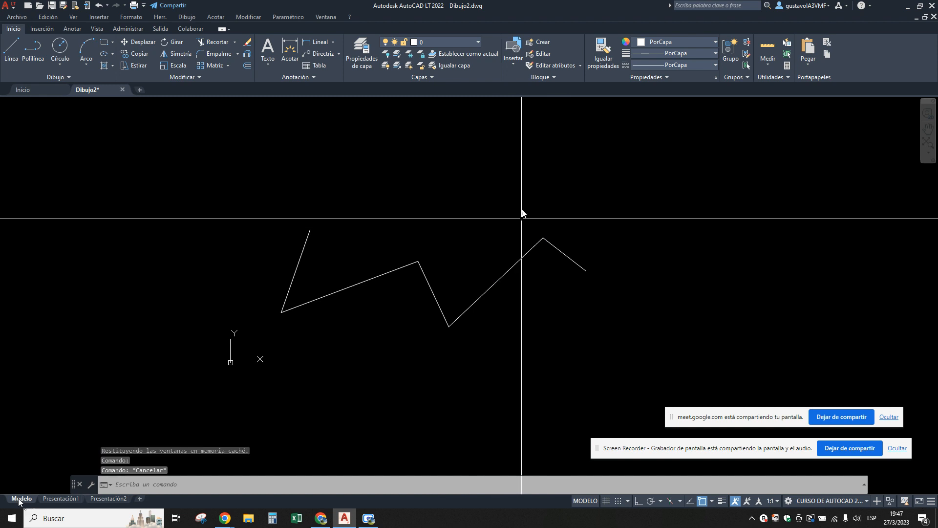
# Review the colour choices for layer 0 in the layer properties, cancel without changing it and close the layer manager.
pyautogui.click(364, 47)
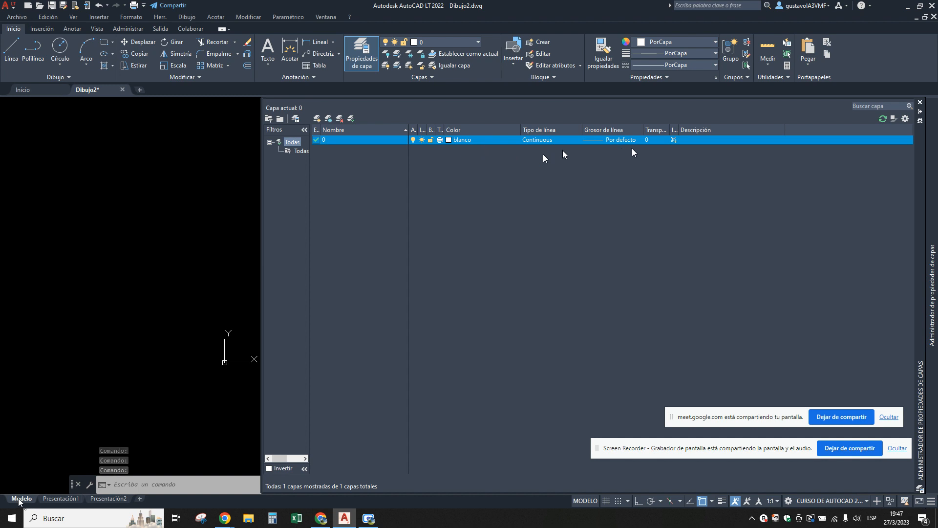
pyautogui.click(459, 140)
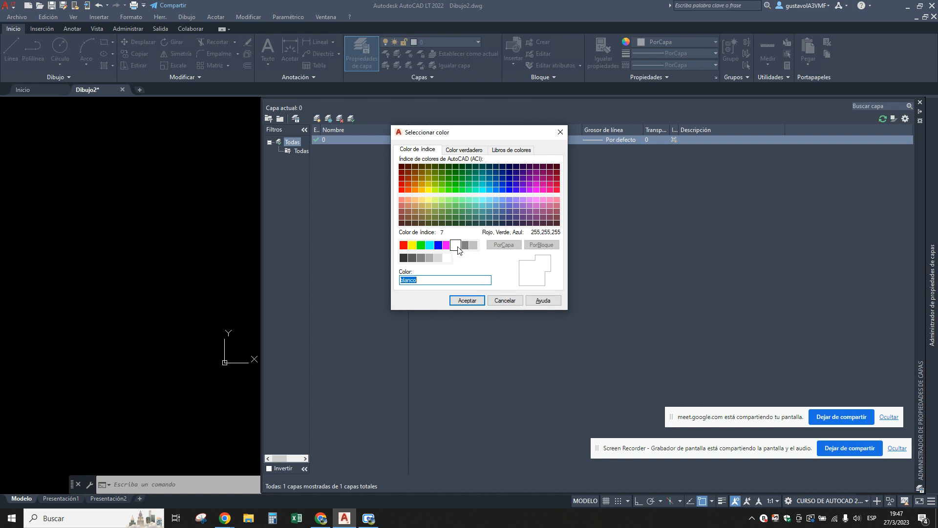
pyautogui.click(505, 300)
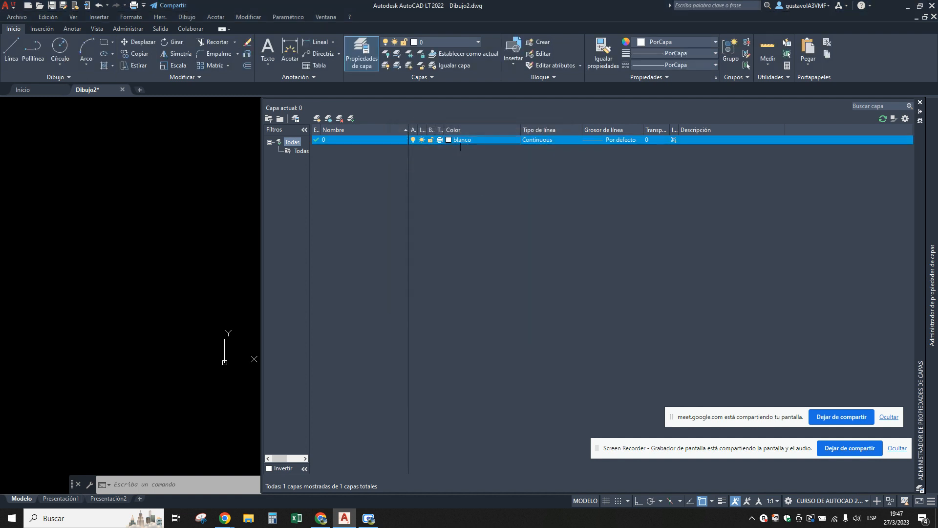
pyautogui.click(215, 226)
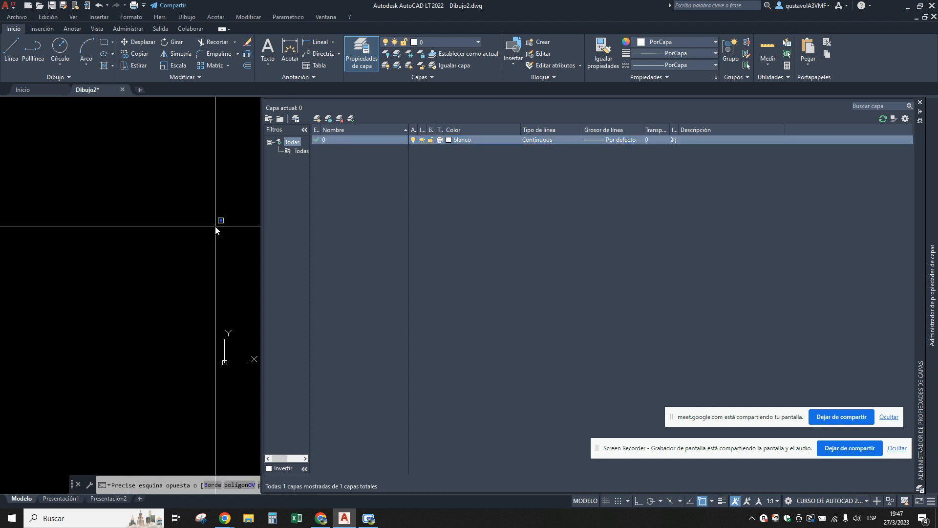
pyautogui.click(920, 104)
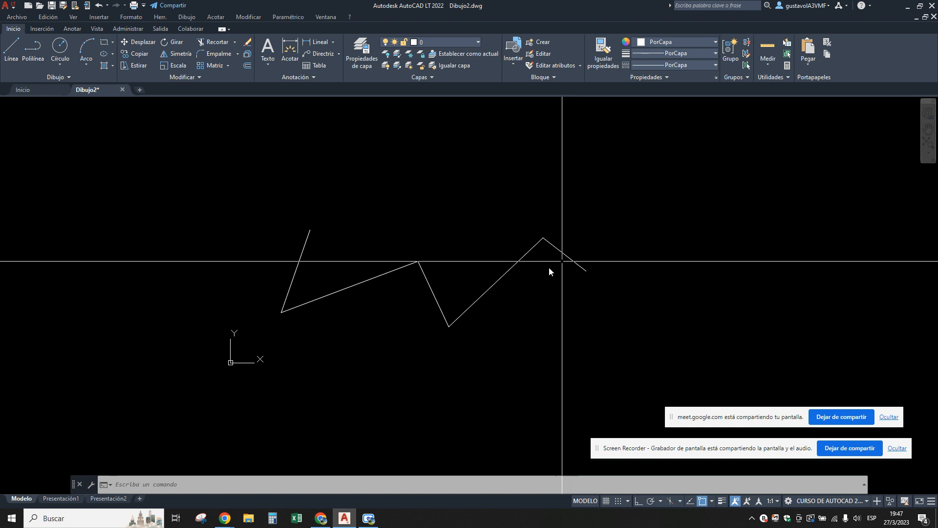
# Highlight the zigzag's short final segment with a crossing window and clear the selection.
pyautogui.click(632, 219)
pyautogui.click(549, 293)
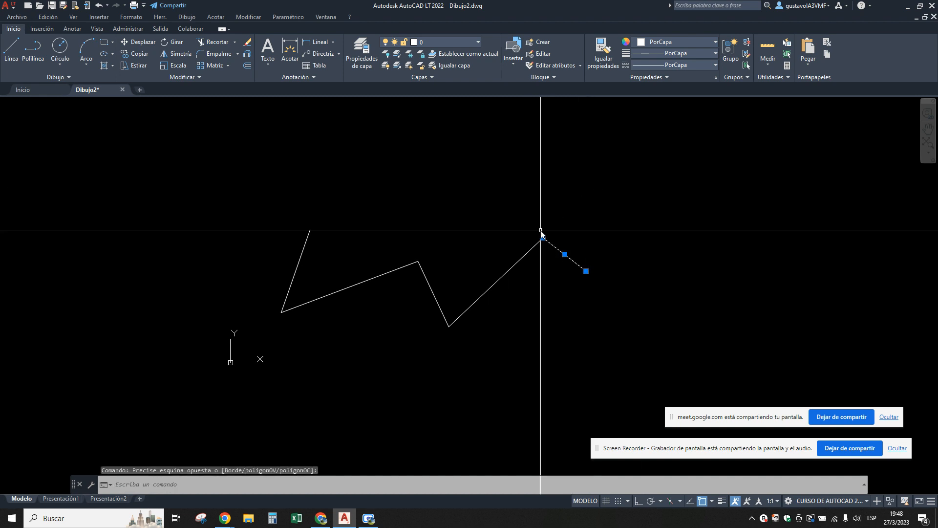
pyautogui.press('Escape')
pyautogui.press('Escape')
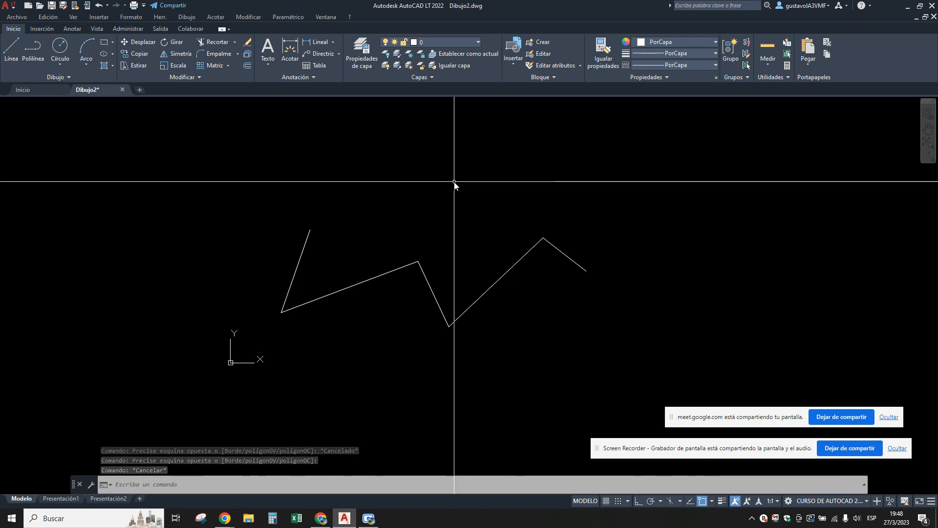
# Set the 2D model space background colour to Blanco in the drawing window colour options and accept the options.
pyautogui.click(160, 16)
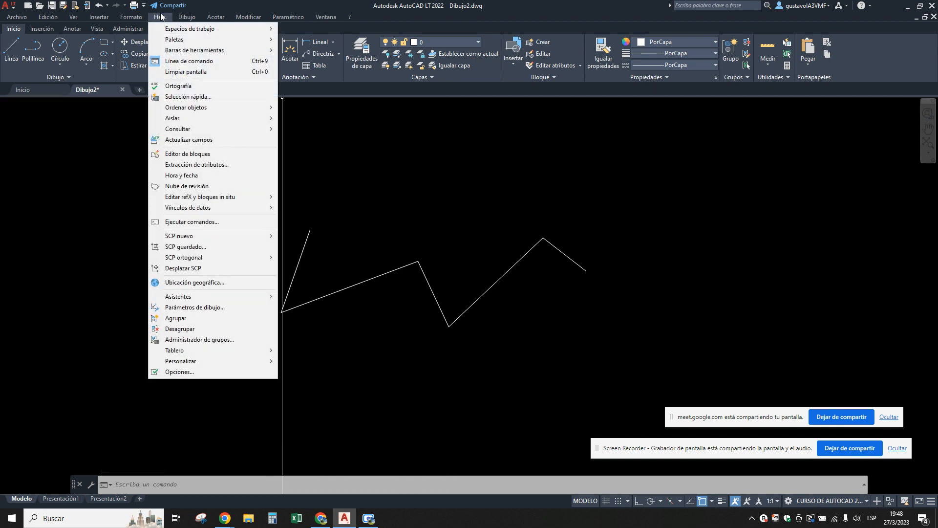
pyautogui.click(166, 372)
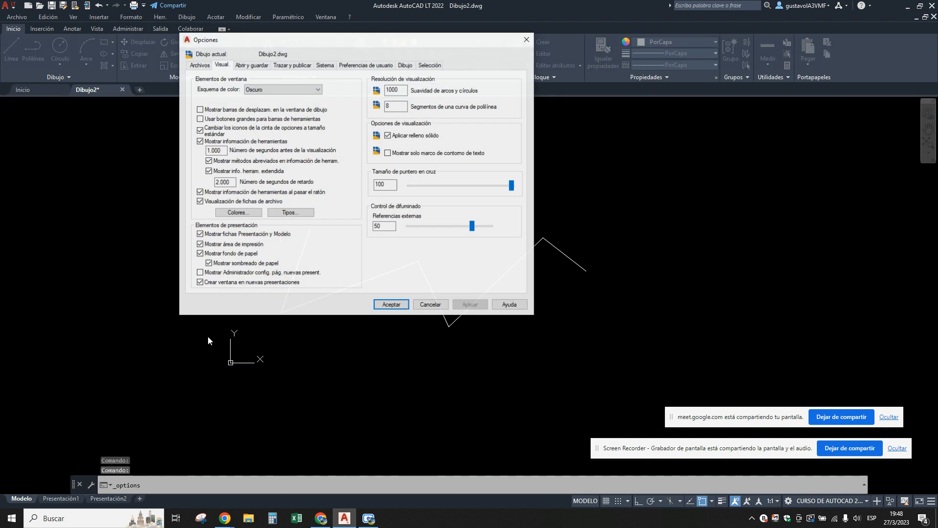
pyautogui.click(231, 215)
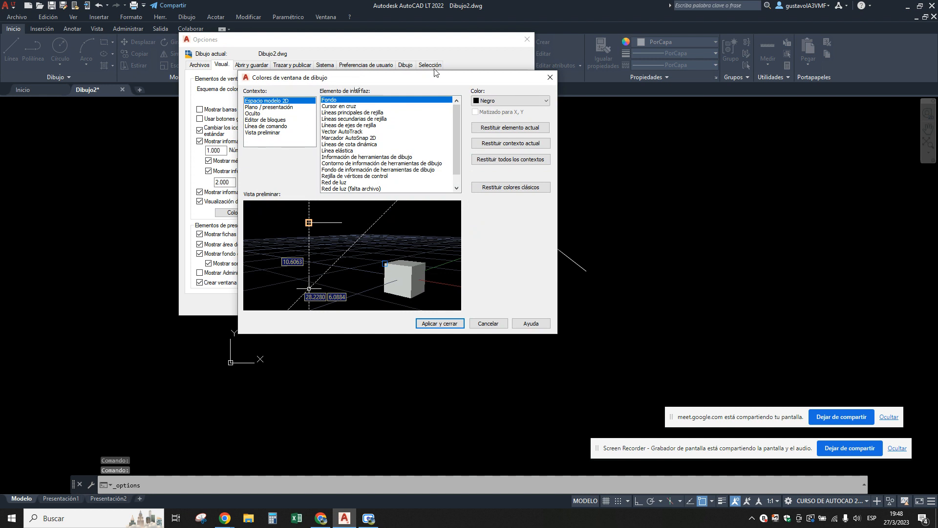
pyautogui.click(510, 100)
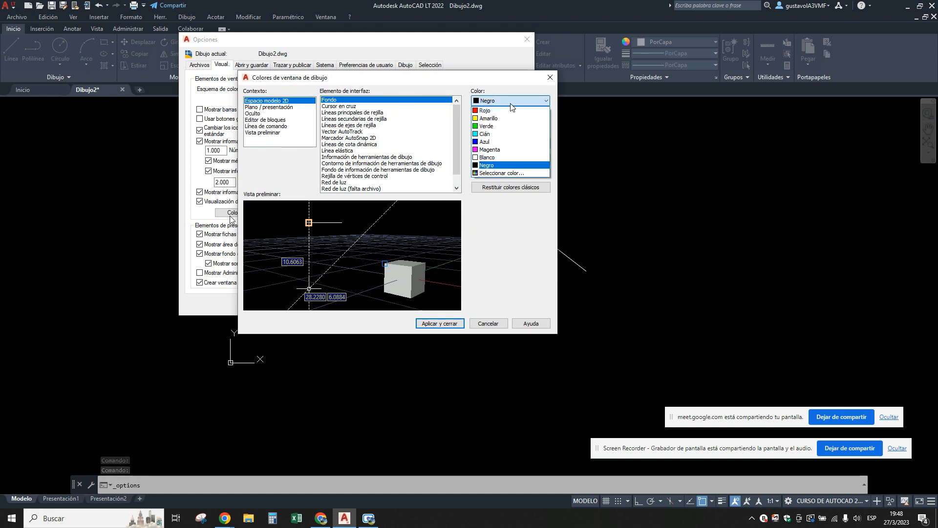
pyautogui.click(490, 160)
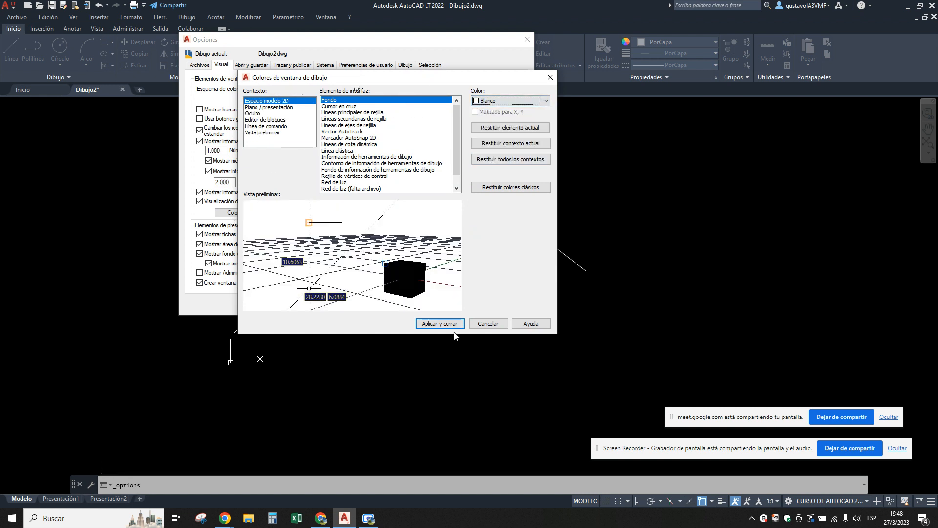
pyautogui.click(439, 323)
pyautogui.click(463, 308)
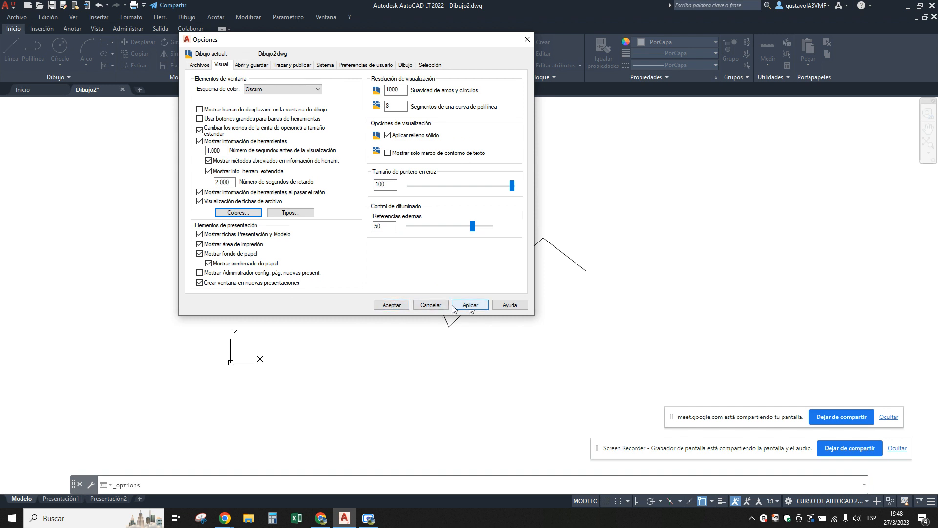
pyautogui.click(391, 305)
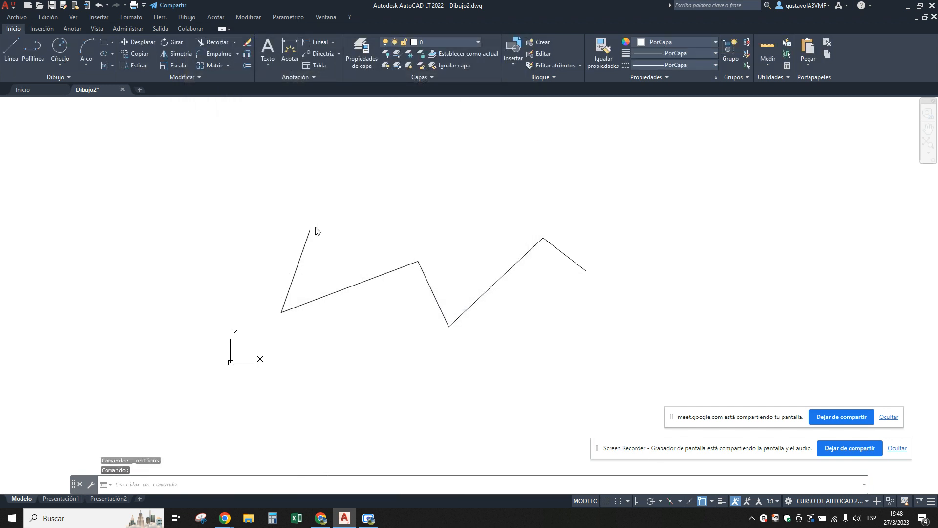
# Highlight the zigzag's first segment, clear it, and select the second segment with a crossing window.
pyautogui.click(305, 247)
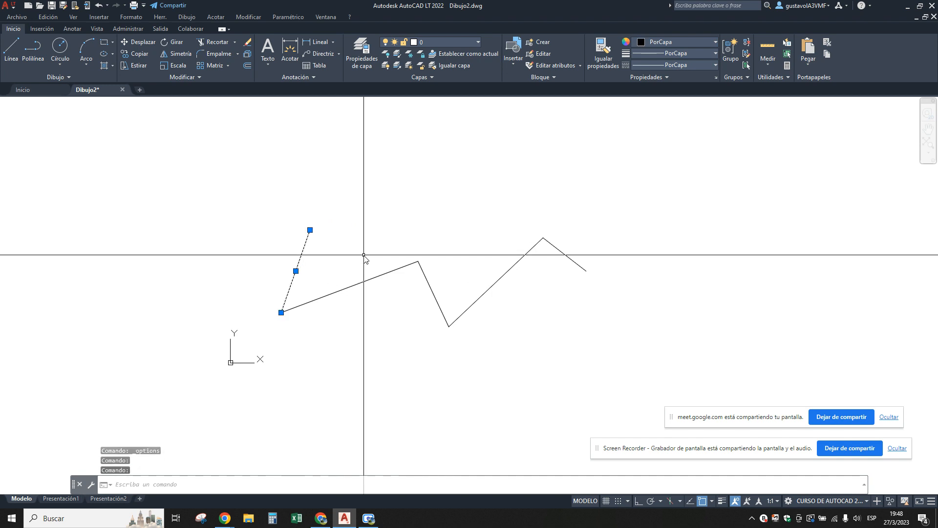
pyautogui.press('Escape')
pyautogui.click(376, 314)
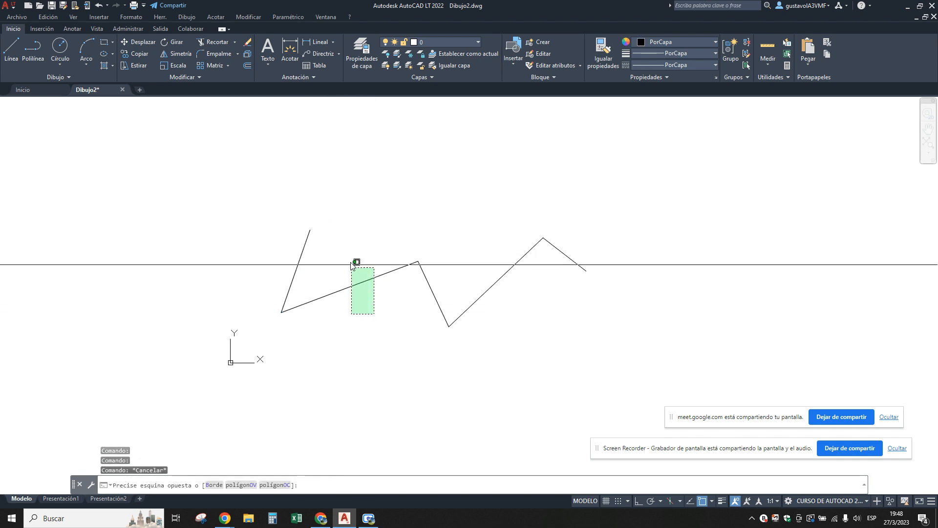
pyautogui.click(350, 258)
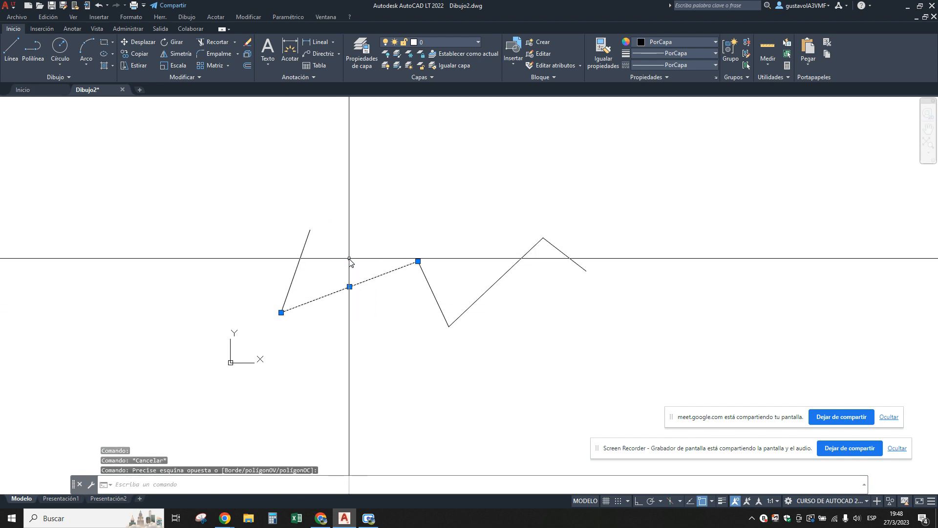
# Examine layer 0's colour swatch in the layer properties, close them, and view the Presentación1 layout before returning to model space.
pyautogui.click(364, 49)
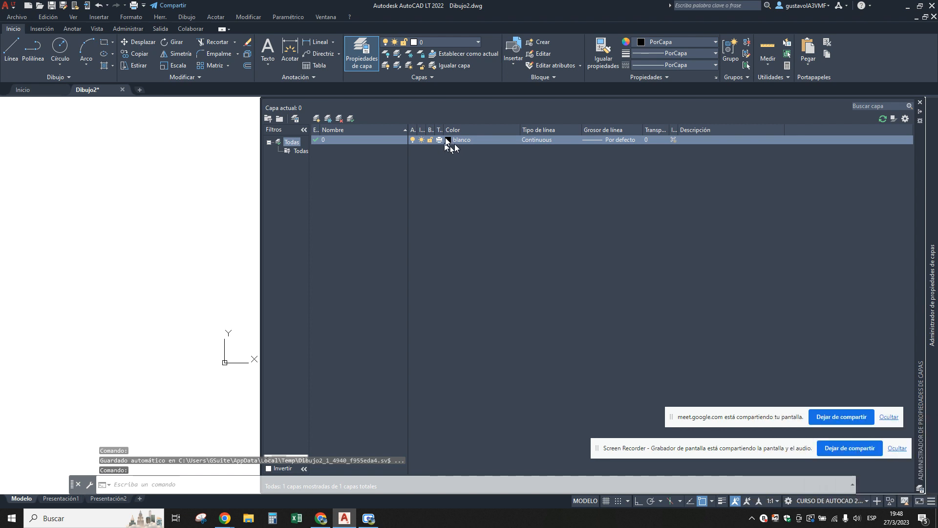
pyautogui.click(447, 140)
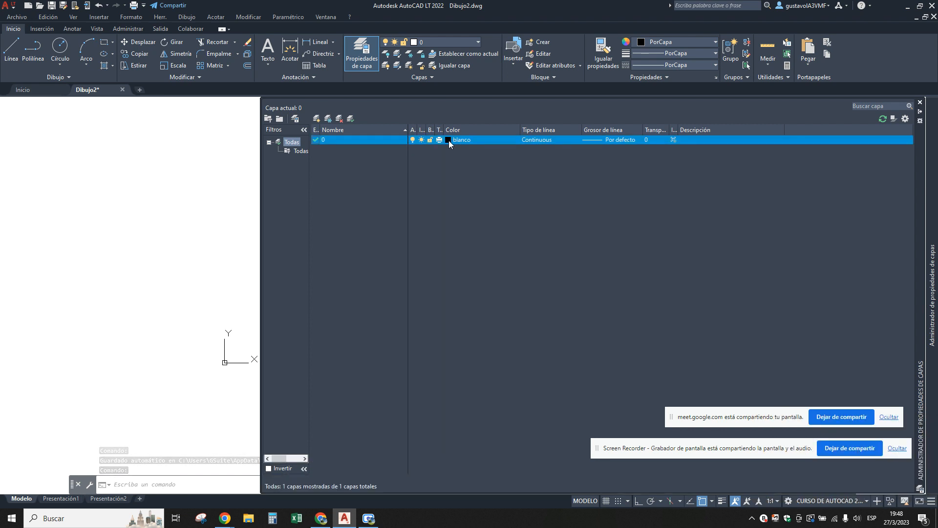
pyautogui.click(921, 102)
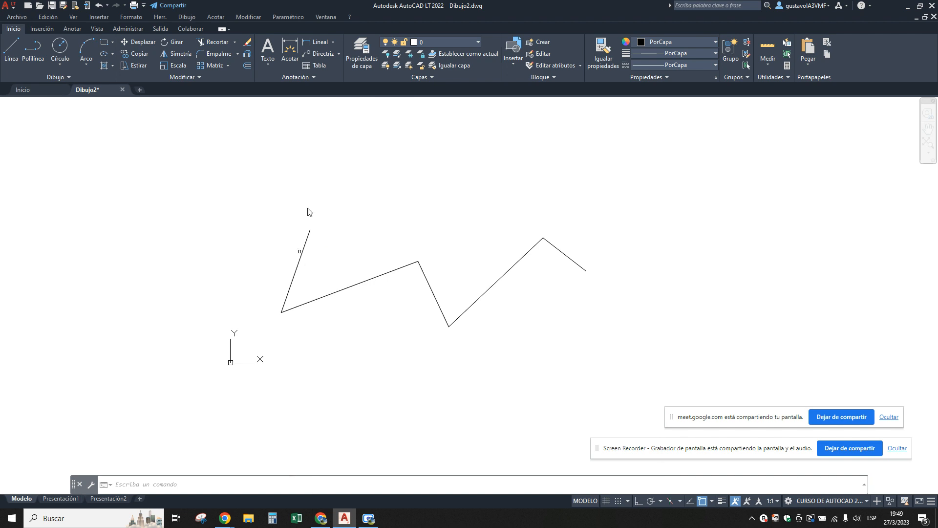
pyautogui.click(57, 499)
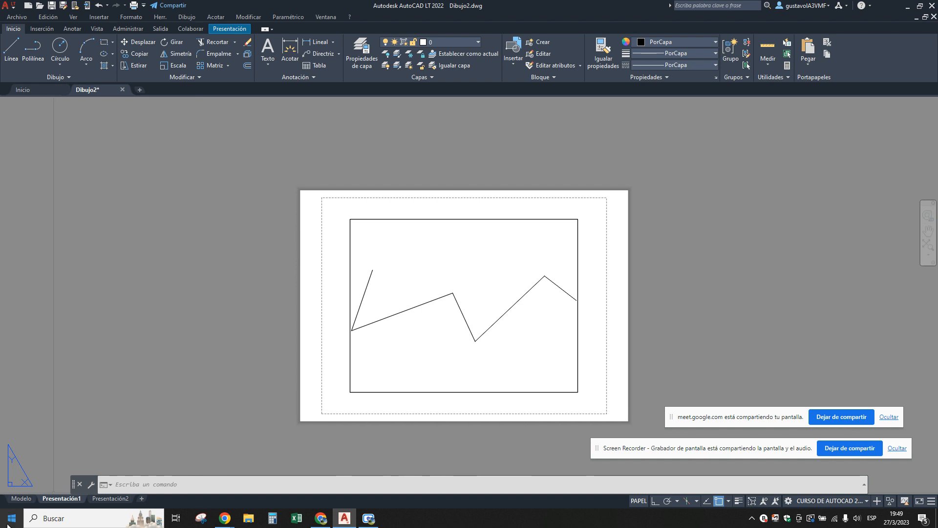
pyautogui.click(17, 499)
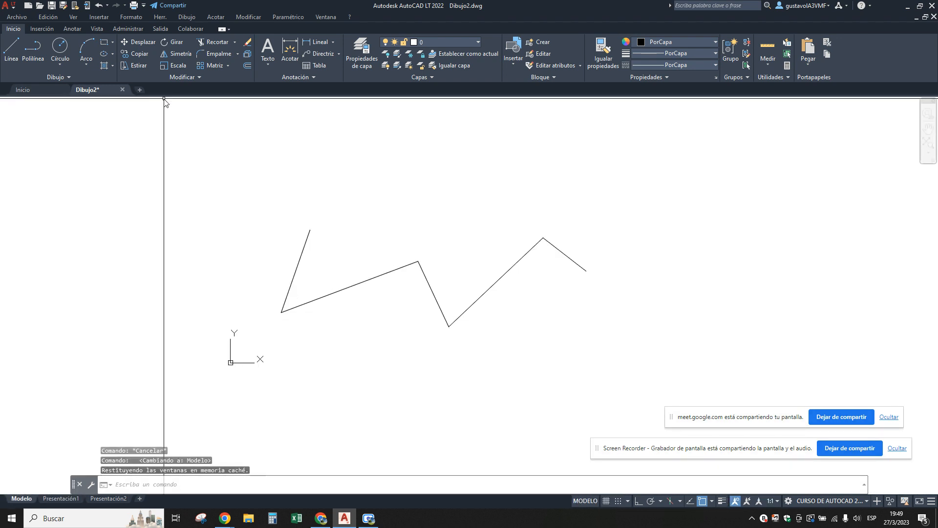
# Set the 2D model space background colour to Cián in the drawing window colour options and accept the options.
pyautogui.click(160, 19)
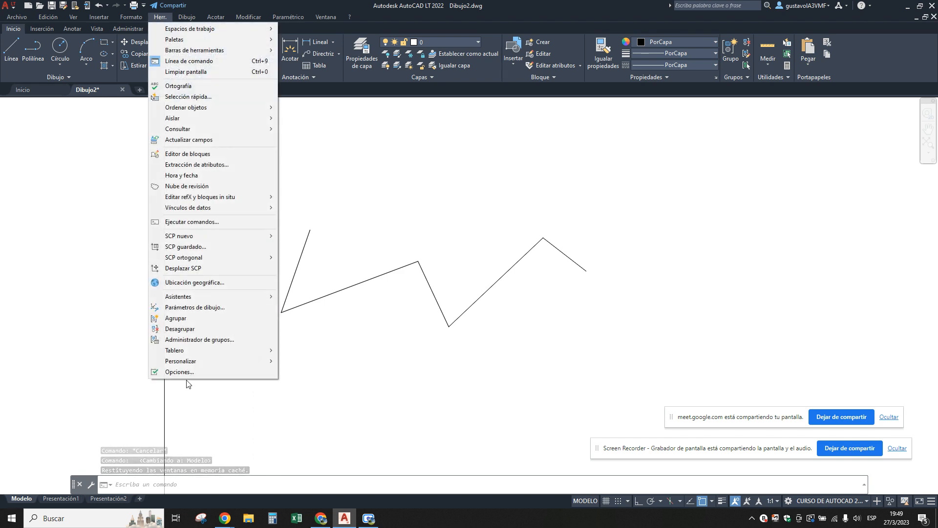
pyautogui.click(180, 372)
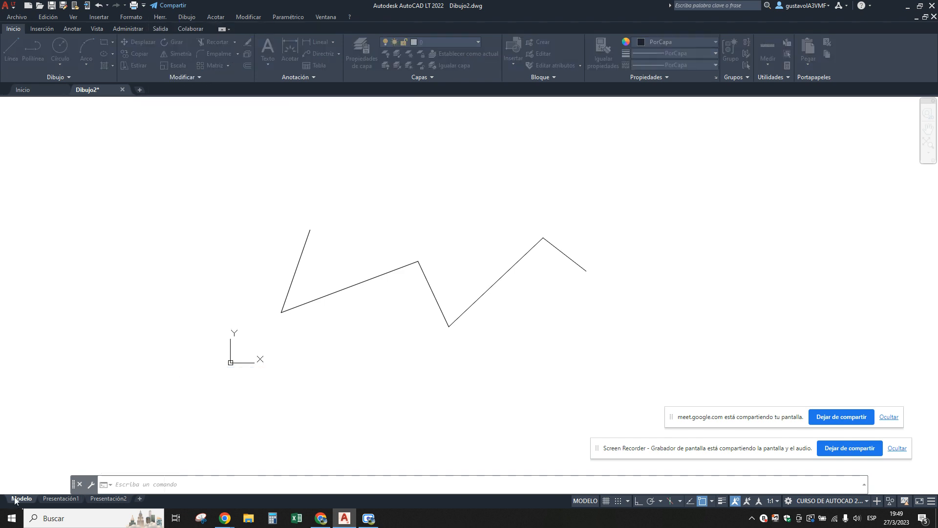
pyautogui.click(238, 212)
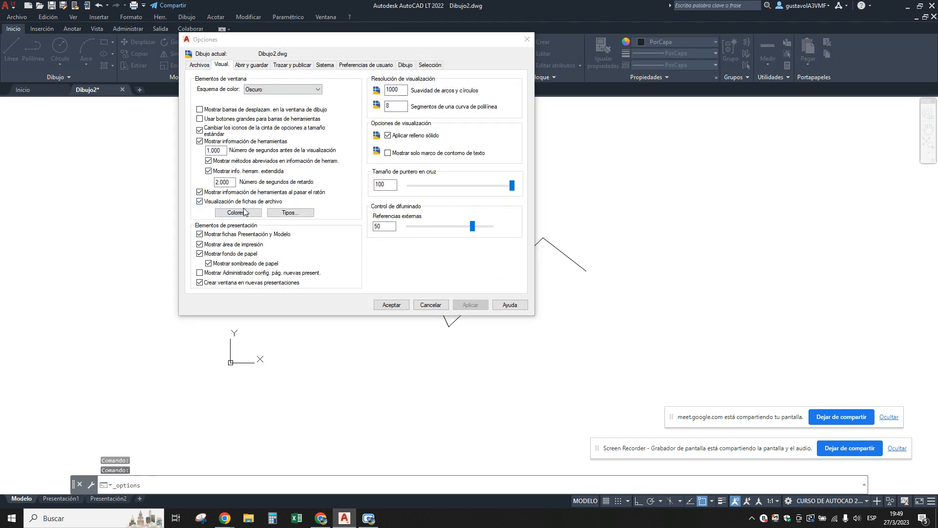
pyautogui.click(500, 102)
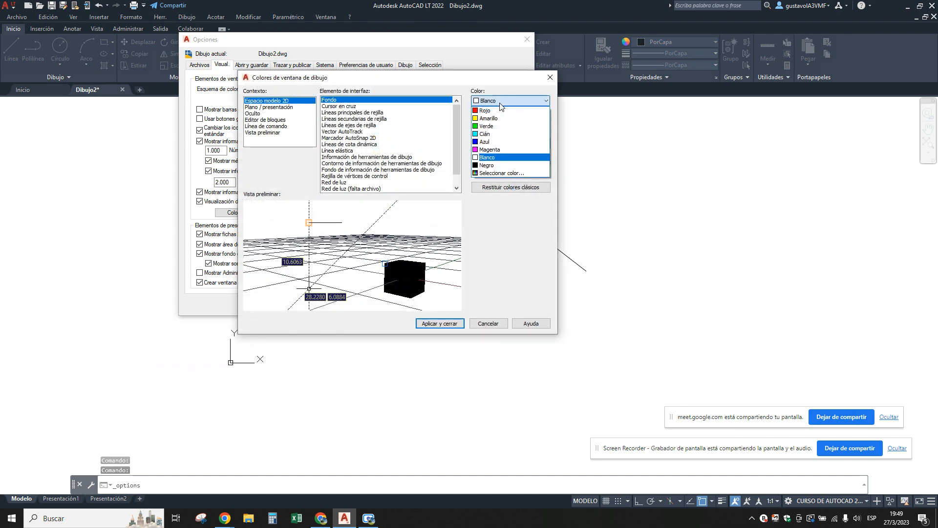
pyautogui.click(484, 134)
pyautogui.click(454, 323)
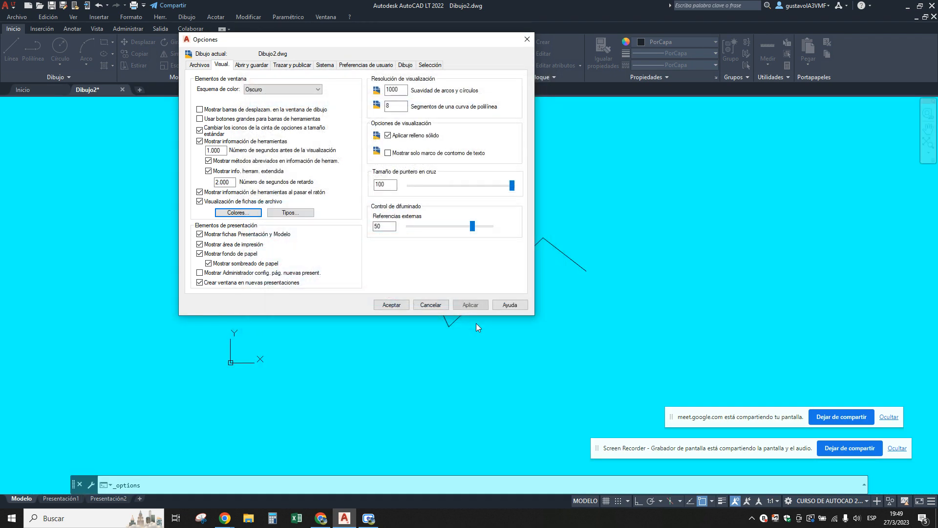
pyautogui.click(386, 304)
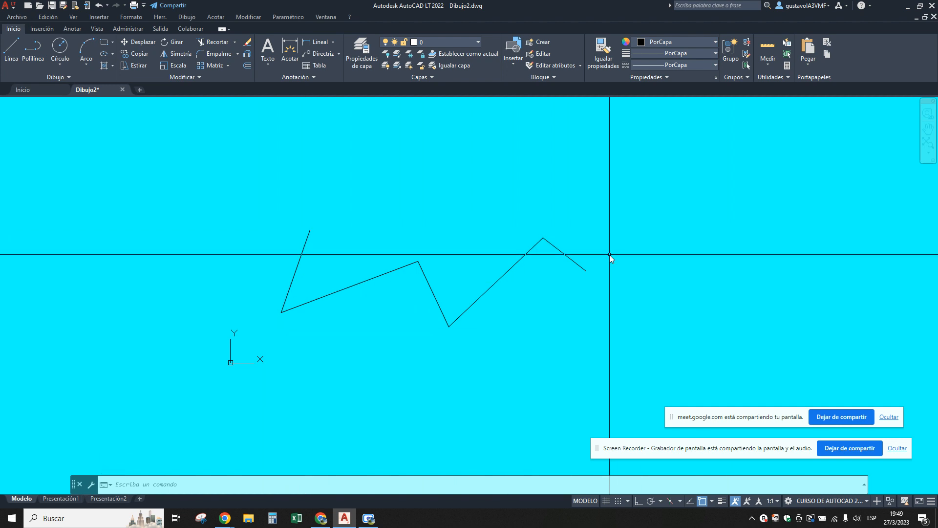
# Compare the Presentación1 layout's background with model space and check layer 0's colour in the layer properties.
pyautogui.click(61, 499)
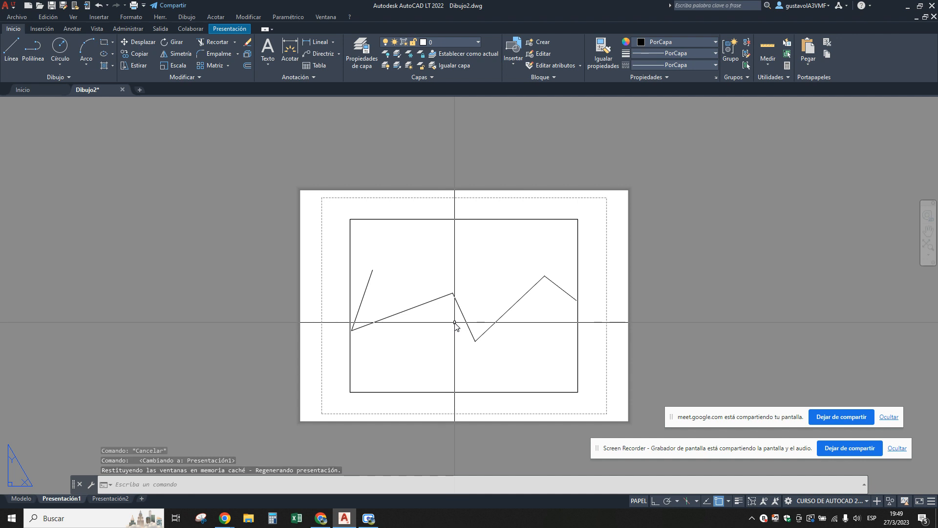
pyautogui.click(24, 498)
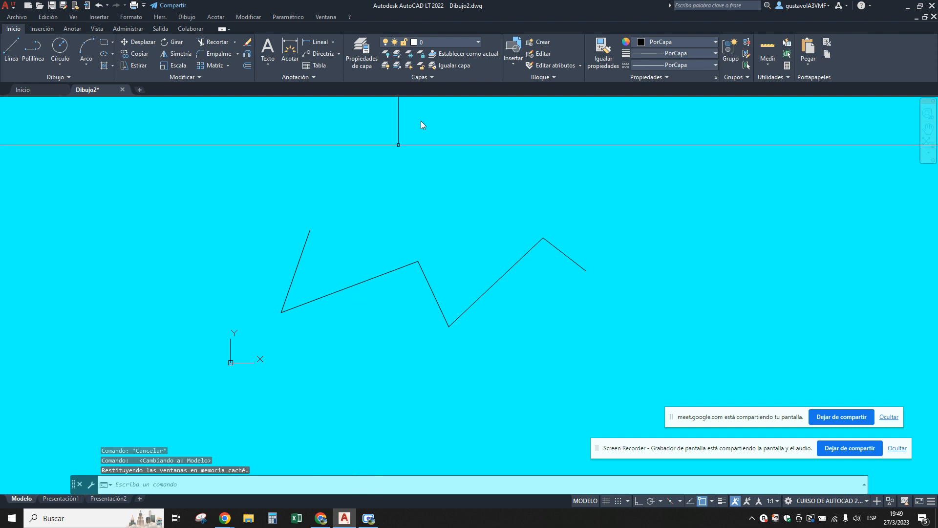
pyautogui.click(362, 54)
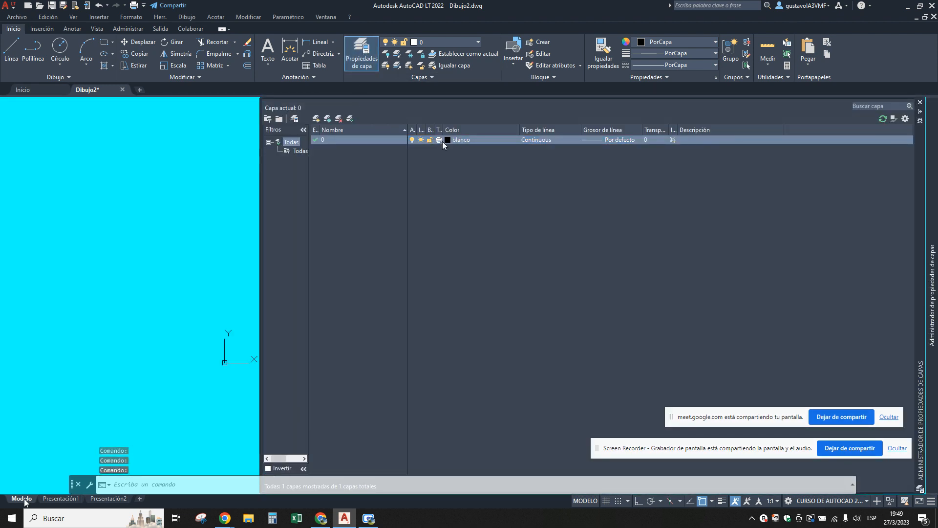
pyautogui.click(451, 141)
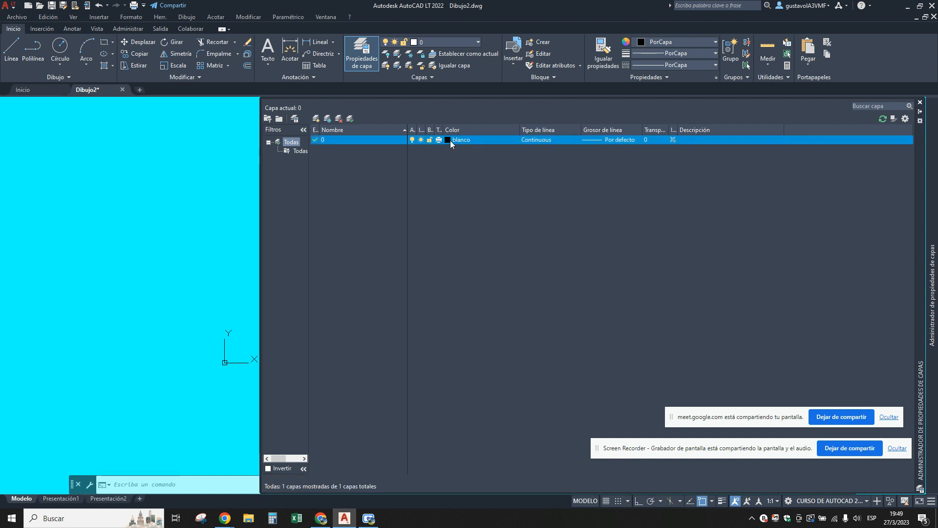
pyautogui.click(128, 263)
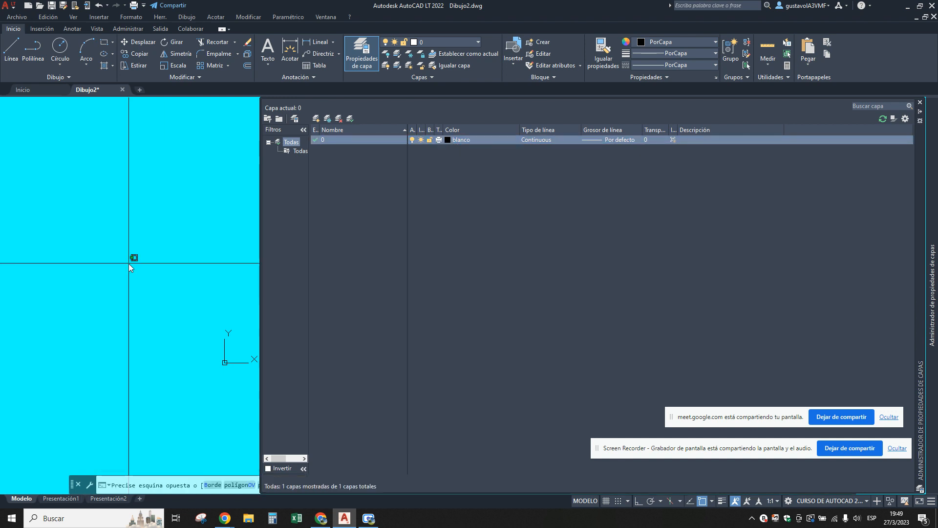
pyautogui.press('Escape')
# Restore the classic colours for the 2D model space context in the drawing window colour options and accept the options.
pyautogui.click(137, 19)
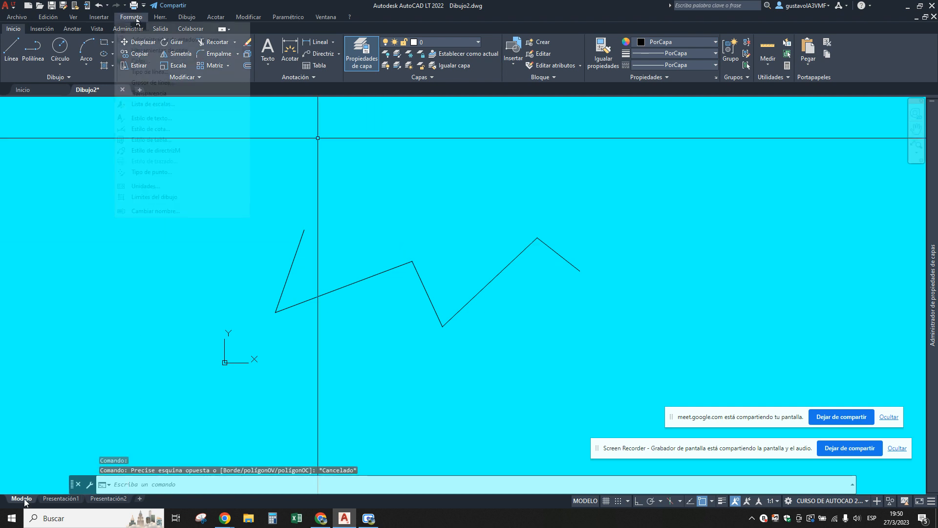
pyautogui.moveTo(166, 19)
pyautogui.click(180, 372)
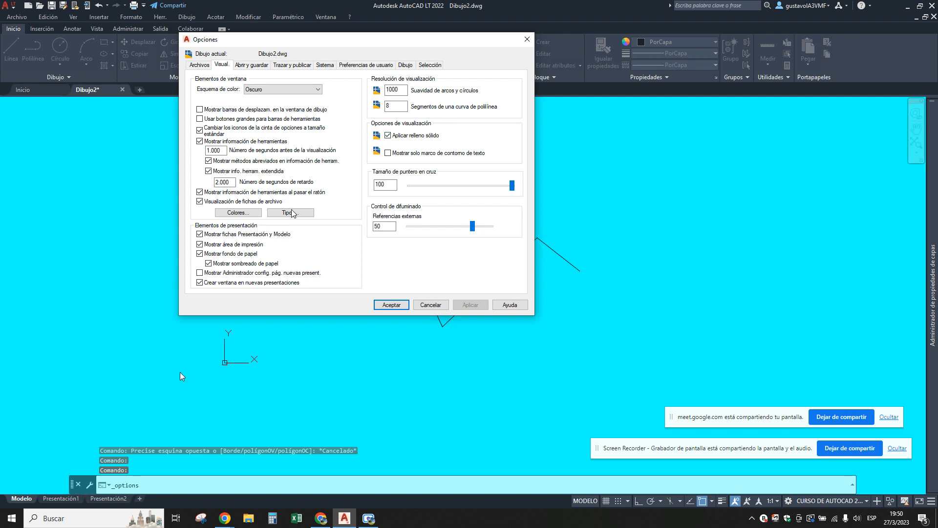
pyautogui.click(238, 213)
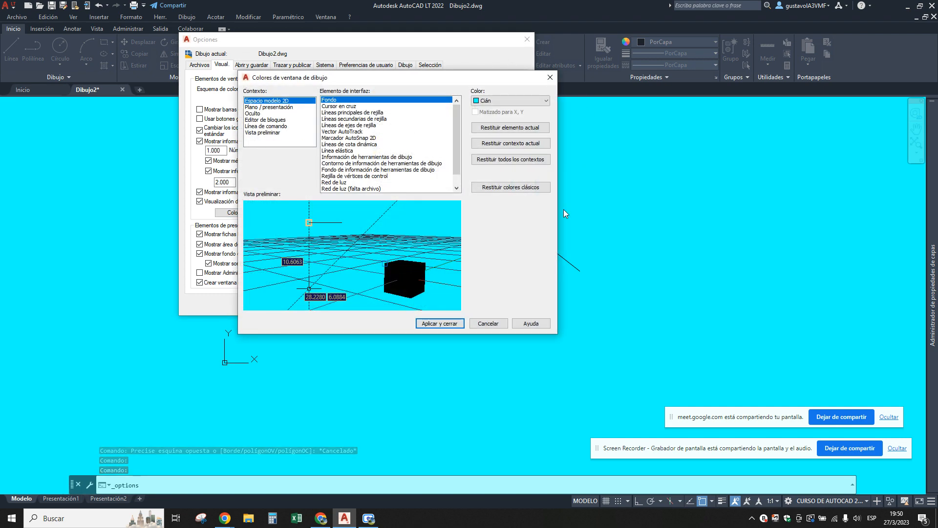
pyautogui.click(532, 191)
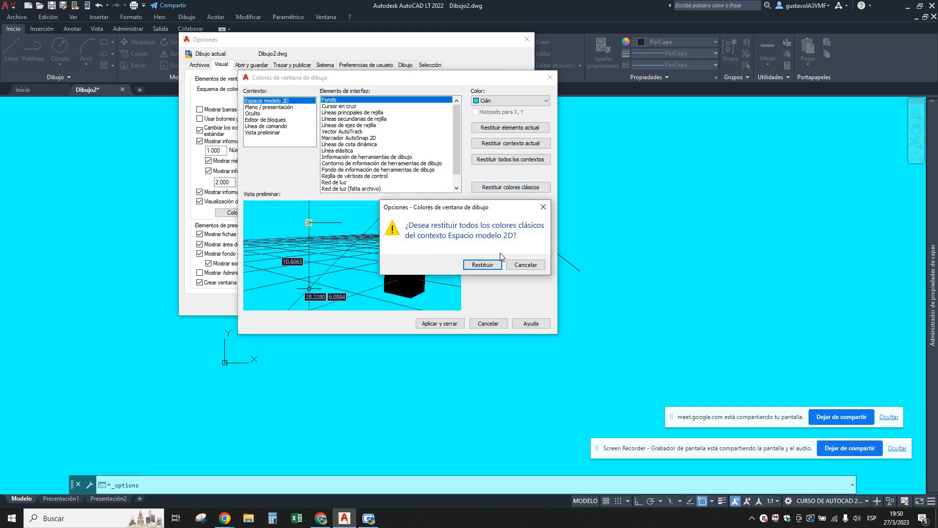
pyautogui.click(482, 265)
pyautogui.click(439, 324)
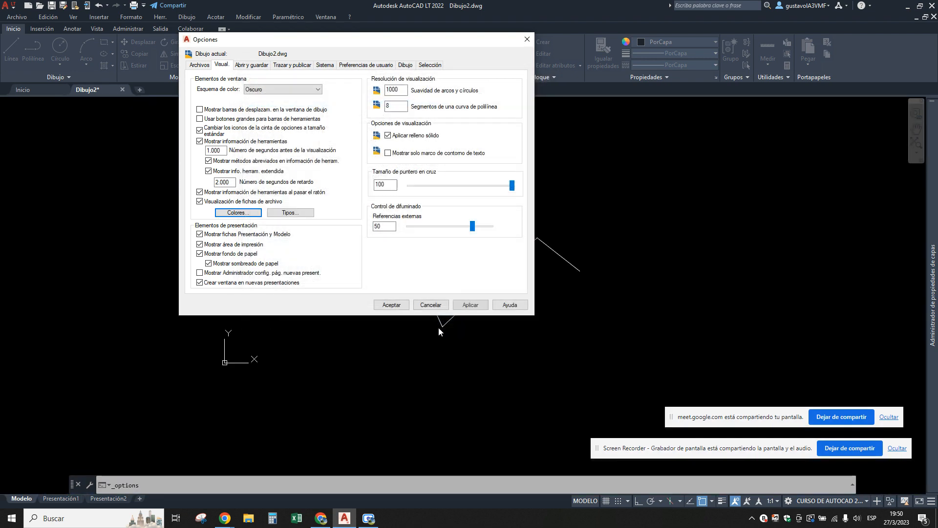
pyautogui.click(470, 304)
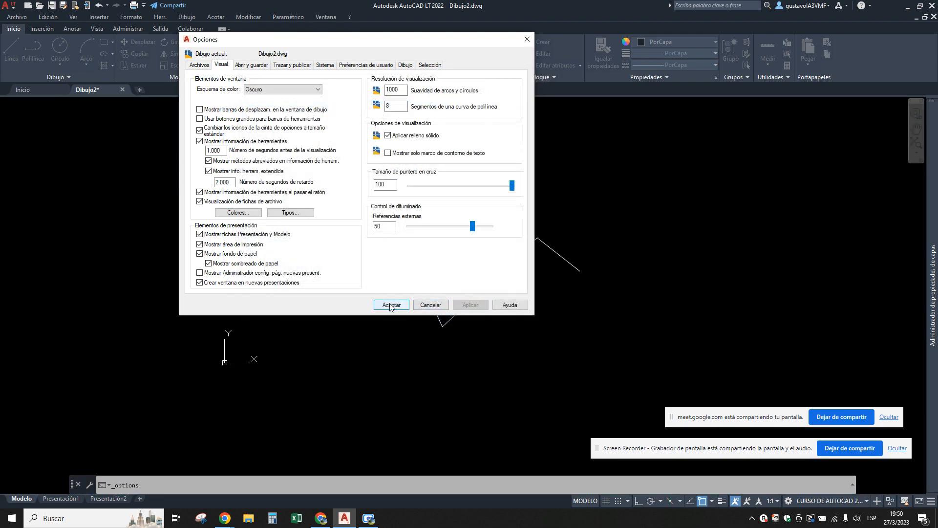
pyautogui.click(391, 304)
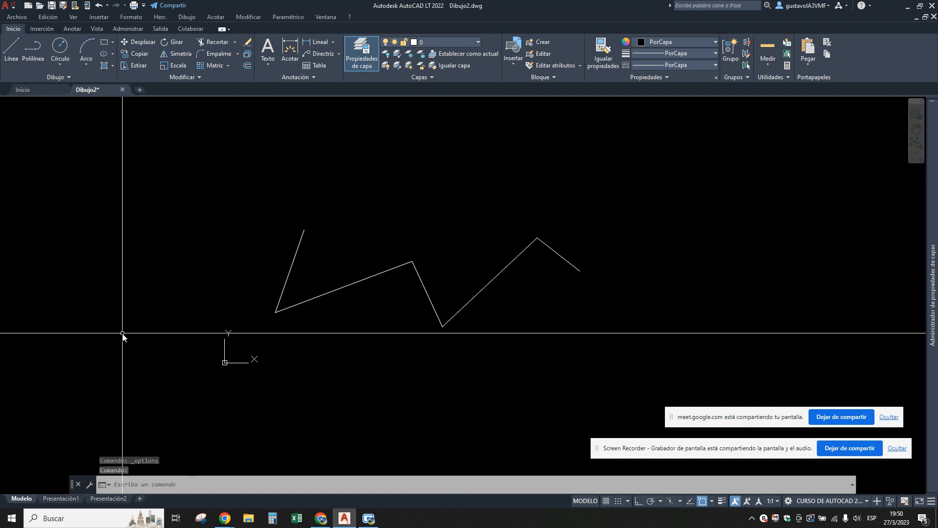
# Create a new drawing and add three layouts to it.
pyautogui.click(139, 91)
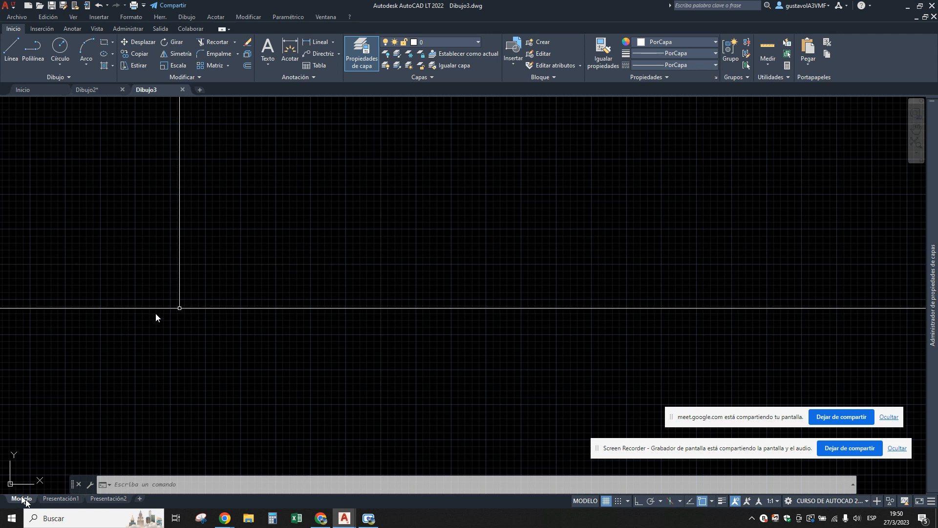
pyautogui.click(140, 498)
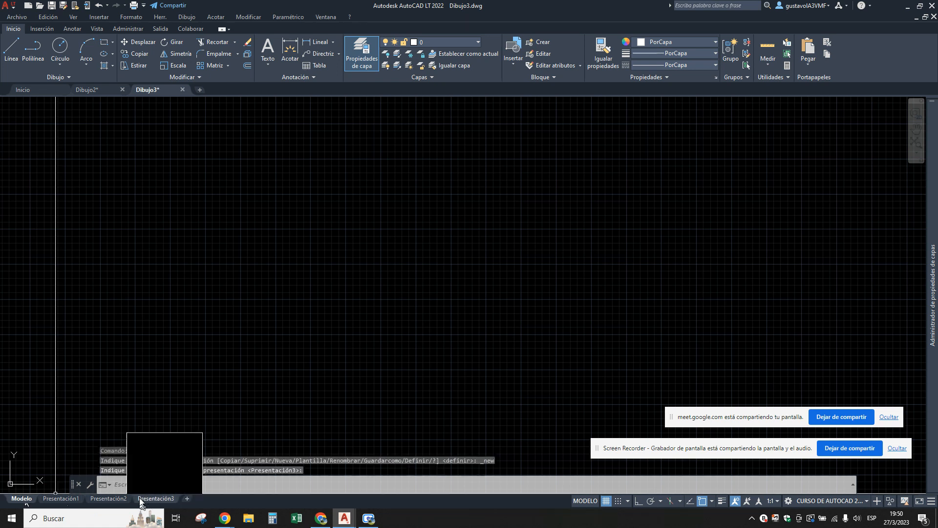
pyautogui.click(187, 498)
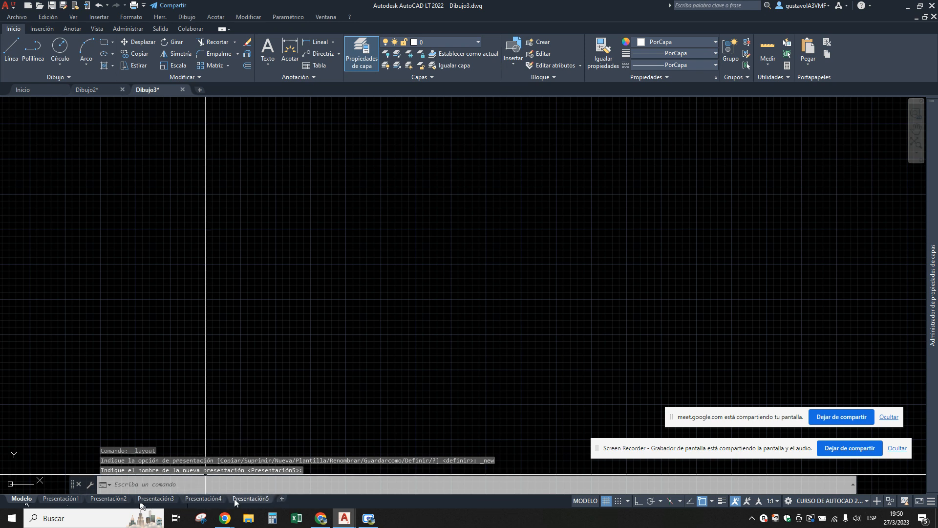
pyautogui.click(234, 498)
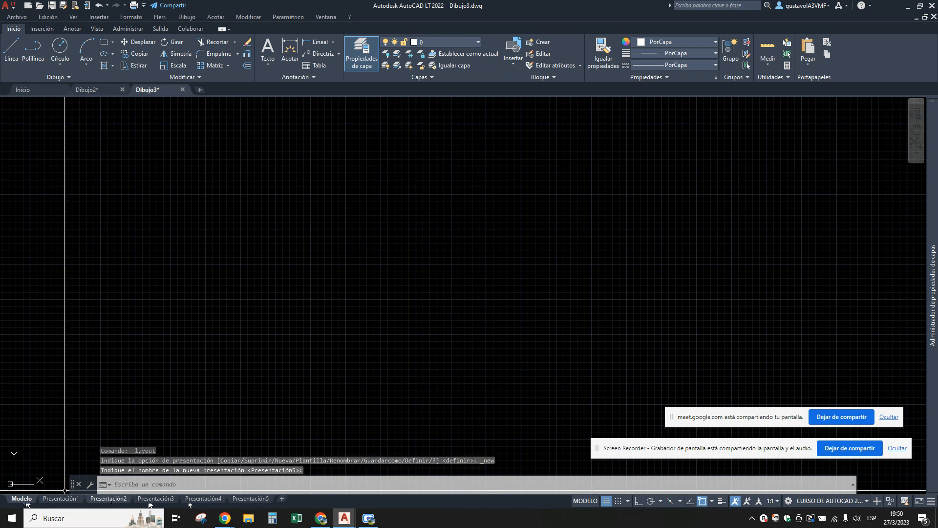
# Look through the layouts from Presentación2 to Presentación5 and return to model space.
pyautogui.click(107, 498)
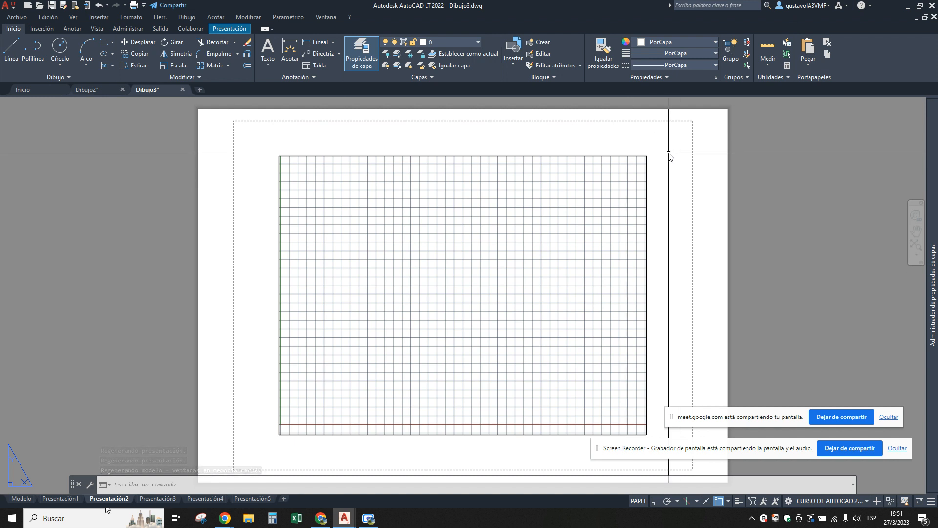
pyautogui.click(157, 497)
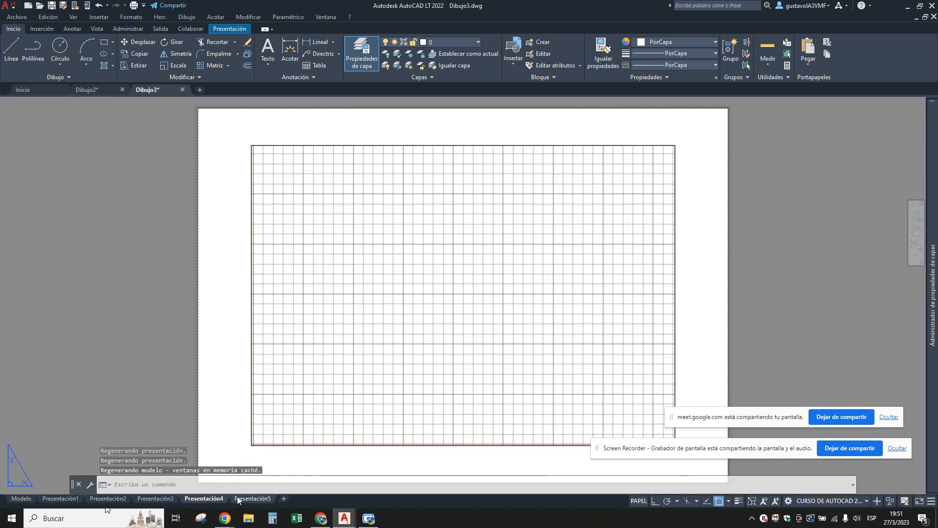
pyautogui.click(252, 498)
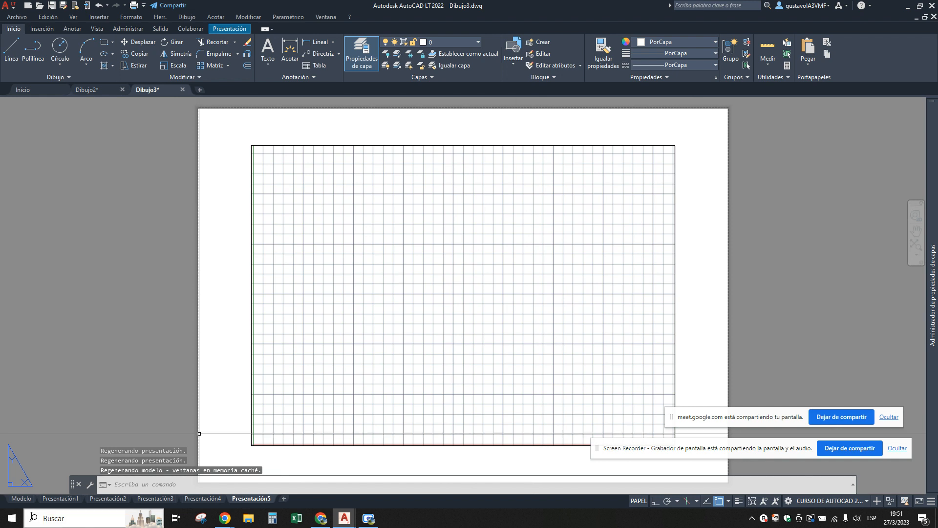
pyautogui.click(21, 498)
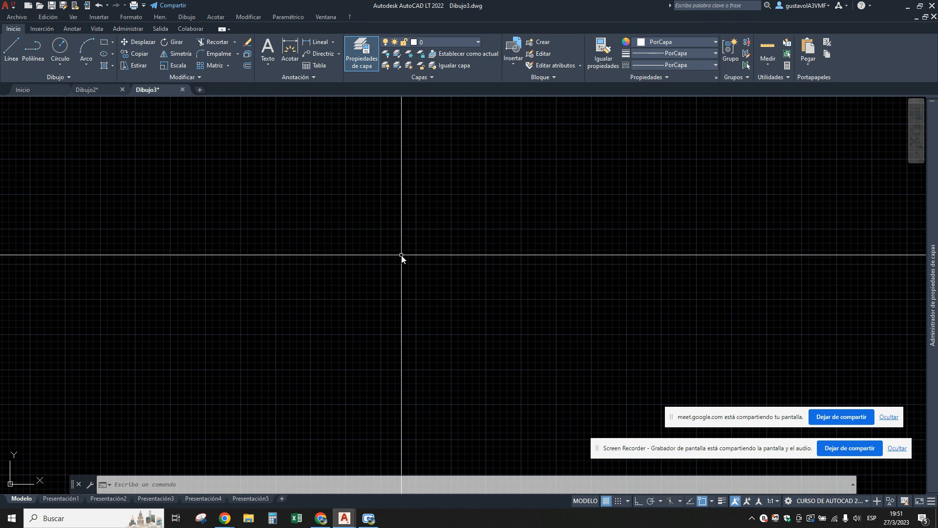
# Shrink the viewport on the Presentación1 layout to a square occupying the upper-left part of the sheet.
pyautogui.click(57, 499)
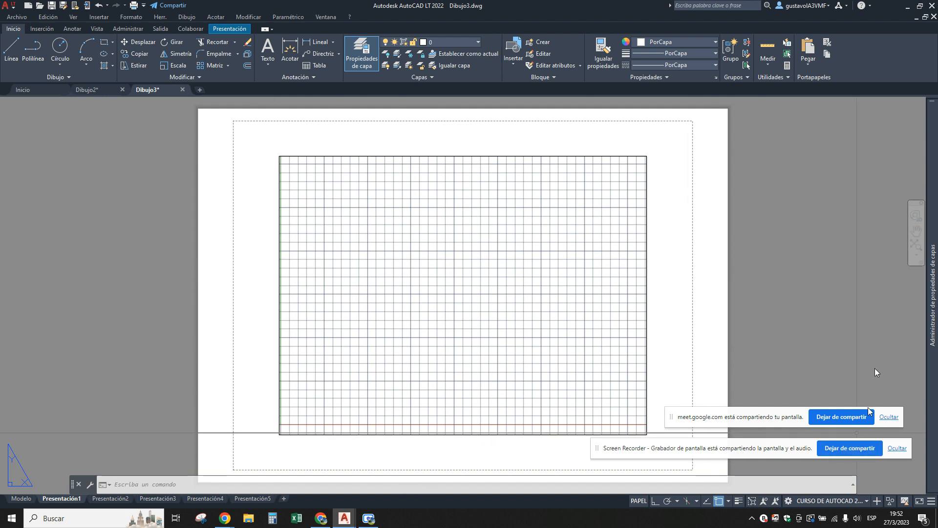
pyautogui.click(376, 156)
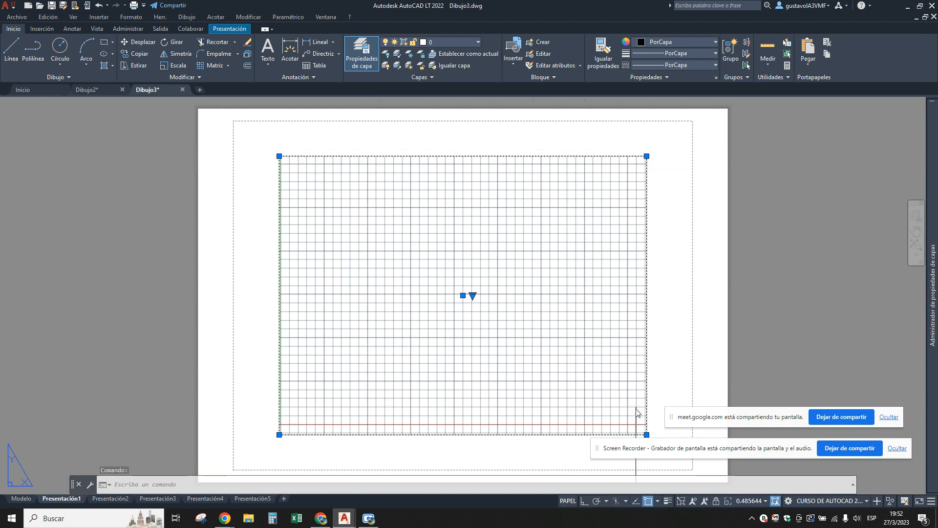
pyautogui.click(646, 434)
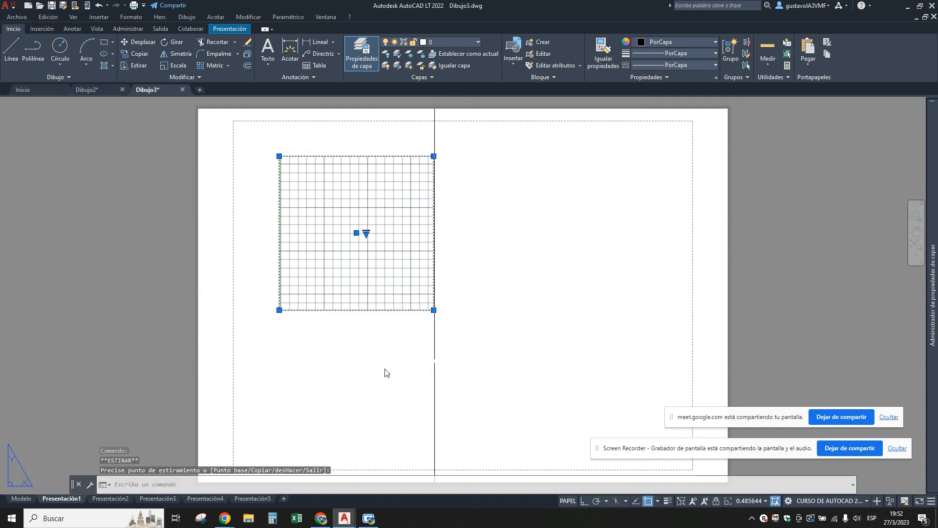
# Copy the square viewport three times so four viewports fill the sheet in a rough two-by-two arrangement.
pyautogui.write('co')
pyautogui.press('space')
pyautogui.click(368, 371)
pyautogui.click(561, 350)
pyautogui.moveTo(593, 380); pyautogui.dragTo(636, 309, button='middle')
pyautogui.click(410, 458)
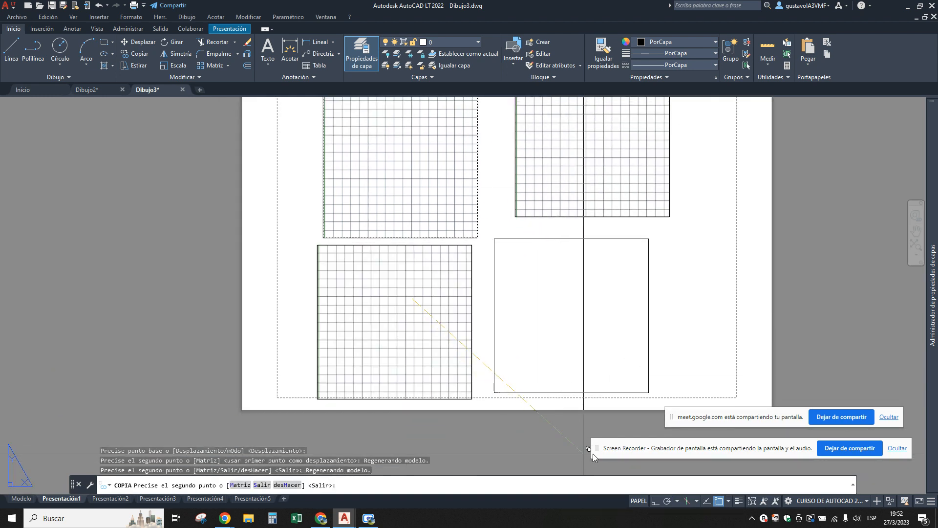
pyautogui.click(604, 445)
pyautogui.click(628, 332)
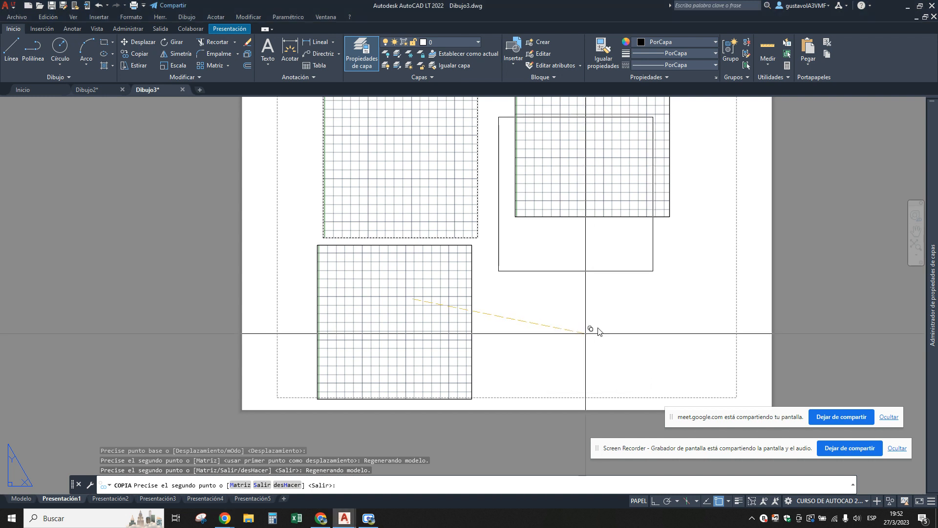
pyautogui.scroll(-2, 549, 398)
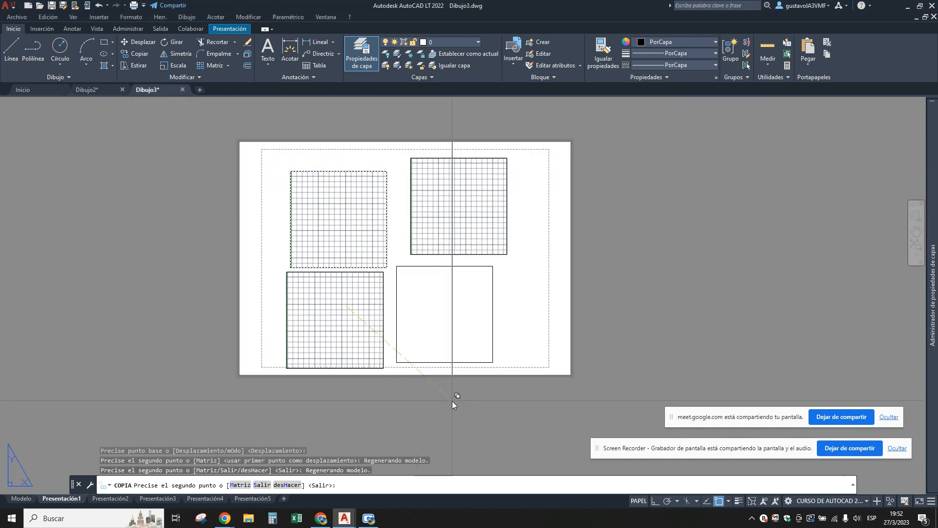
pyautogui.click(451, 400)
pyautogui.press('Escape')
# Stretch the lower-right viewport's upper-right corner outwards to widen the viewport, and clear the selection.
pyautogui.moveTo(502, 308); pyautogui.dragTo(483, 309)
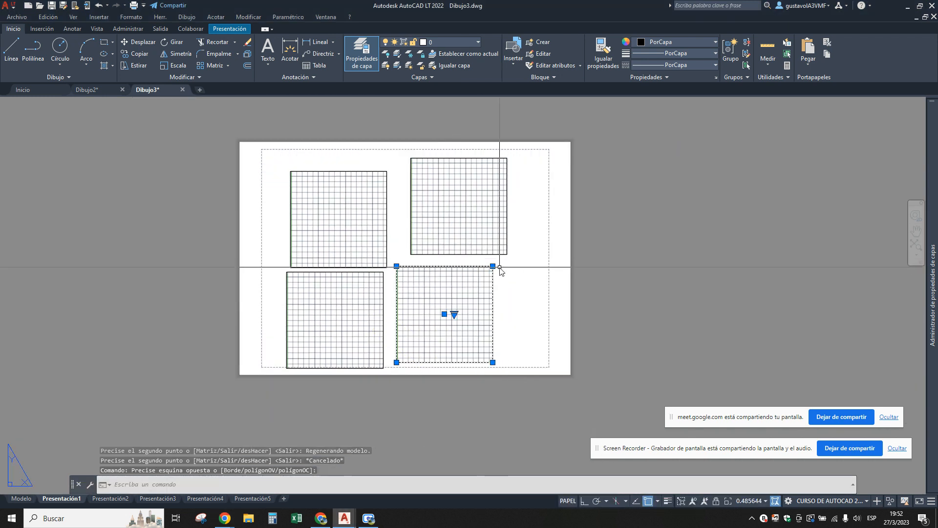
pyautogui.click(492, 266)
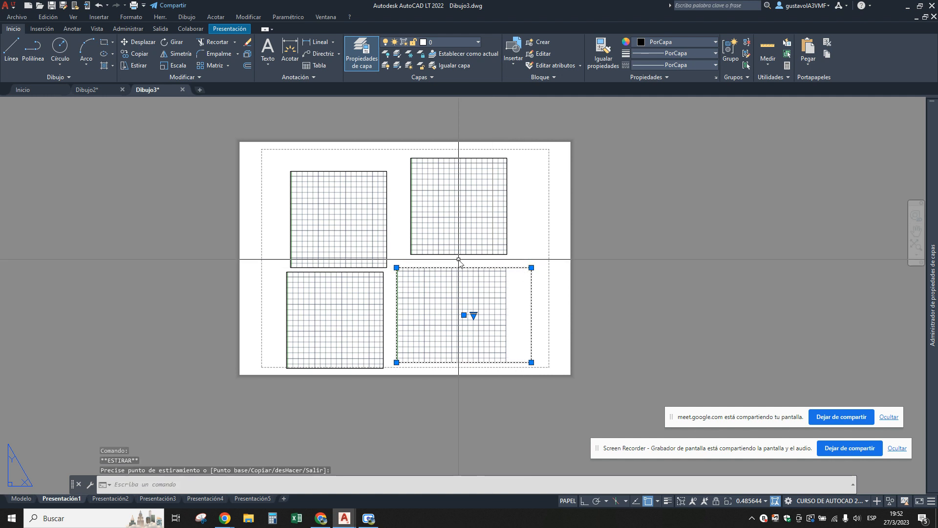
pyautogui.click(531, 268)
pyautogui.press('Escape')
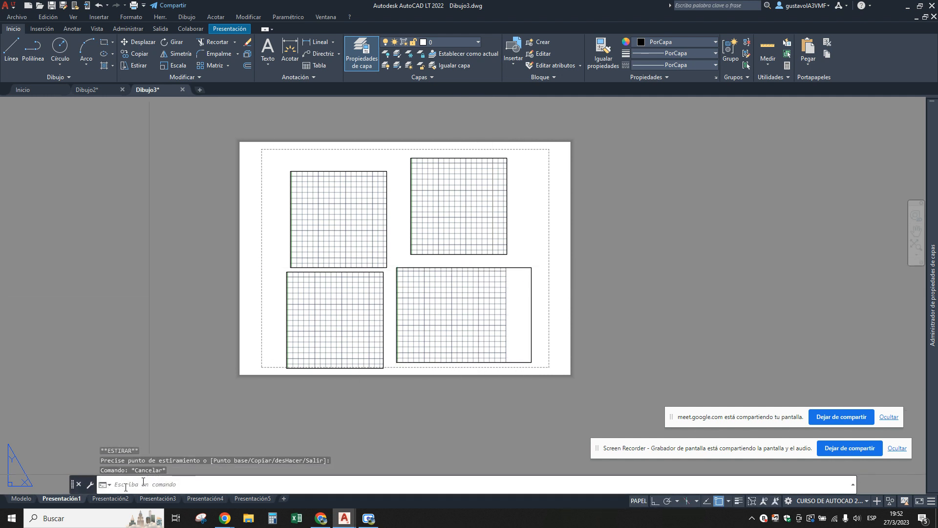
# Draw one large circle in model space with four smaller circles around its right side and below it.
pyautogui.click(21, 499)
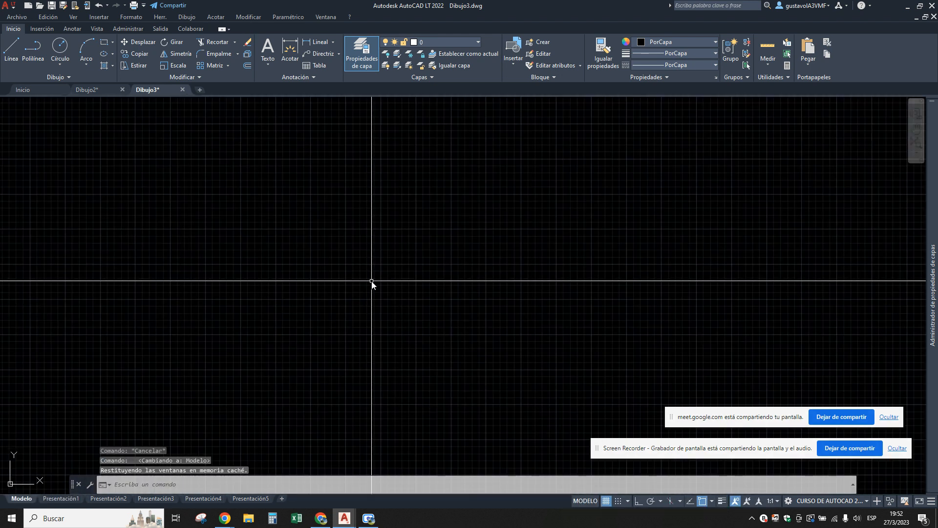
pyautogui.write('circulo')
pyautogui.press('Return')
pyautogui.click(323, 264)
pyautogui.press('Return')
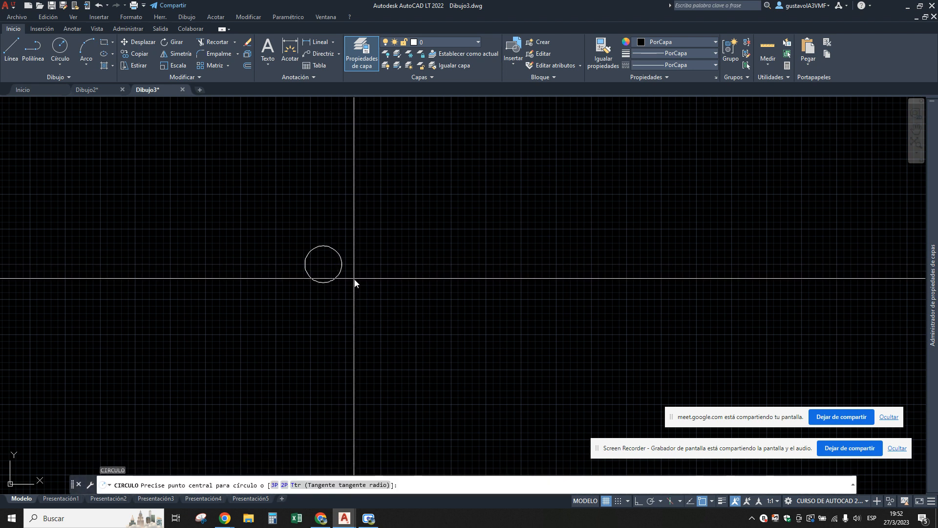
pyautogui.click(358, 277)
pyautogui.click(361, 283)
pyautogui.press('Return')
pyautogui.click(352, 239)
pyautogui.click(354, 246)
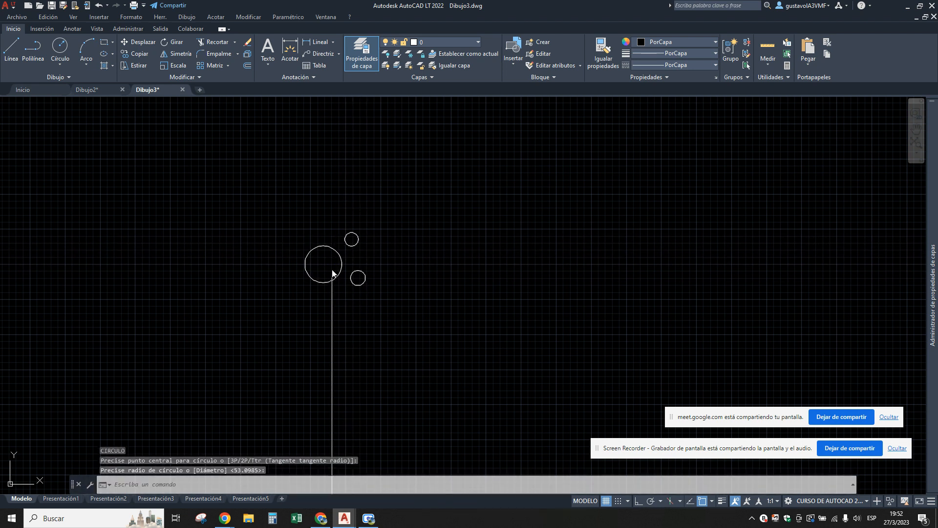
pyautogui.press('Return')
pyautogui.click(323, 296)
pyautogui.click(329, 301)
pyautogui.click(366, 258)
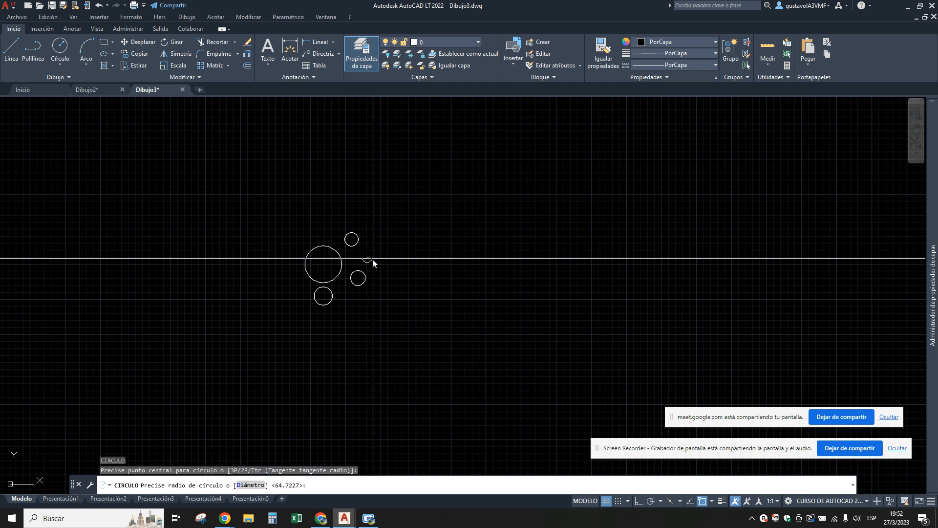
pyautogui.click(364, 264)
# Draw a cluster of five much smaller circles to the right of the first group, the largest about 40 in radius.
pyautogui.scroll(5, 388, 290)
pyautogui.scroll(2, 418, 290)
pyautogui.press('Return')
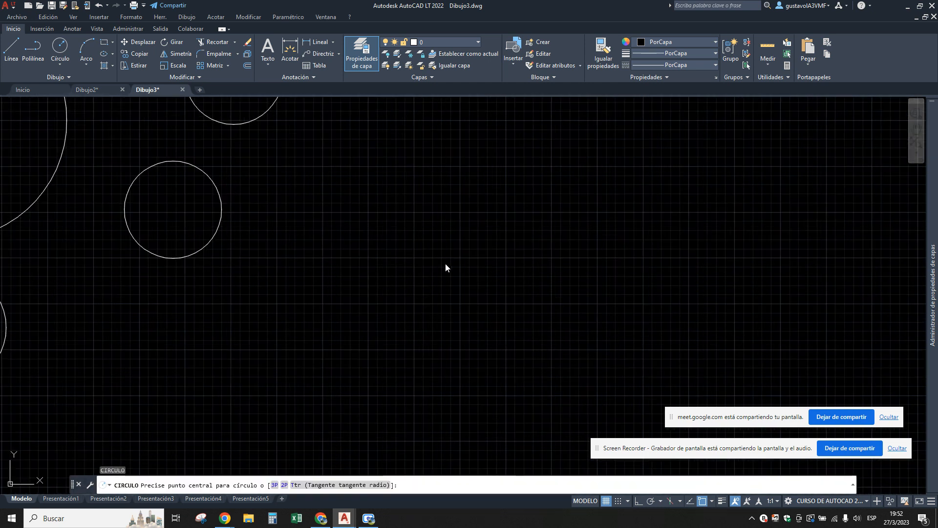
pyautogui.click(444, 263)
pyautogui.click(454, 269)
pyautogui.press('Return')
pyautogui.click(444, 225)
pyautogui.click(452, 233)
pyautogui.press('Return')
pyautogui.click(469, 243)
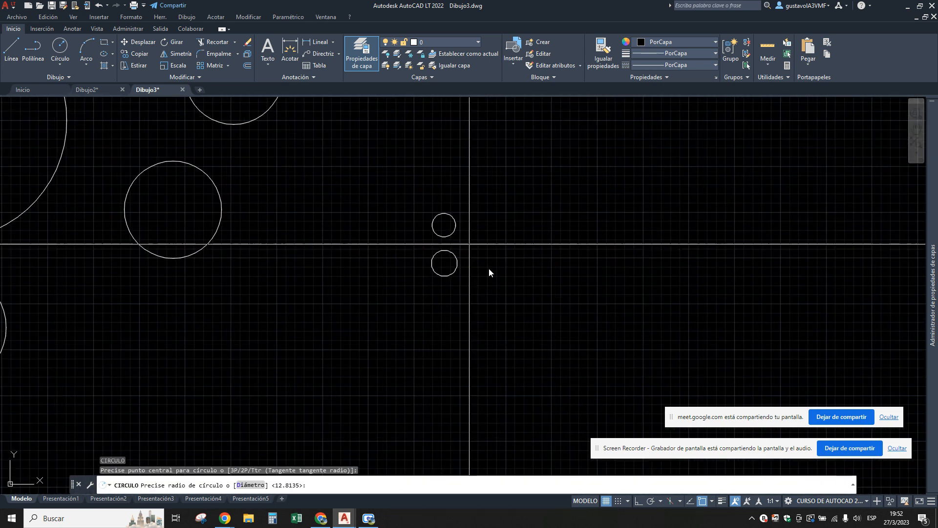
pyautogui.click(492, 272)
pyautogui.press('Return')
pyautogui.click(409, 273)
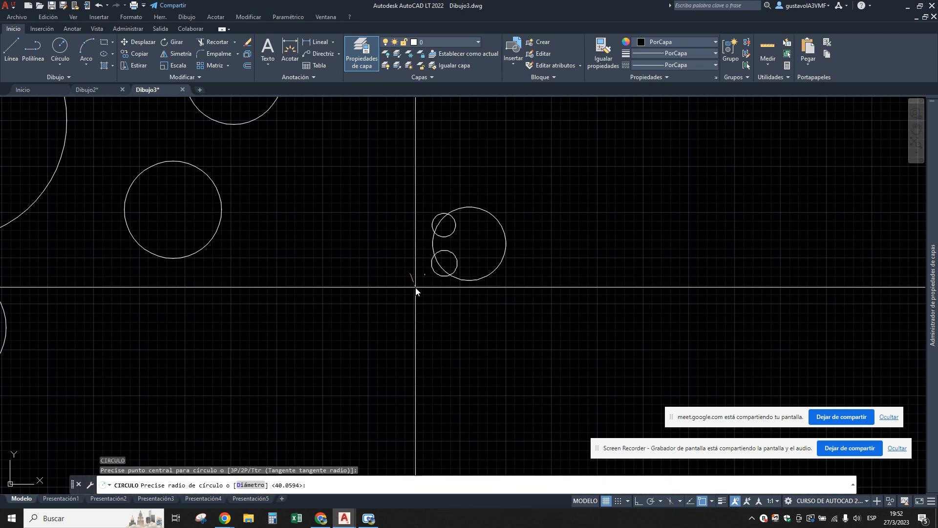
pyautogui.click(420, 283)
pyautogui.press('Return')
pyautogui.click(440, 302)
pyautogui.click(456, 317)
pyautogui.press('Return')
pyautogui.scroll(-4, 491, 272)
pyautogui.press('Escape')
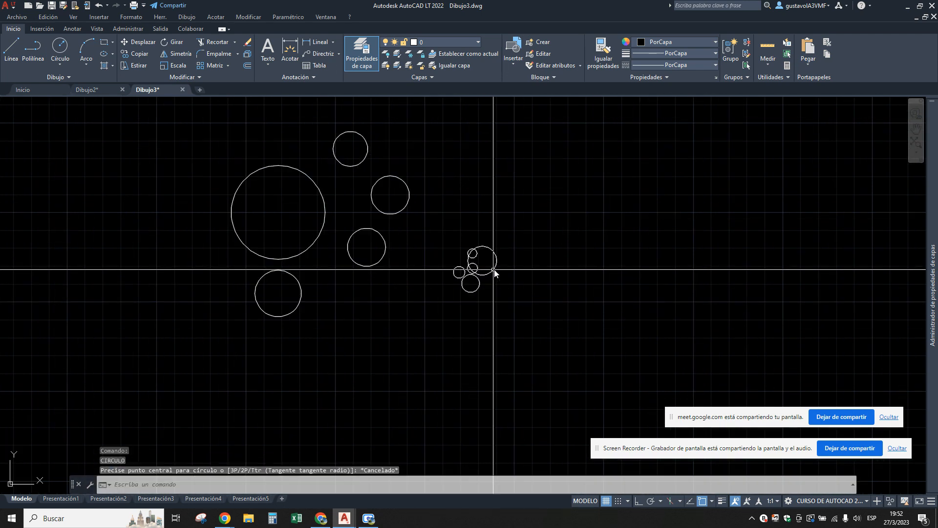
pyautogui.scroll(-4, 439, 297)
pyautogui.moveTo(412, 276); pyautogui.dragTo(389, 289, button='middle')
pyautogui.scroll(2, 416, 275)
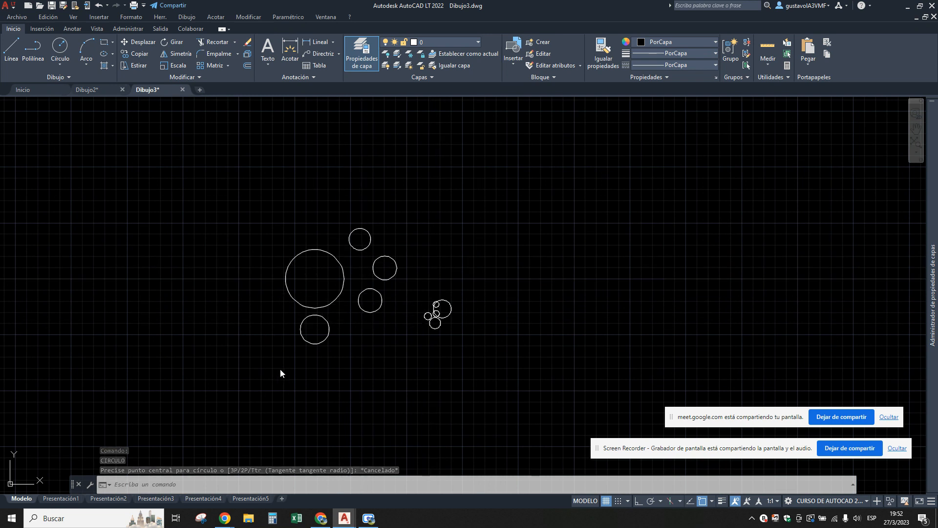
# Activate the upper-left viewport on the Presentación1 layout and zoom it to the drawing's extents.
pyautogui.click(60, 498)
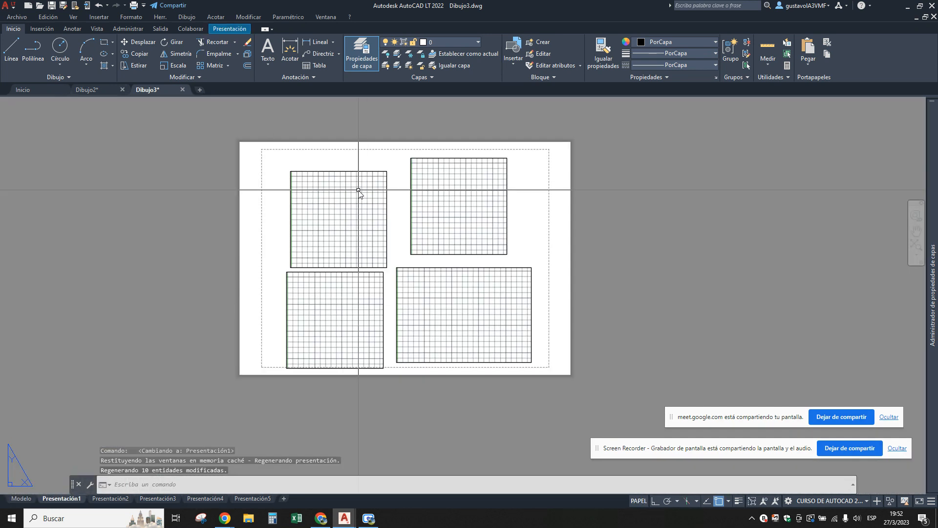
pyautogui.click(349, 207)
pyautogui.doubleClick(350, 207)
pyautogui.write('z')
pyautogui.press('Return')
pyautogui.write('e')
pyautogui.press('Return')
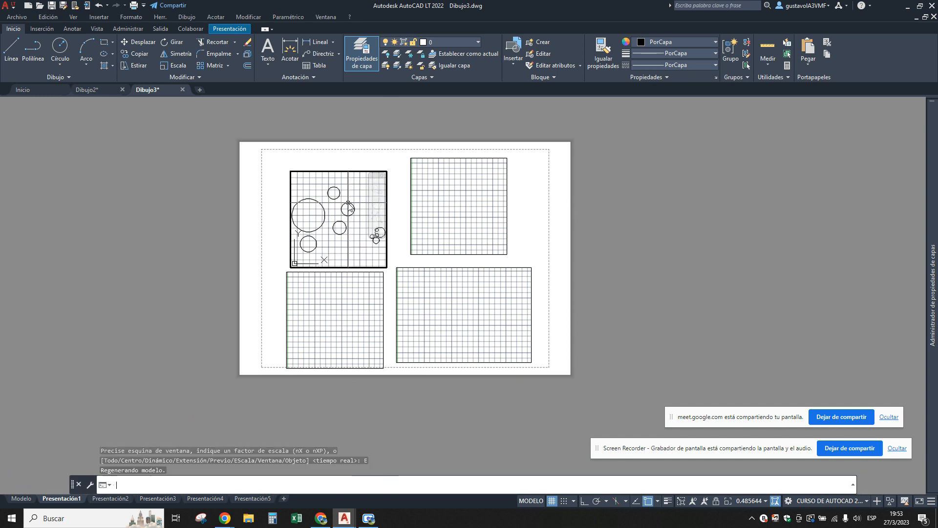
# Activate the upper-right viewport, zoom it to the drawing's extents and pan it to show only the five larger circles.
pyautogui.click(452, 189)
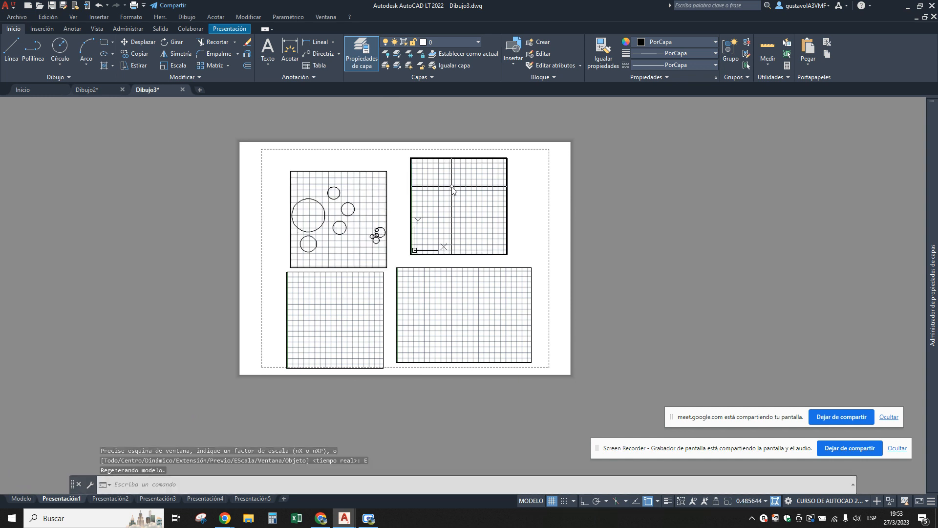
pyautogui.write('z')
pyautogui.press('Return')
pyautogui.write('e')
pyautogui.press('Return')
pyautogui.moveTo(474, 215); pyautogui.dragTo(495, 220, button='middle')
# Zoom the lower-left viewport to the drawing's extents and pan it to bring the small-circle cluster near its centre.
pyautogui.click(344, 310)
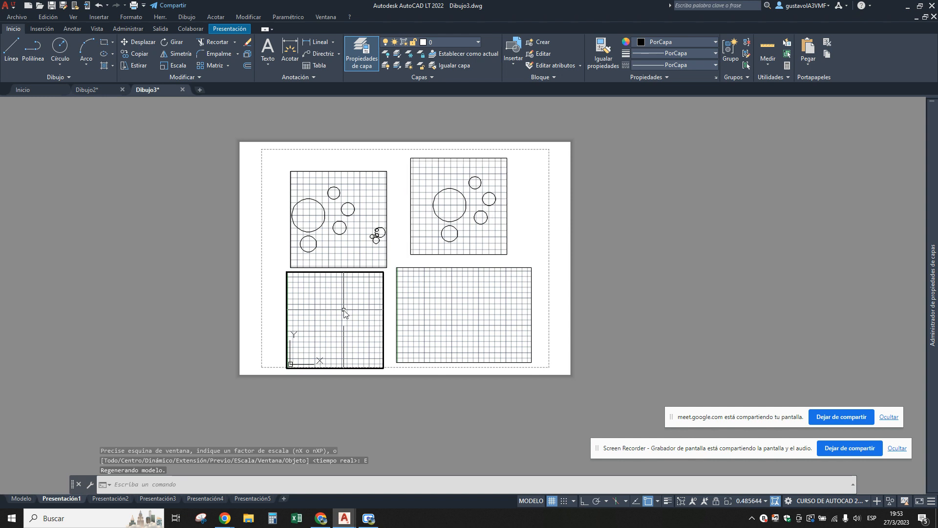
pyautogui.write('z')
pyautogui.press('Return')
pyautogui.write('e')
pyautogui.press('Return')
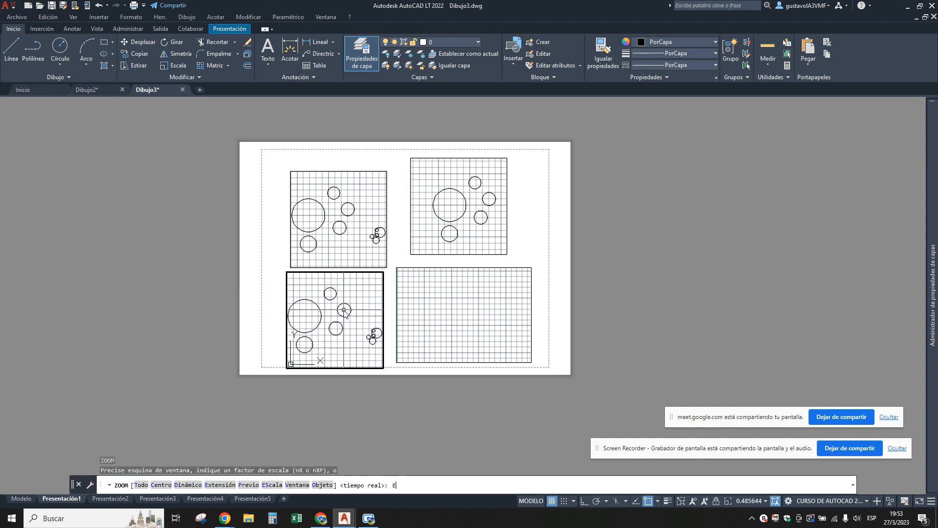
pyautogui.moveTo(349, 323)
pyautogui.mouseDown(button='middle')
pyautogui.moveTo(293, 312)
pyautogui.moveTo(310, 306)
pyautogui.mouseUp(button='middle')
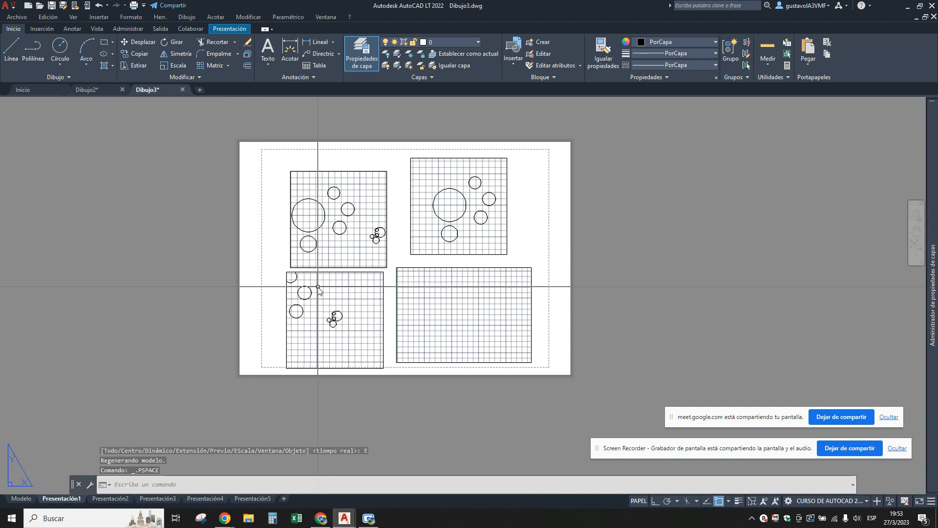
# Shrink the lower-left viewport by moving its upper-left and lower-right corners inwards to frame only the small-circle cluster.
pyautogui.doubleClick(286, 272)
pyautogui.click(286, 272)
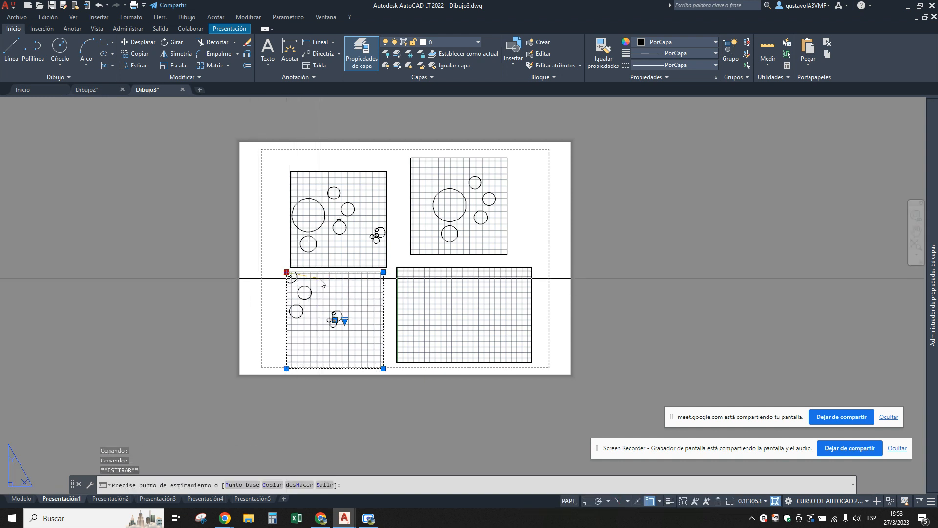
pyautogui.click(382, 368)
pyautogui.click(351, 343)
pyautogui.press('Escape')
# Zoom the lower-right viewport to extents, enlarge its view closely around one of the small circles, and return to paper space.
pyautogui.doubleClick(450, 308)
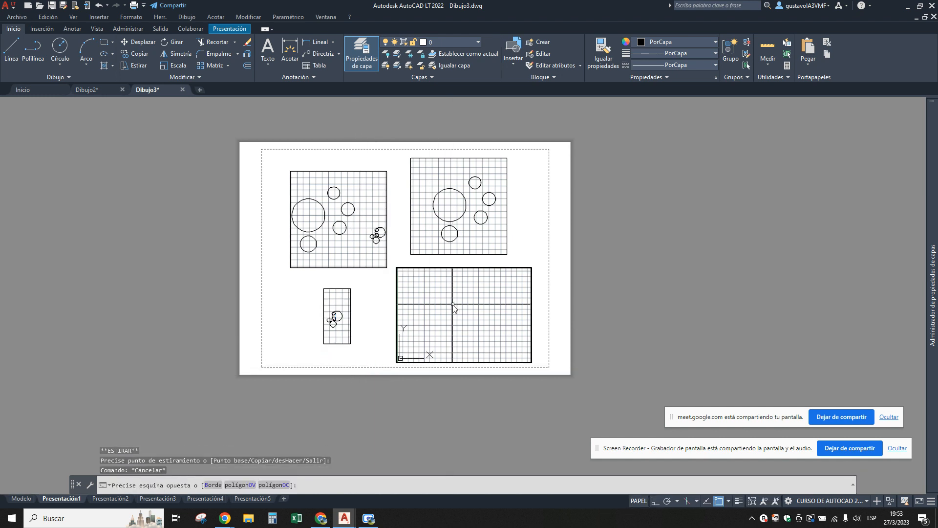
pyautogui.write('z')
pyautogui.press('Return')
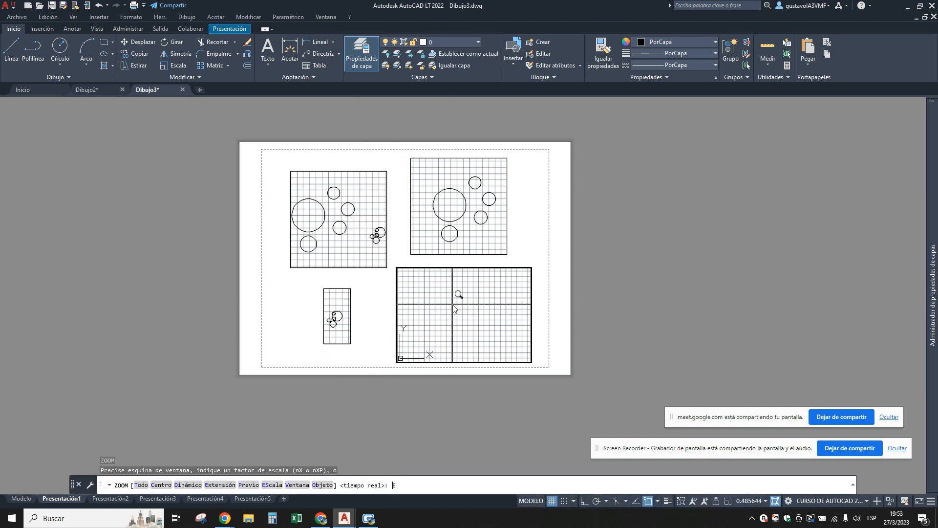
pyautogui.write('e')
pyautogui.press('Return')
pyautogui.scroll(2, 508, 331)
pyautogui.scroll(10, 493, 327)
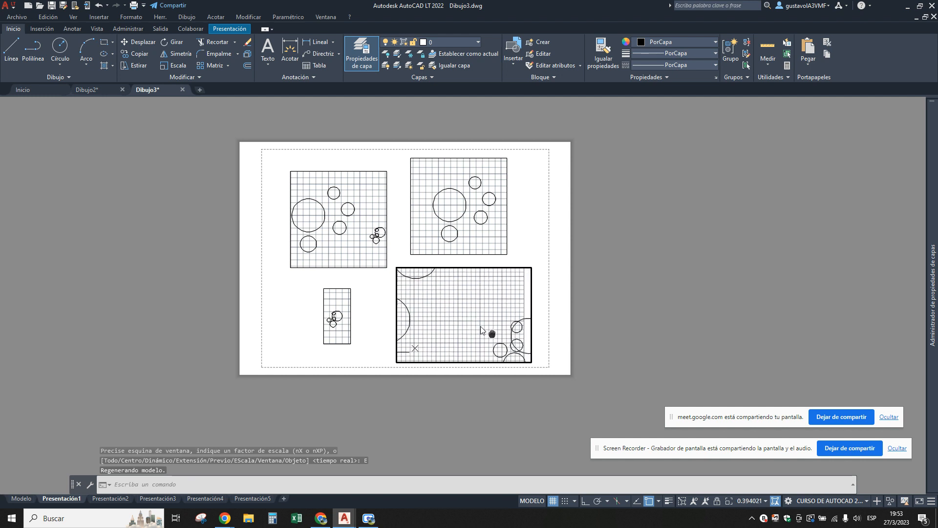
pyautogui.scroll(-2, 474, 296)
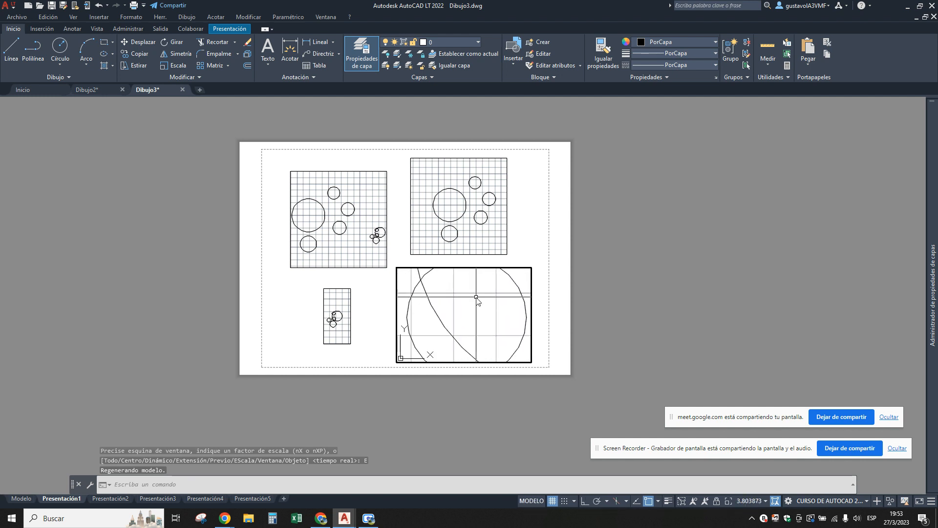
pyautogui.doubleClick(528, 256)
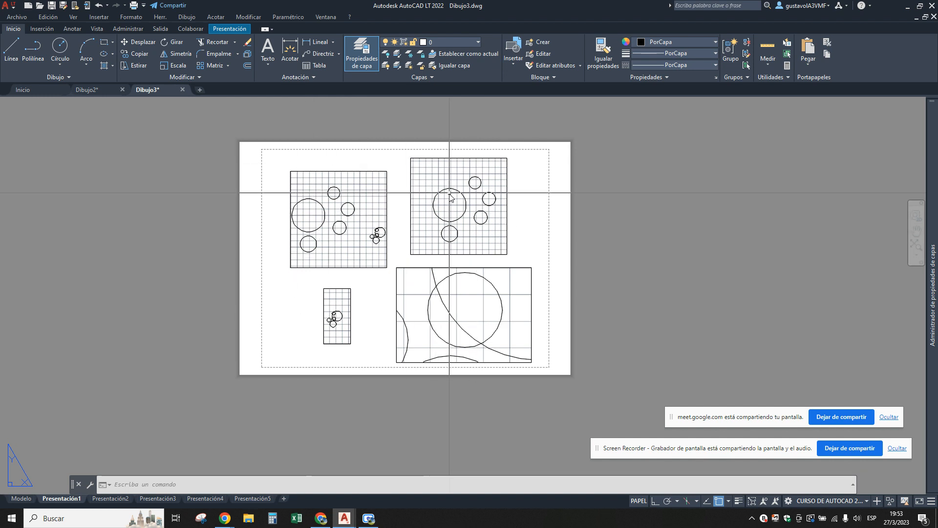
# Turn off the grid in model space and return to the Presentación1 layout.
pyautogui.scroll(2, 450, 195)
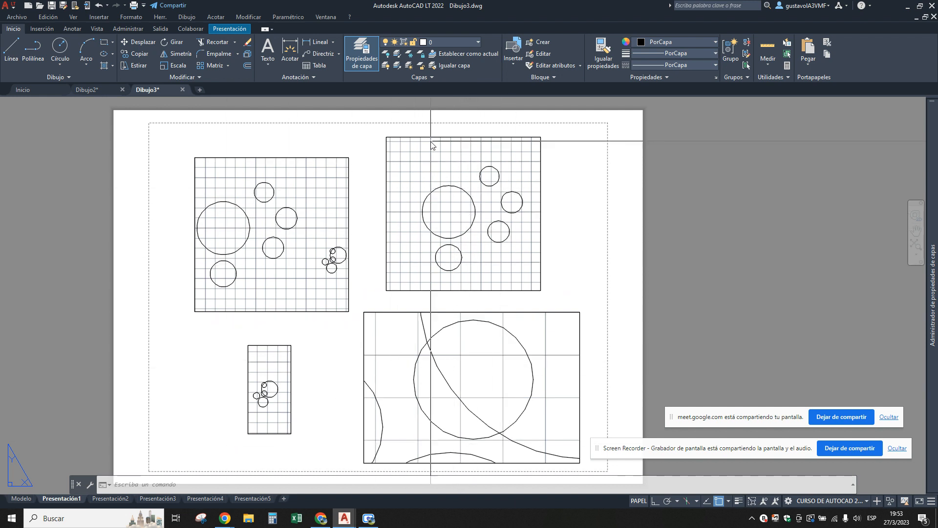
pyautogui.scroll(-2, 429, 141)
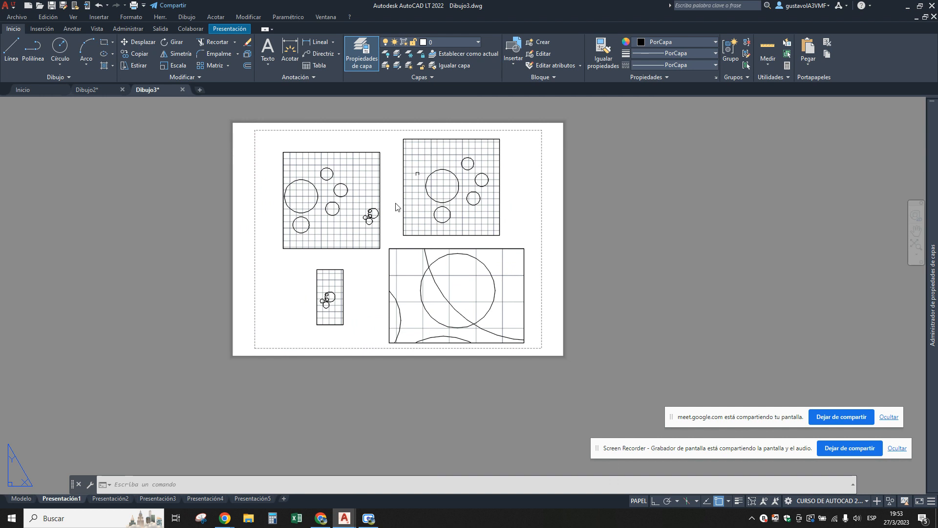
pyautogui.click(22, 498)
pyautogui.click(606, 501)
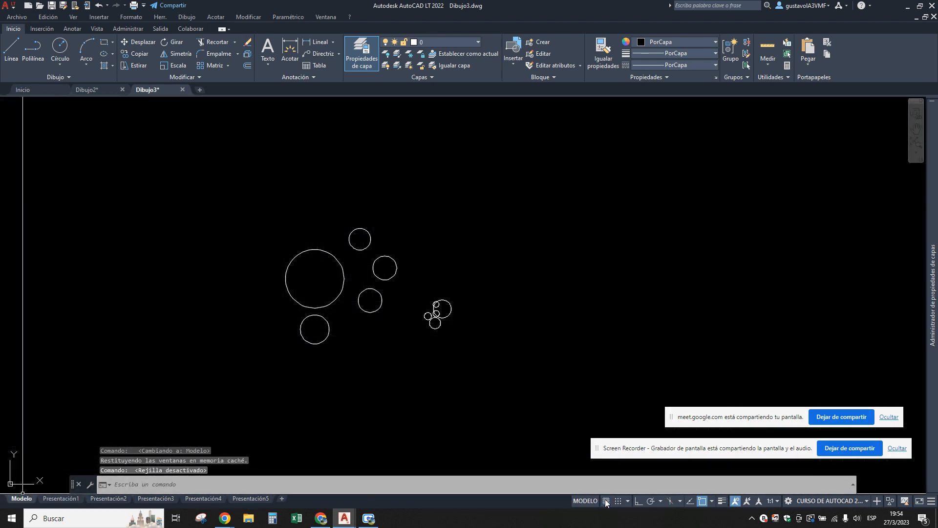
pyautogui.click(62, 498)
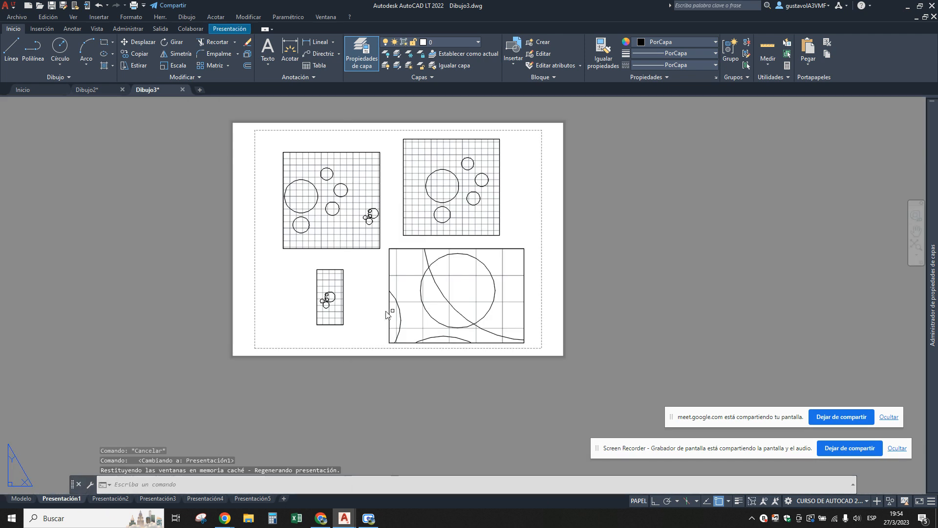
# Regenerate the Presentación1 layout with REGEN, and try the REGENALL command.
pyautogui.write('REGEN')
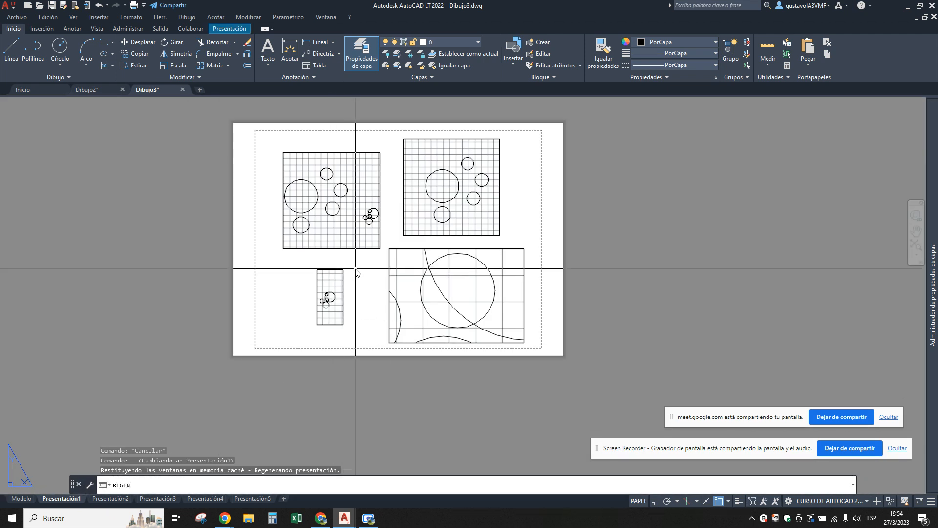
pyautogui.press('Return')
pyautogui.write('REGENALL')
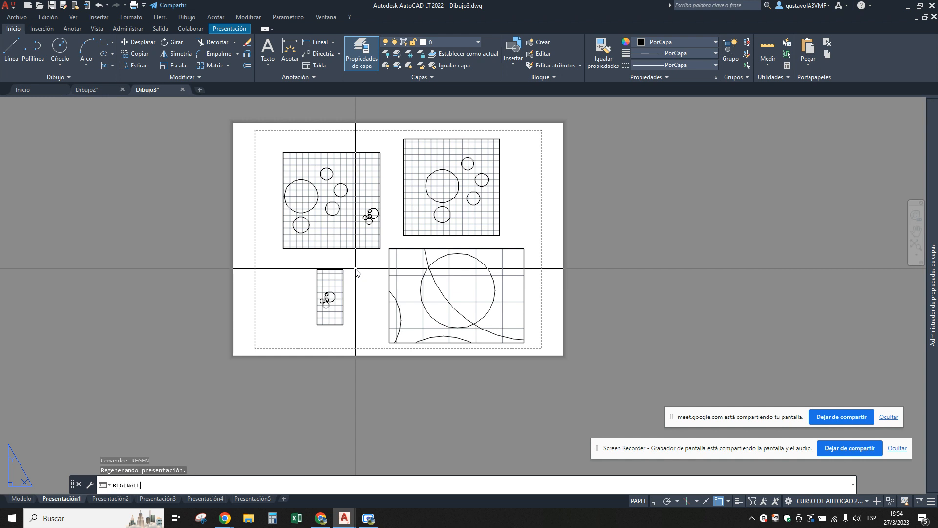
pyautogui.press('Return')
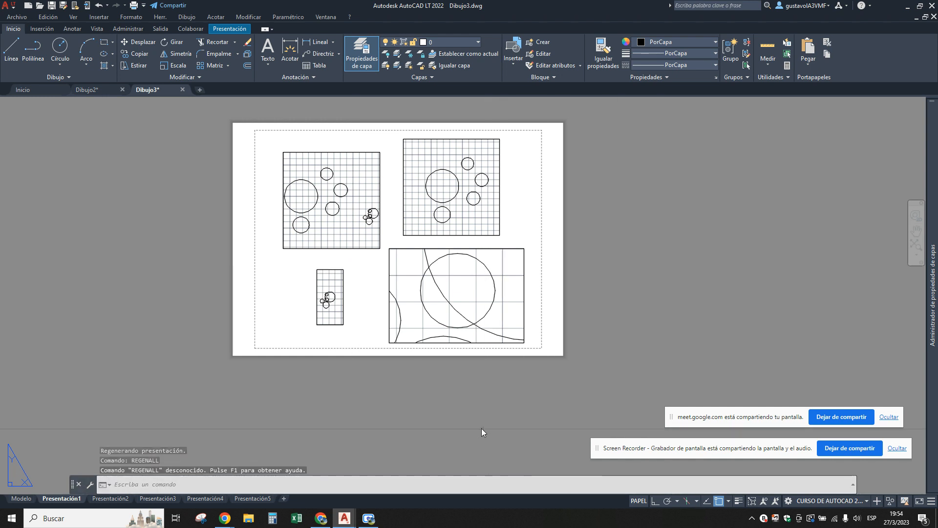
# Run REGEN again on the Presentación1 layout to refresh the circles in its viewports.
pyautogui.moveTo(434, 315); pyautogui.dragTo(422, 336, button='middle')
pyautogui.press('Escape')
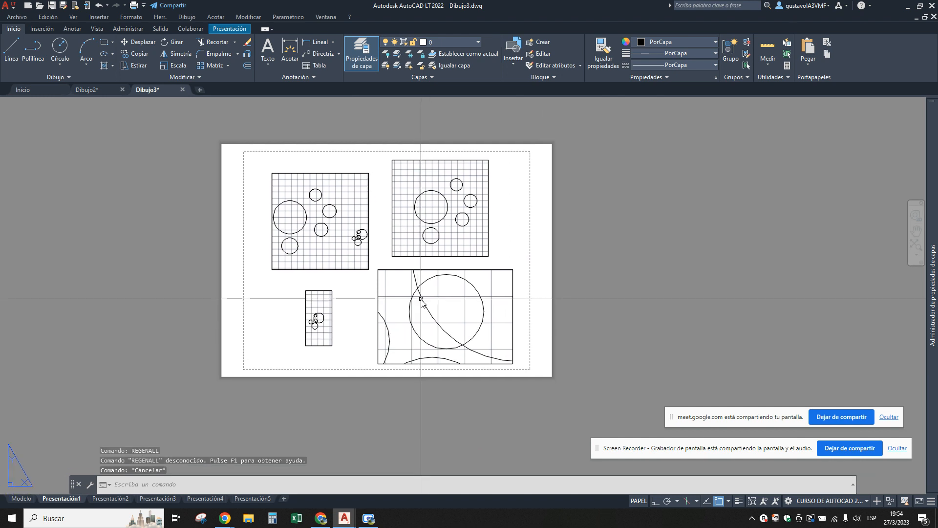
pyautogui.write('RE')
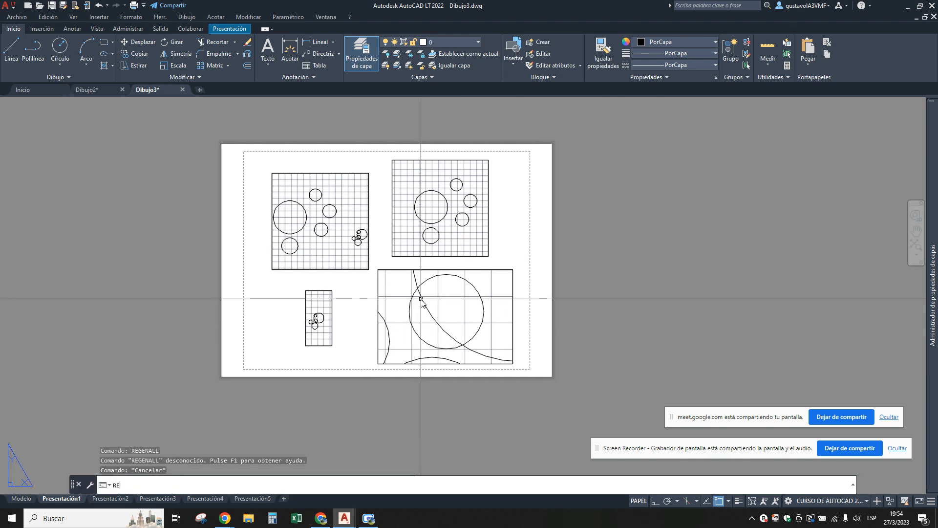
pyautogui.write('G')
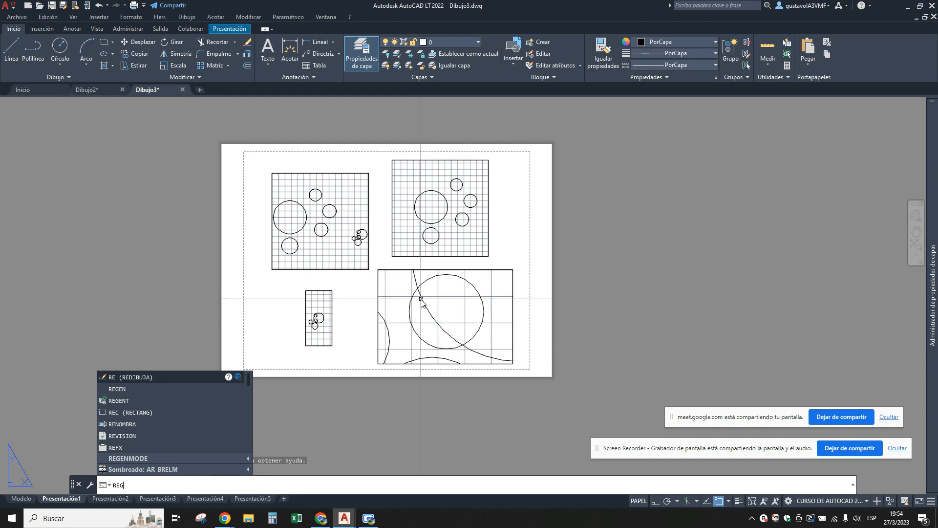
pyautogui.write('ENE')
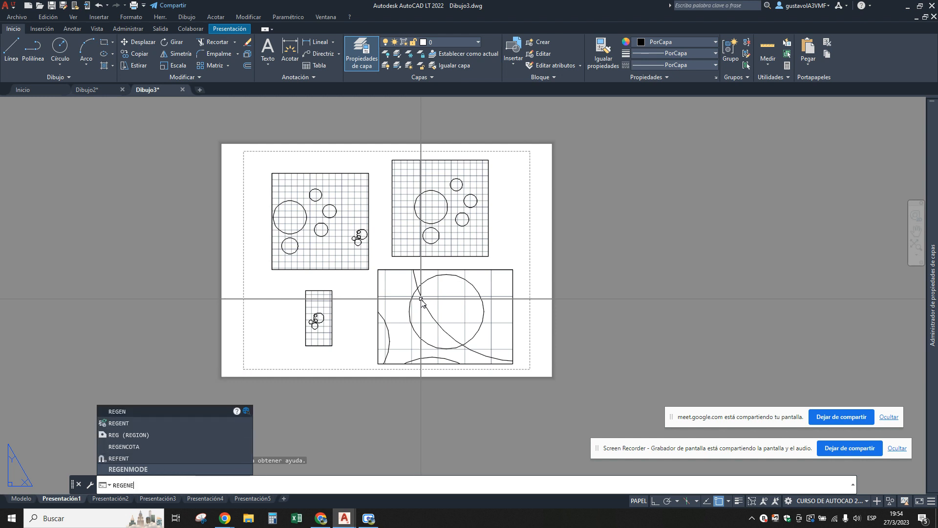
pyautogui.press('BackSpace')
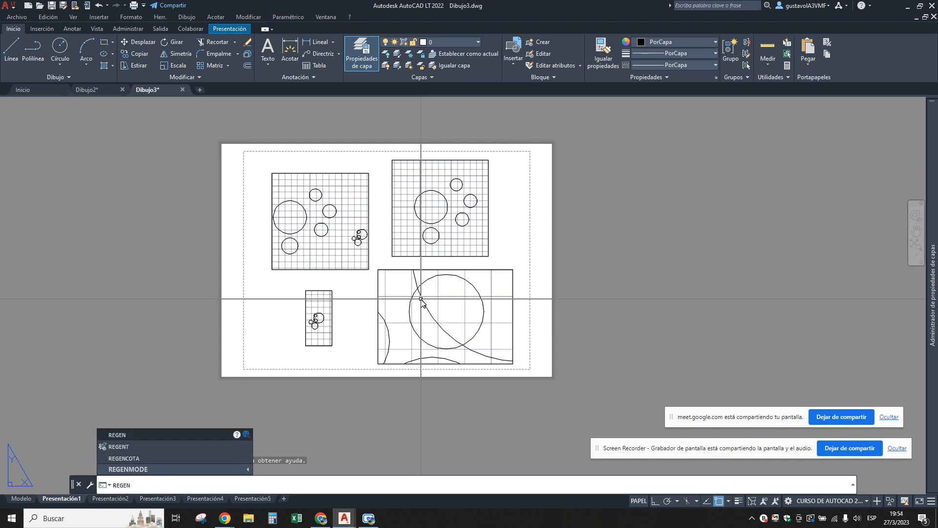
pyautogui.click(116, 436)
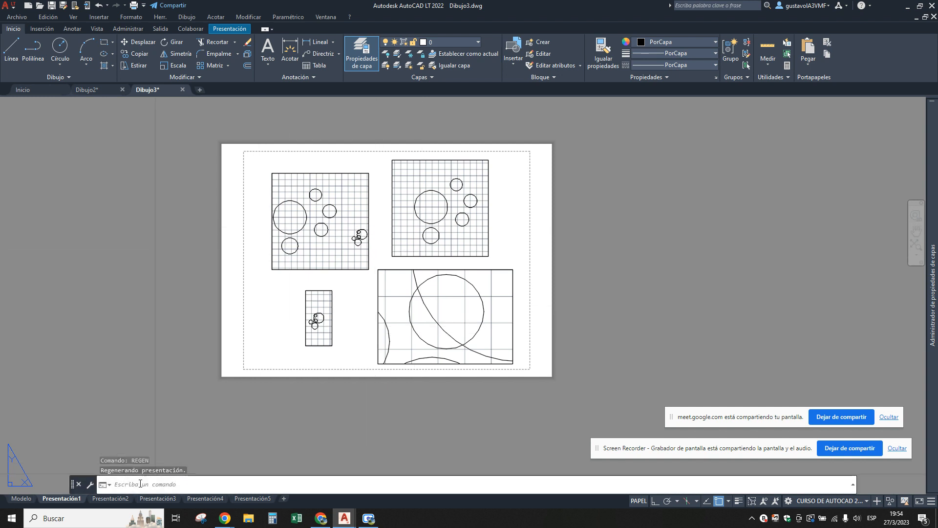
# Return to model space and examine the available save locations in the Save As dialog, closing it without saving.
pyautogui.click(20, 498)
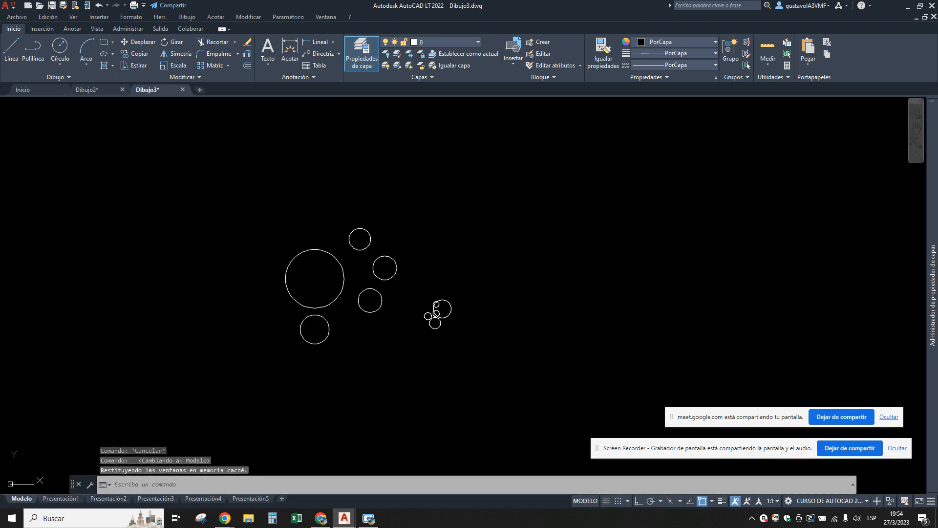
pyautogui.click(15, 17)
pyautogui.click(14, 18)
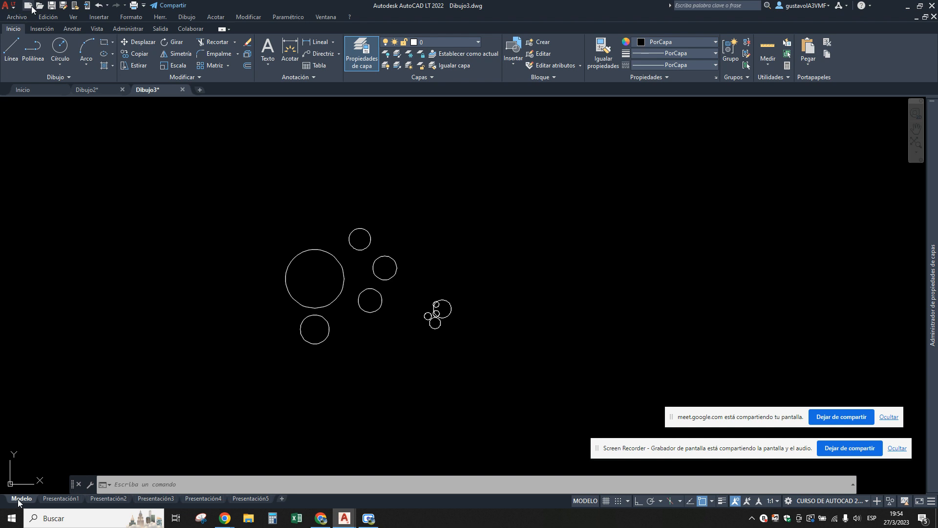
pyautogui.click(63, 5)
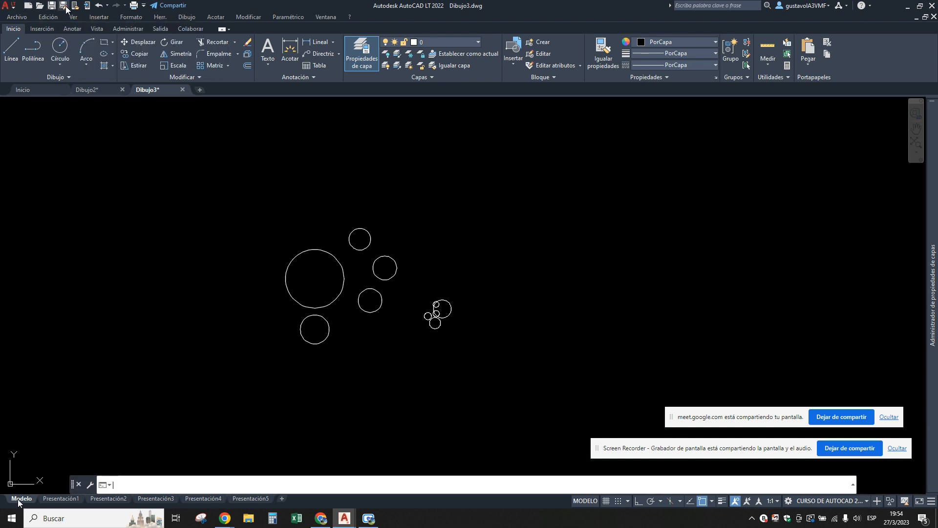
pyautogui.click(169, 119)
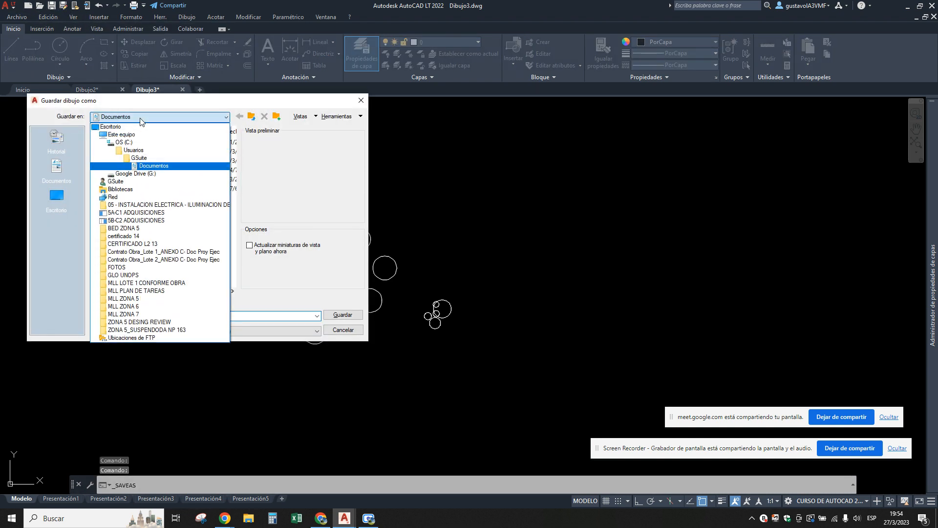
pyautogui.click(171, 182)
pyautogui.press('Escape')
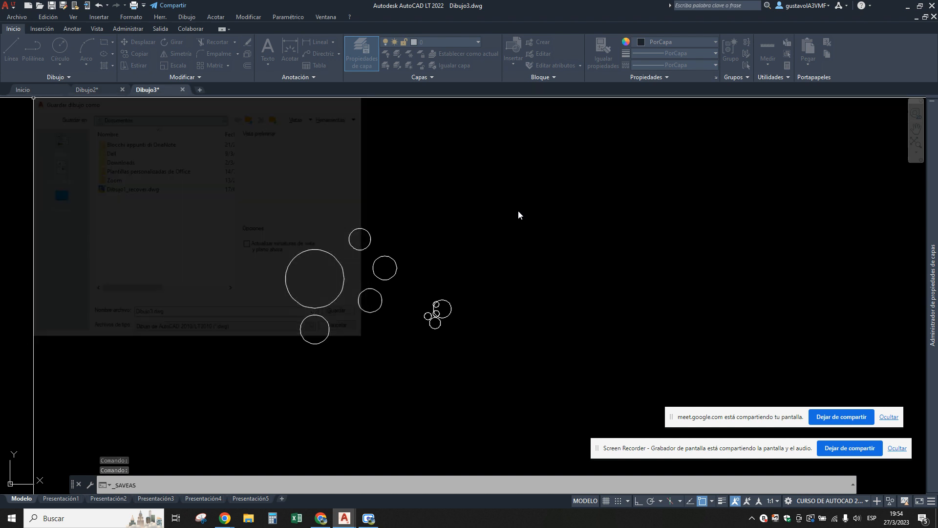
pyautogui.click(518, 210)
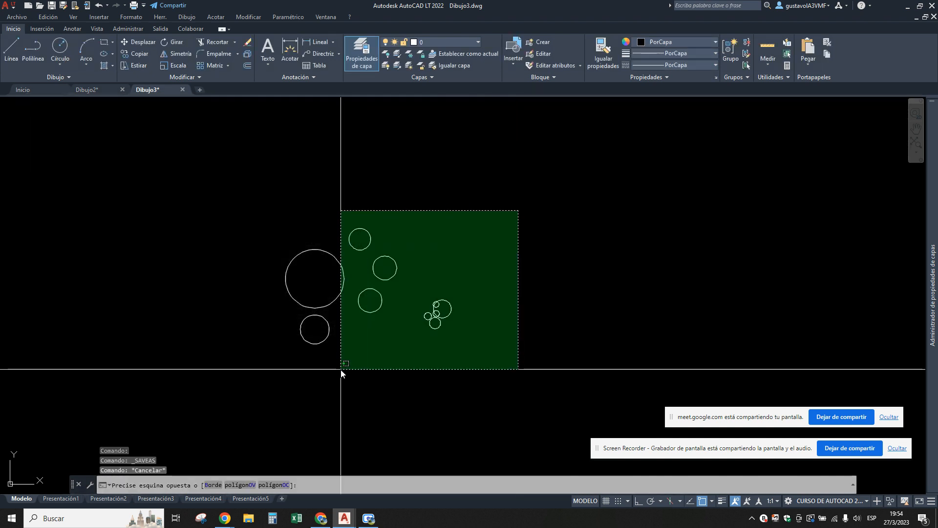
pyautogui.click(524, 198)
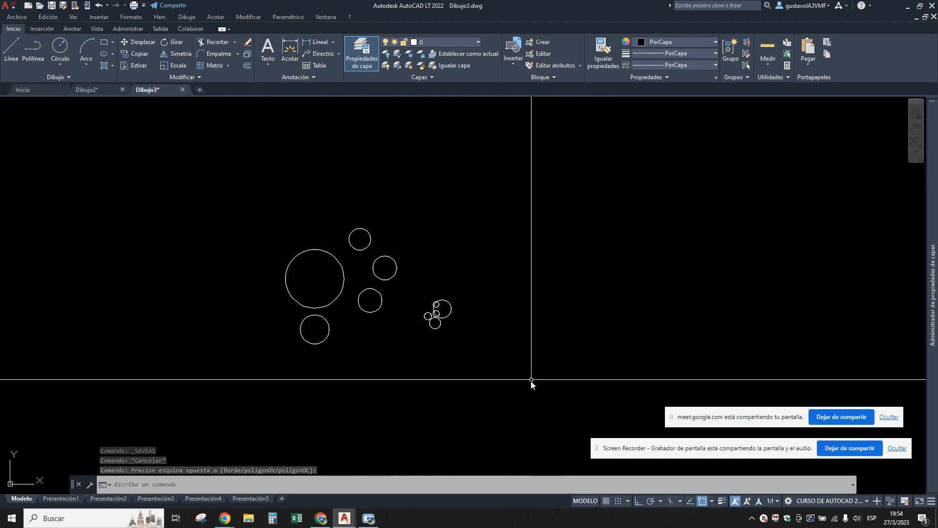
pyautogui.moveTo(587, 307)
pyautogui.mouseDown(button='middle')
pyautogui.moveTo(276, 291)
pyautogui.moveTo(120, 295)
pyautogui.mouseUp(button='middle')
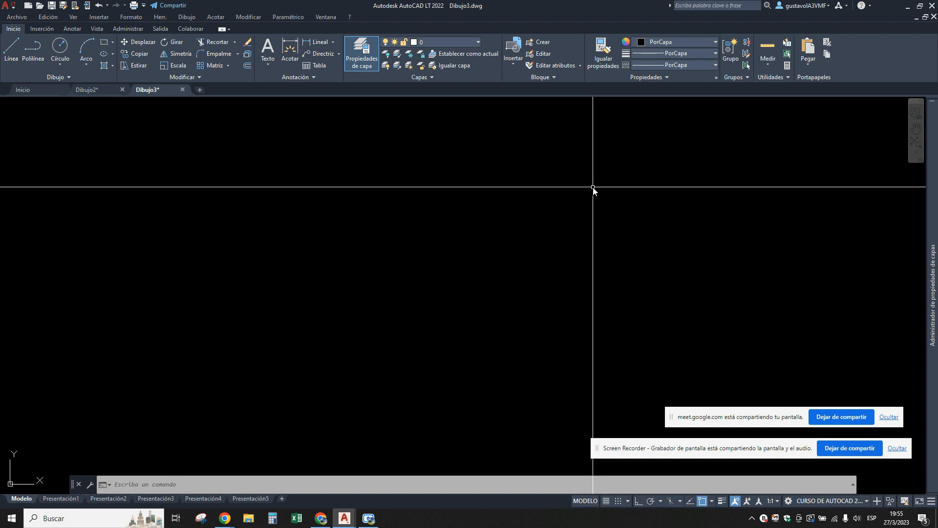
pyautogui.scroll(-4, 743, 213)
pyautogui.scroll(6, 250, 264)
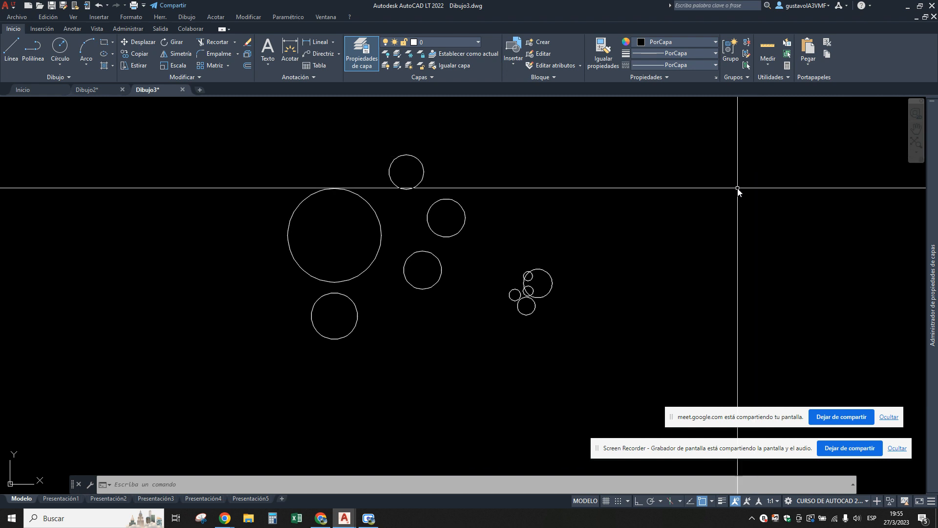
pyautogui.moveTo(581, 293); pyautogui.dragTo(482, 327, button='middle')
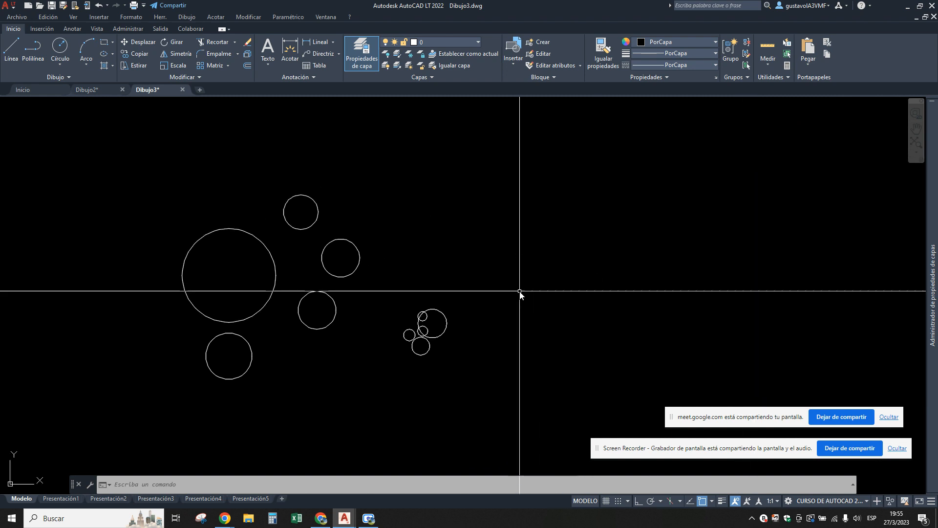
# Create a new drawing and save it as PRACTICA in the Descargas folder.
pyautogui.click(200, 90)
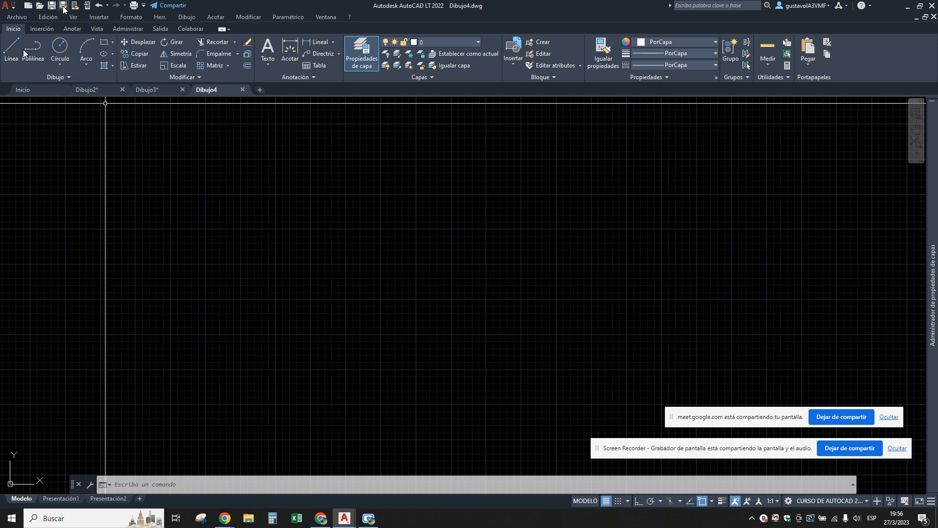
pyautogui.click(13, 19)
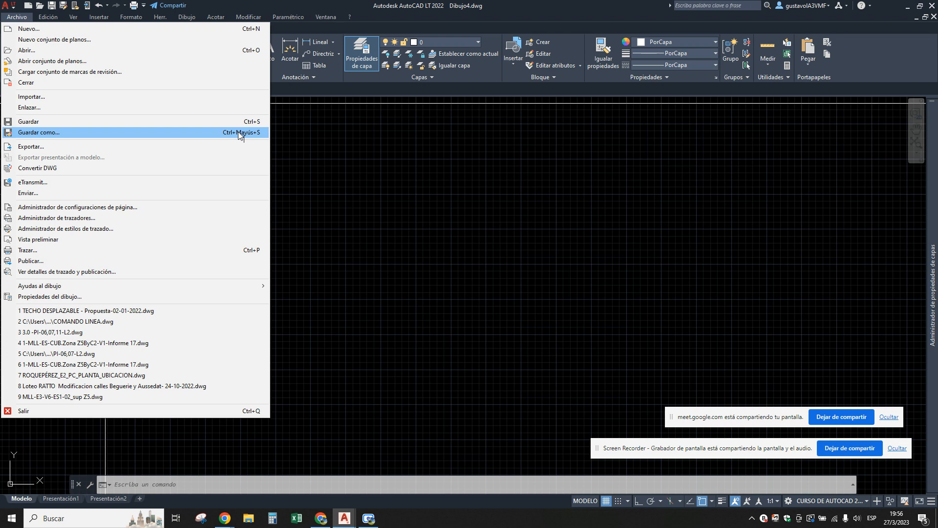
pyautogui.click(46, 133)
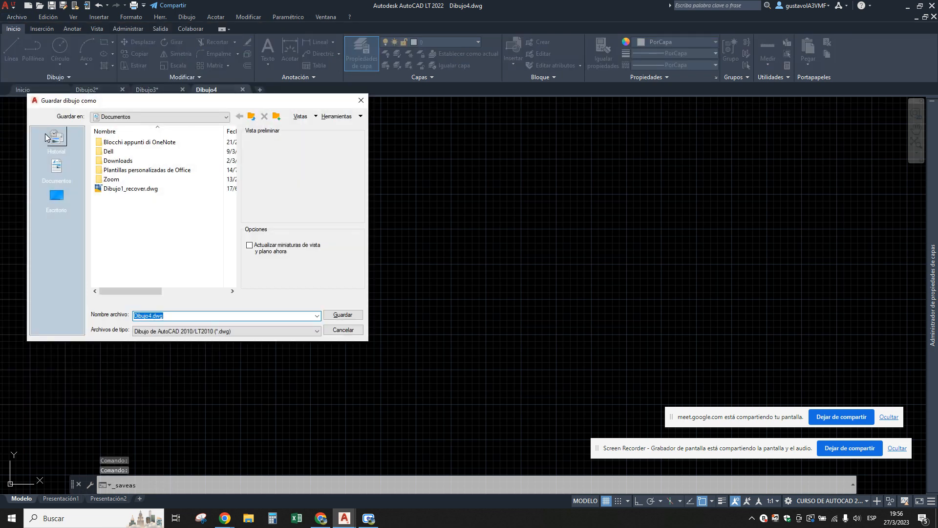
pyautogui.click(227, 117)
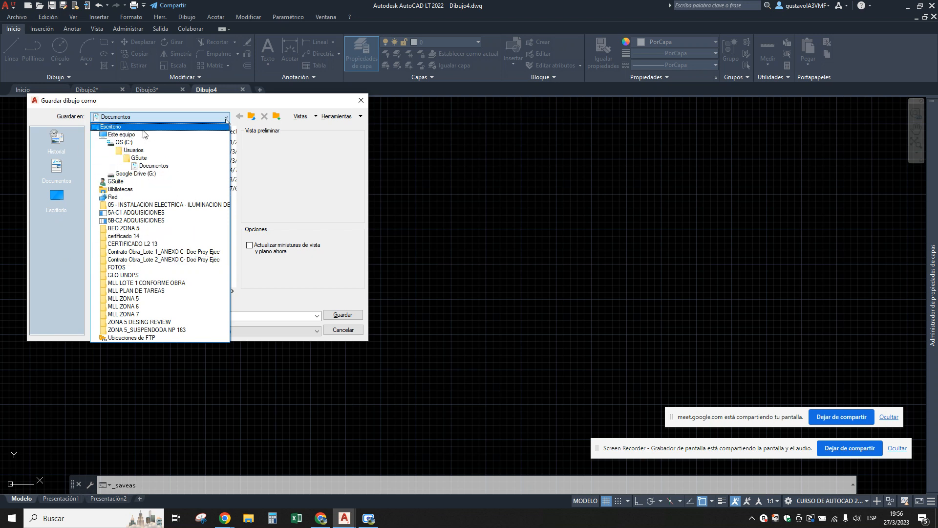
pyautogui.click(161, 137)
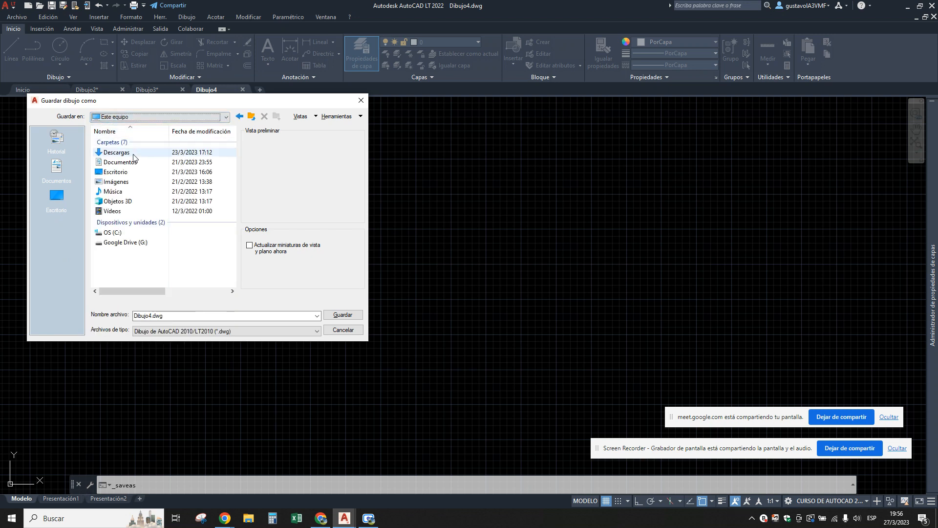
pyautogui.doubleClick(126, 154)
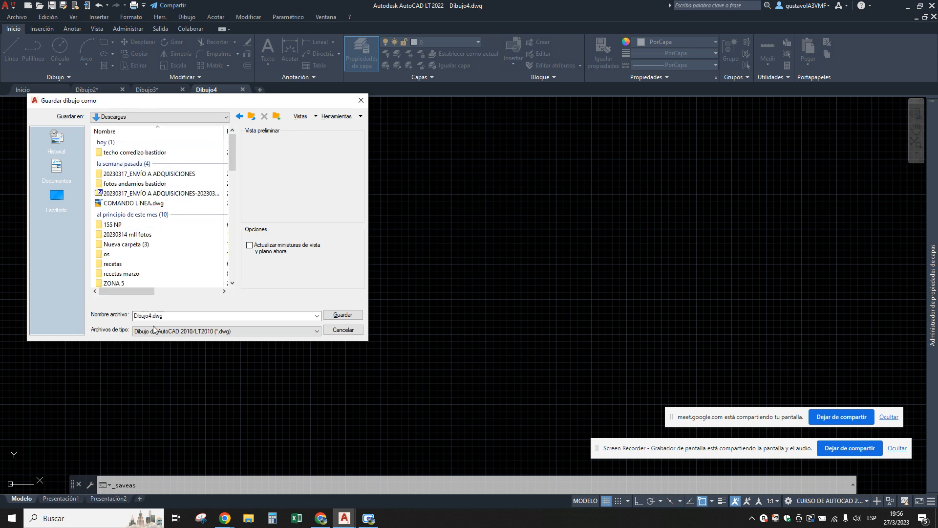
pyautogui.moveTo(165, 316); pyautogui.dragTo(134, 318)
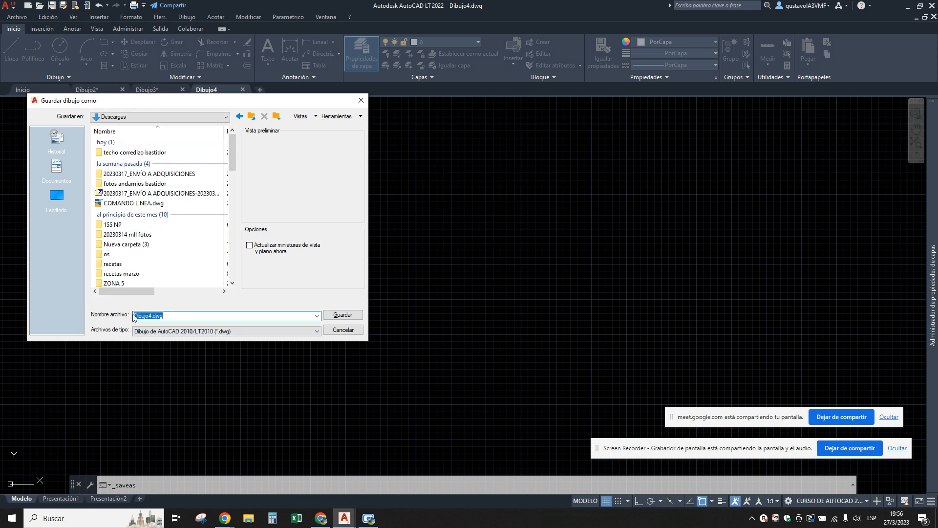
pyautogui.write('PRACTICA')
pyautogui.press('Return')
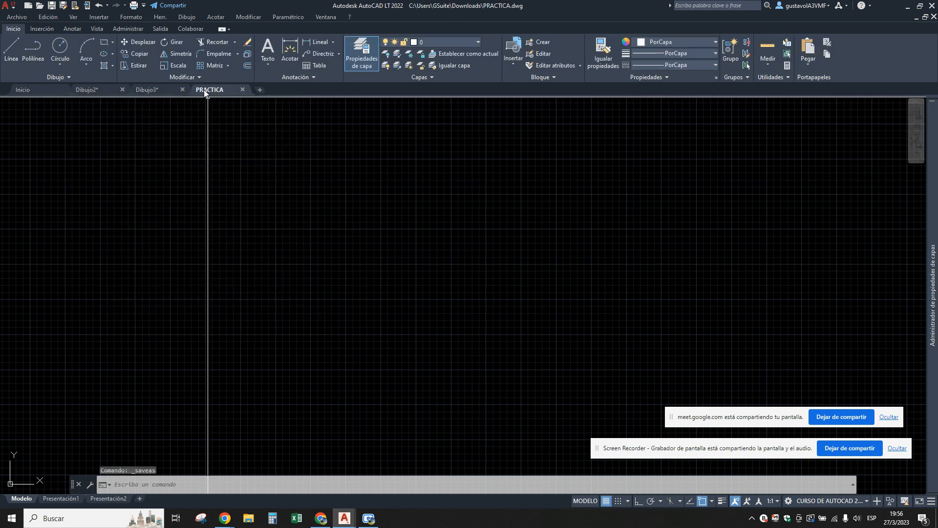
# Switch to File Explorer, maximize its window and check the Descargas folder for the PRACTICA drawing file.
pyautogui.moveTo(208, 92)
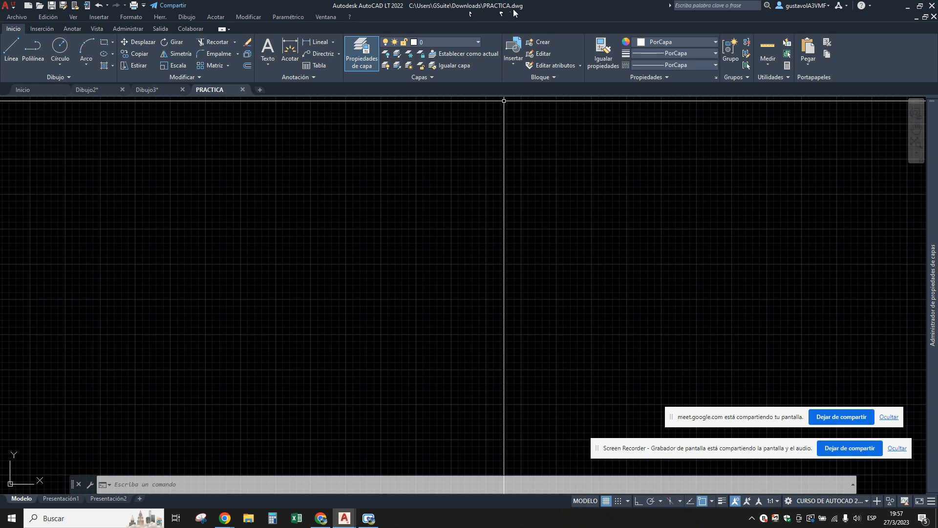
pyautogui.click(249, 521)
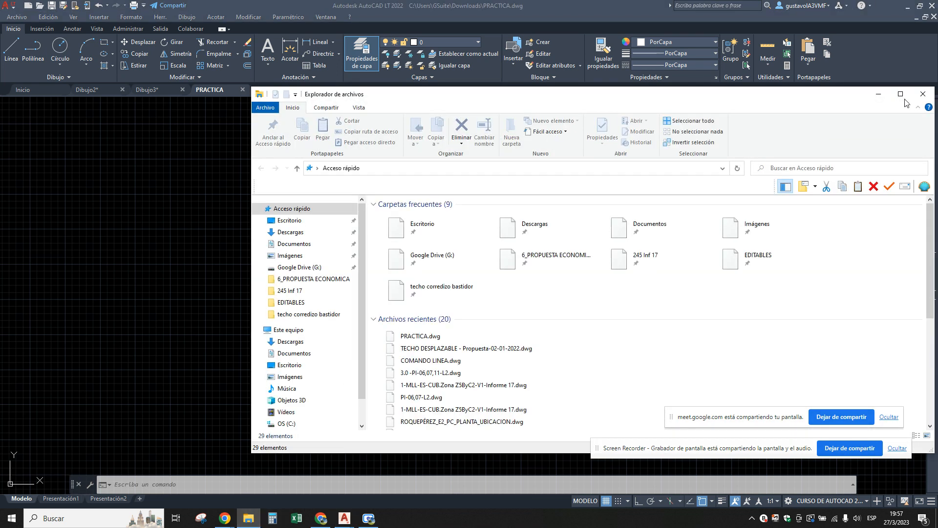
pyautogui.click(900, 95)
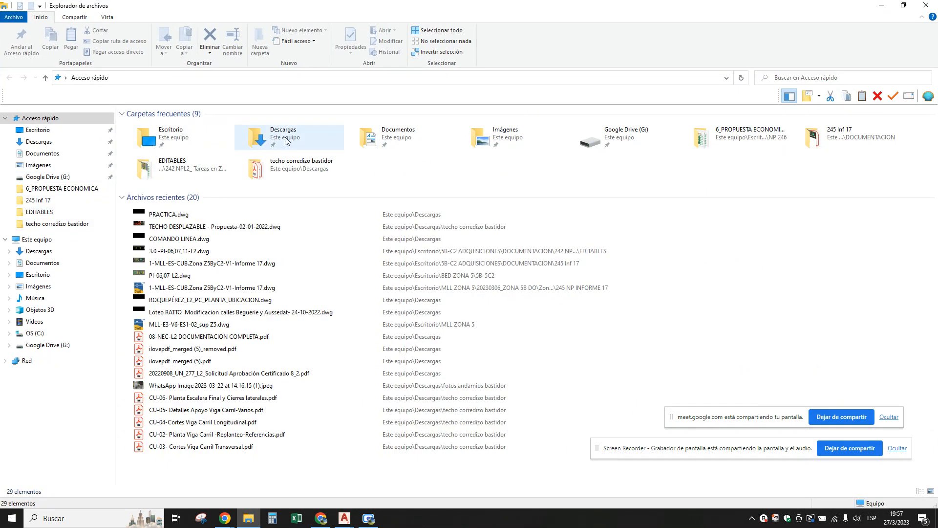
pyautogui.click(287, 141)
pyautogui.doubleClick(288, 140)
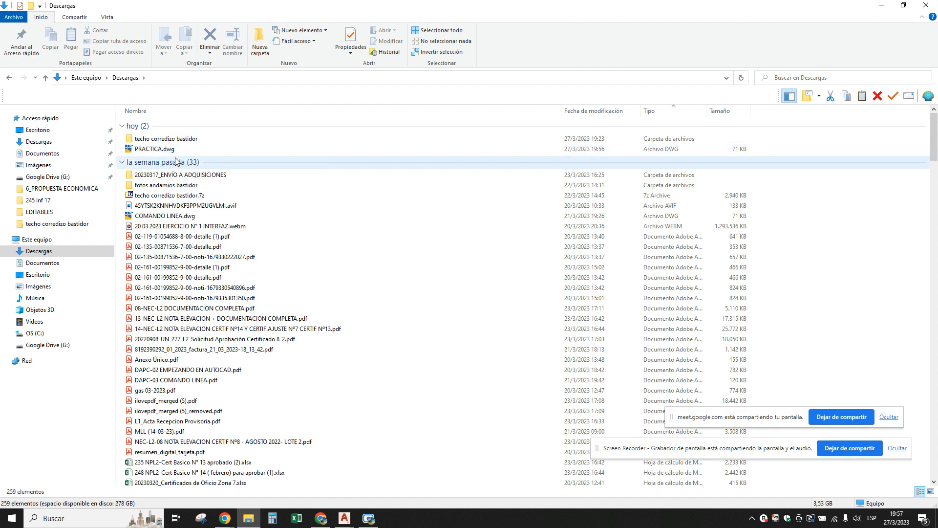
# Switch back to AutoCAD and save the Dibujo3 drawing with the circles as PRACTICA on the Escritorio.
pyautogui.click(345, 519)
pyautogui.click(343, 476)
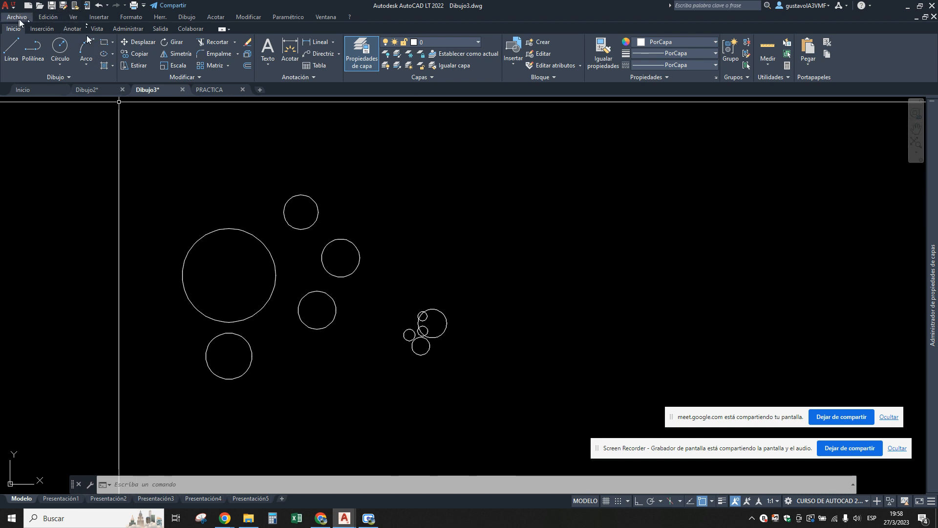
pyautogui.click(18, 18)
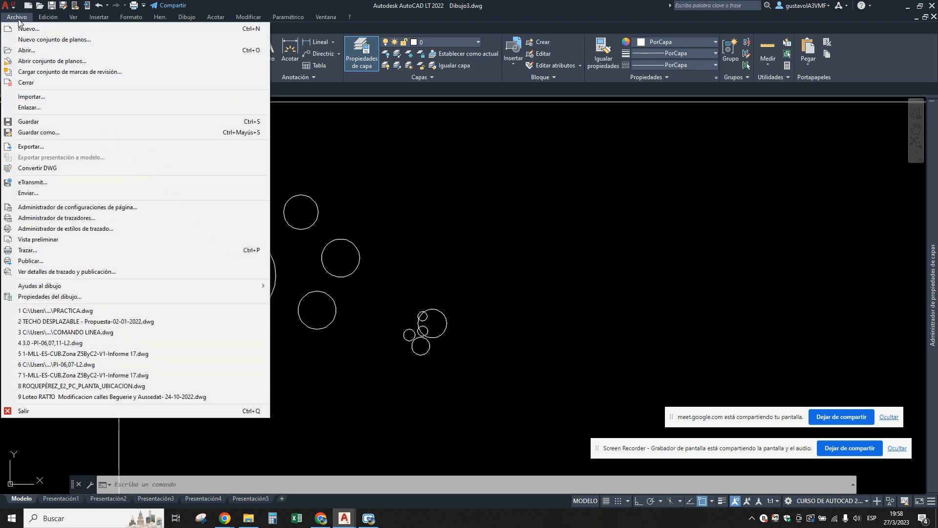
pyautogui.click(27, 133)
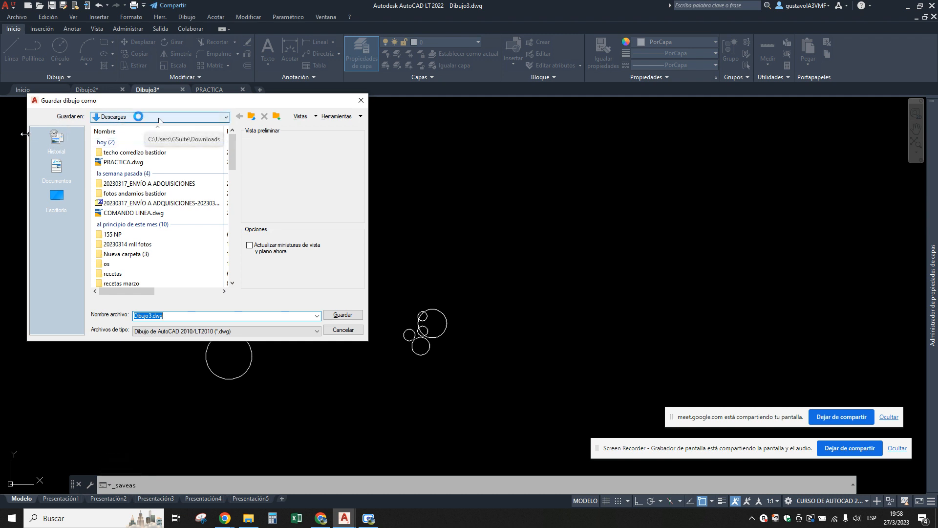
pyautogui.click(138, 118)
pyautogui.click(112, 127)
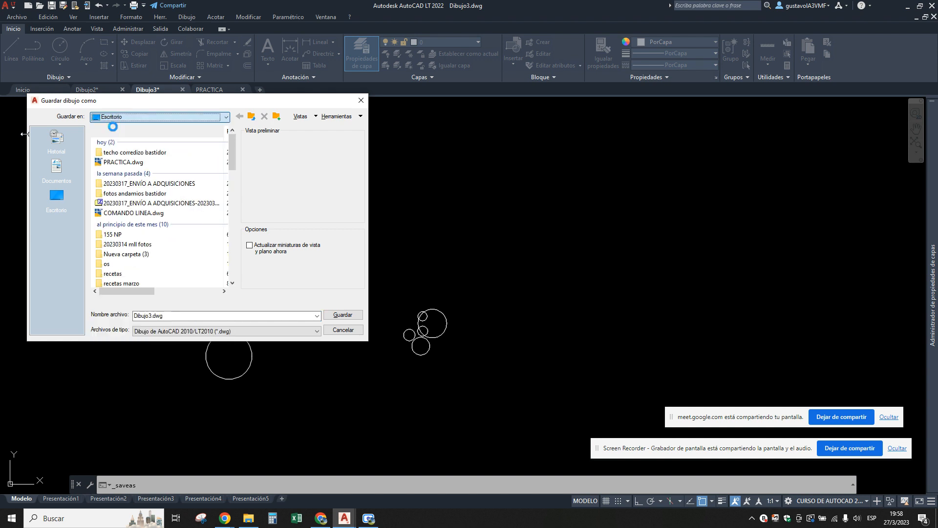
pyautogui.click(174, 316)
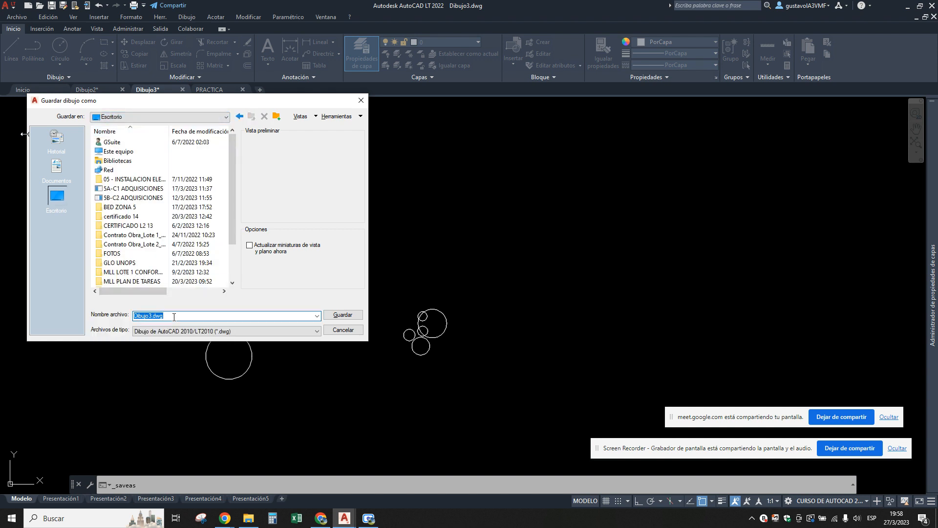
pyautogui.write('PRACTICA 2')
pyautogui.press('BackSpace')
pyautogui.click(343, 315)
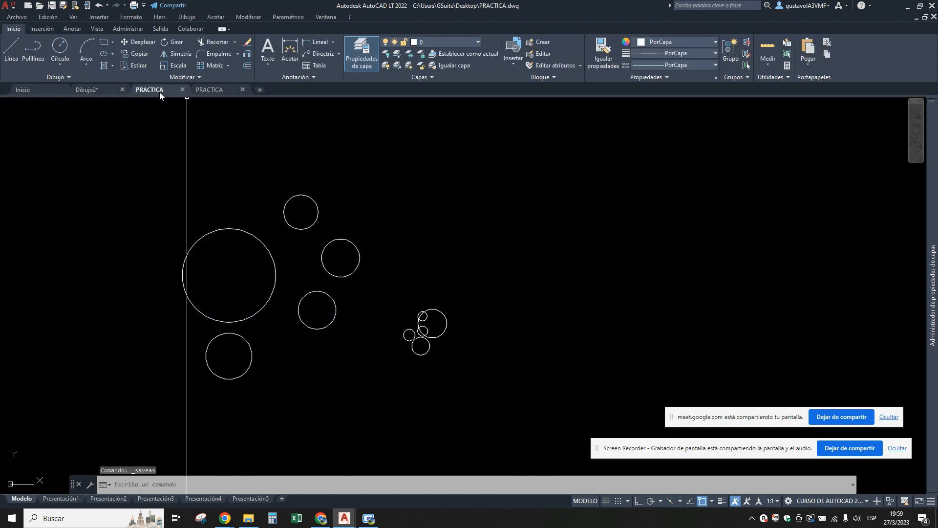
# Compare the two open PRACTICA drawings, the one with the circles and the empty one.
pyautogui.moveTo(151, 91)
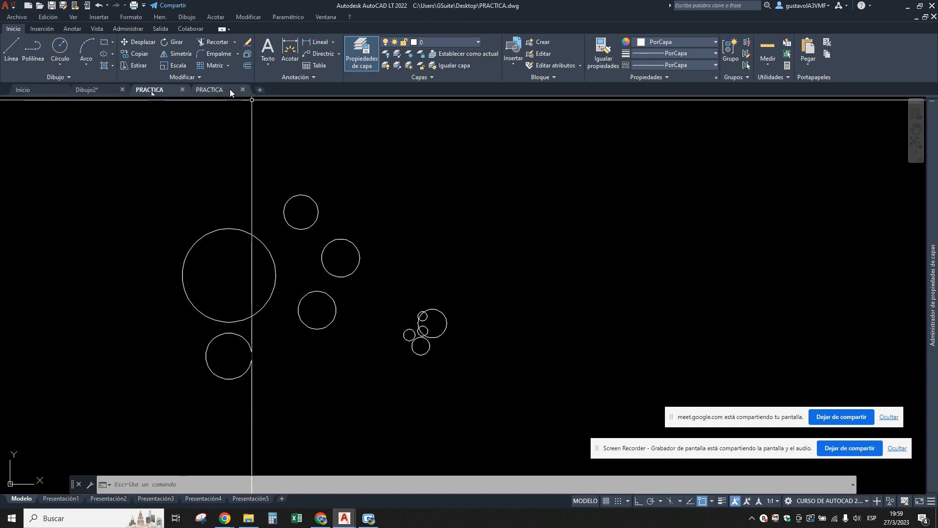
pyautogui.click(215, 91)
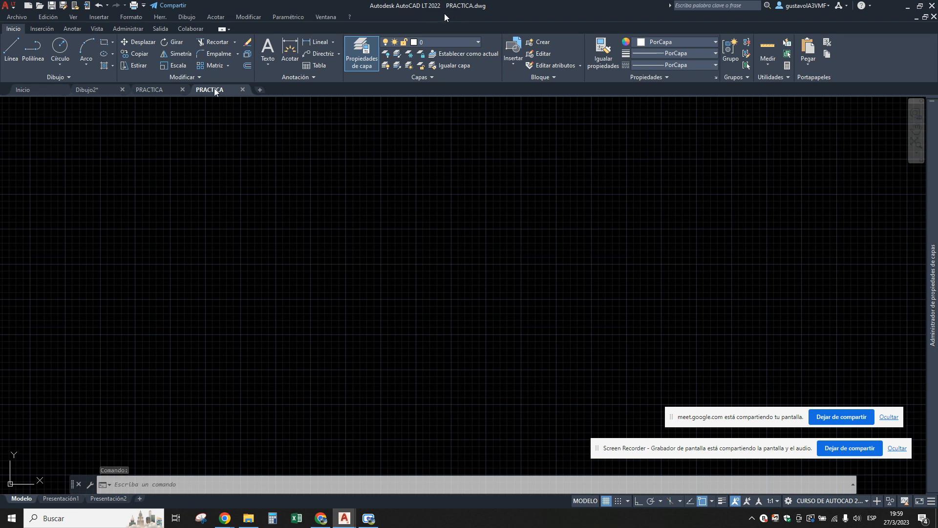
pyautogui.click(155, 90)
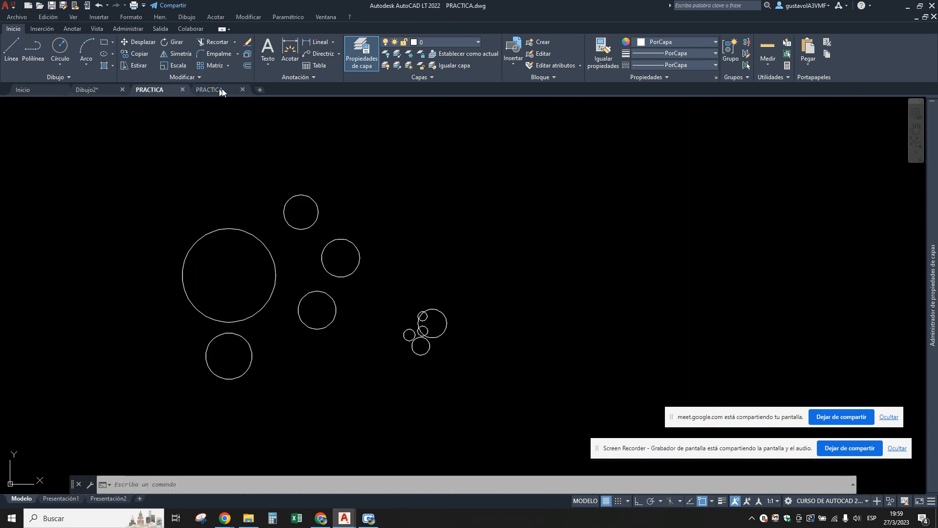
pyautogui.click(215, 90)
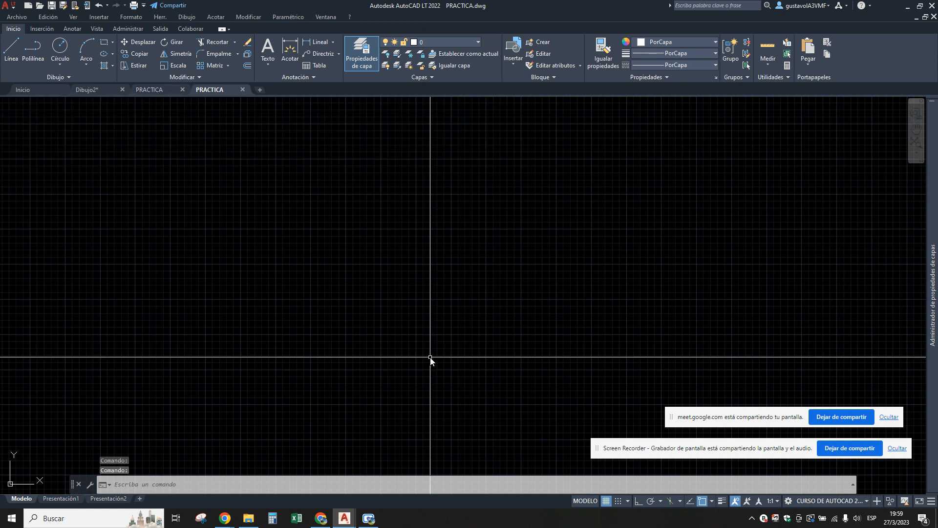
pyautogui.click(157, 90)
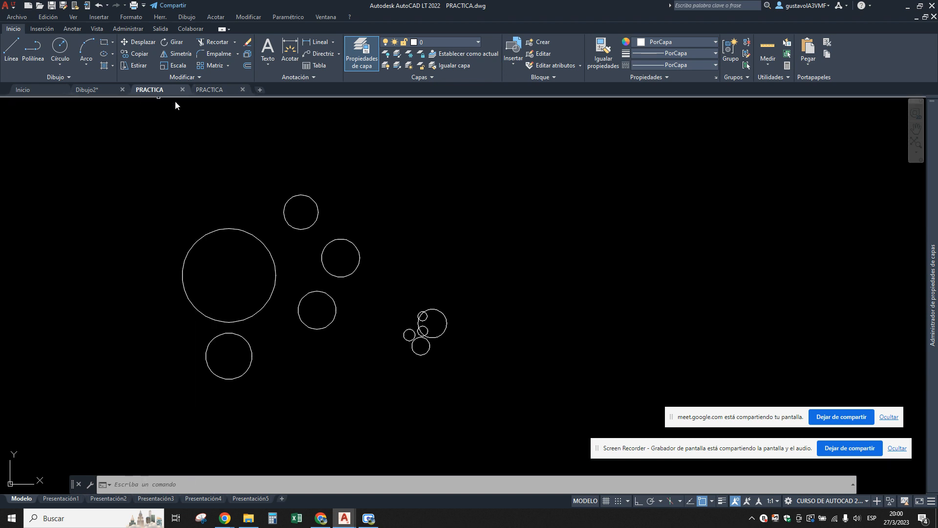
# Draw five separate rectangles of different sizes in the empty PRACTICA drawing and save it.
pyautogui.click(213, 90)
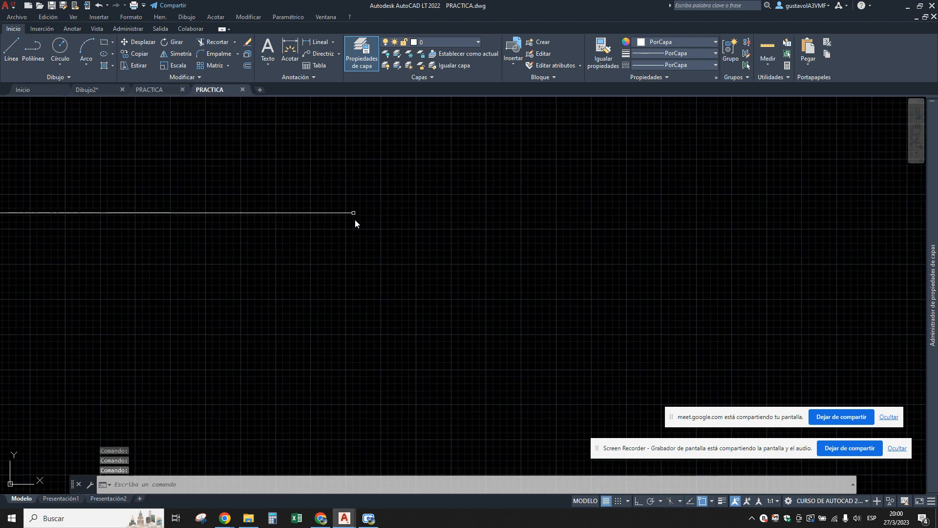
pyautogui.write('REC')
pyautogui.press('Return')
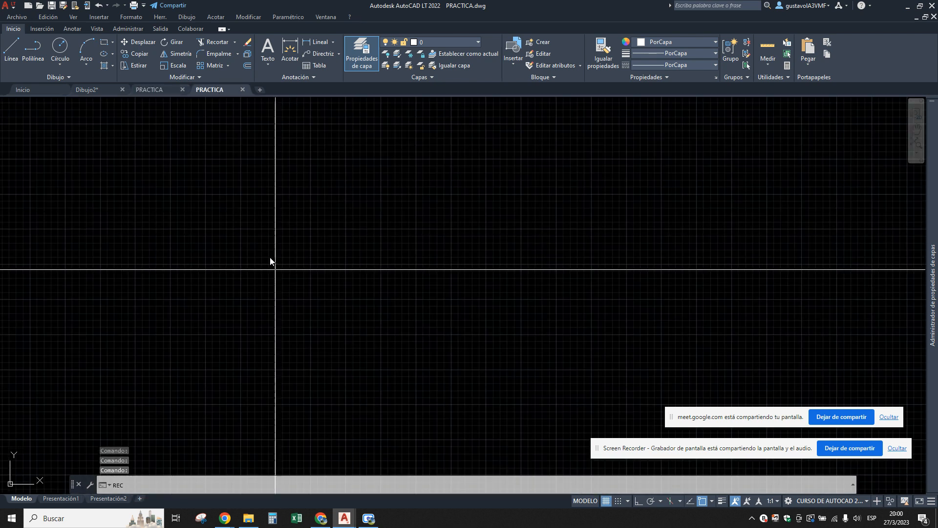
pyautogui.click(269, 257)
pyautogui.click(308, 288)
pyautogui.press('Return')
pyautogui.click(302, 219)
pyautogui.click(334, 254)
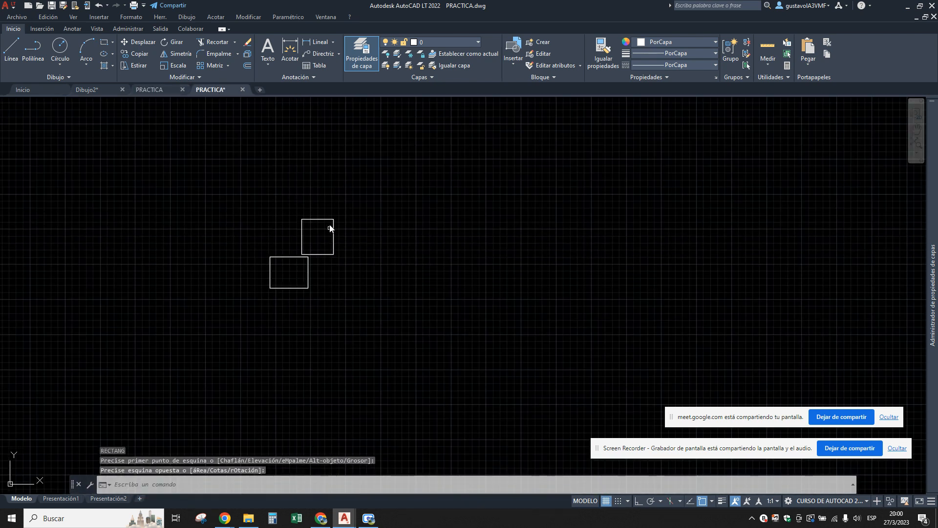
pyautogui.press('Return')
pyautogui.click(339, 275)
pyautogui.click(373, 304)
pyautogui.press('Return')
pyautogui.click(346, 232)
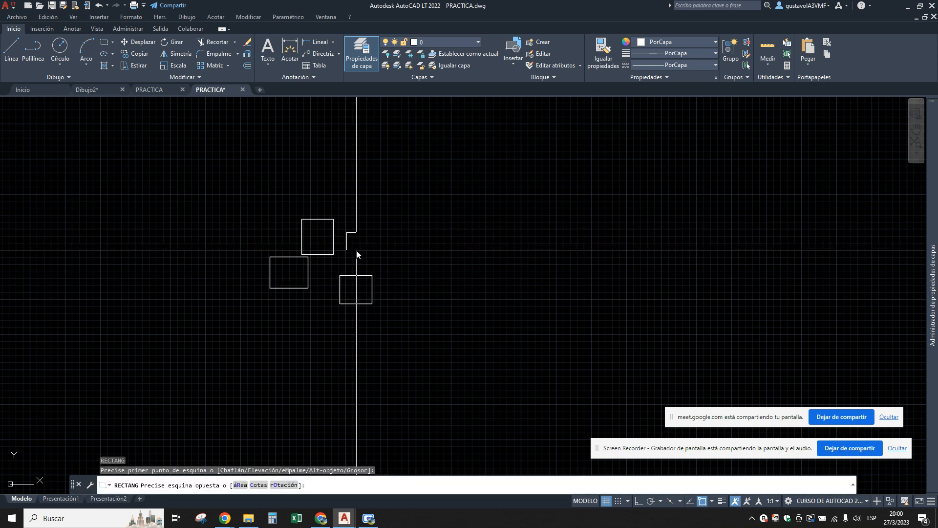
pyautogui.click(356, 250)
pyautogui.press('Return')
pyautogui.click(316, 304)
pyautogui.click(334, 326)
pyautogui.press('Escape')
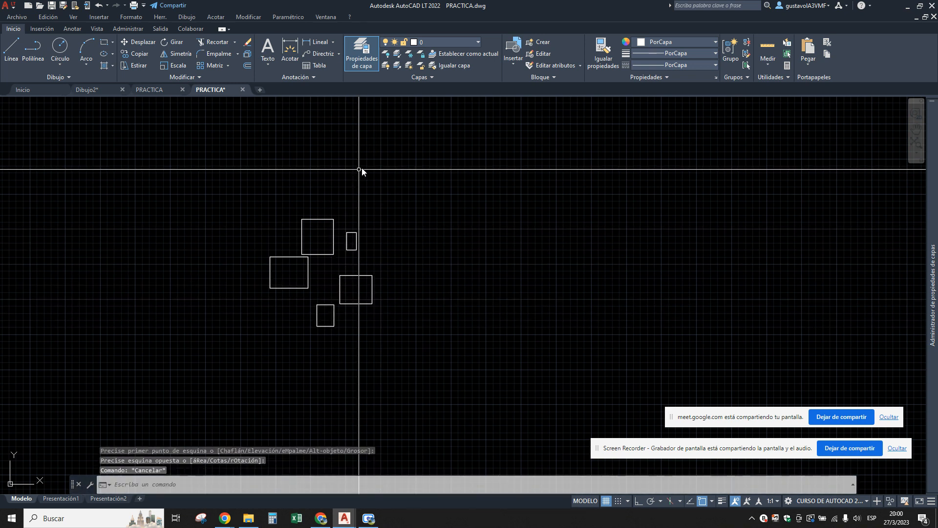
pyautogui.click(50, 6)
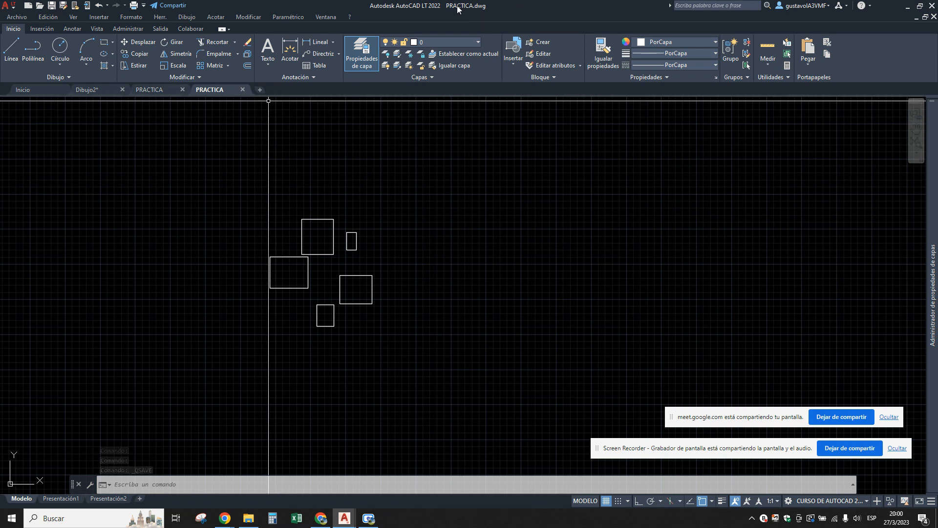
# Compare the two PRACTICA drawings again, and check for their saved files in the Descargas and Escritorio folders in File Explorer.
pyautogui.click(151, 89)
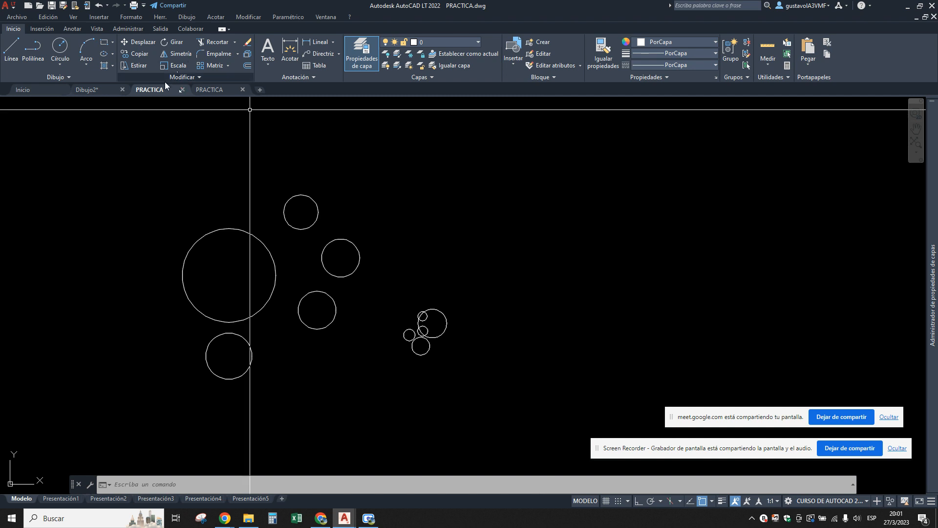
pyautogui.click(206, 88)
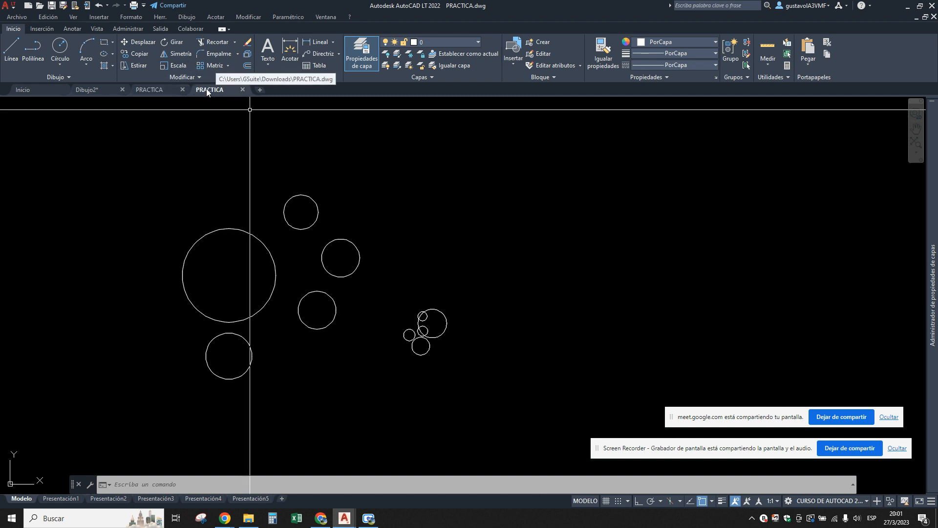
pyautogui.click(148, 90)
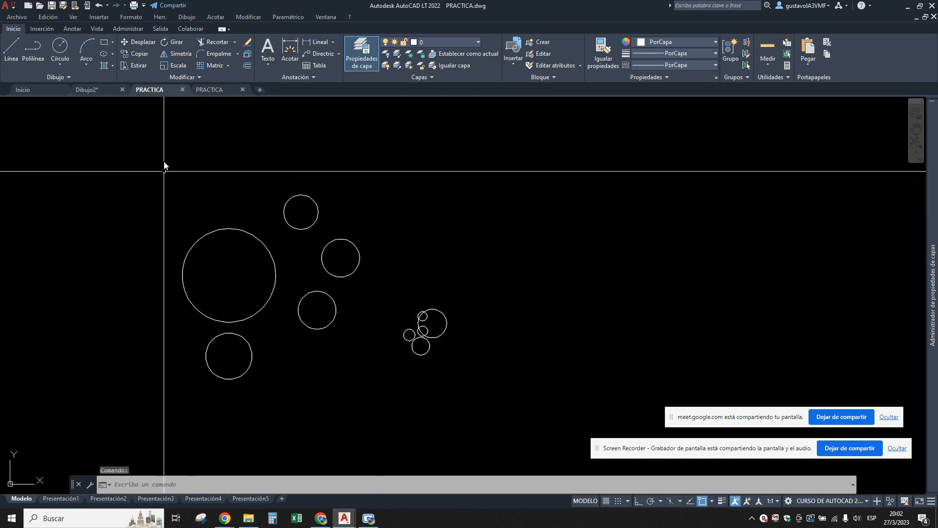
pyautogui.click(248, 518)
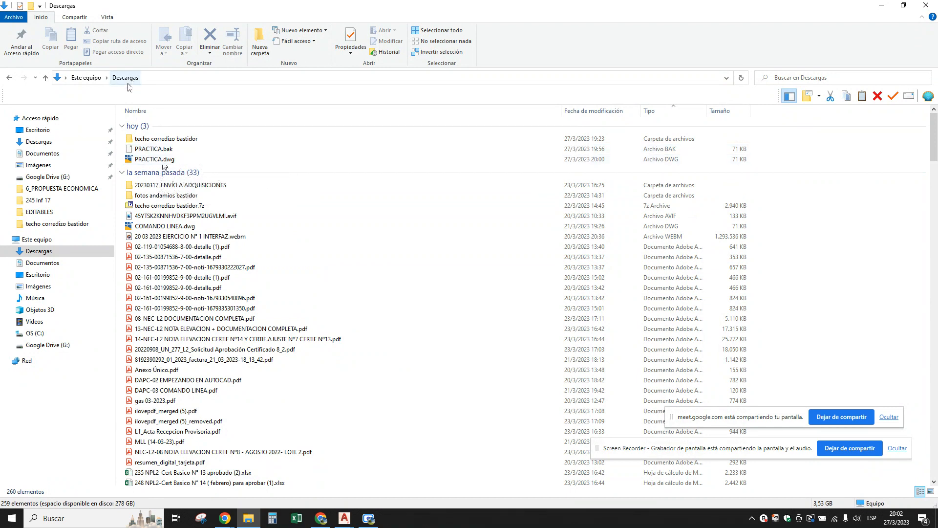
pyautogui.click(38, 130)
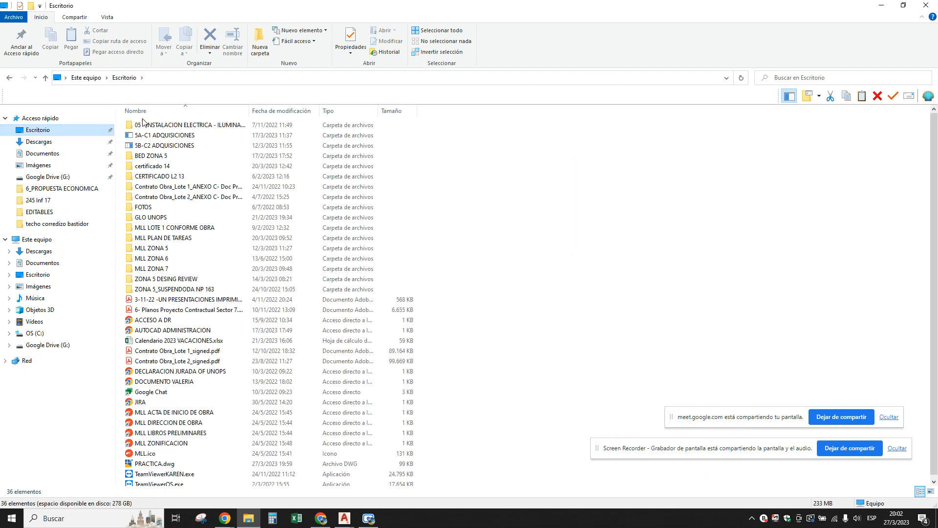
# Locate and select the PRACTICA.dwg file in the Escritorio folder.
pyautogui.scroll(-1, 294, 318)
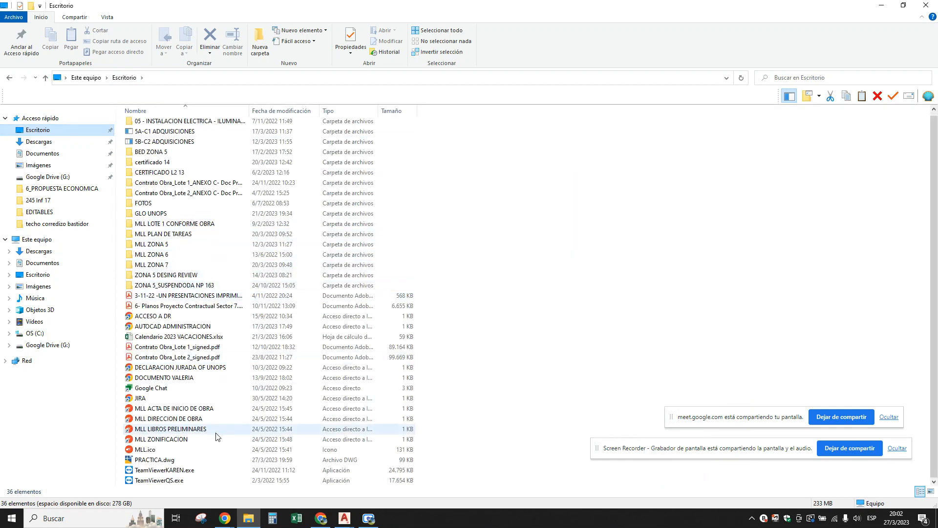
pyautogui.scroll(1, 160, 435)
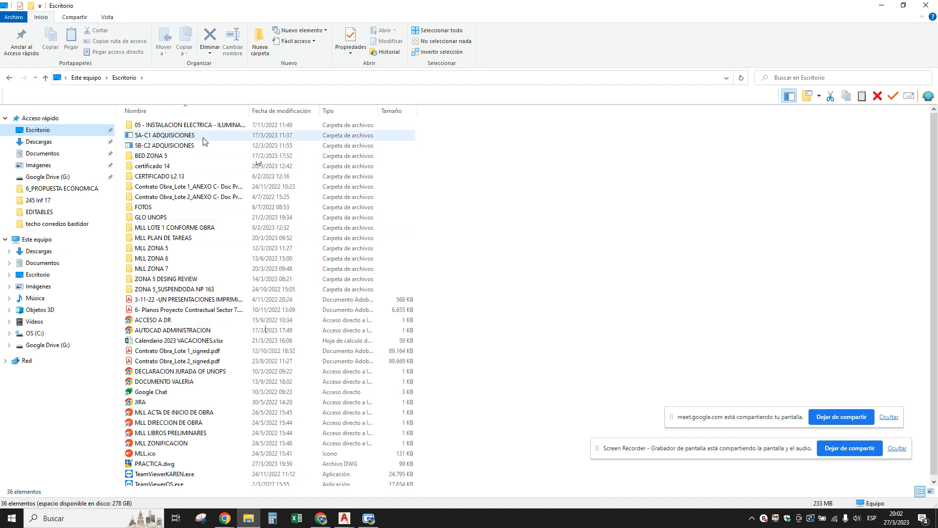
pyautogui.scroll(-1, 166, 467)
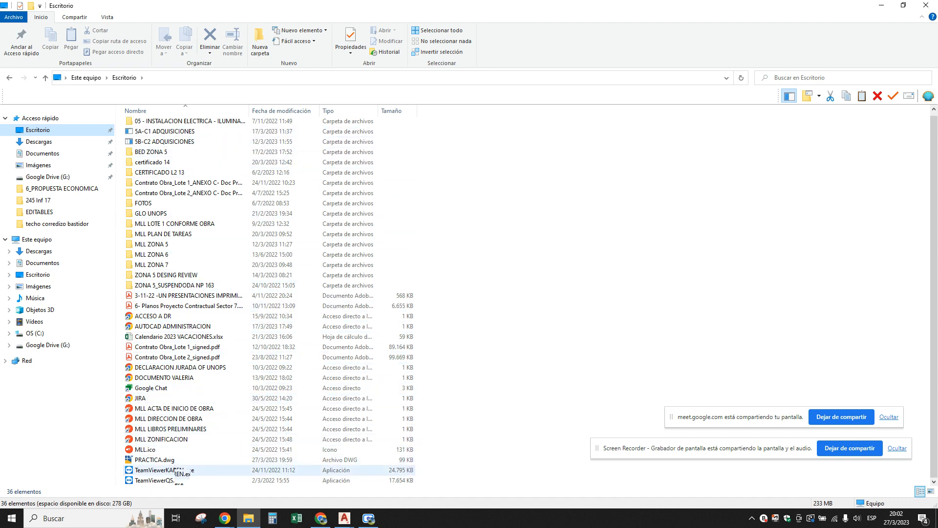
pyautogui.click(151, 458)
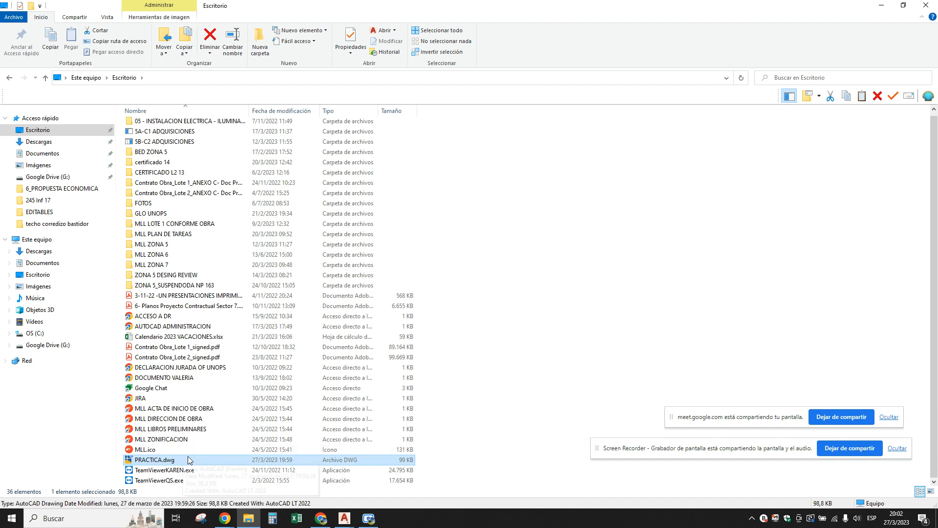
# Switch back to AutoCAD and view the PRACTICA drawing with the circles, followed by the one with the rectangles.
pyautogui.moveTo(342, 522)
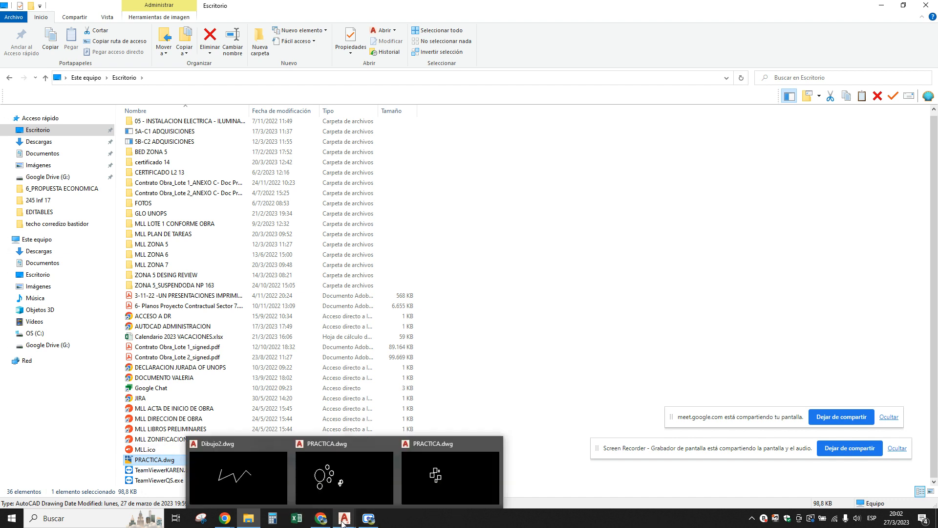
pyautogui.click(345, 476)
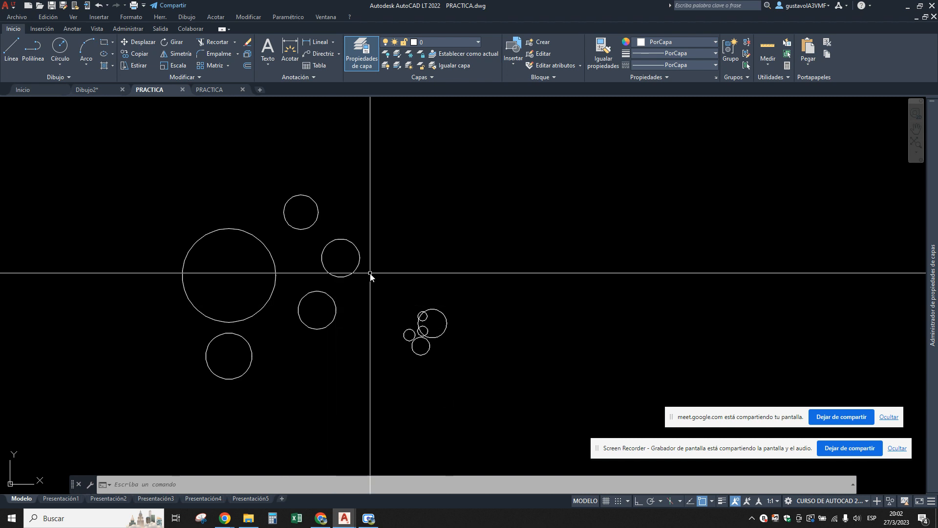
pyautogui.click(210, 89)
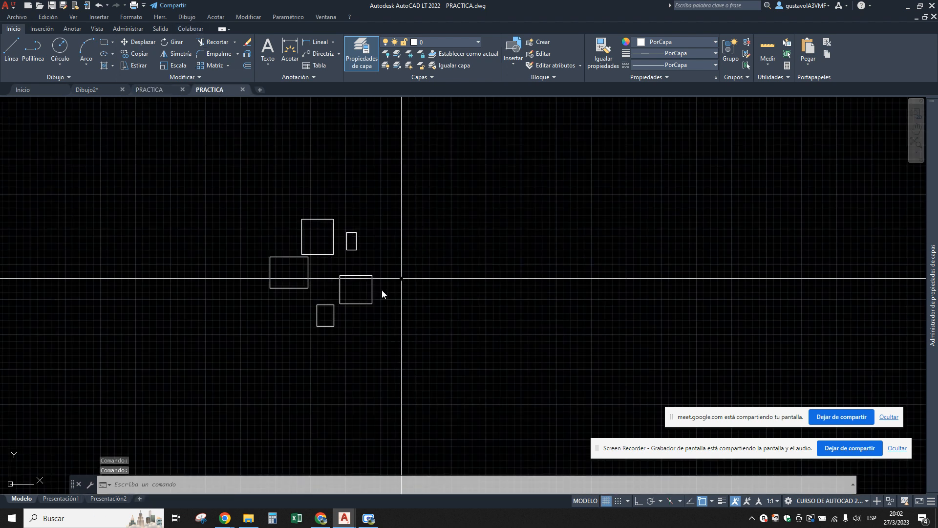
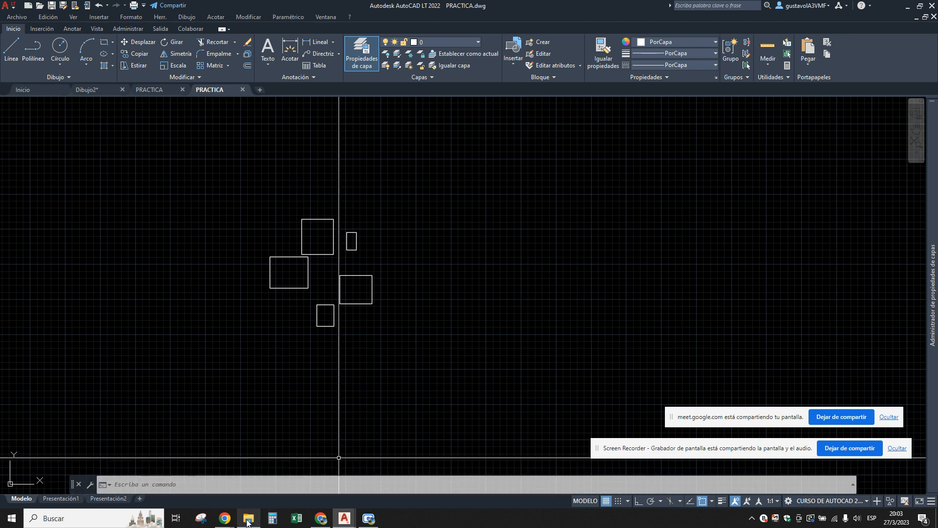
# Close the PRACTICA drawing with the rectangles and the PRACTICA drawing with the circles.
pyautogui.moveTo(248, 522)
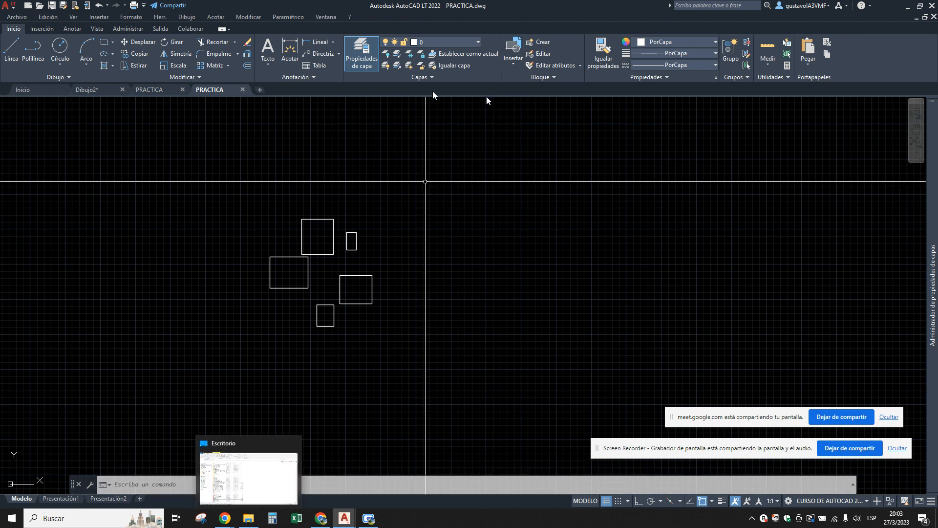
pyautogui.click(243, 90)
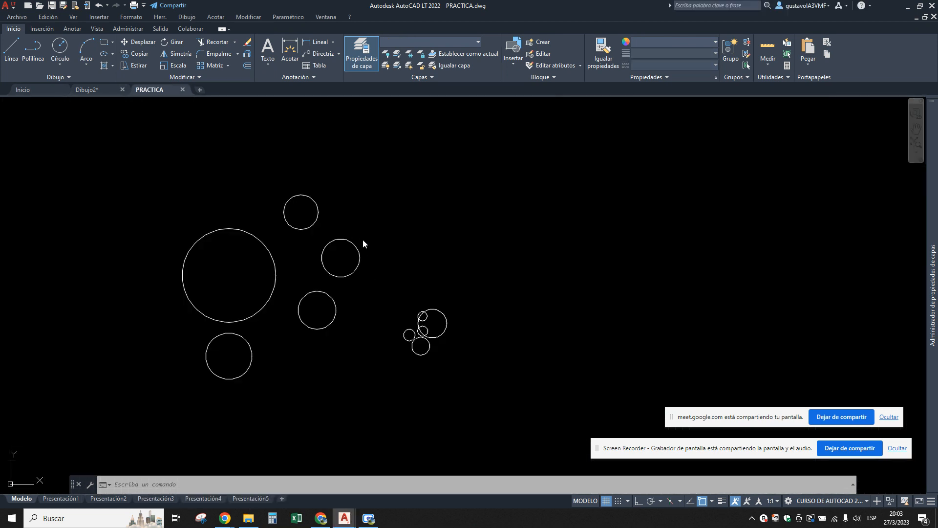
pyautogui.click(183, 89)
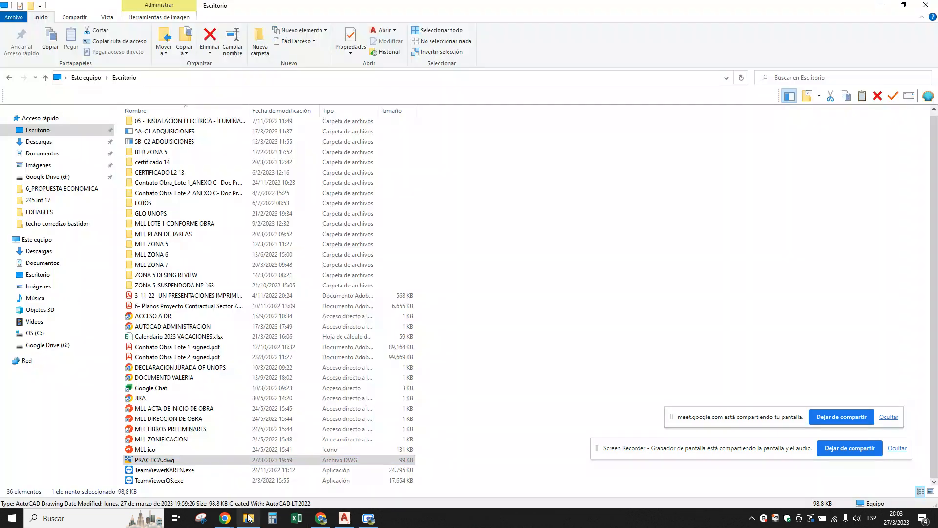
# Open PRACTICA.dwg from the Escritorio folder in File Explorer to check its contents, and close the drawing again.
pyautogui.click(248, 518)
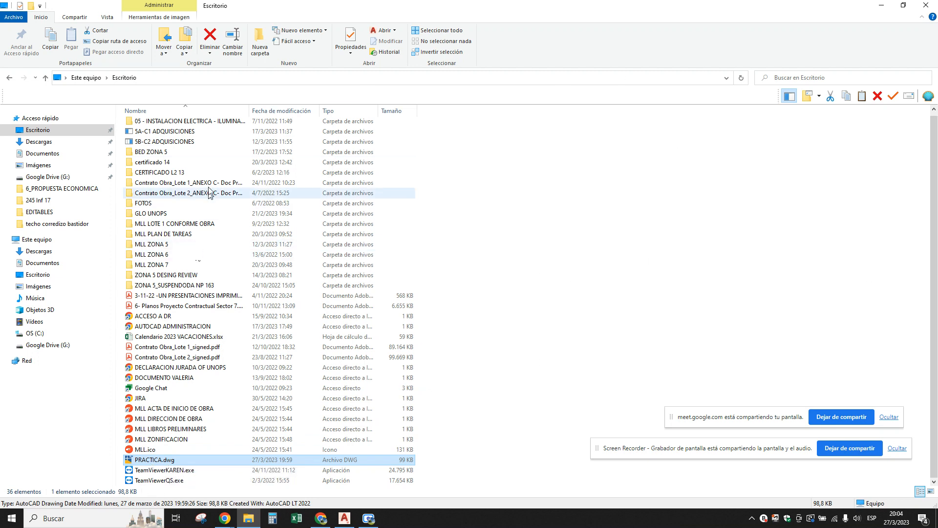
pyautogui.doubleClick(135, 460)
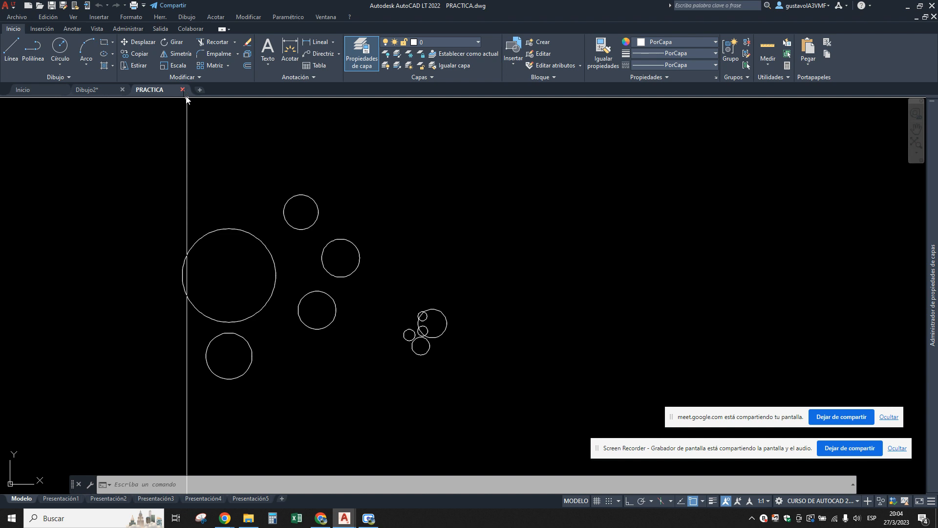
pyautogui.click(248, 518)
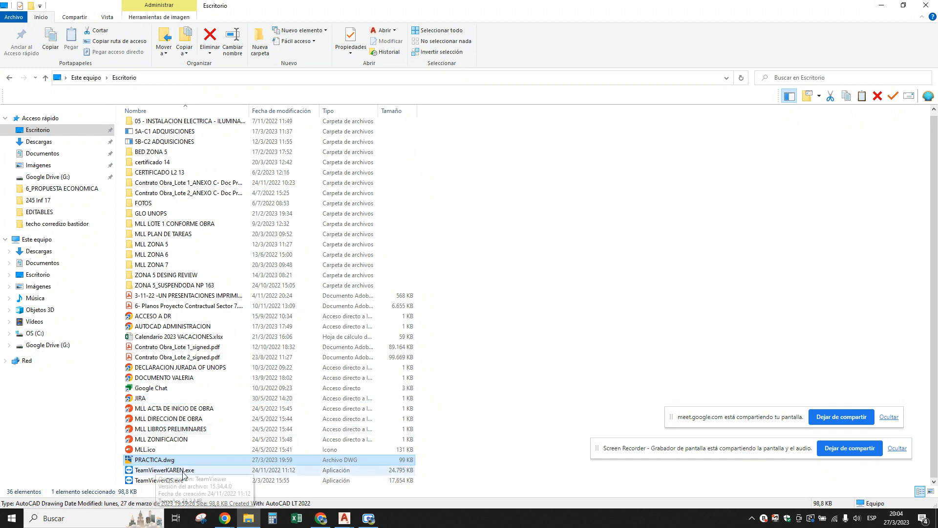
pyautogui.click(344, 518)
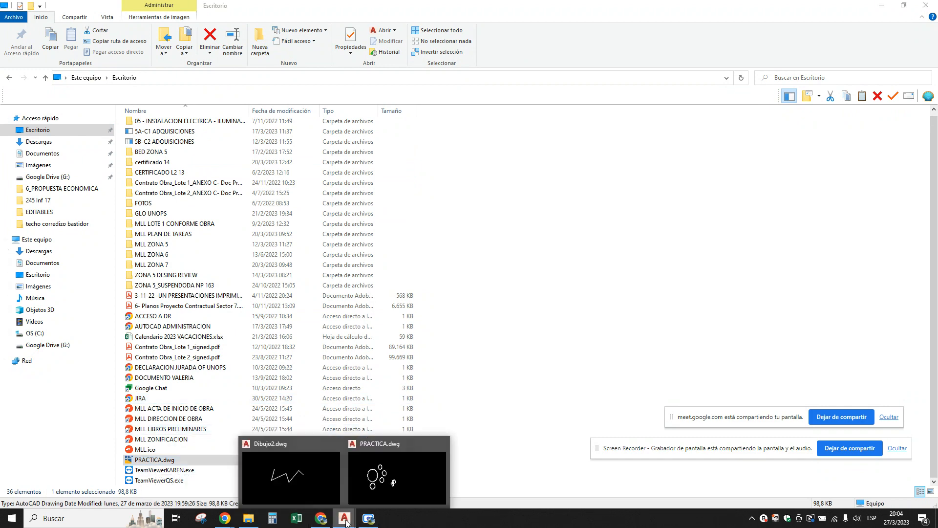
pyautogui.click(376, 498)
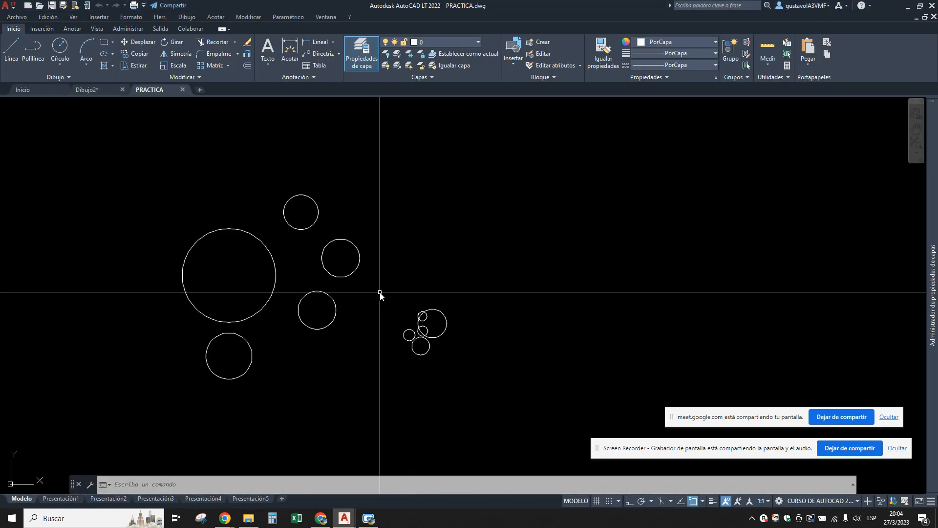
pyautogui.click(182, 90)
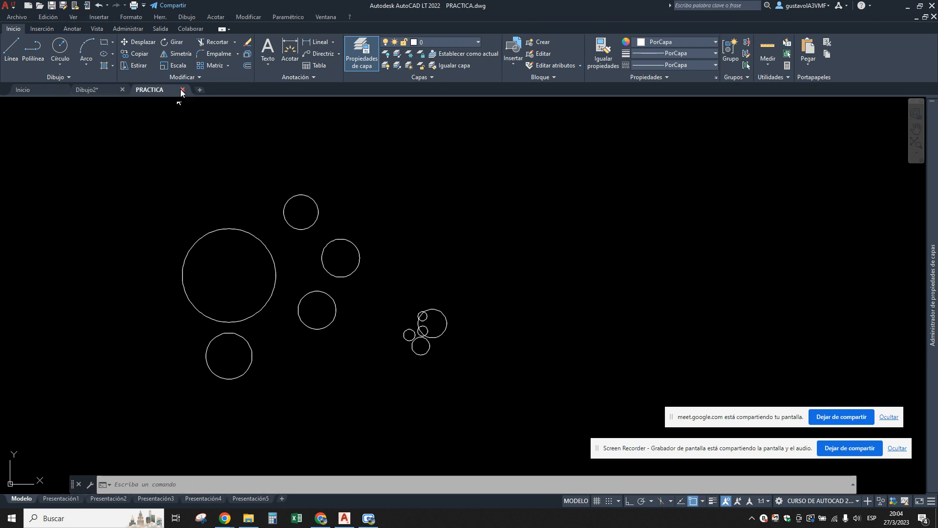
# Rename PRACTICA.dwg in the Escritorio folder in File Explorer as PRACTICA-CIRCULOS.dwg.
pyautogui.click(249, 518)
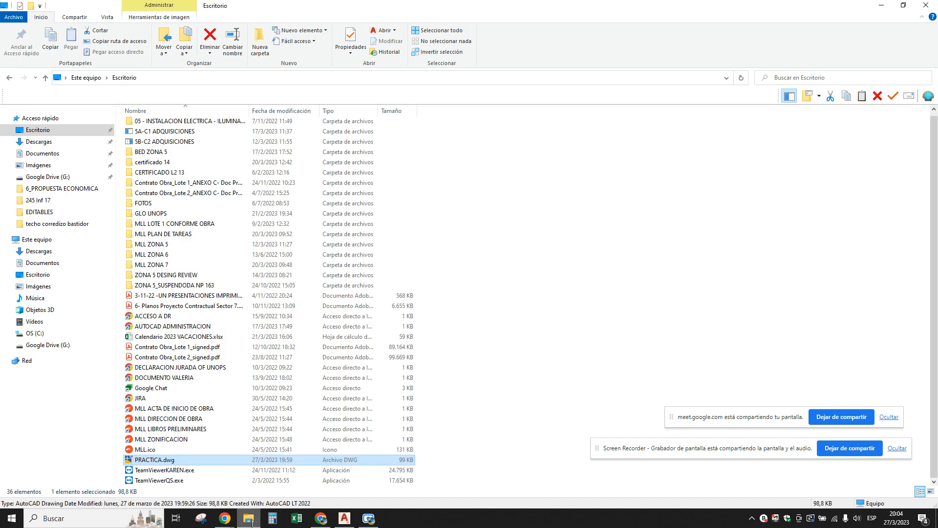
pyautogui.click(161, 460)
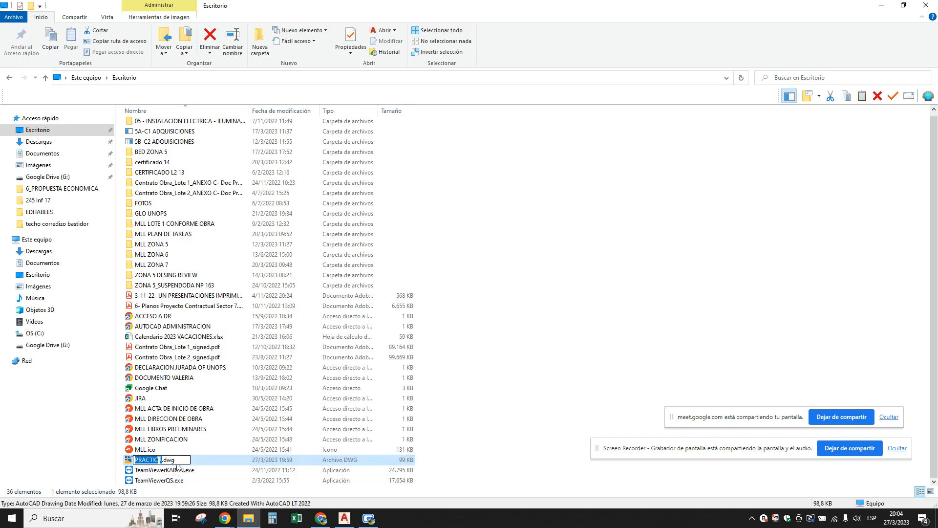
pyautogui.click(158, 459)
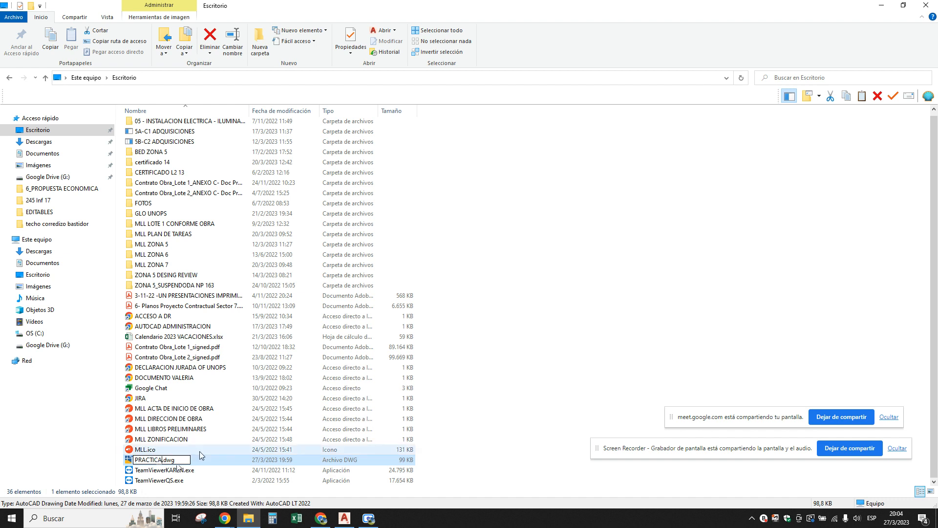
pyautogui.press('Right')
pyautogui.write('-CIRCULOS')
pyautogui.press('Return')
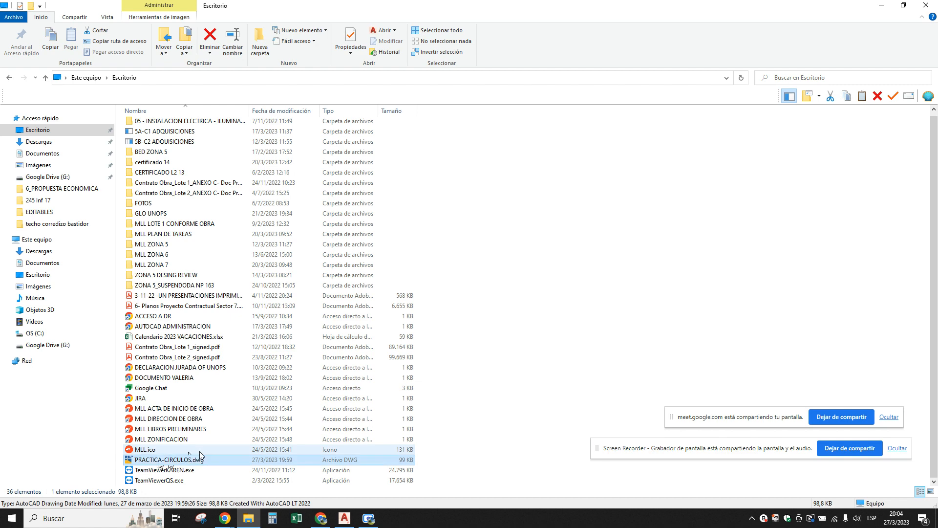
# Open PRACTICA-CIRCULOS.dwg in AutoCAD to check it, close it and return to File Explorer.
pyautogui.doubleClick(161, 461)
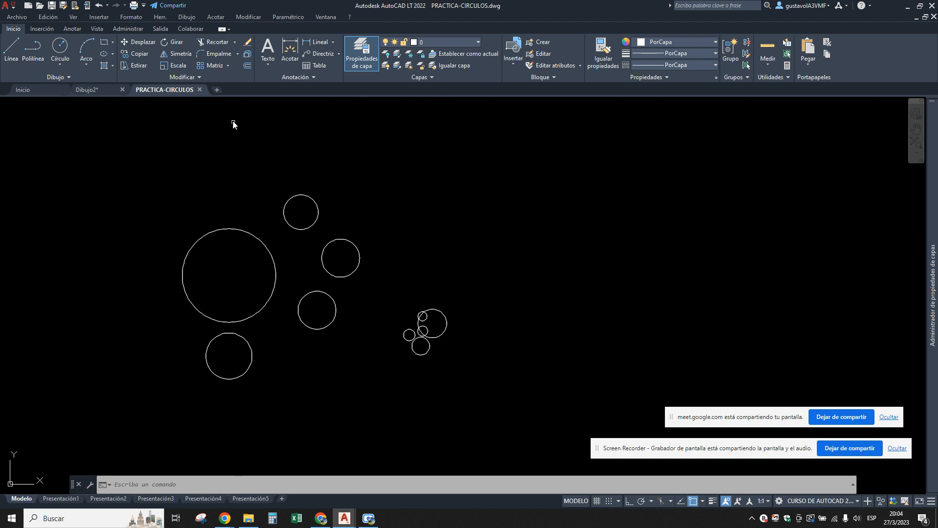
pyautogui.click(201, 90)
pyautogui.click(249, 518)
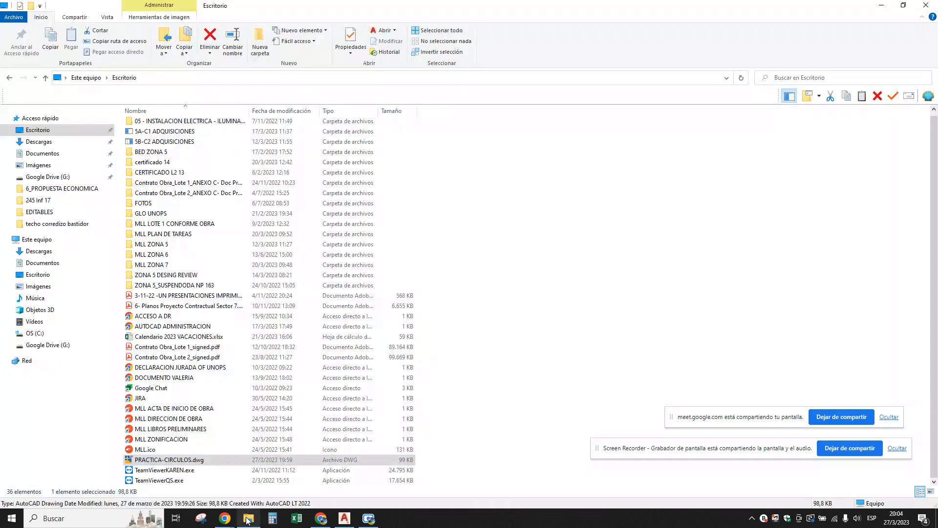
# Move PRACTICA-CIRCULOS.dwg from the Escritorio folder to the Descargas folder by cutting and pasting it.
pyautogui.rightClick(167, 461)
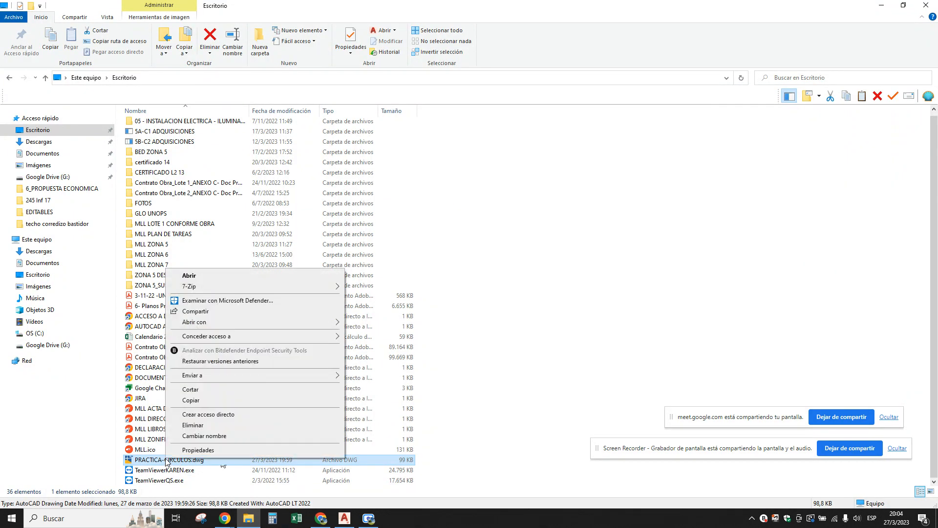
pyautogui.click(191, 390)
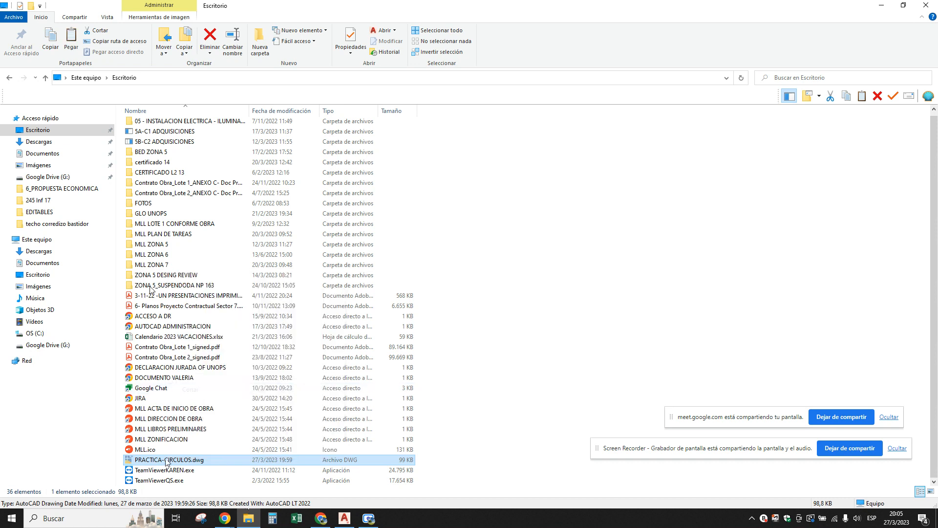
pyautogui.click(39, 142)
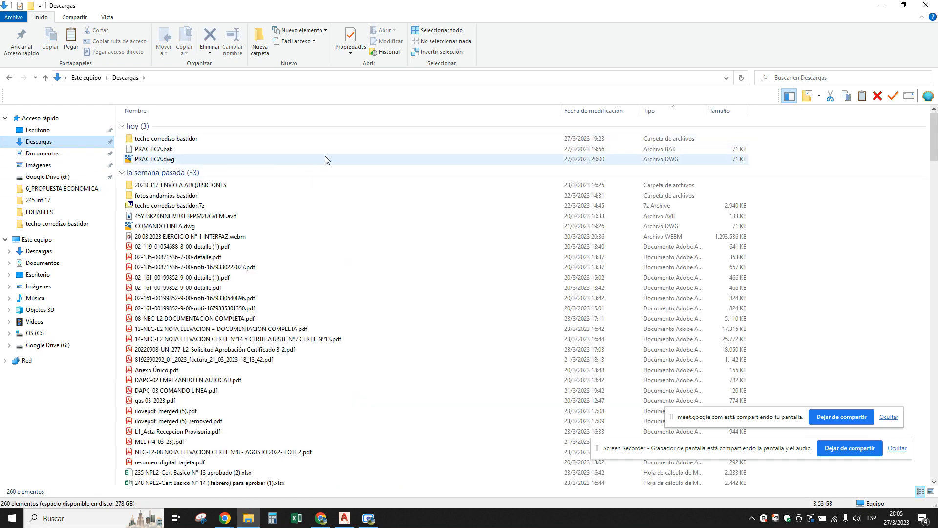
pyautogui.rightClick(372, 145)
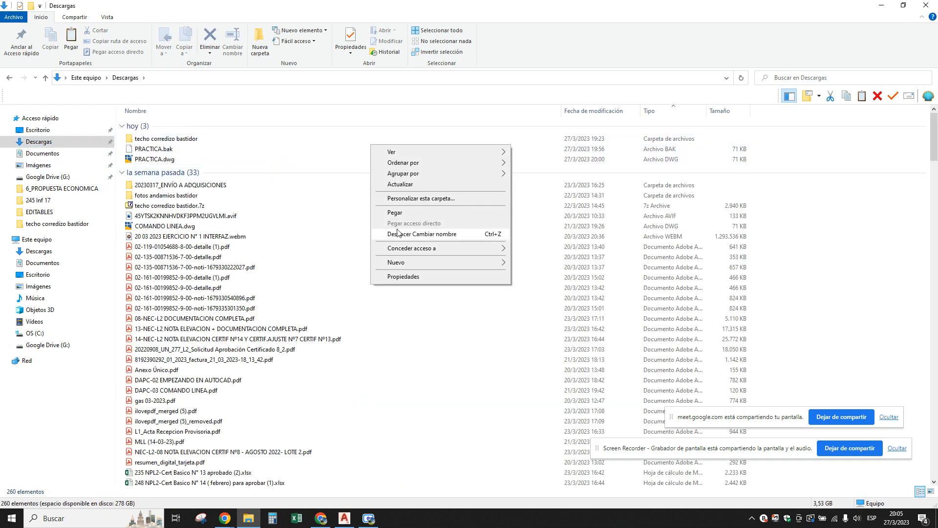
pyautogui.click(396, 213)
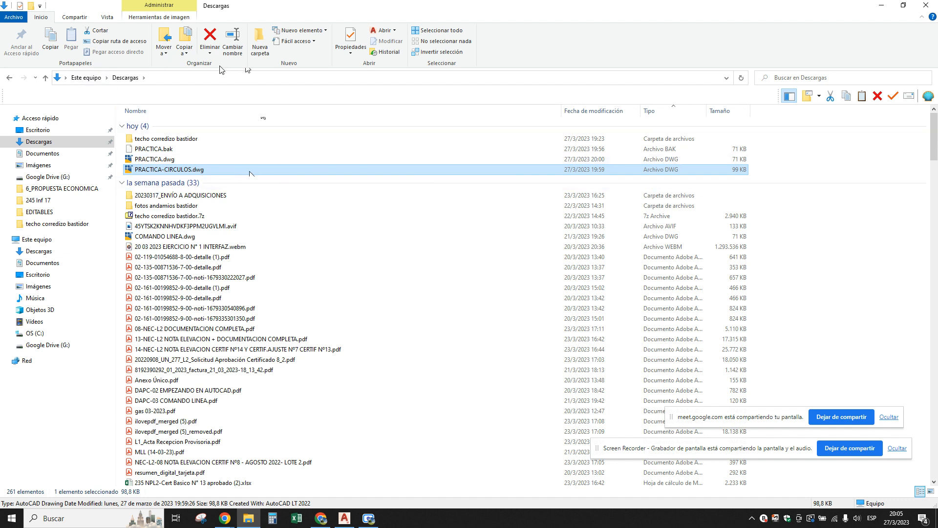
# Move PRACTICA-CIRCULOS.dwg from the Descargas folder back to the Escritorio folder by cutting and pasting it.
pyautogui.rightClick(179, 170)
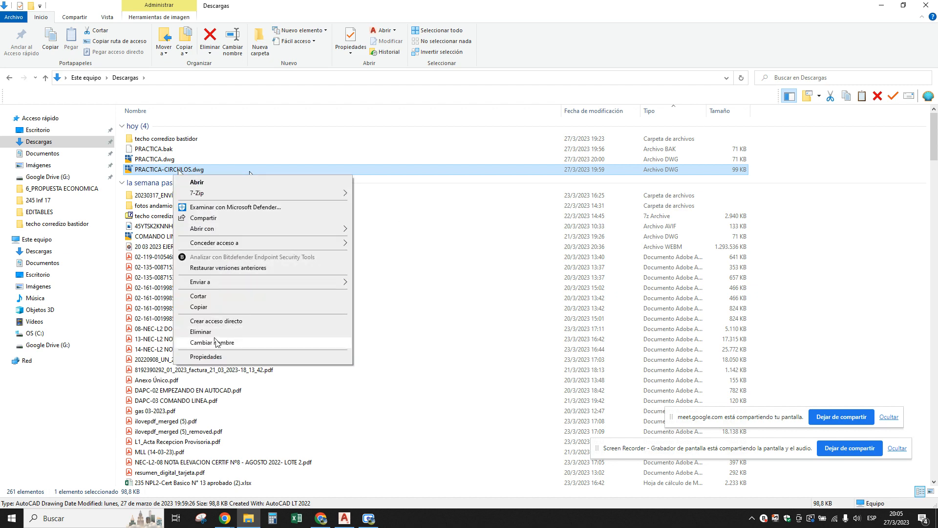
pyautogui.click(208, 299)
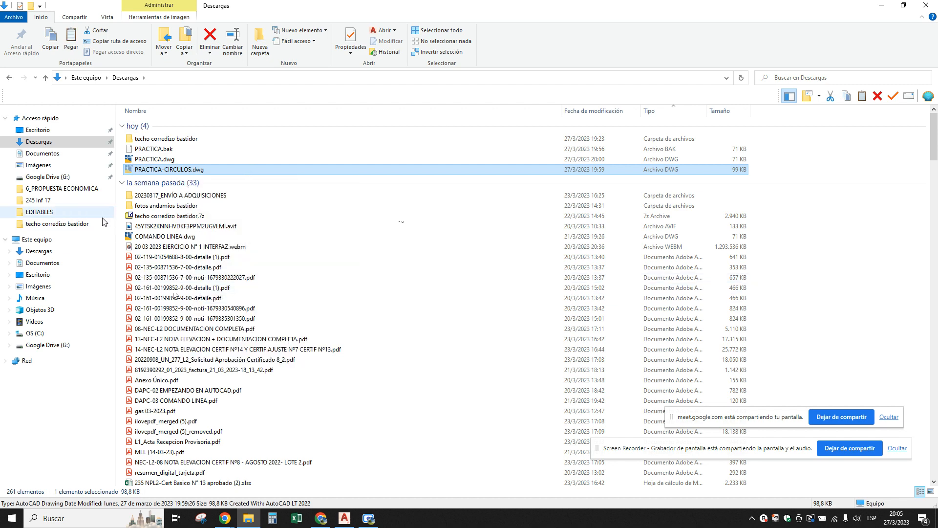
pyautogui.click(39, 130)
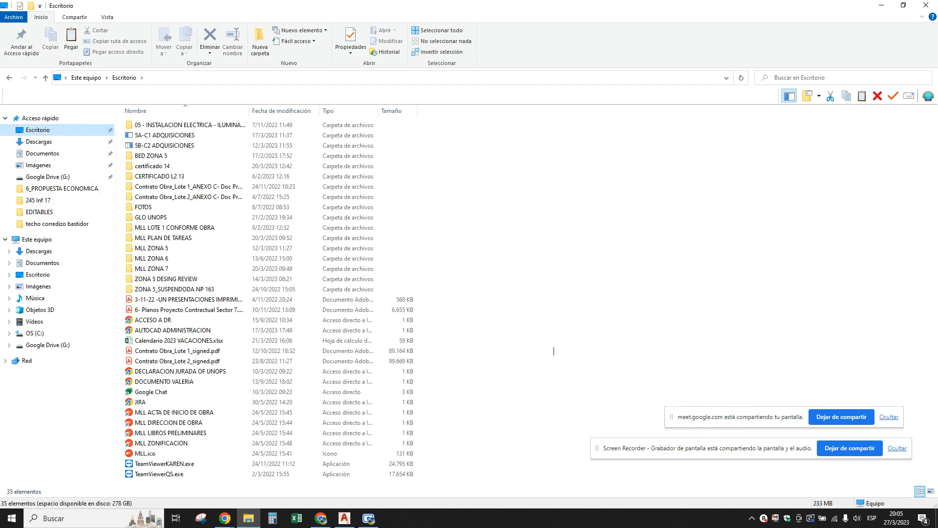
pyautogui.rightClick(552, 347)
pyautogui.click(575, 402)
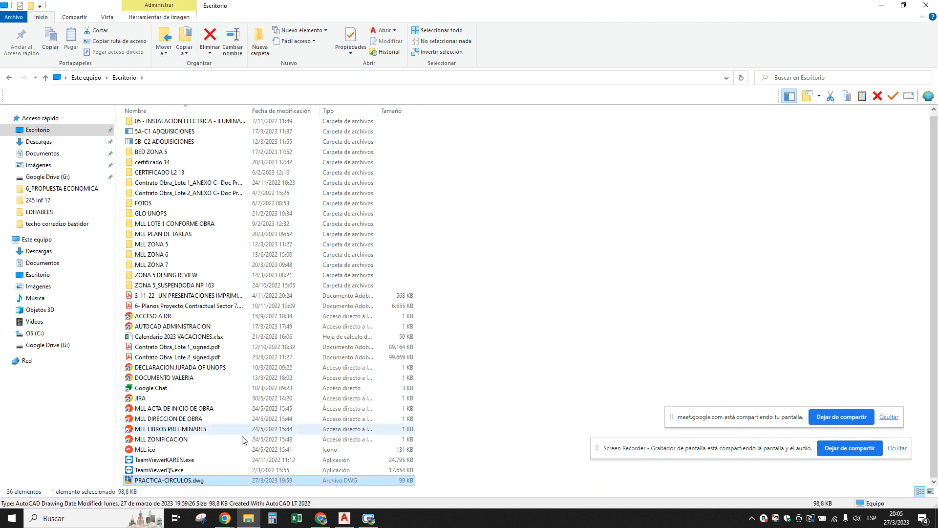
# Rename PRACTICA-CIRCULOS.dwg in the Escritorio folder as PRACTICA.dwg.
pyautogui.click(158, 480)
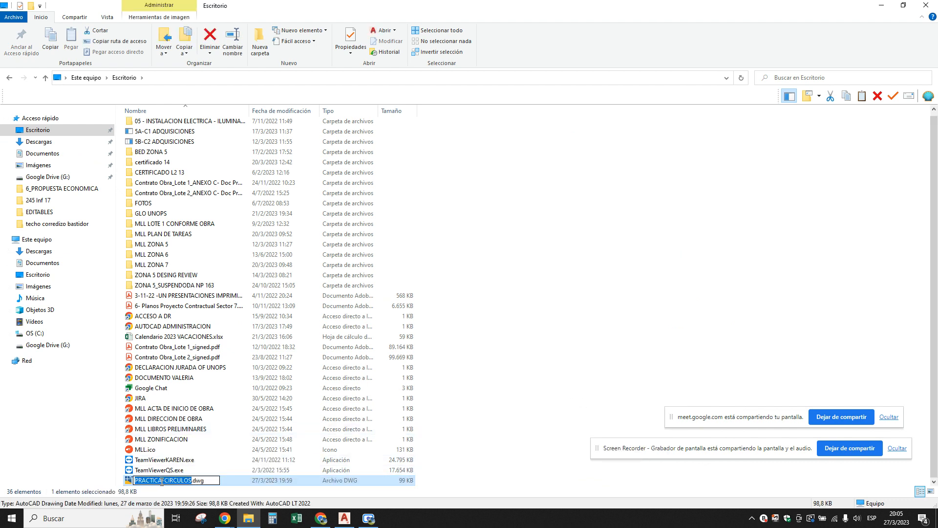
pyautogui.click(162, 482)
pyautogui.press('Delete')
pyautogui.press('Delete')
pyautogui.press('Delete')
pyautogui.press('Delete')
pyautogui.press('Delete')
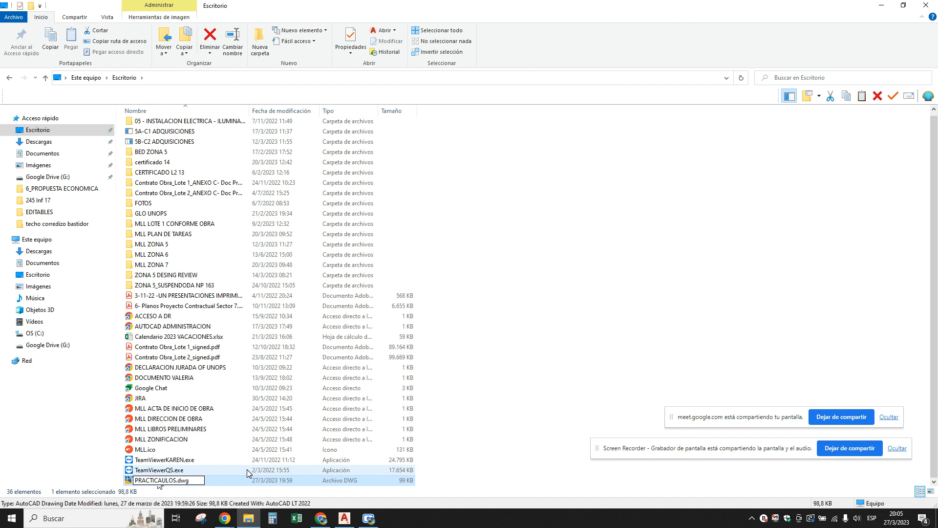
pyautogui.press('Delete')
pyautogui.press('Delete')
pyautogui.press('Delete')
pyautogui.press('Delete')
pyautogui.press('Return')
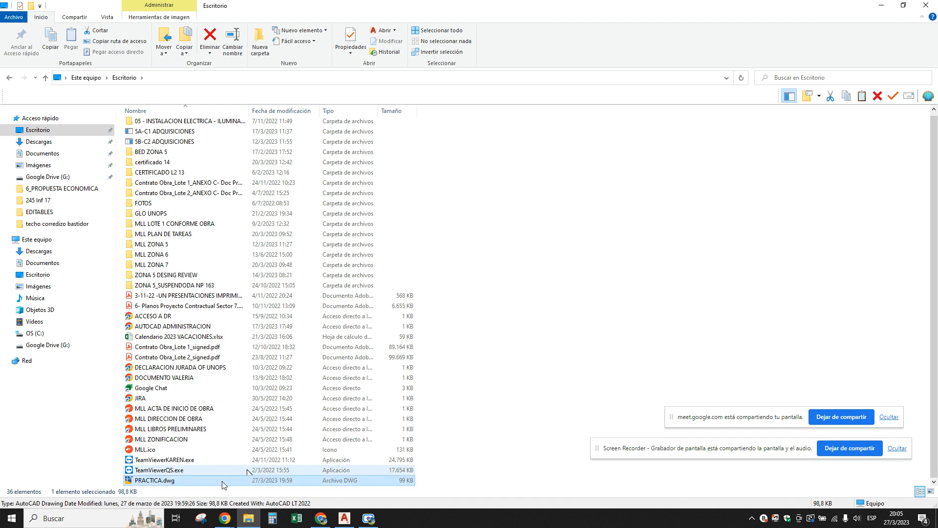
# Try to move PRACTICA.dwg from the Escritorio folder into the Descargas folder, which holds a file of the same name.
pyautogui.rightClick(142, 480)
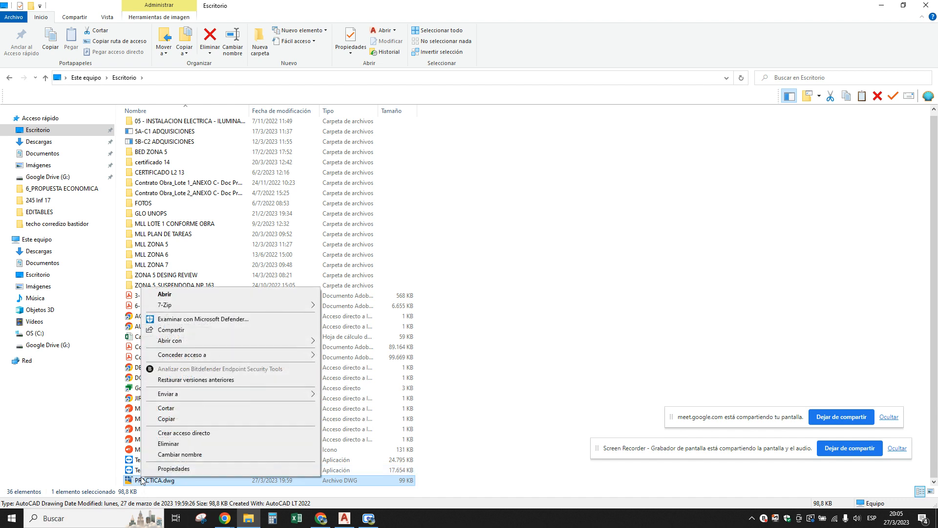
pyautogui.click(175, 409)
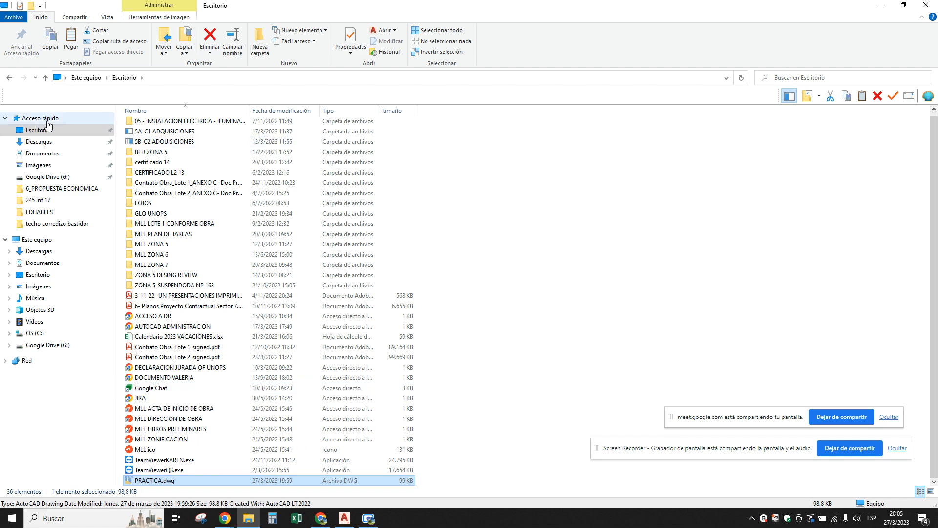
pyautogui.click(46, 143)
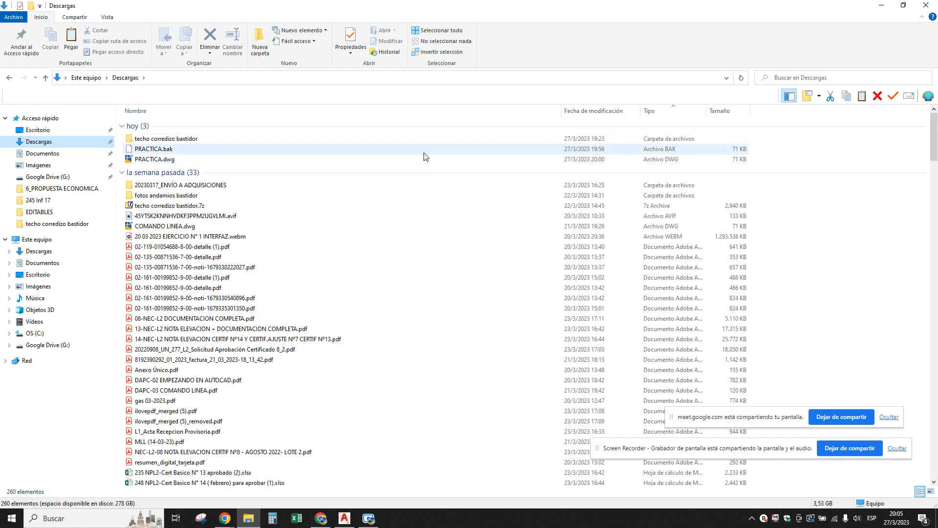
pyautogui.rightClick(425, 154)
pyautogui.click(448, 222)
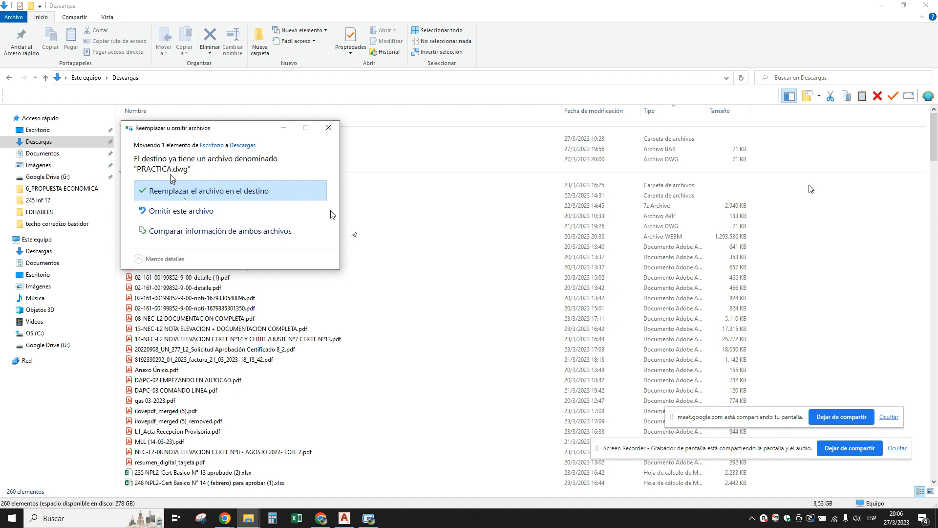
# Compare the information of the two conflicting PRACTICA.dwg files, cancel the move and return to the Escritorio folder.
pyautogui.click(255, 233)
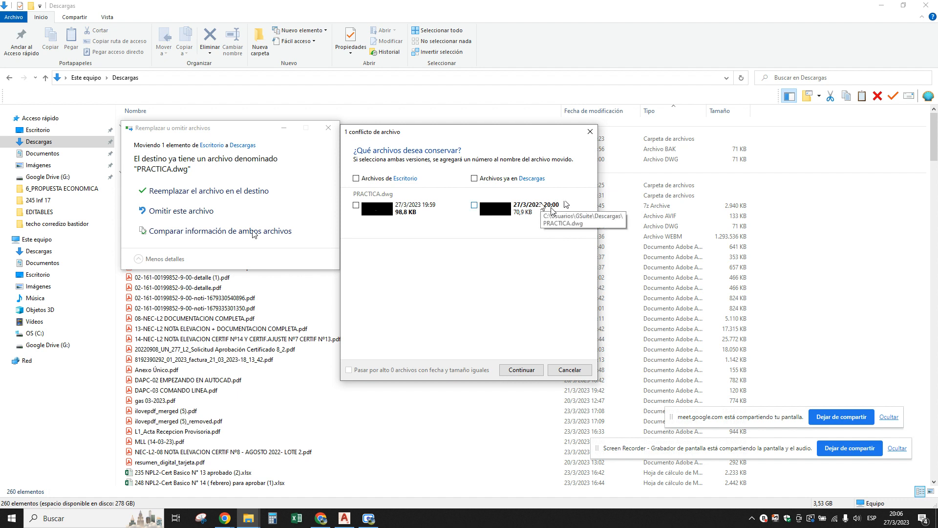
pyautogui.click(562, 370)
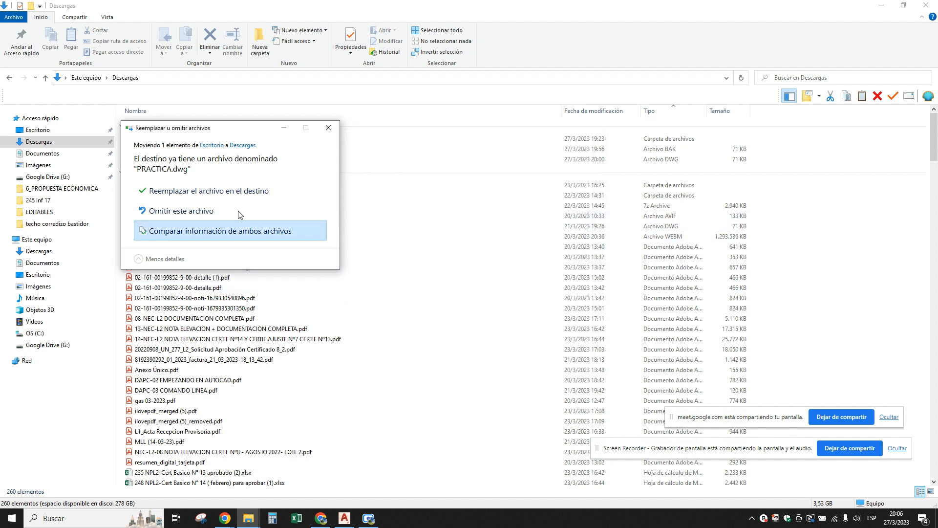
pyautogui.press('Escape')
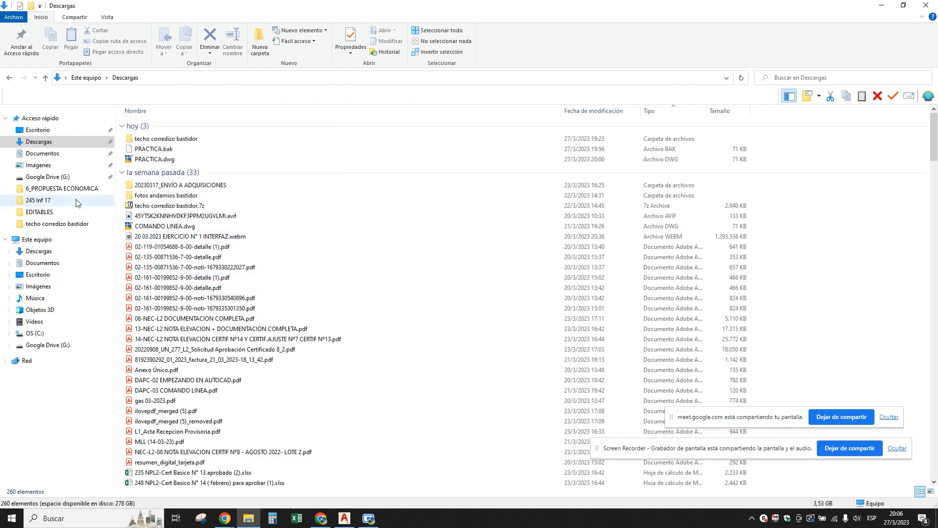
pyautogui.click(39, 129)
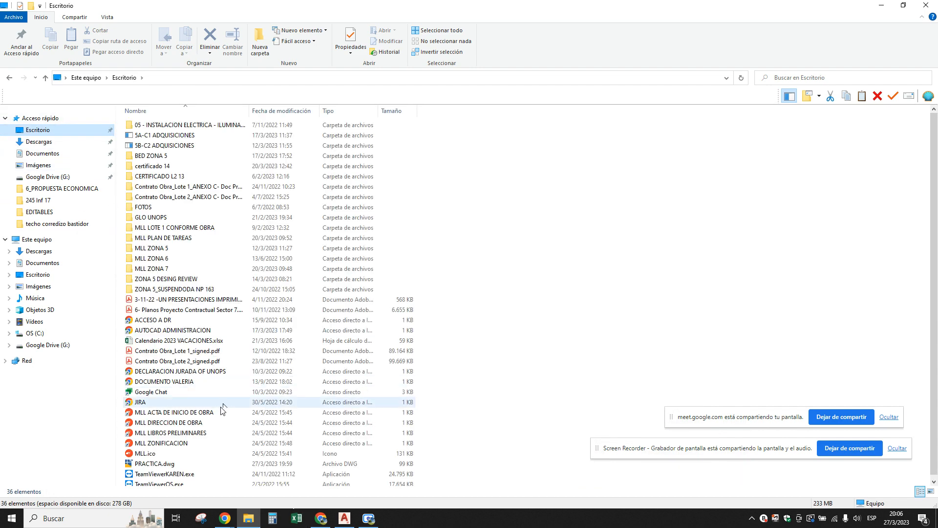
# Rename PRACTICA.dwg in the Escritorio folder as PRACTICA-CIRCULOS.dwg.
pyautogui.click(154, 465)
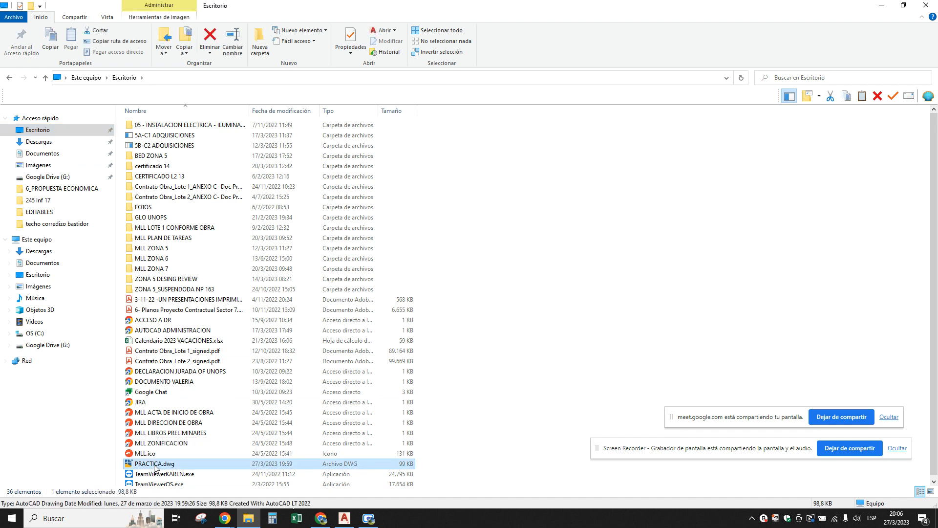
pyautogui.click(154, 465)
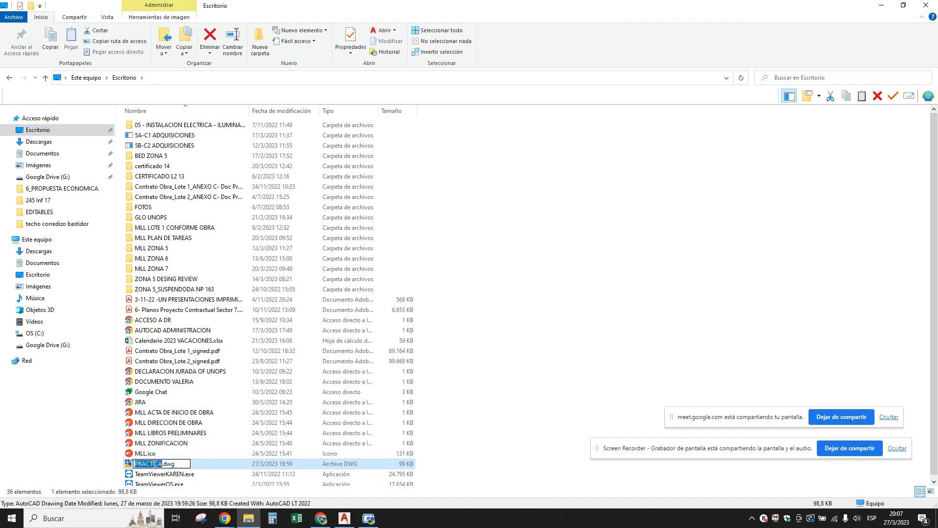
pyautogui.click(155, 465)
pyautogui.write('-CIRCU')
pyautogui.write('LOS')
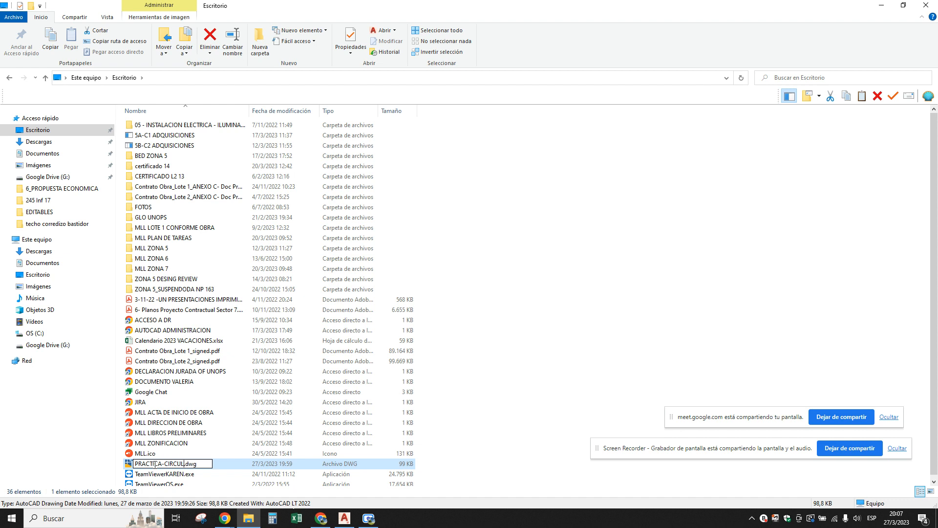
pyautogui.press('Return')
# Move PRACTICA-CIRCULOS.dwg from the Escritorio folder into the Descargas folder by cutting and pasting it.
pyautogui.rightClick(155, 467)
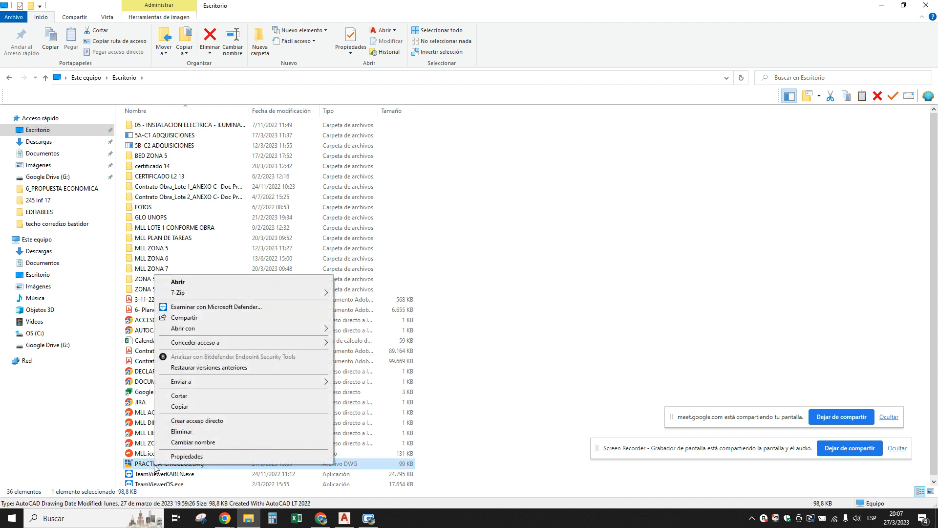
pyautogui.click(188, 398)
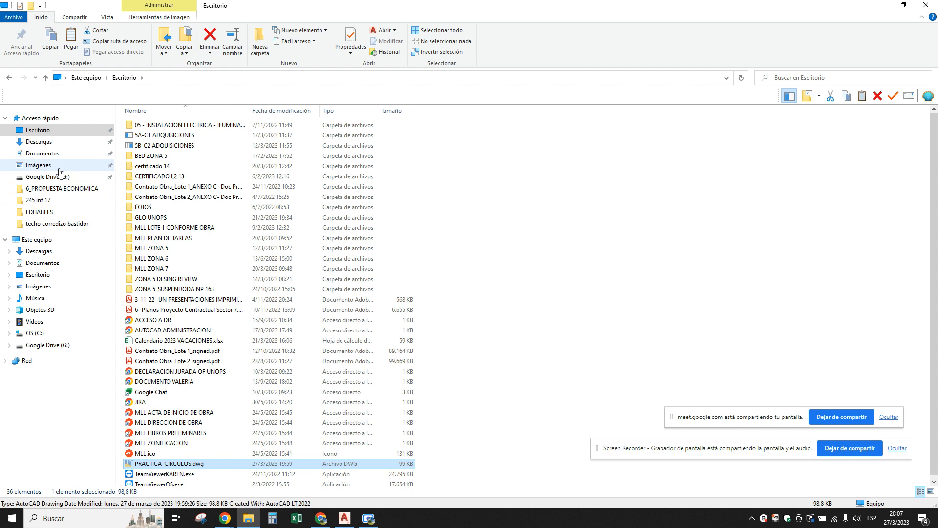
pyautogui.click(47, 142)
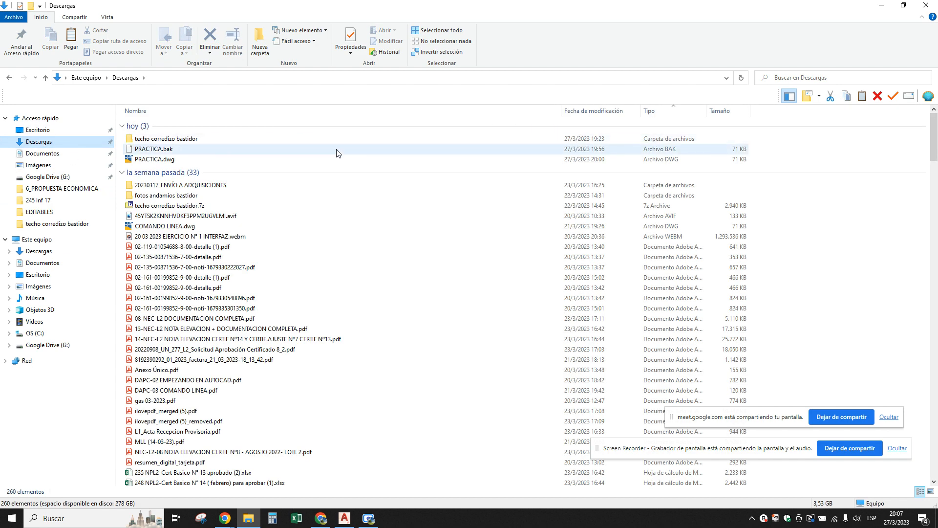
pyautogui.rightClick(372, 157)
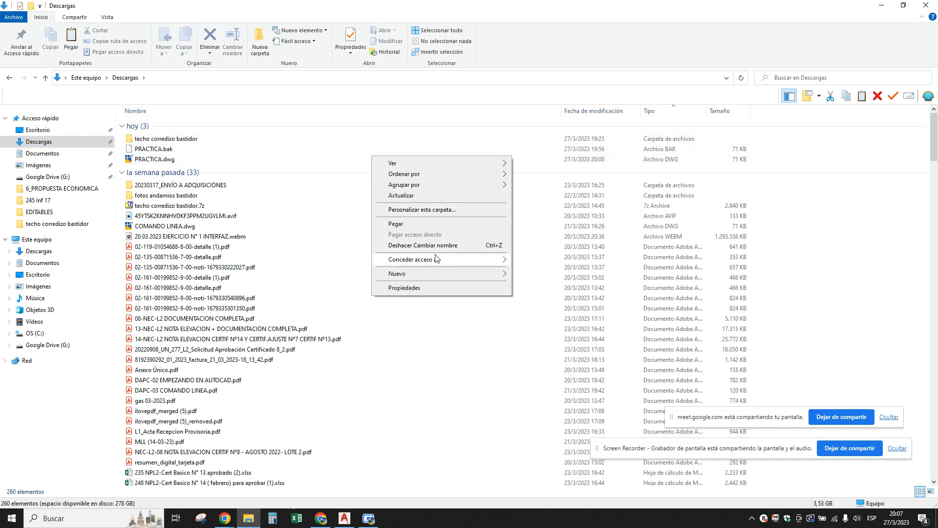
pyautogui.click(399, 224)
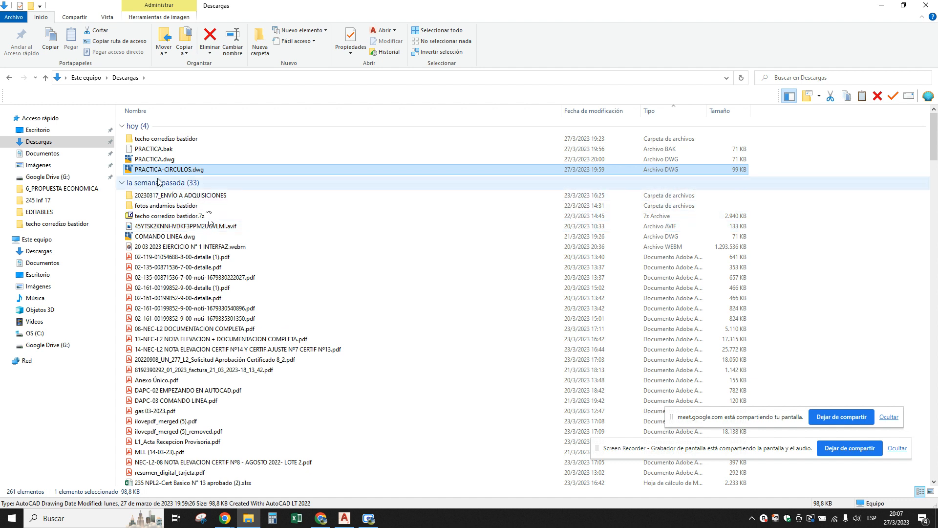
# Rename PRACTICA.dwg in the Descargas folder as PRACTICA-RECTANGULOS.dwg.
pyautogui.click(151, 161)
pyautogui.click(152, 161)
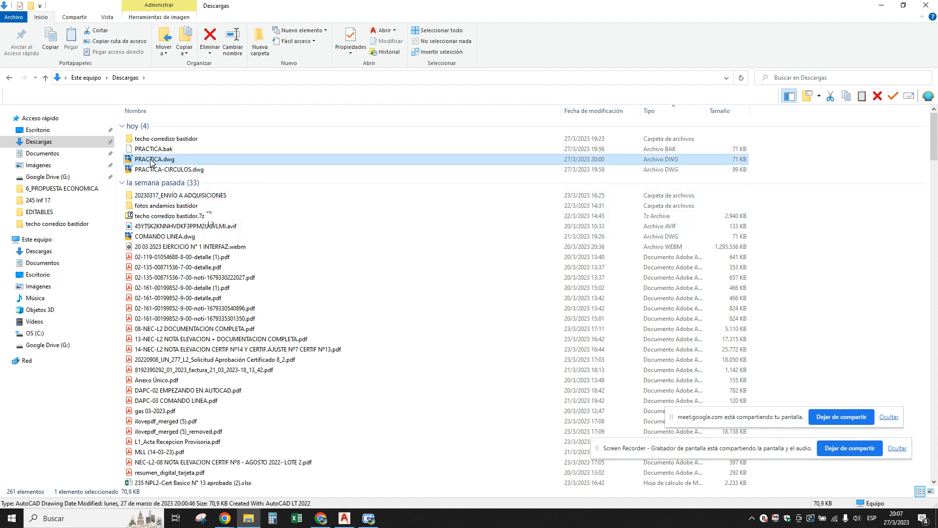
pyautogui.click(159, 159)
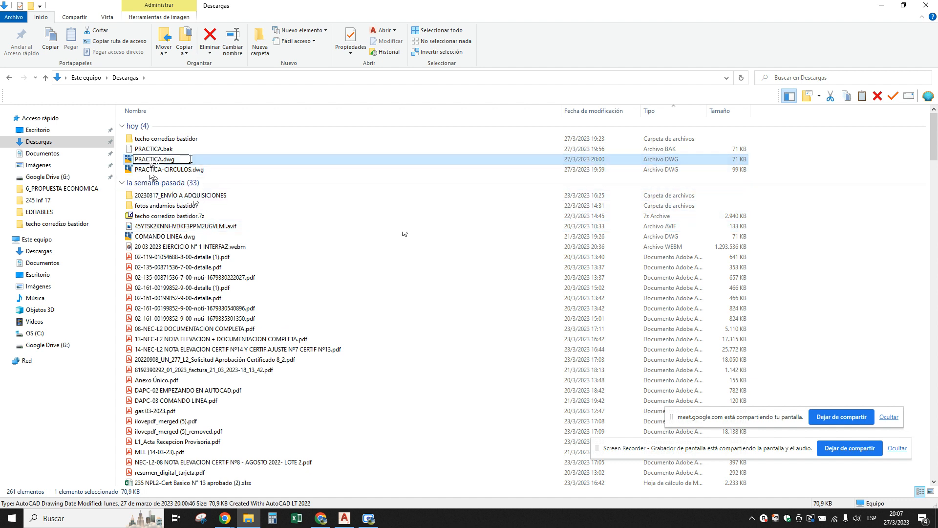
pyautogui.write('RE')
pyautogui.press('Return')
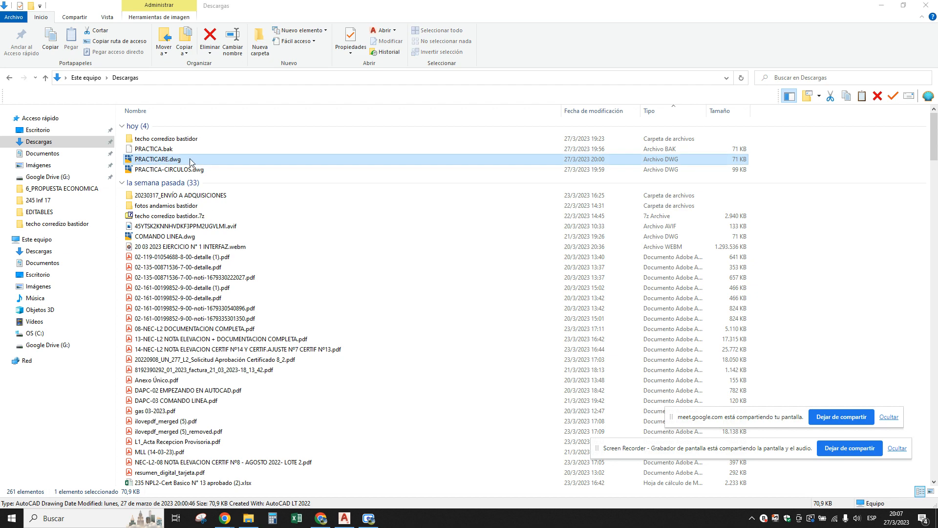
pyautogui.click(164, 159)
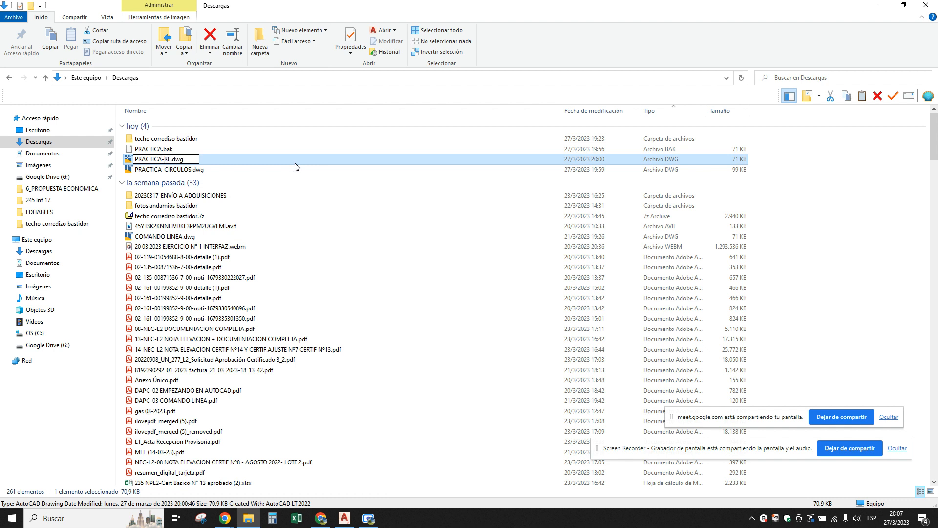
pyautogui.write('CTANGULOS')
pyautogui.click(183, 171)
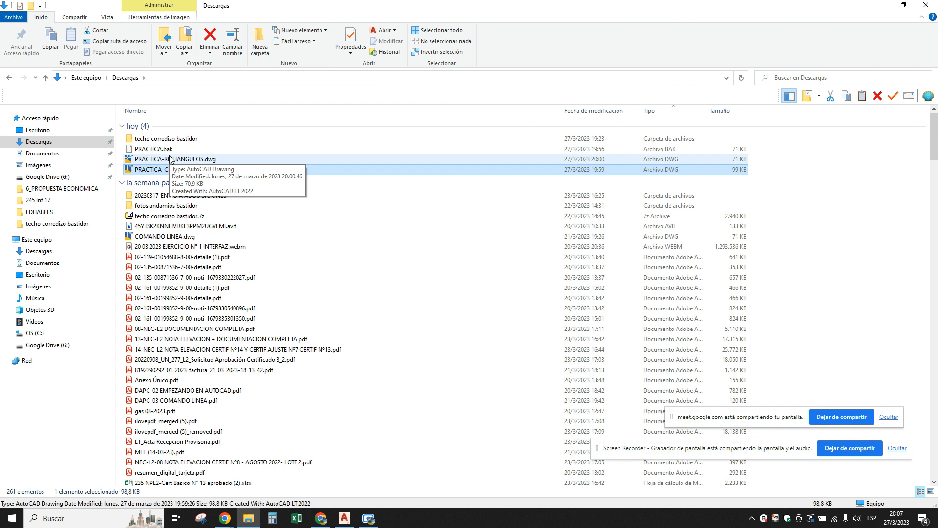
# Open PRACTICA-RECTANGULOS.dwg and PRACTICA-CIRCULOS.dwg together in AutoCAD and bring the PRACTICA-CIRCULOS drawing to the front.
pyautogui.click(172, 159)
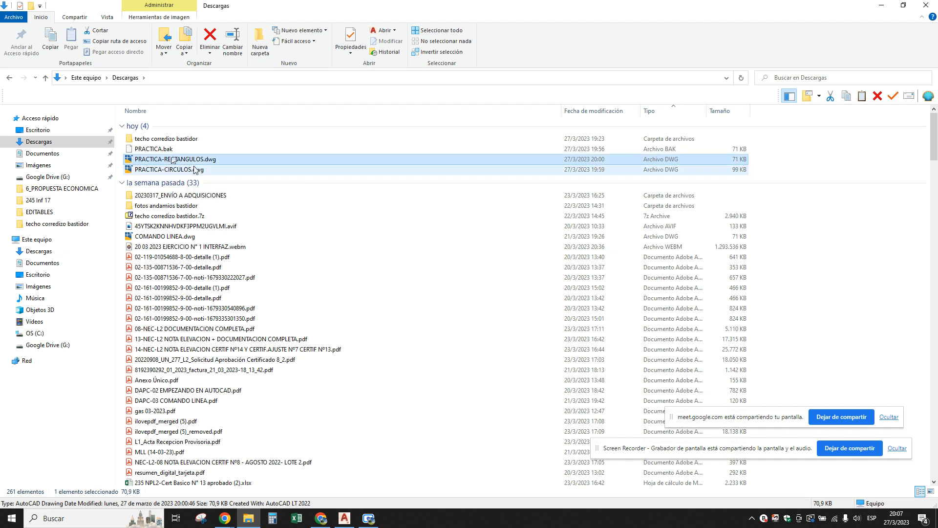
pyautogui.keyDown('ctrl'); pyautogui.click(163, 171); pyautogui.keyUp('ctrl')
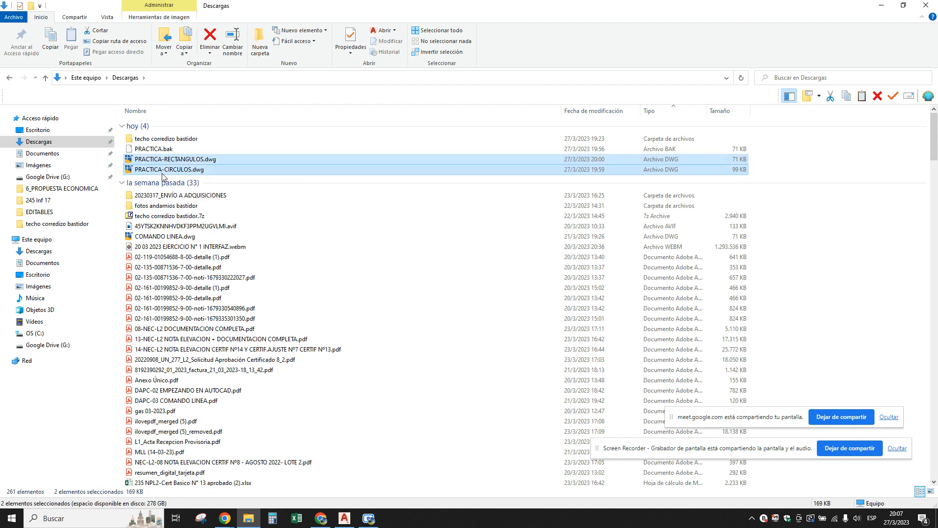
pyautogui.press('Return')
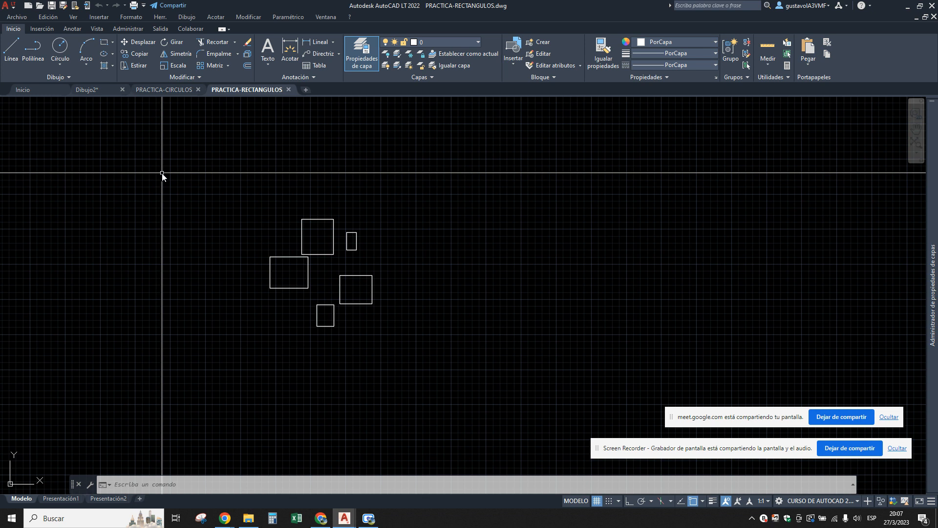
pyautogui.click(249, 518)
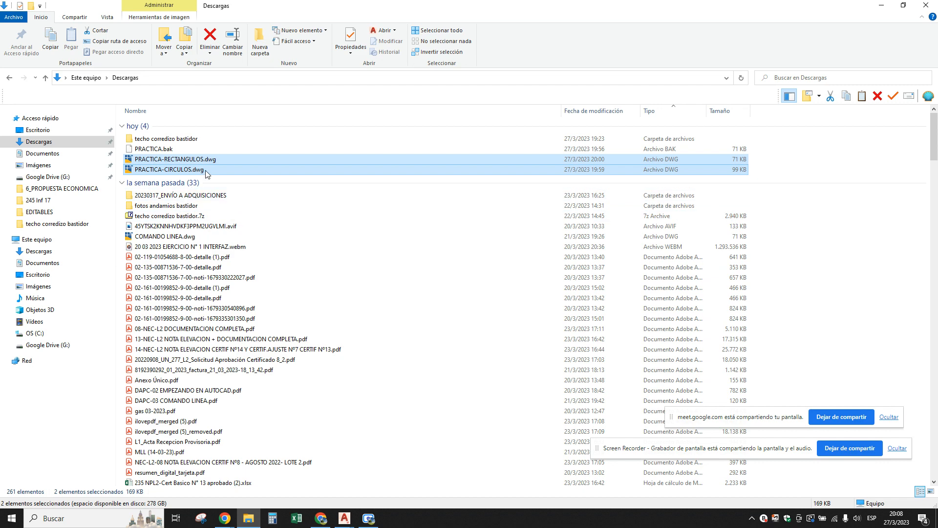
pyautogui.click(344, 520)
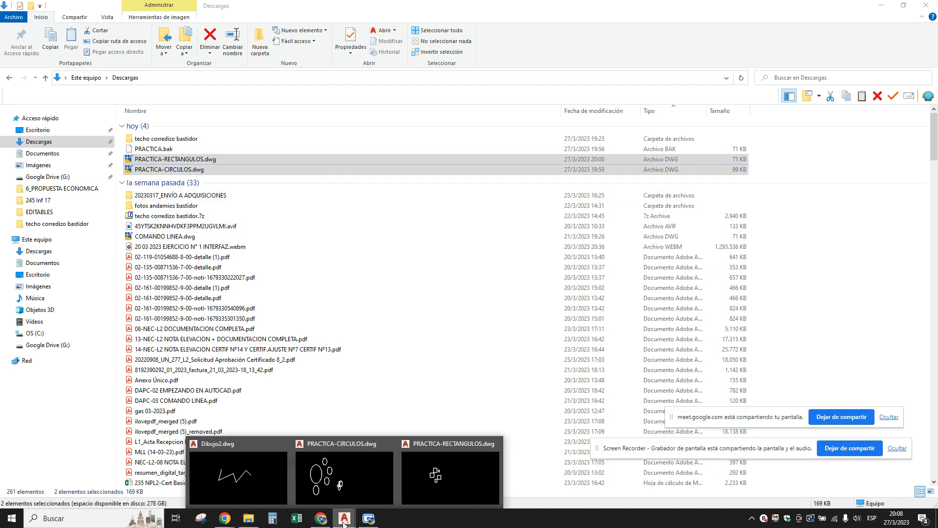
pyautogui.click(336, 483)
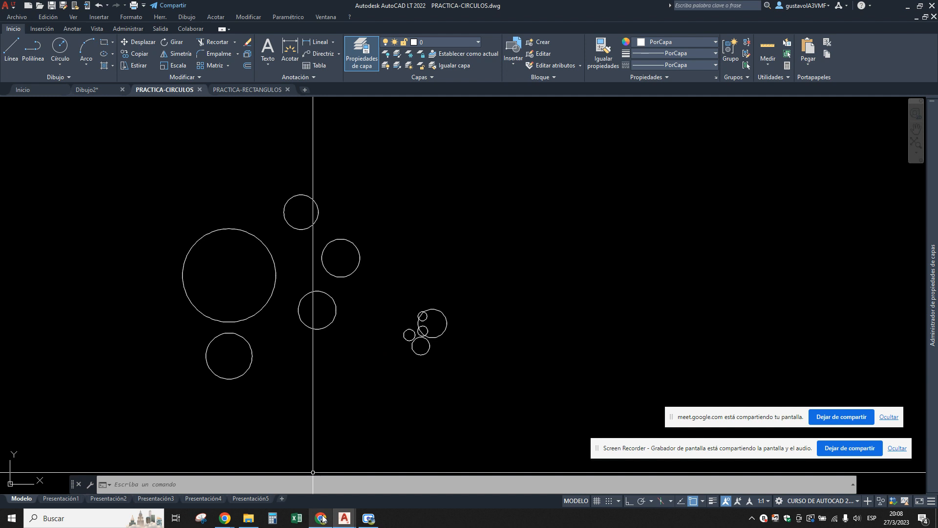
# Switch to the Google Meet call, stop presenting the screen and return to the PRACTICA-CIRCULOS drawing in AutoCAD.
pyautogui.moveTo(322, 518)
pyautogui.click(320, 464)
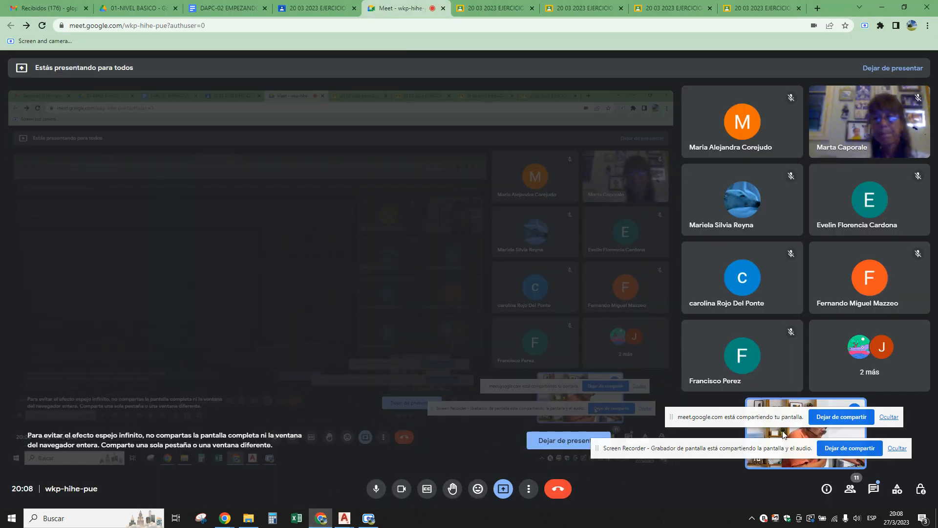
pyautogui.click(841, 417)
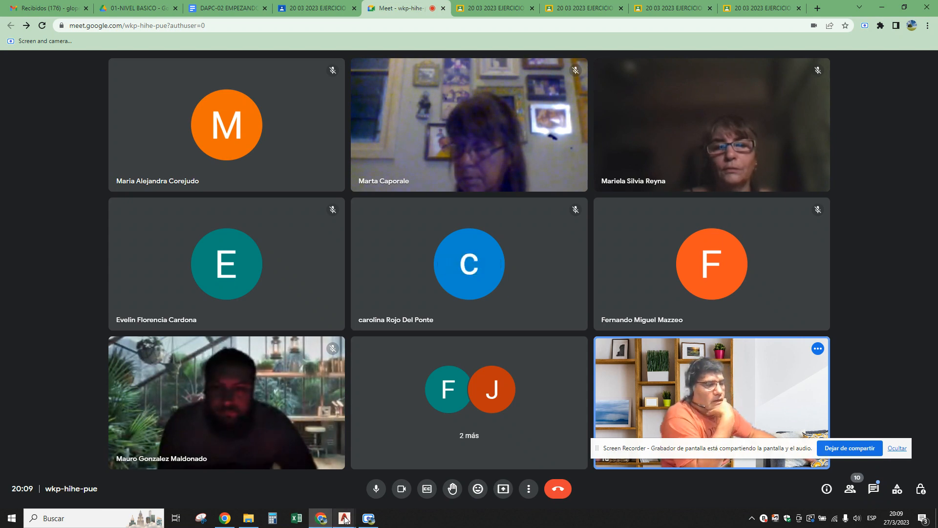
pyautogui.moveTo(344, 521)
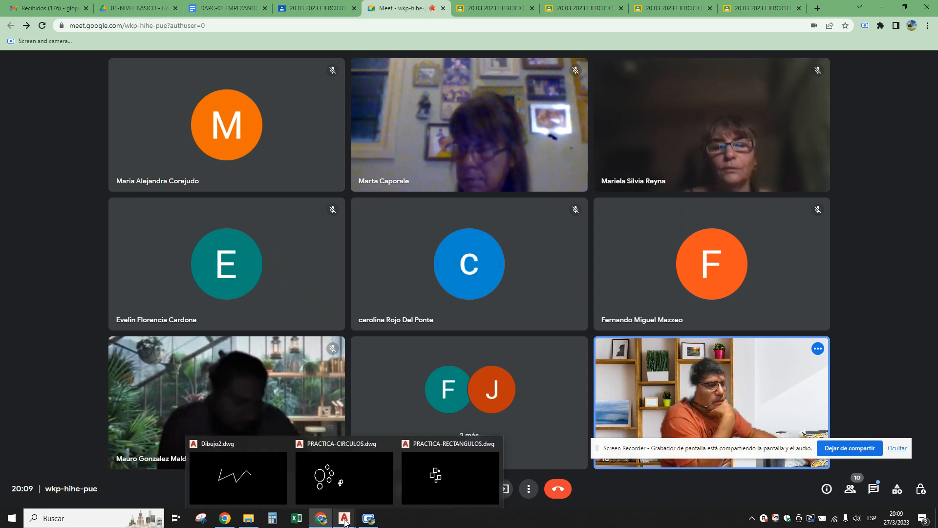
pyautogui.click(339, 467)
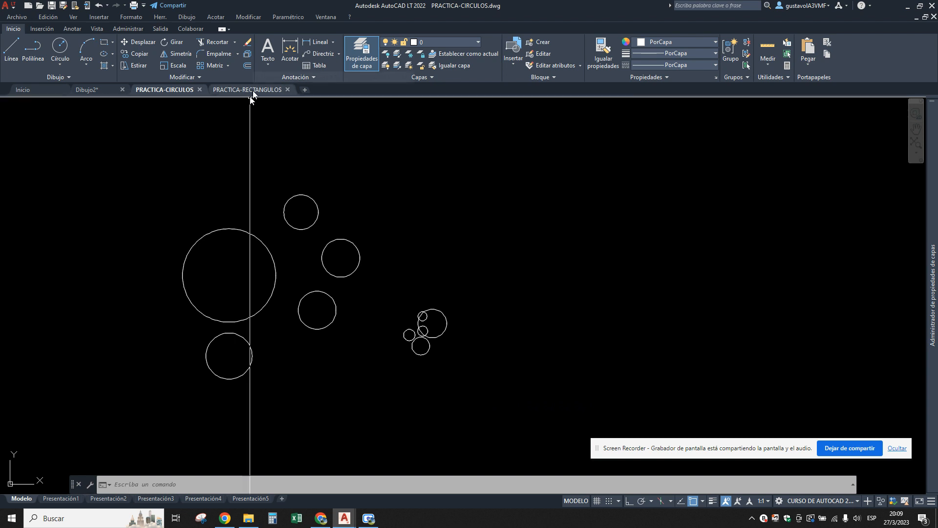
# Create a new drawing and draw a freehand rectangle just left of the centre of the drawing area.
pyautogui.moveTo(253, 93)
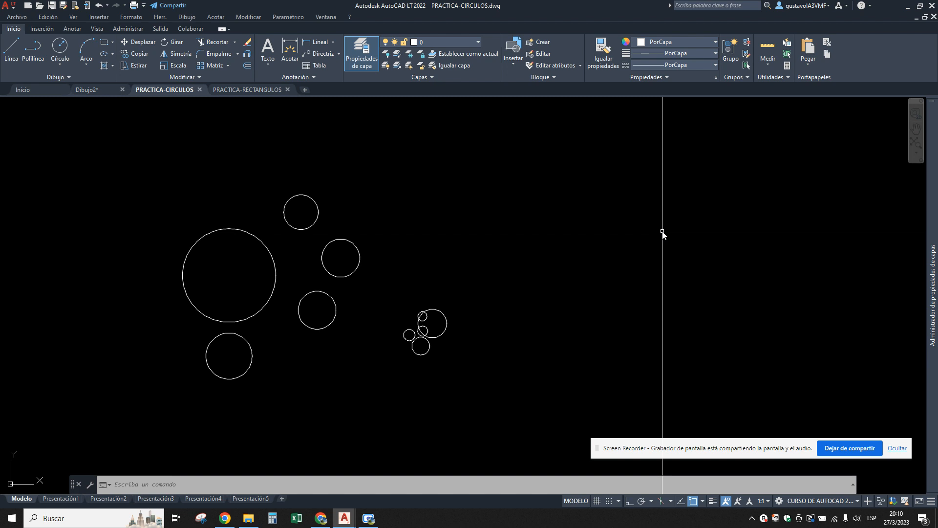
pyautogui.click(301, 90)
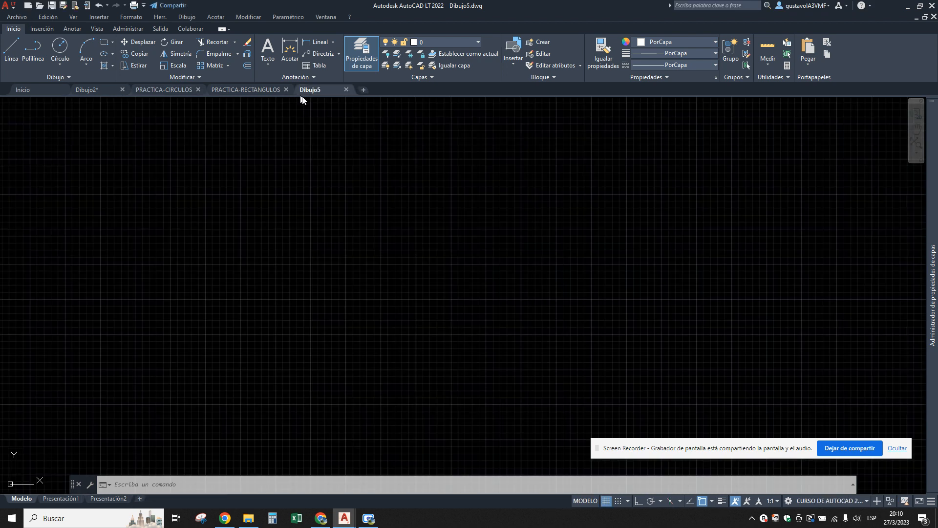
pyautogui.moveTo(312, 92)
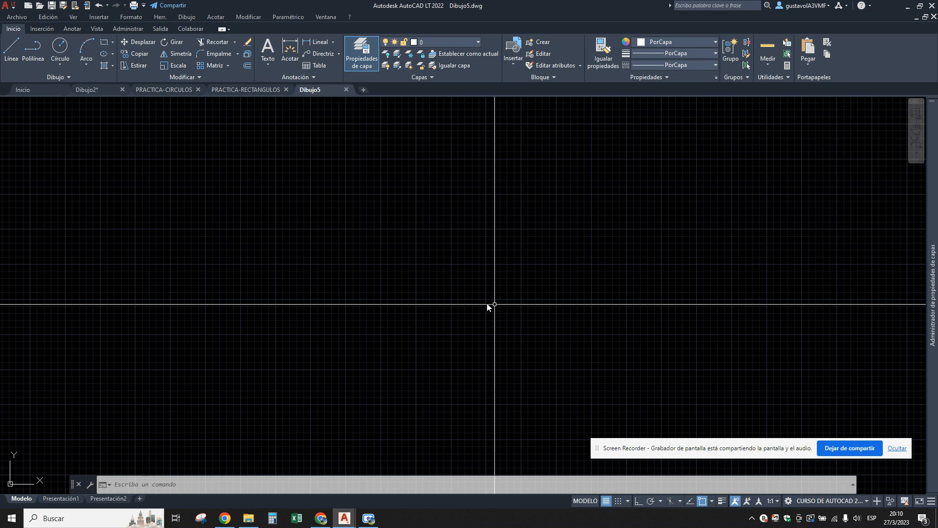
pyautogui.write('rec')
pyautogui.press('Return')
pyautogui.click(328, 253)
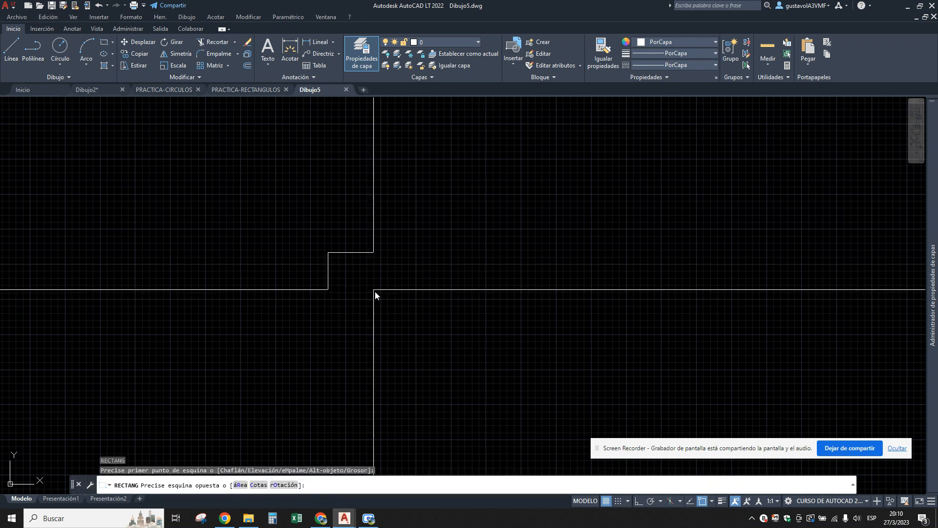
pyautogui.click(380, 298)
# Draw a small circle of radius about 143 up and to the right of the rectangle, and a larger circle below it.
pyautogui.write('c')
pyautogui.press('Return')
pyautogui.click(419, 231)
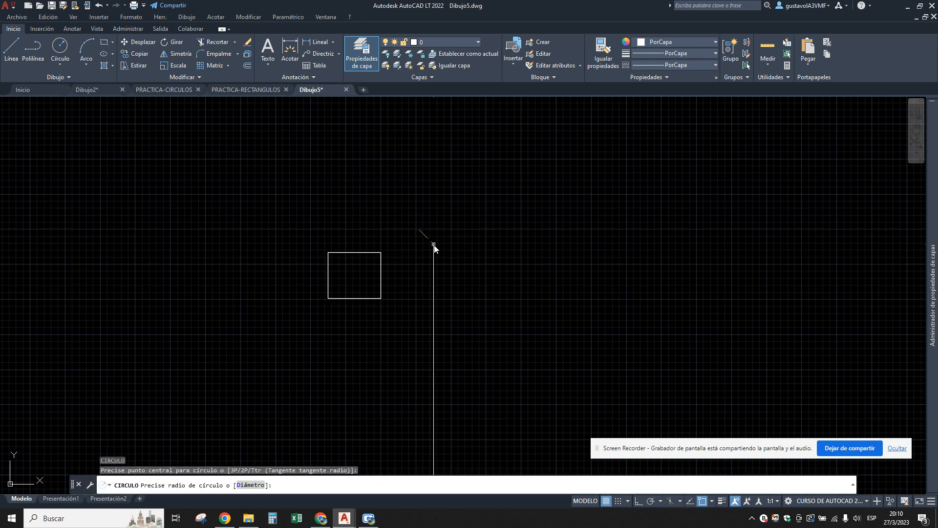
pyautogui.click(433, 244)
pyautogui.press('Return')
pyautogui.click(422, 290)
pyautogui.click(460, 335)
pyautogui.press('Escape')
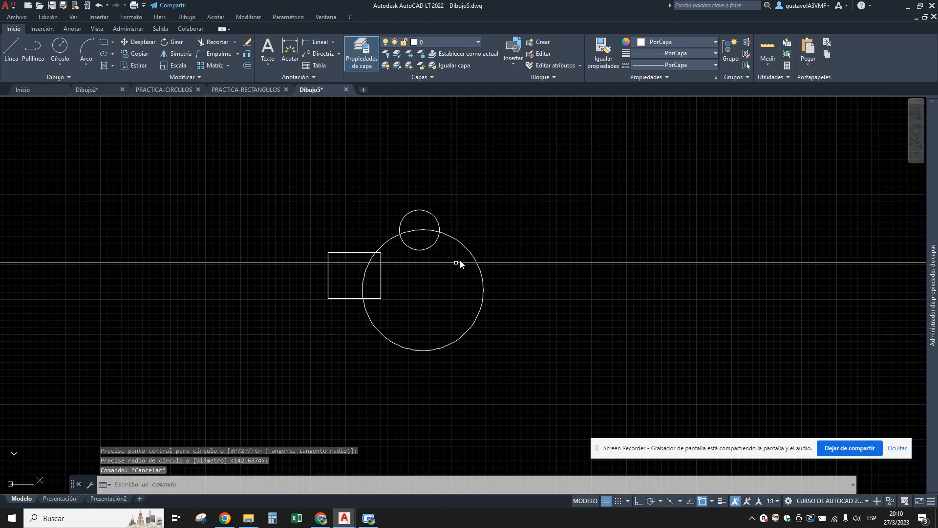
# Shrink the larger circle by its upper quadrant grip so that it clears the small circle and the rectangle.
pyautogui.click(489, 289)
pyautogui.click(440, 250)
pyautogui.click(423, 229)
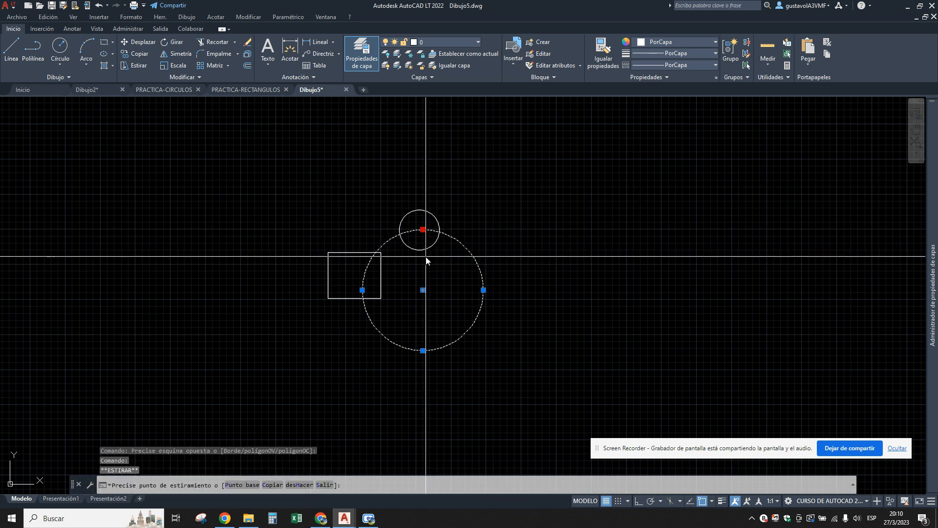
pyautogui.click(423, 256)
pyautogui.press('Escape')
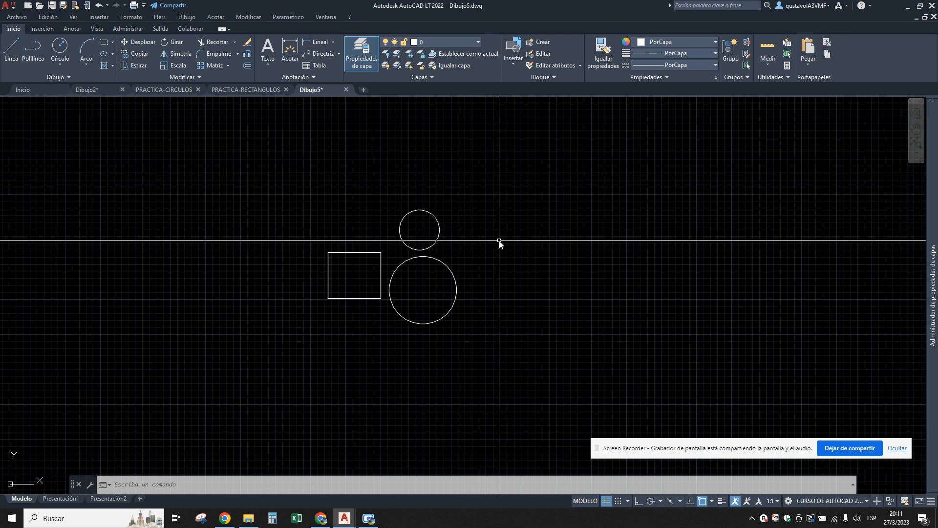
# Draw two more freehand rectangles, one to the right of the small circle and a smaller one up and to its left.
pyautogui.write('rec')
pyautogui.press('Return')
pyautogui.click(468, 206)
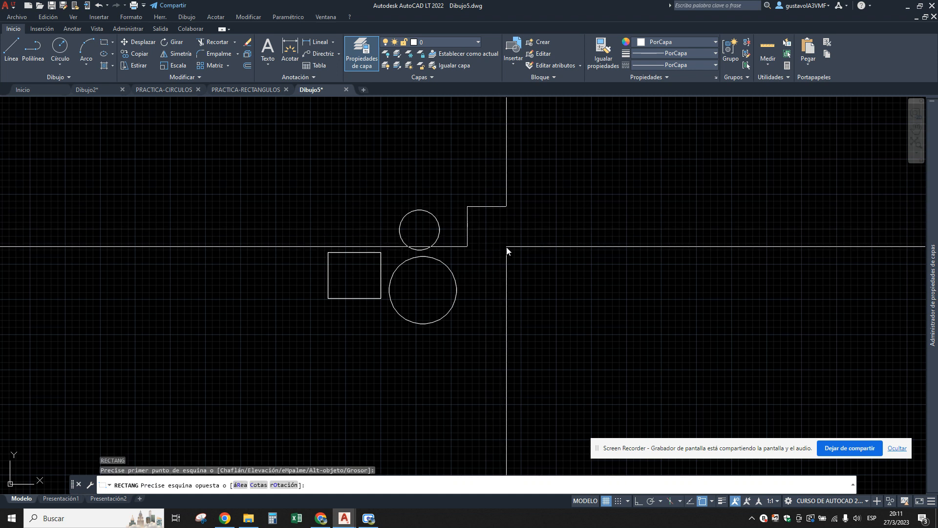
pyautogui.click(506, 247)
pyautogui.press('Escape')
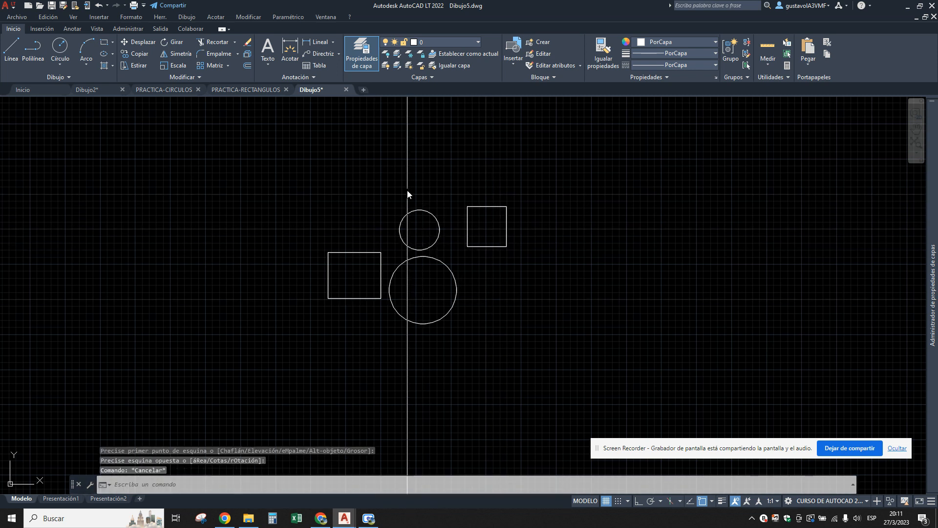
pyautogui.press('Return')
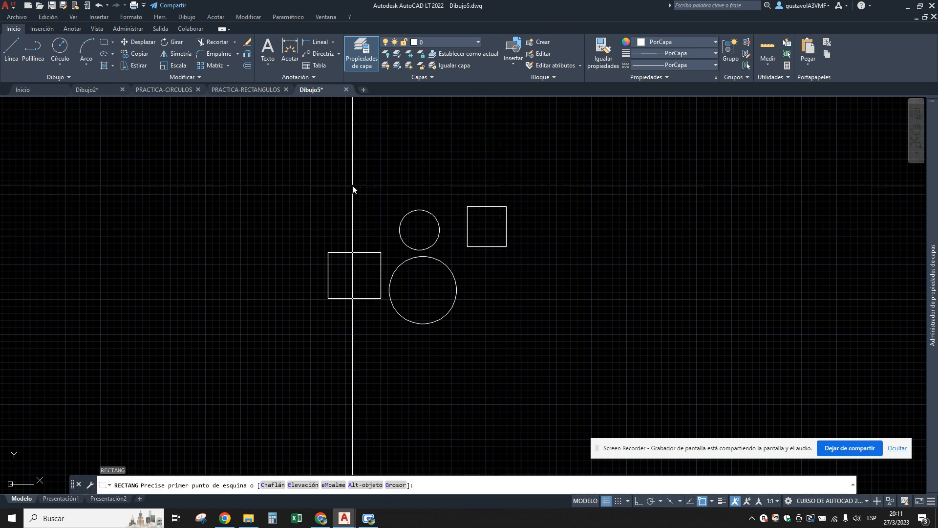
pyautogui.click(352, 184)
pyautogui.click(378, 217)
pyautogui.press('Escape')
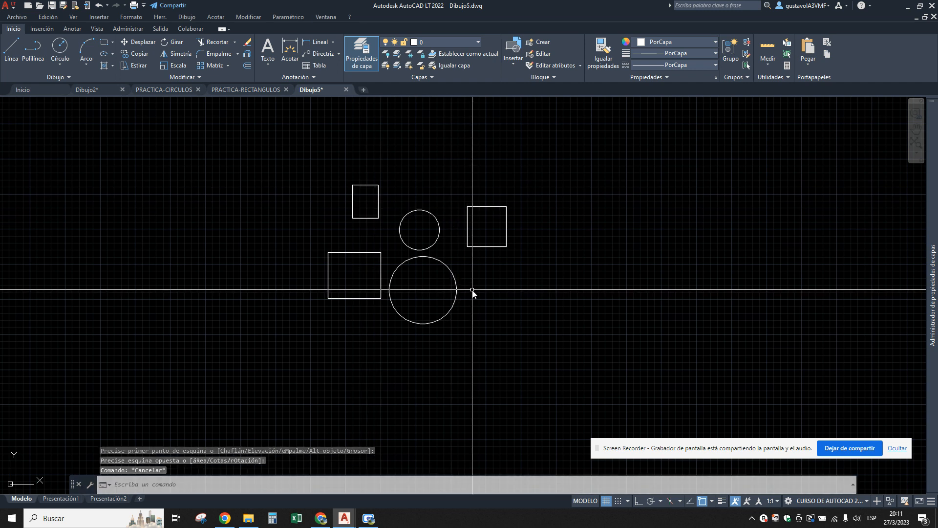
# Draw a freehand upright rectangle to the right of the larger circle, below the right-hand rectangle.
pyautogui.press('Return')
pyautogui.click(468, 276)
pyautogui.click(496, 319)
pyautogui.press('Escape')
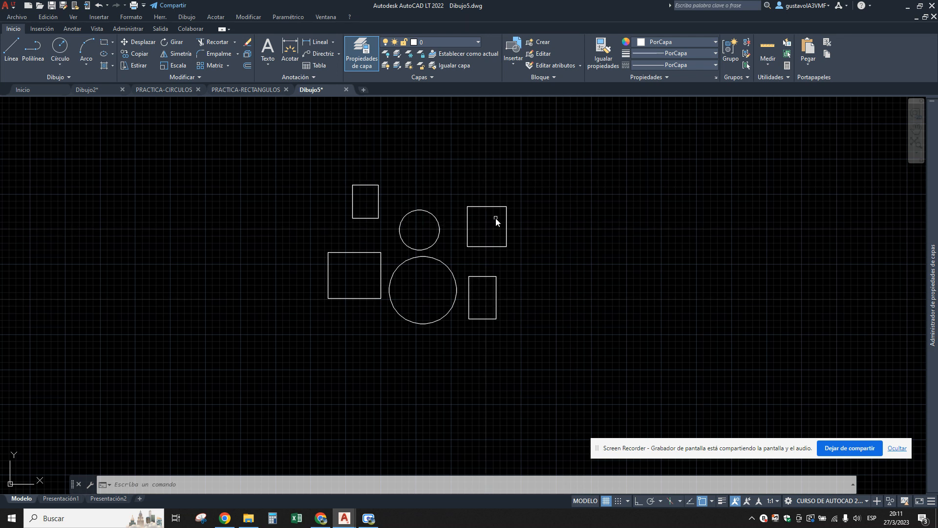
pyautogui.click(14, 18)
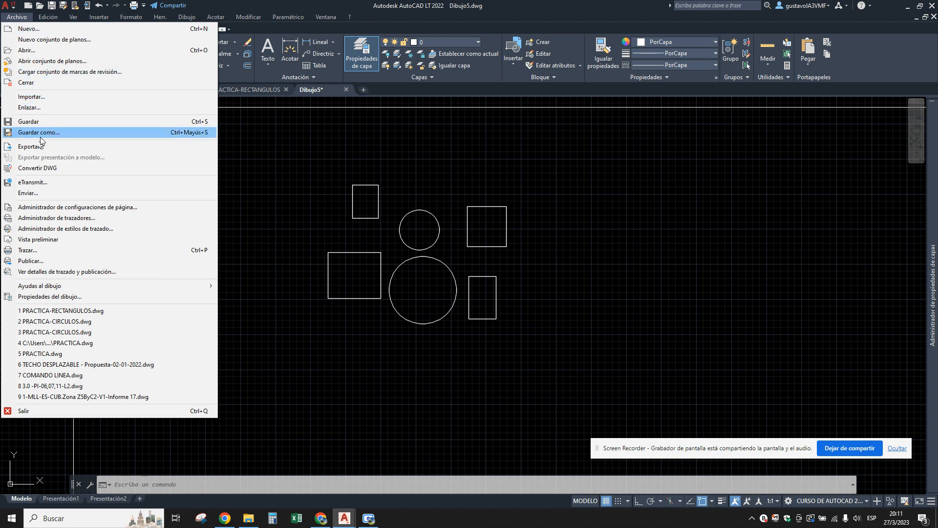
pyautogui.click(63, 6)
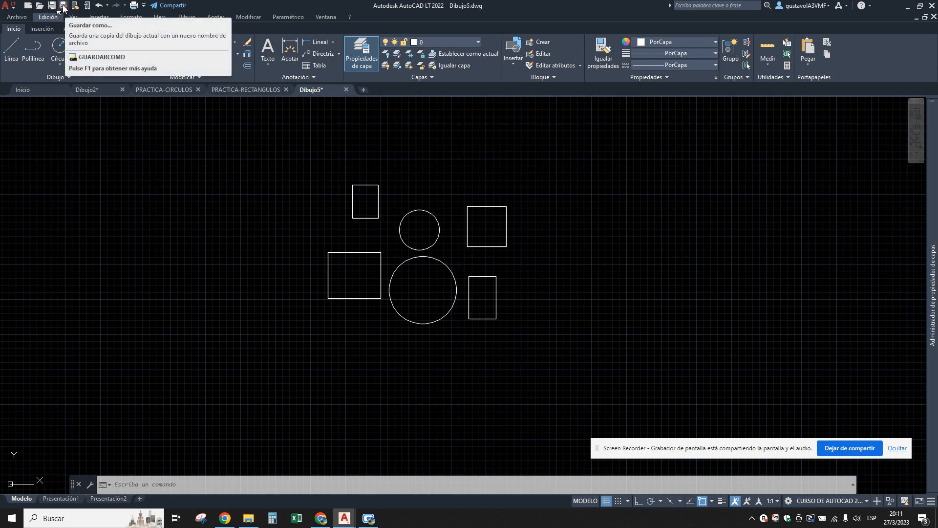
pyautogui.click(7, 9)
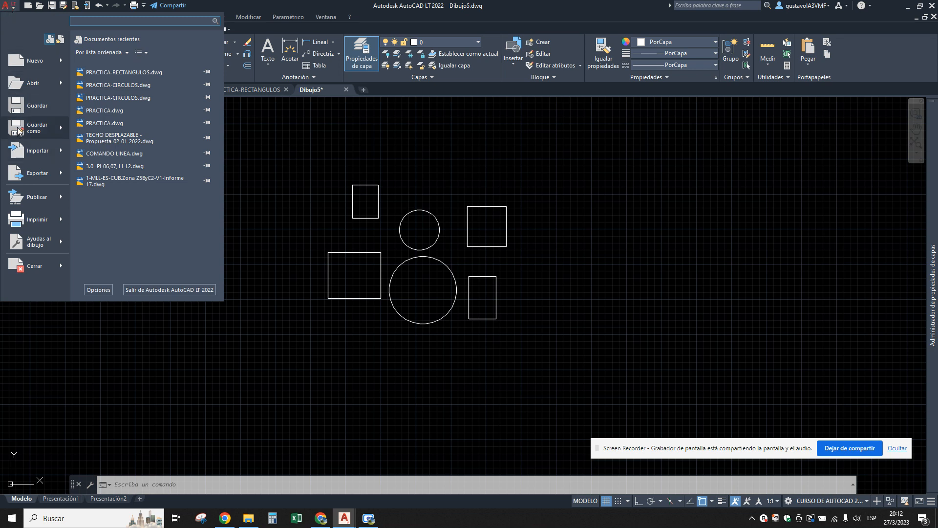
pyautogui.moveTo(18, 130)
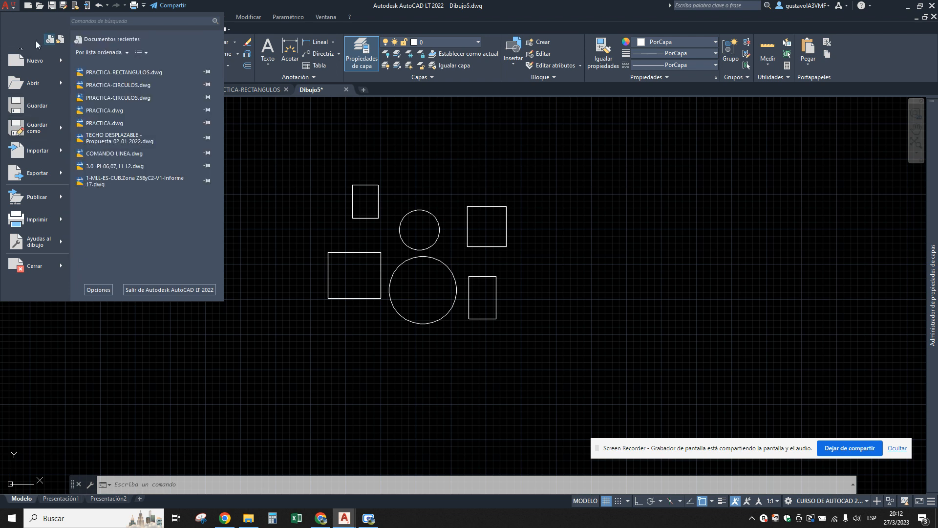
pyautogui.click(10, 6)
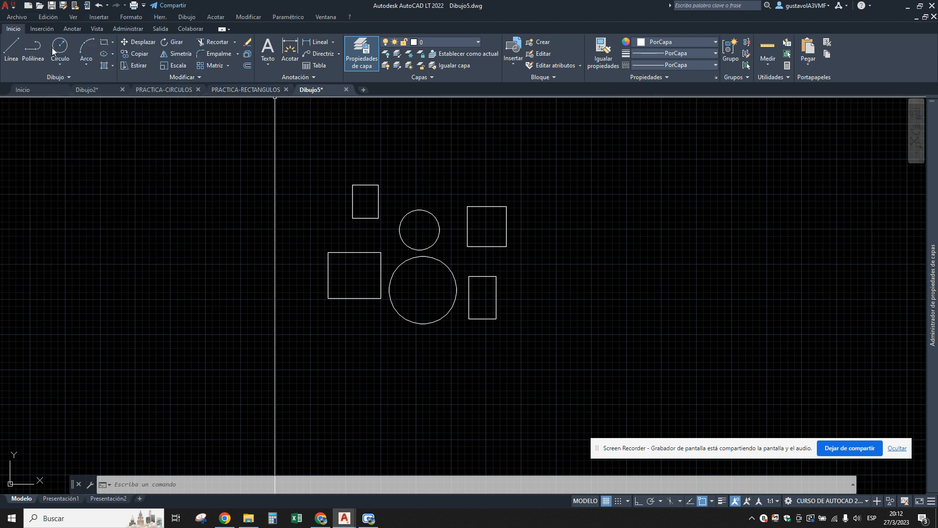
# Start saving the drawing under a new name and choose the Escritorio folder as the destination.
pyautogui.click(17, 18)
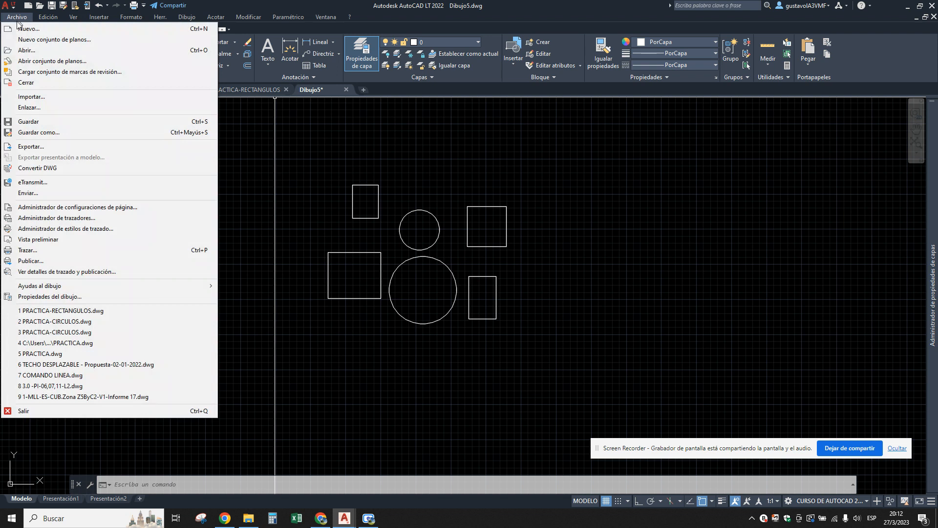
pyautogui.click(51, 133)
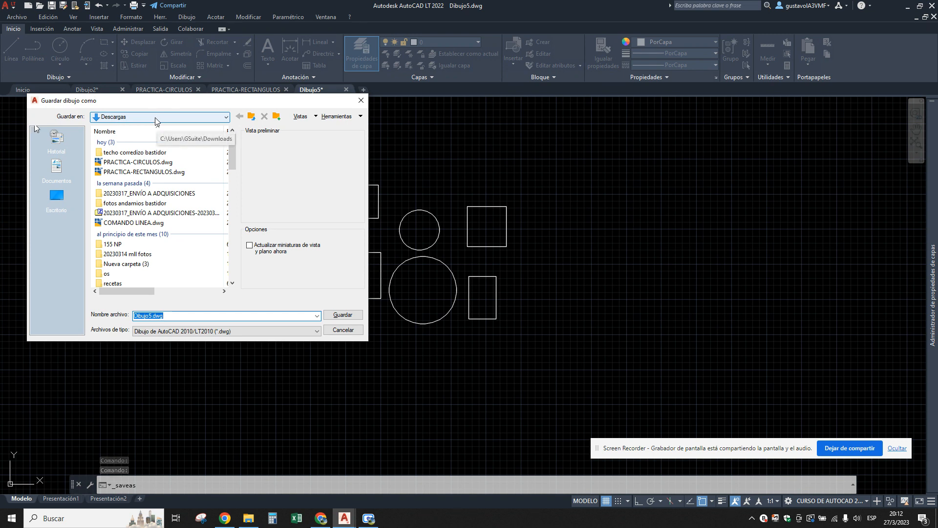
pyautogui.click(155, 120)
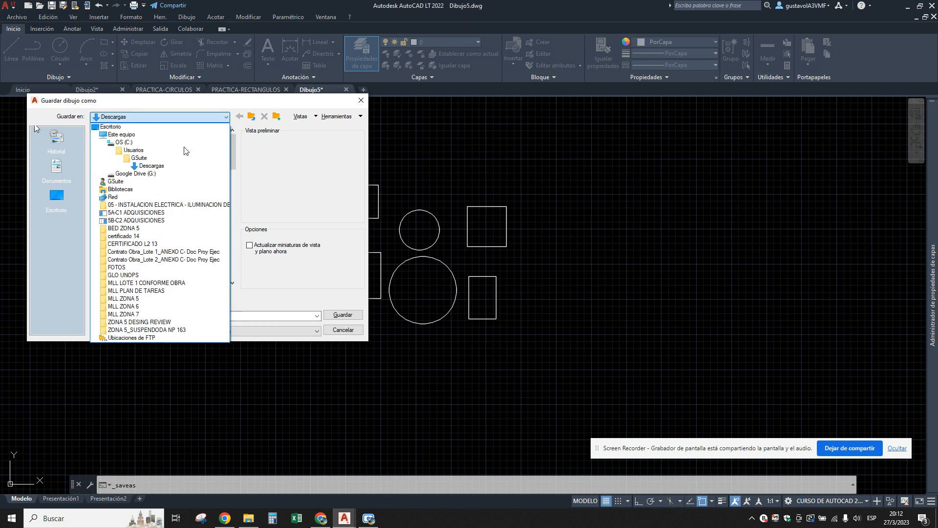
pyautogui.click(114, 143)
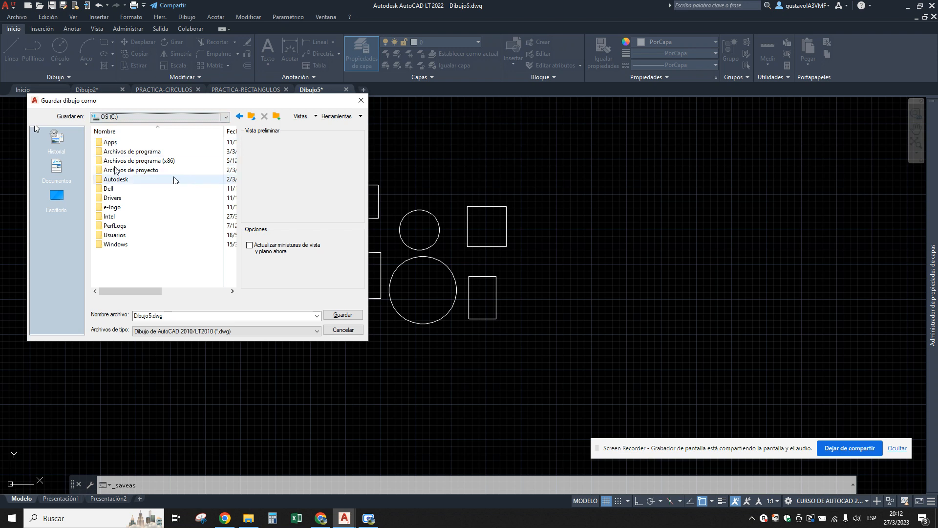
pyautogui.click(161, 116)
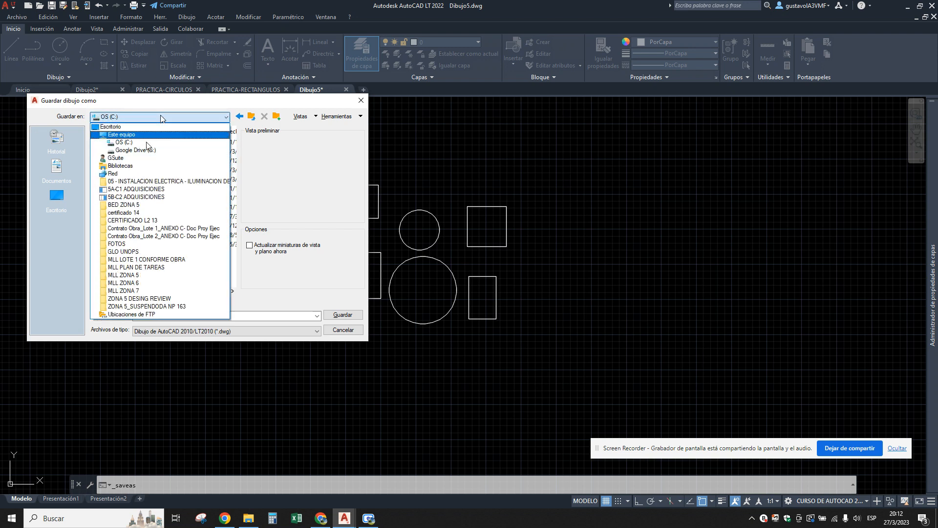
pyautogui.click(116, 127)
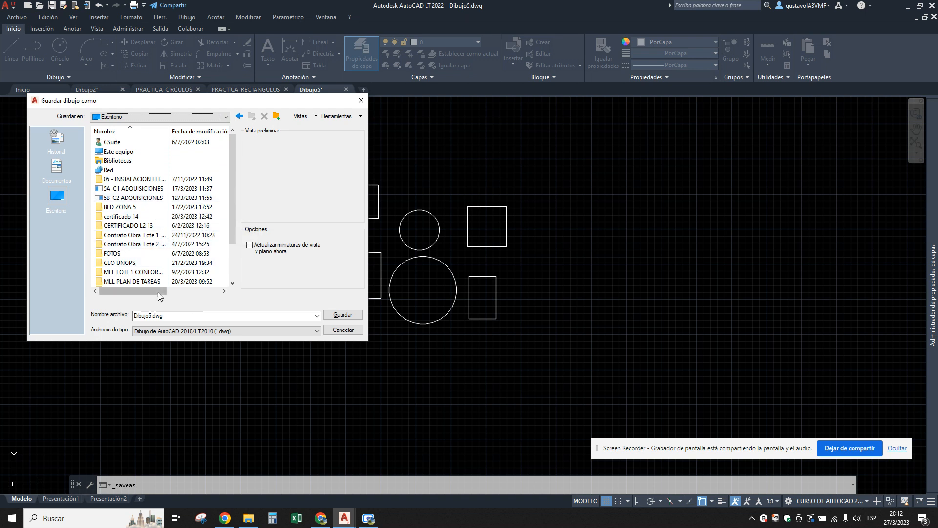
pyautogui.click(128, 153)
pyautogui.doubleClick(128, 153)
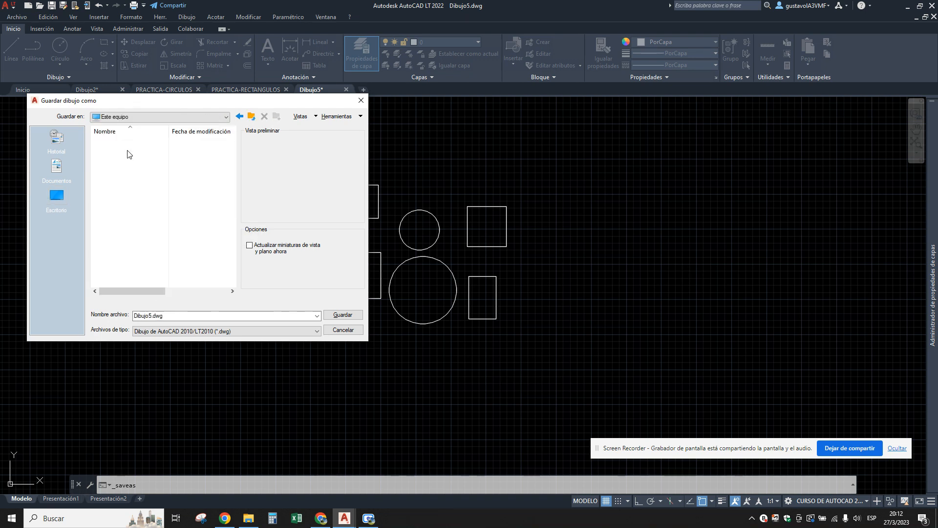
pyautogui.doubleClick(115, 172)
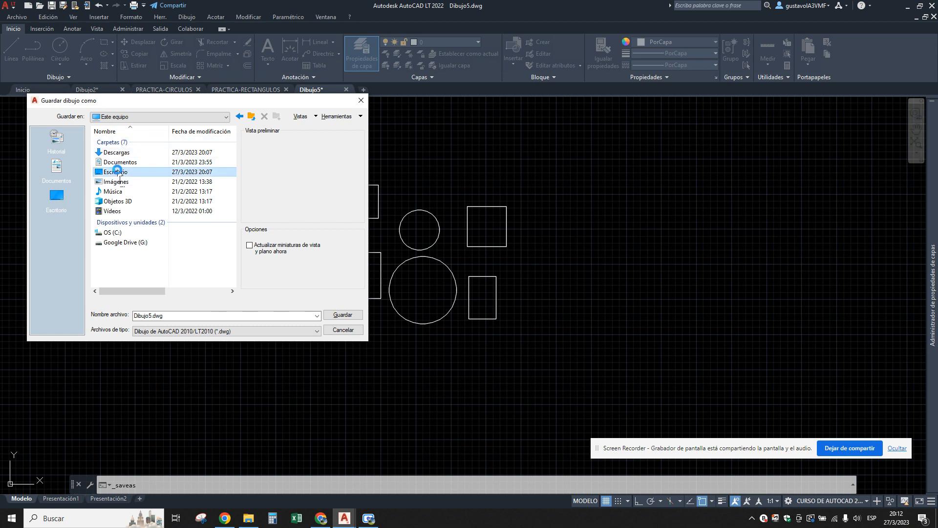
# Name the drawing PRACTICA CIR-RECT and save it.
pyautogui.doubleClick(172, 315)
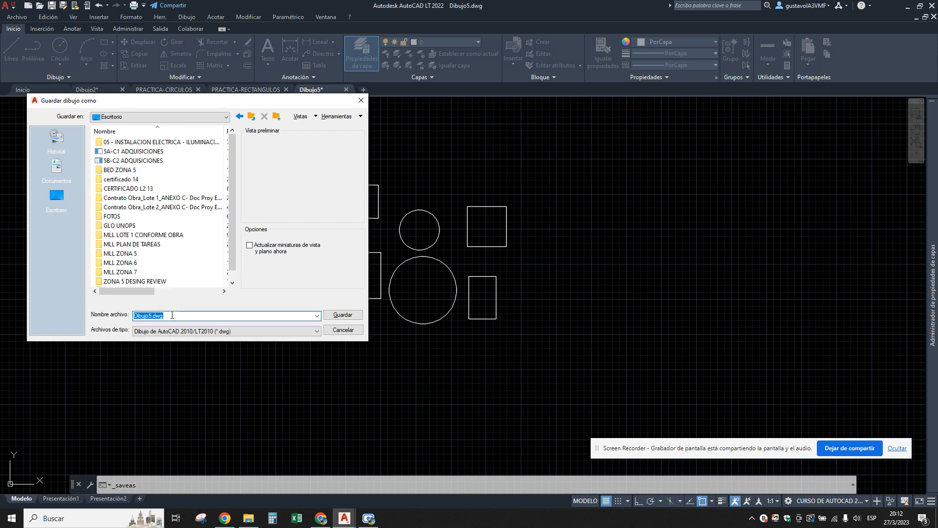
pyautogui.write('PRACTICA CIR-RECT')
pyautogui.press('Return')
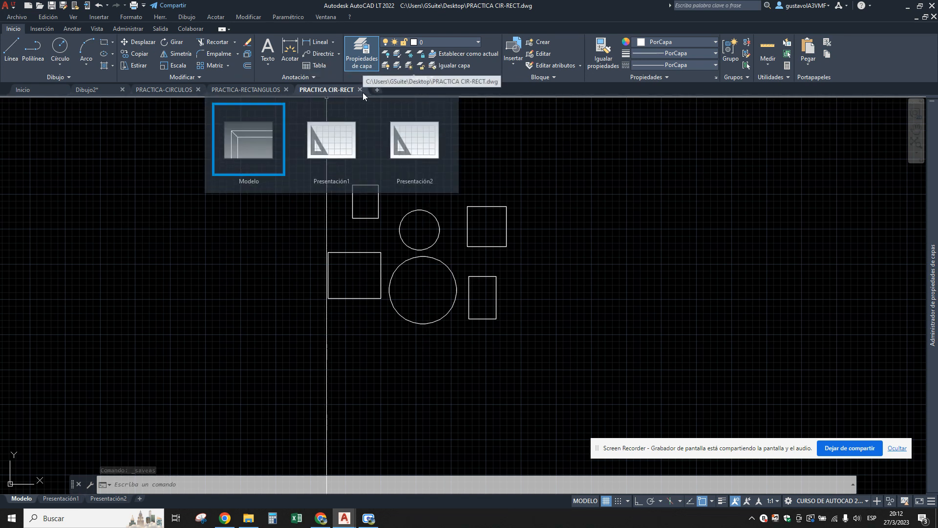
pyautogui.moveTo(328, 92)
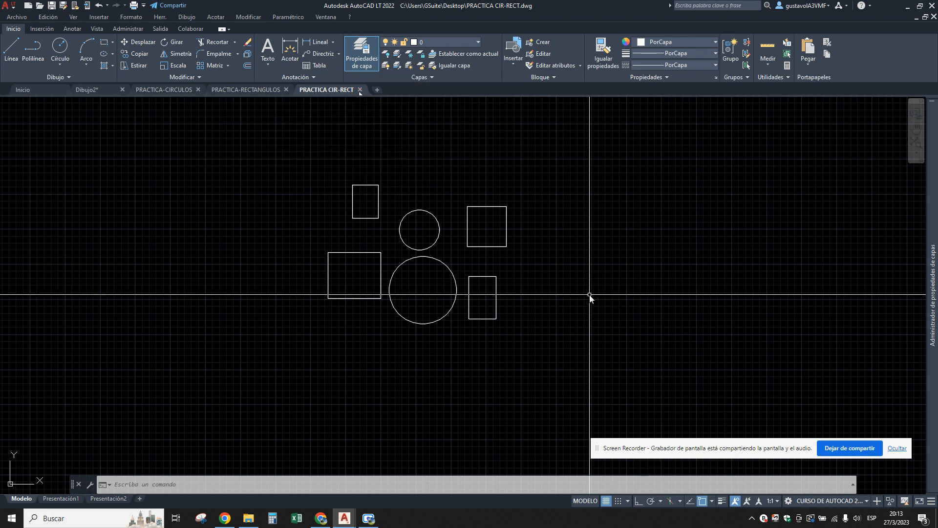
# Switch the drawing grid off and back on twice to compare the drawing area with and without it.
pyautogui.moveTo(567, 264); pyautogui.dragTo(550, 283, button='middle')
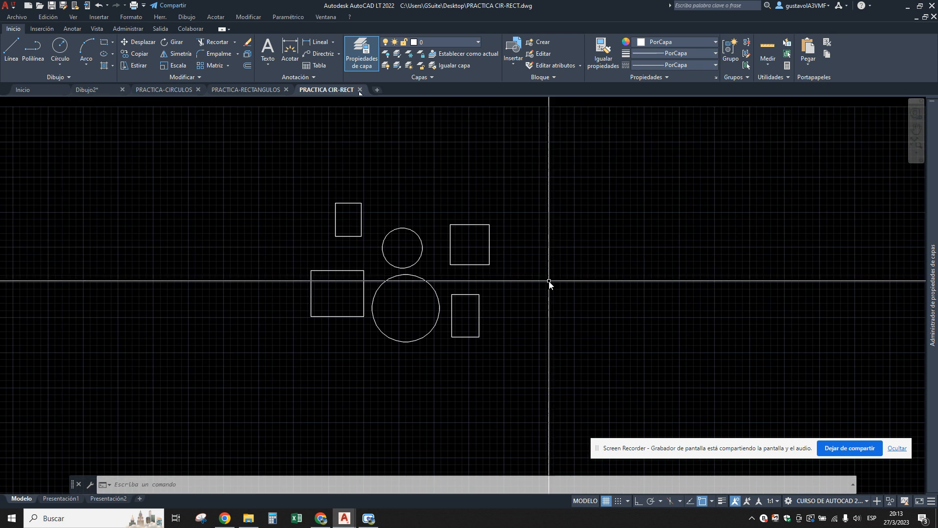
pyautogui.click(605, 501)
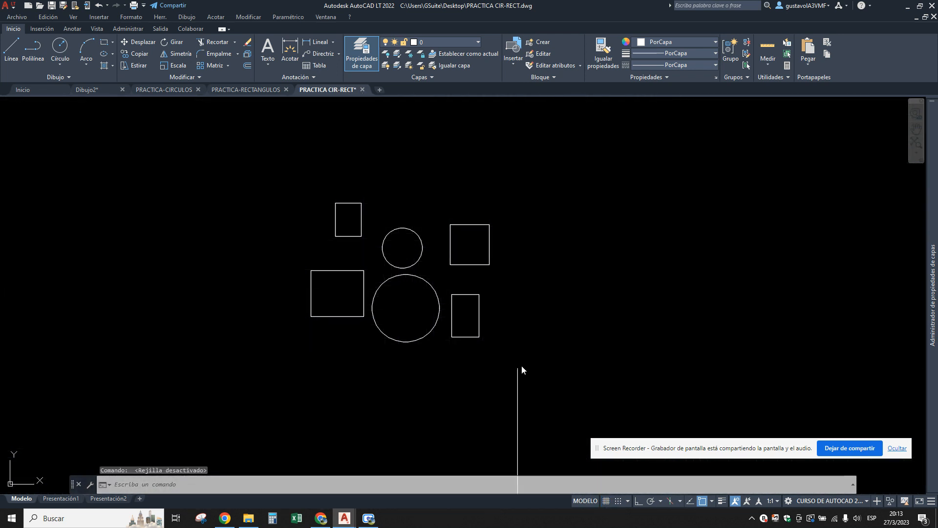
pyautogui.click(607, 500)
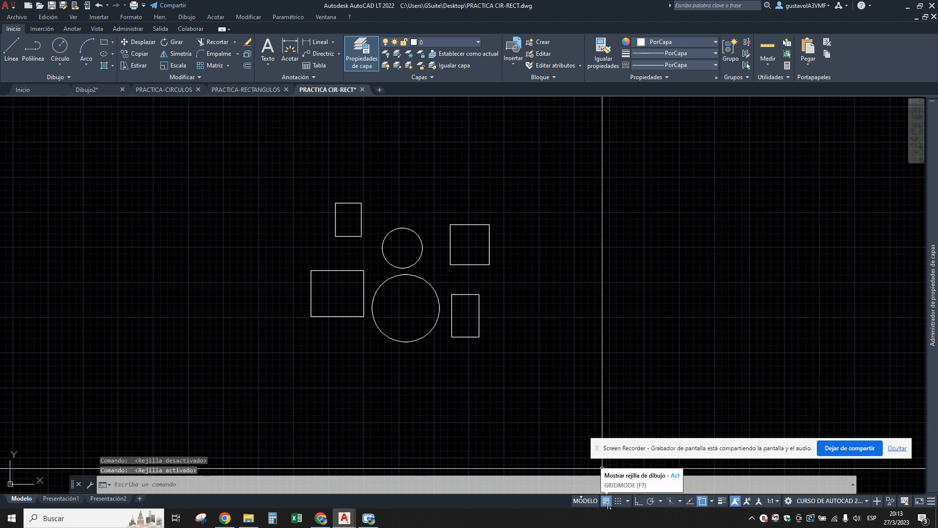
pyautogui.click(606, 500)
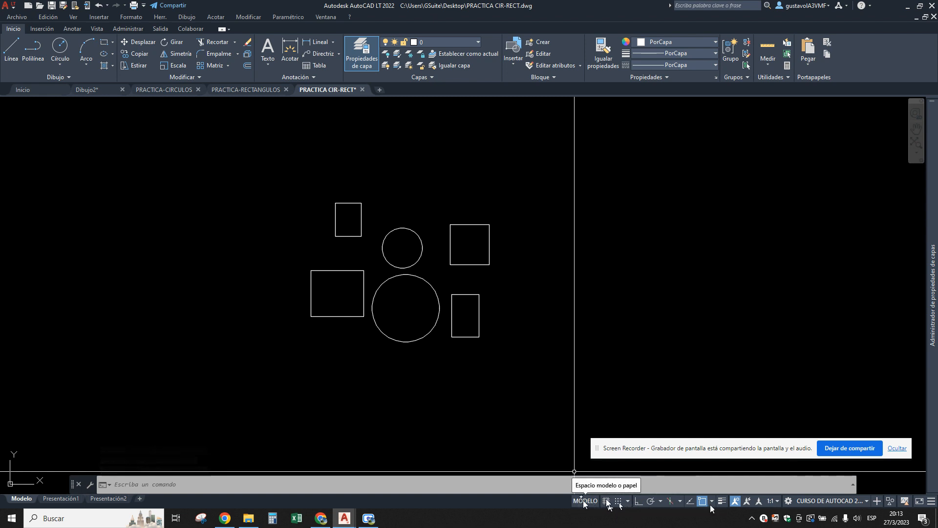
pyautogui.click(606, 501)
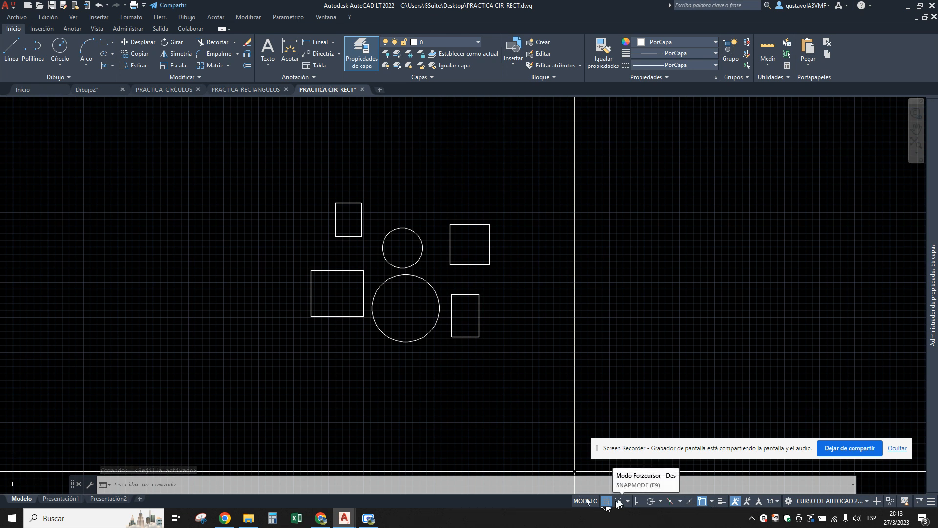
# Turn on snap mode and alternate between ortho mode and polar tracking, leaving polar tracking on.
pyautogui.click(619, 500)
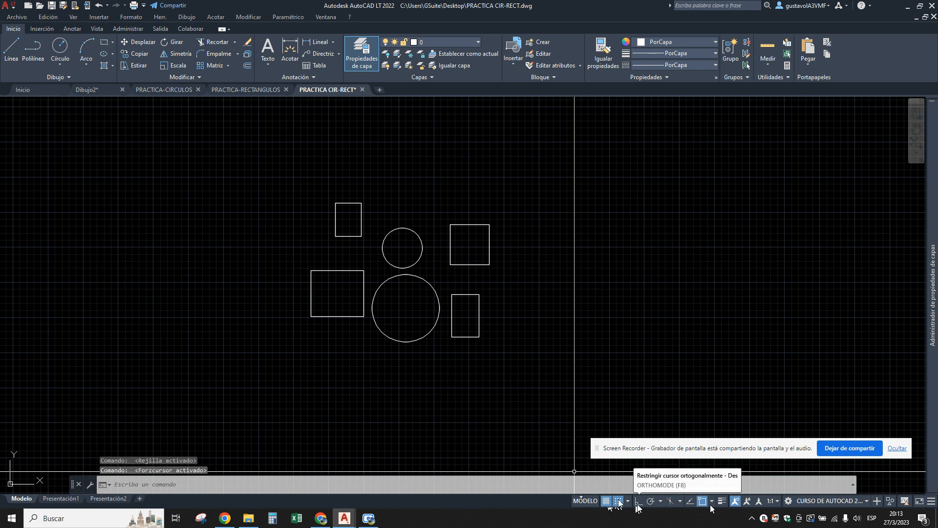
pyautogui.click(637, 503)
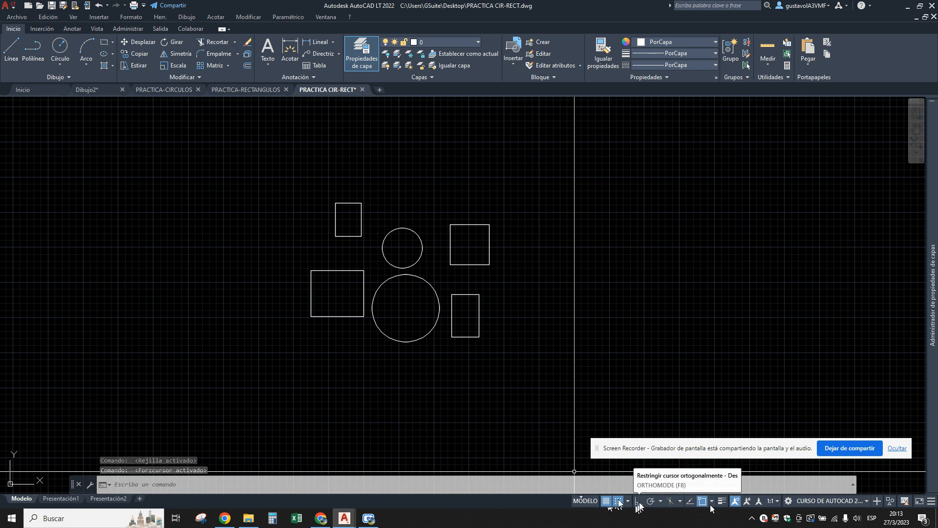
pyautogui.click(651, 502)
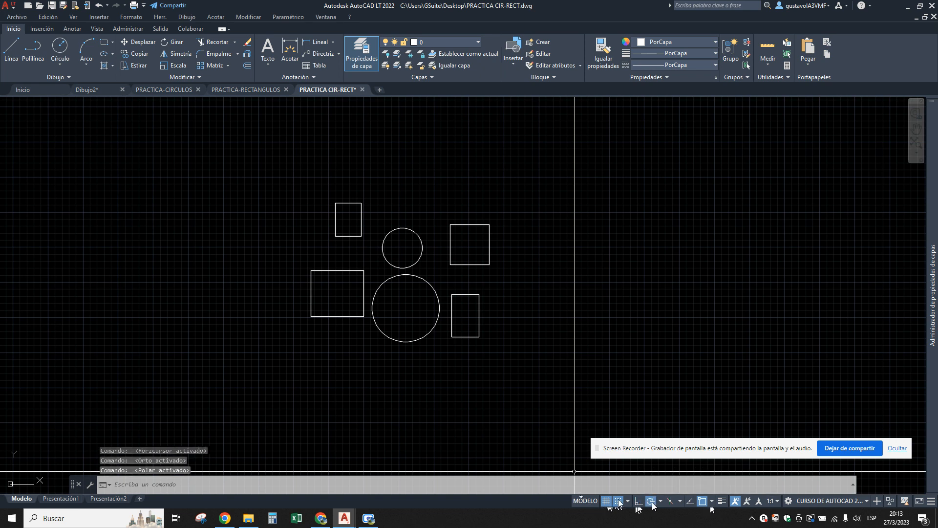
pyautogui.click(639, 500)
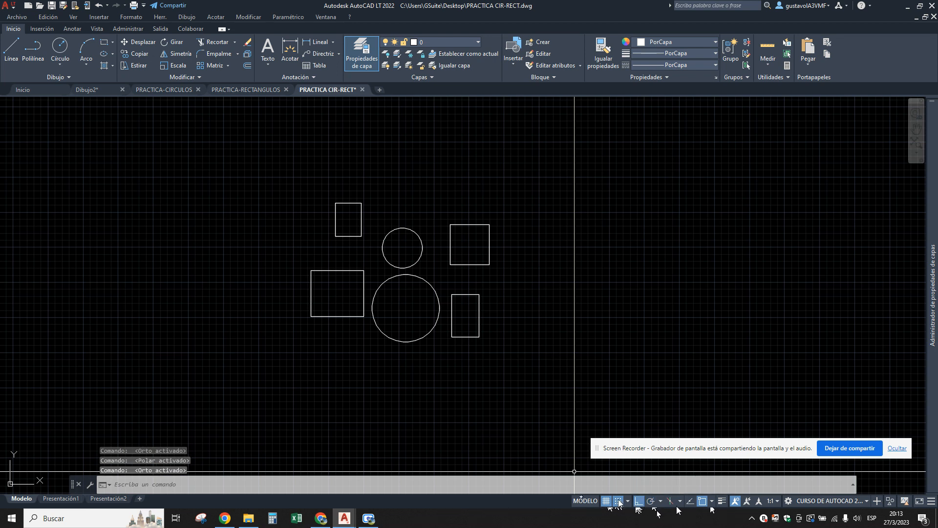
pyautogui.click(651, 502)
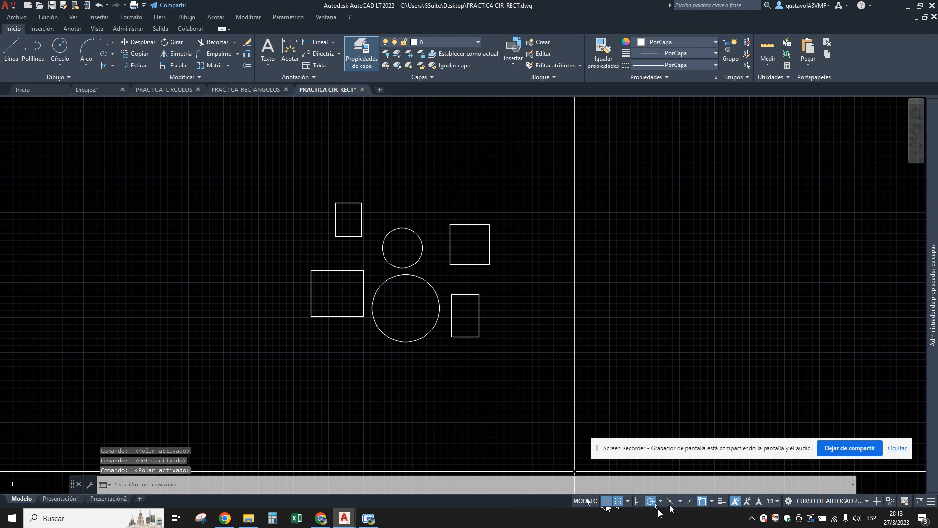
# Activate isometric drafting on the left isoplane, and turn on object snap tracking and lineweight display.
pyautogui.click(670, 502)
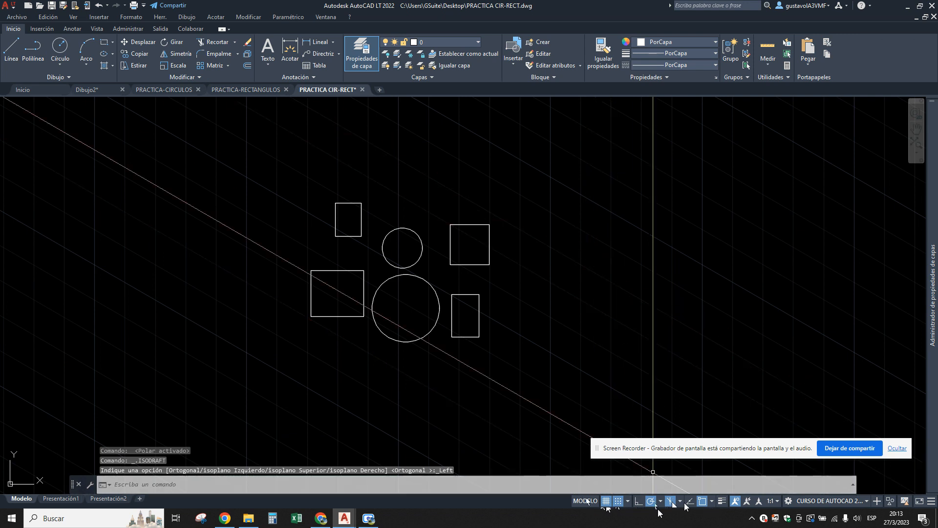
pyautogui.click(689, 501)
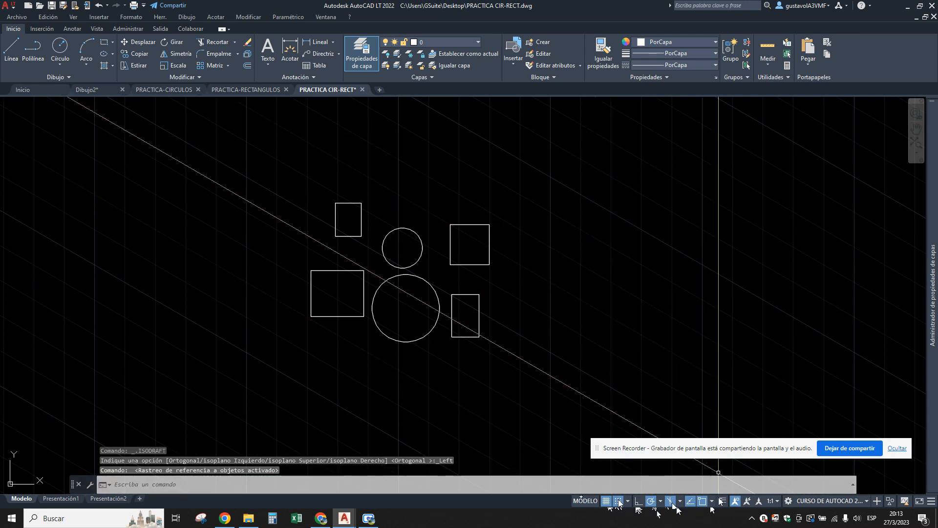
pyautogui.click(722, 501)
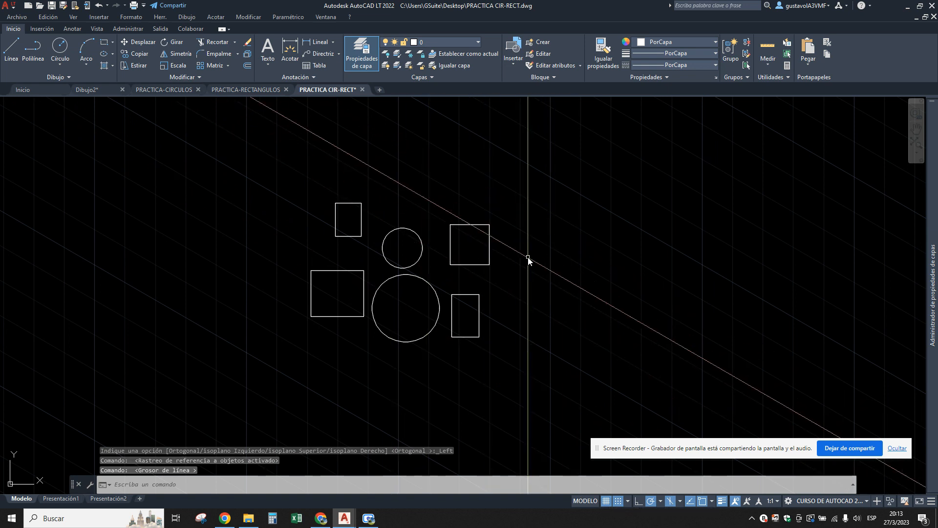
# Draw a slanted line from inside the upper right rectangle up and to the right, past its edge.
pyautogui.write('l')
pyautogui.press('Return')
pyautogui.click(464, 253)
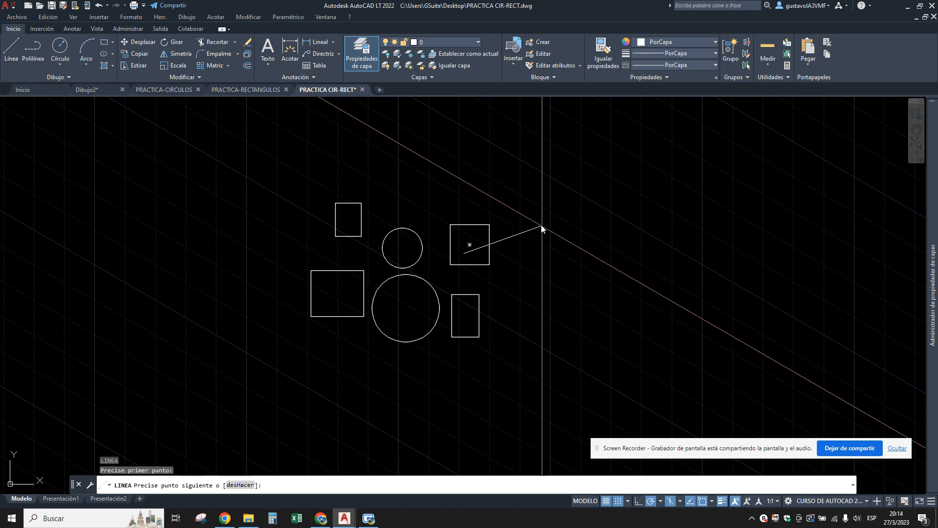
pyautogui.click(542, 208)
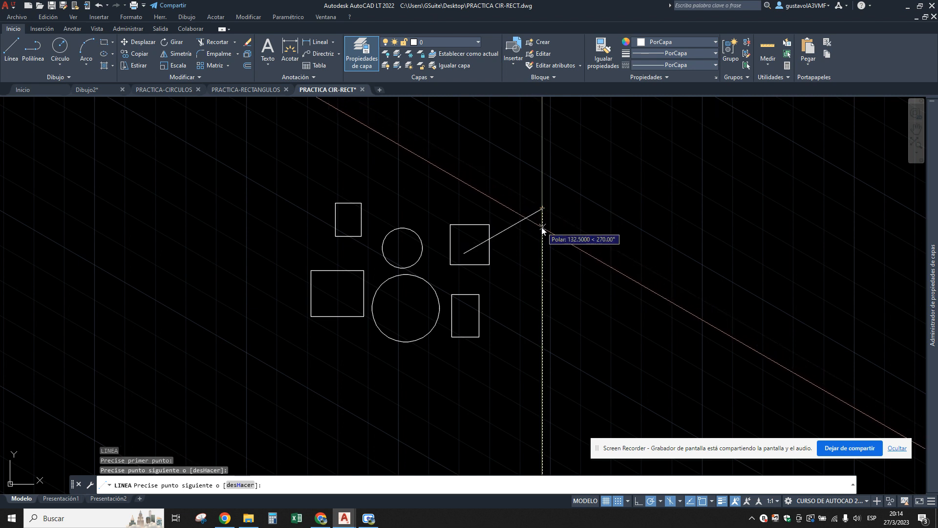
pyautogui.press('Escape')
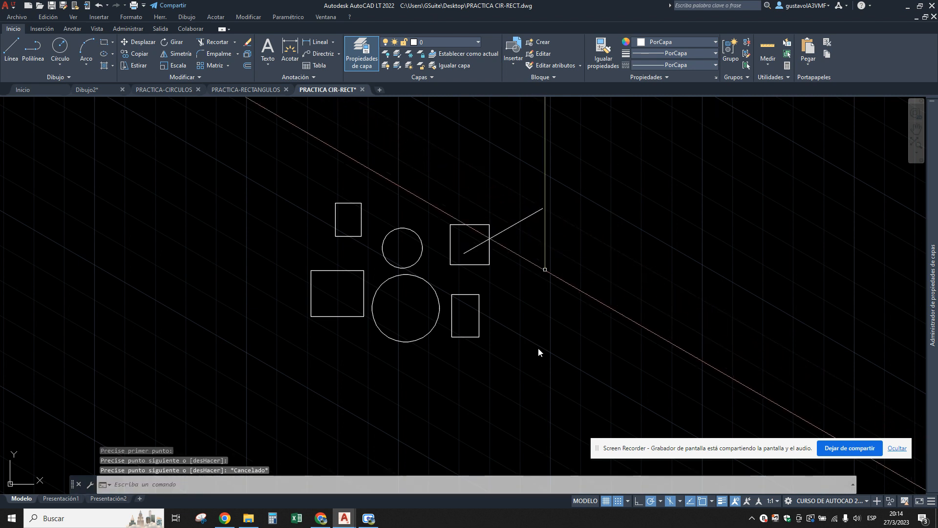
# Switch to the Google Meet call in Chrome, present the entire screen, and move the sharing notice out of the way.
pyautogui.click(321, 517)
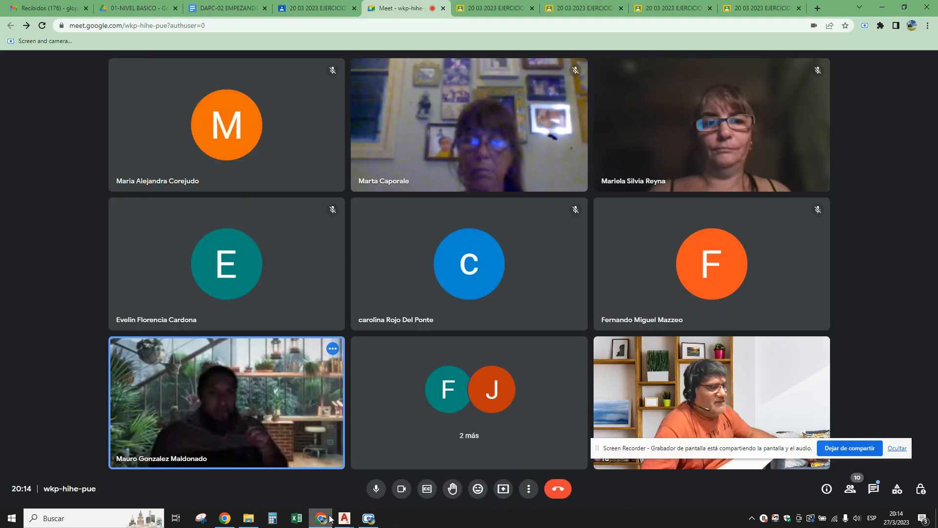
pyautogui.click(501, 488)
pyautogui.click(540, 417)
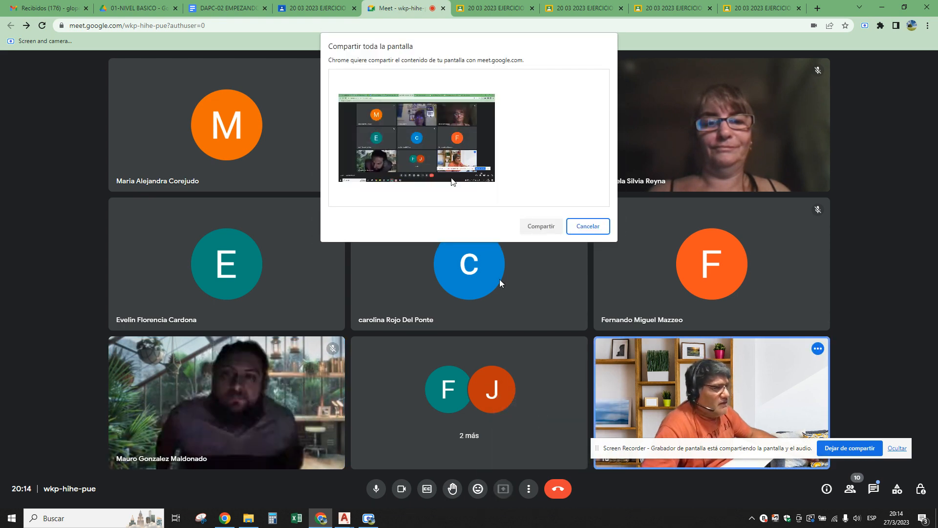
pyautogui.click(537, 226)
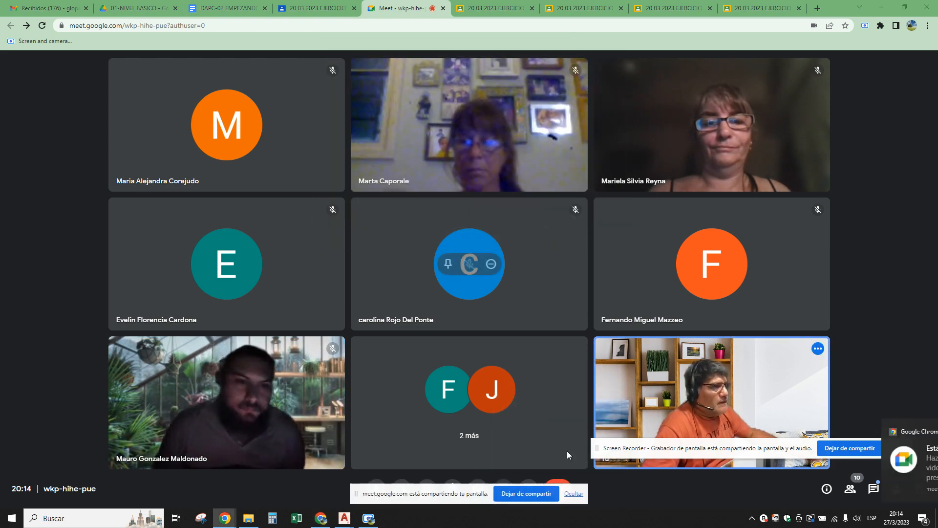
pyautogui.moveTo(476, 491); pyautogui.dragTo(806, 394)
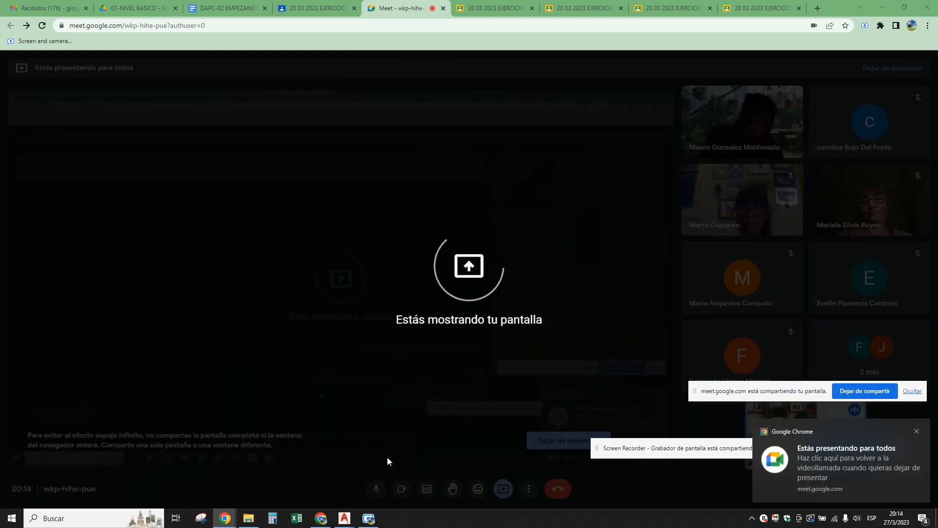
# Return to PRACTICA CIR-RECT in AutoCAD and turn off grid, snap, polar tracking, isometric drafting, object snap tracking, object snap and lineweight display.
pyautogui.moveTo(345, 518)
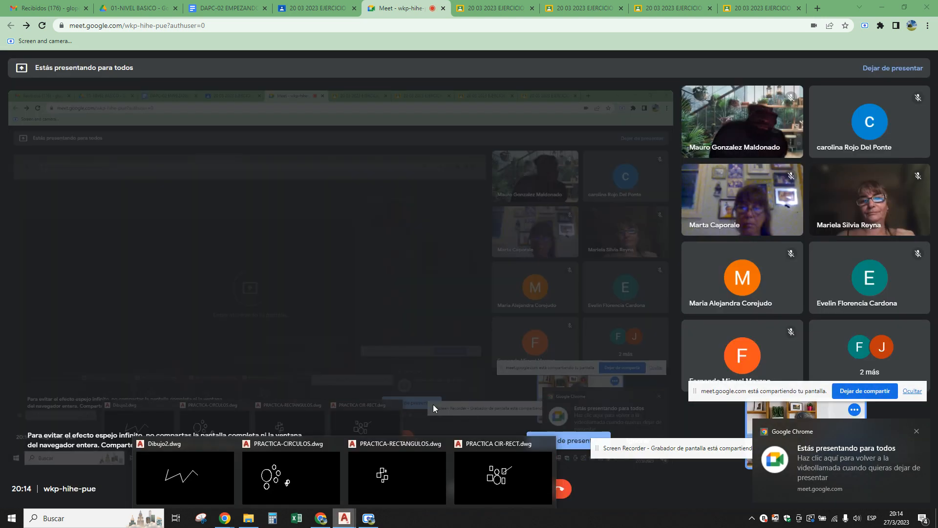
pyautogui.click(510, 477)
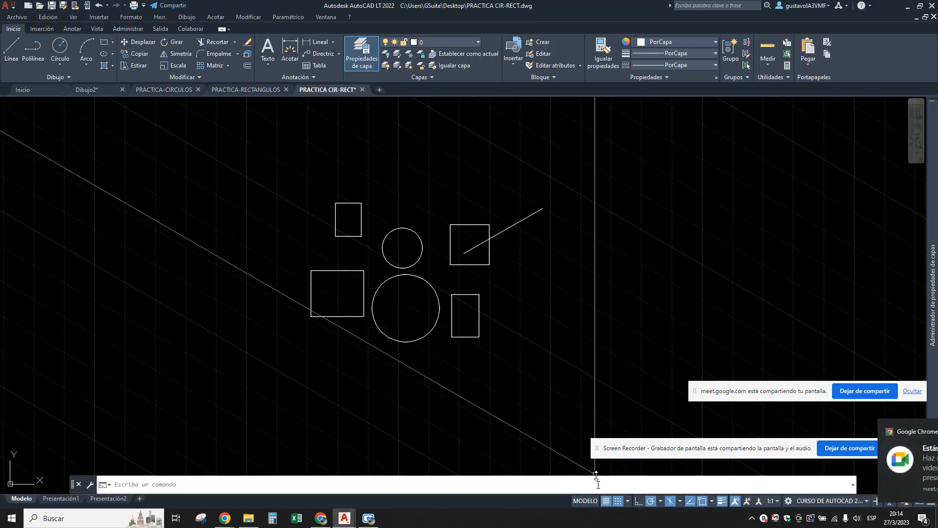
pyautogui.click(607, 501)
pyautogui.click(617, 501)
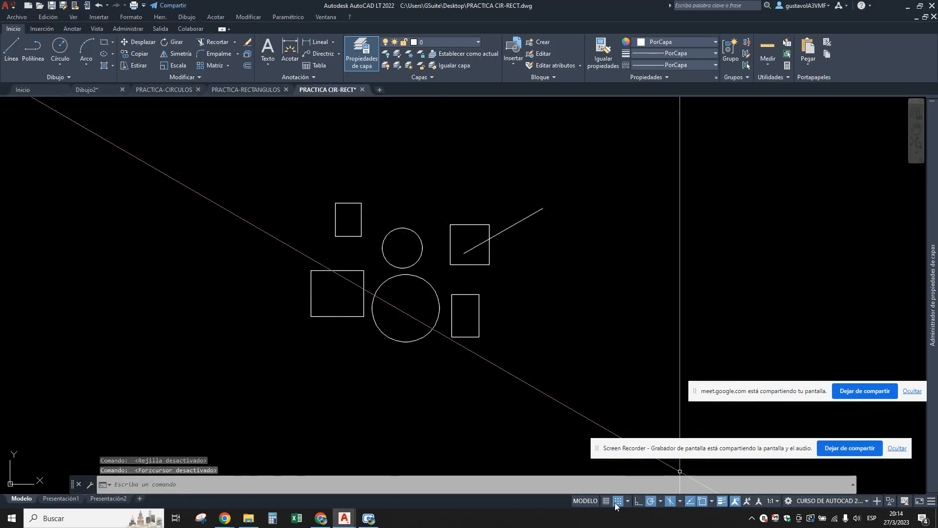
pyautogui.click(655, 501)
pyautogui.click(670, 501)
pyautogui.click(690, 501)
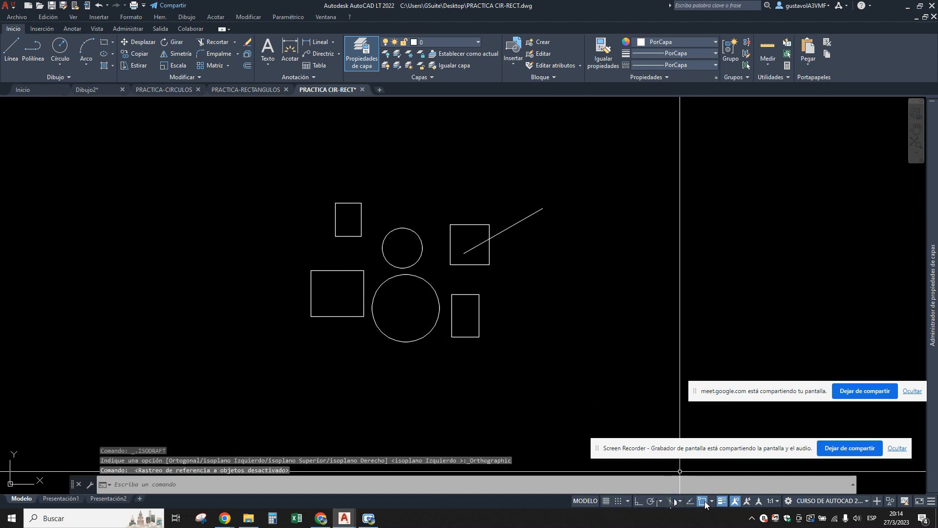
pyautogui.click(702, 501)
pyautogui.click(722, 500)
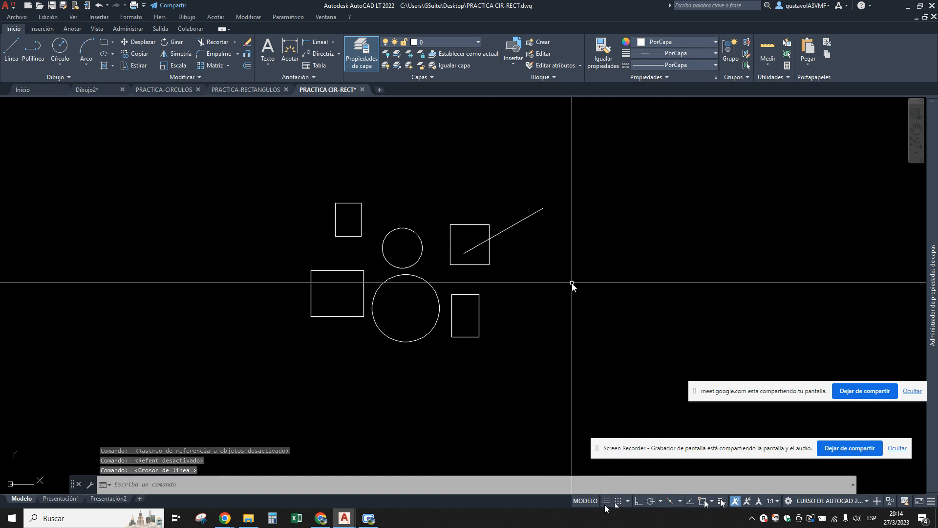
# Move the screen recorder notice clear of the status controls, and switch the drawing grid on and off again.
pyautogui.moveTo(727, 454); pyautogui.dragTo(744, 424)
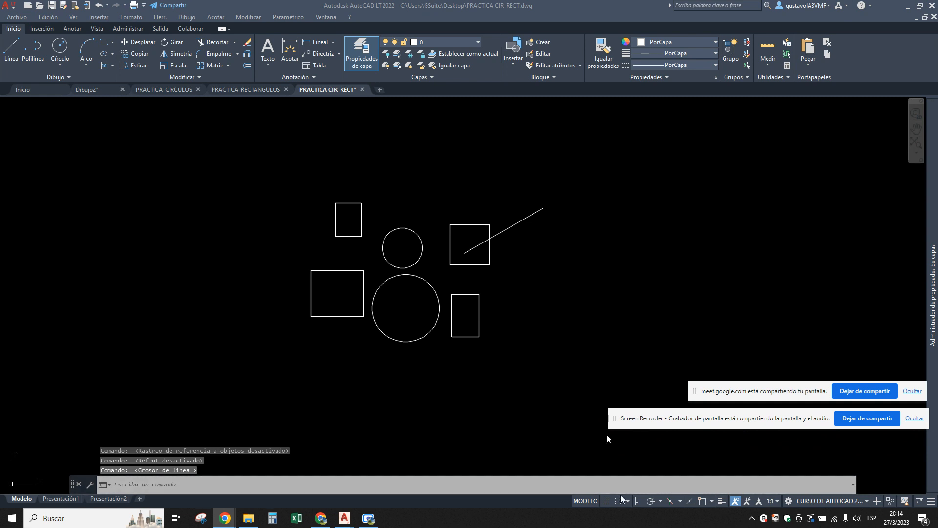
pyautogui.click(606, 501)
pyautogui.click(606, 501)
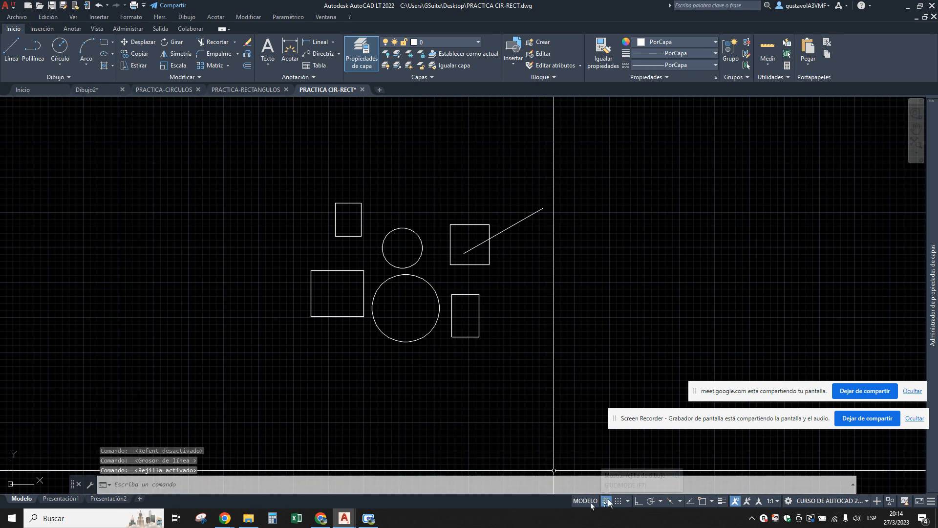
pyautogui.click(607, 500)
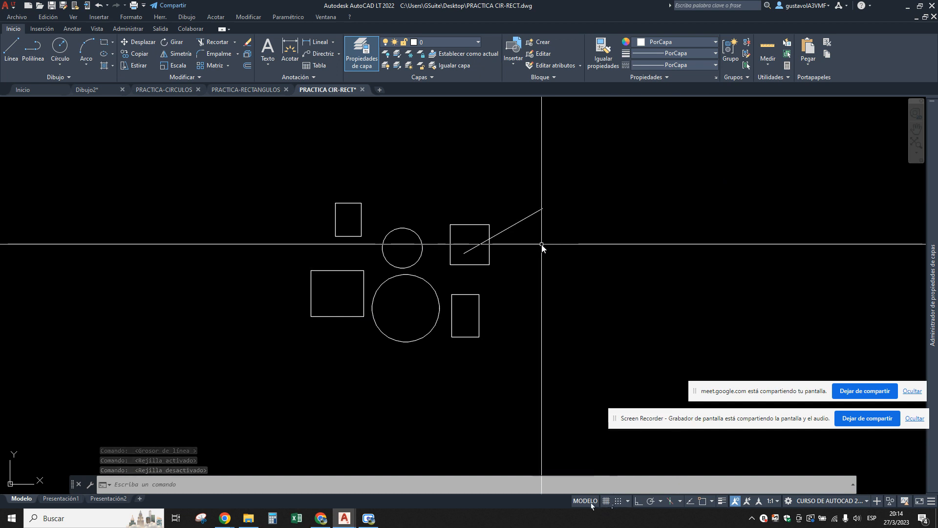
# Erase the slanted line that crosses the upper right rectangle.
pyautogui.click(552, 286)
pyautogui.click(519, 191)
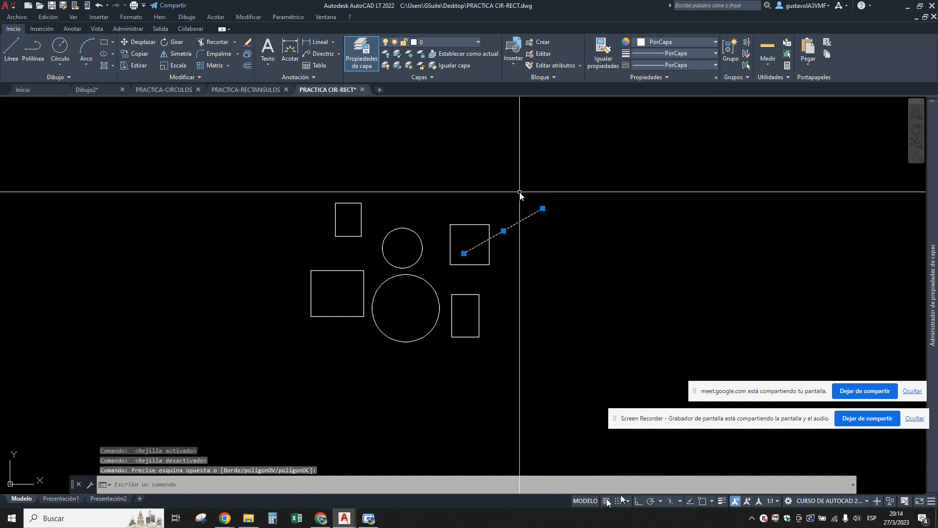
pyautogui.write('e')
pyautogui.press('Return')
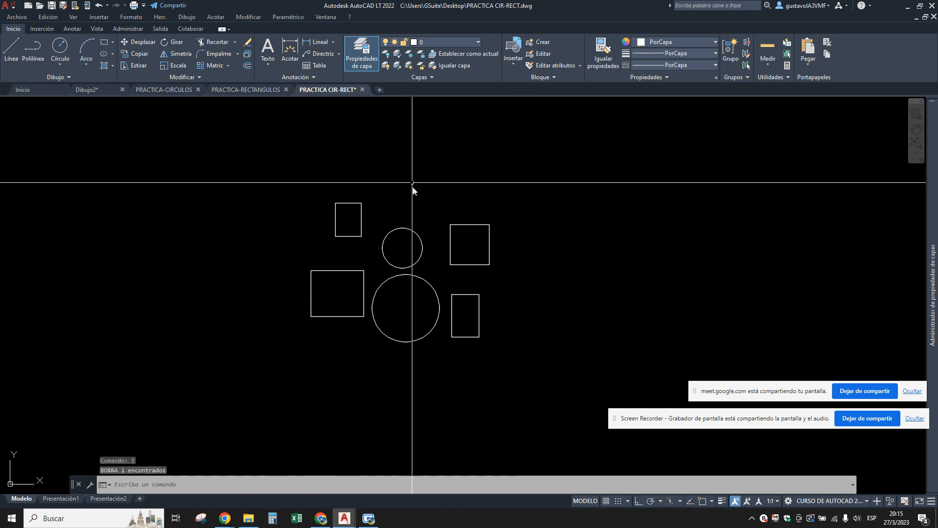
# Turn on grid, snap, polar tracking, left isoplane drafting, object snap tracking, object snap and lineweight display.
pyautogui.click(606, 501)
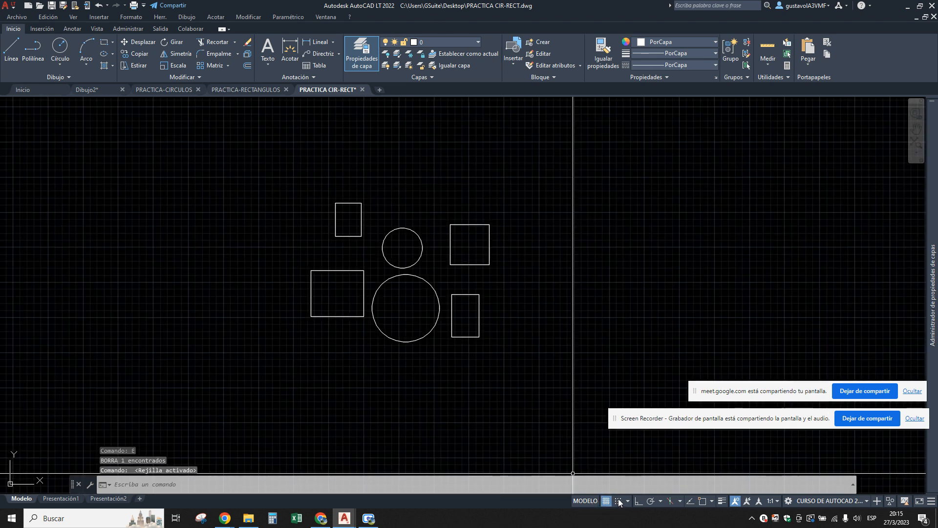
pyautogui.click(617, 501)
pyautogui.click(639, 501)
pyautogui.click(650, 501)
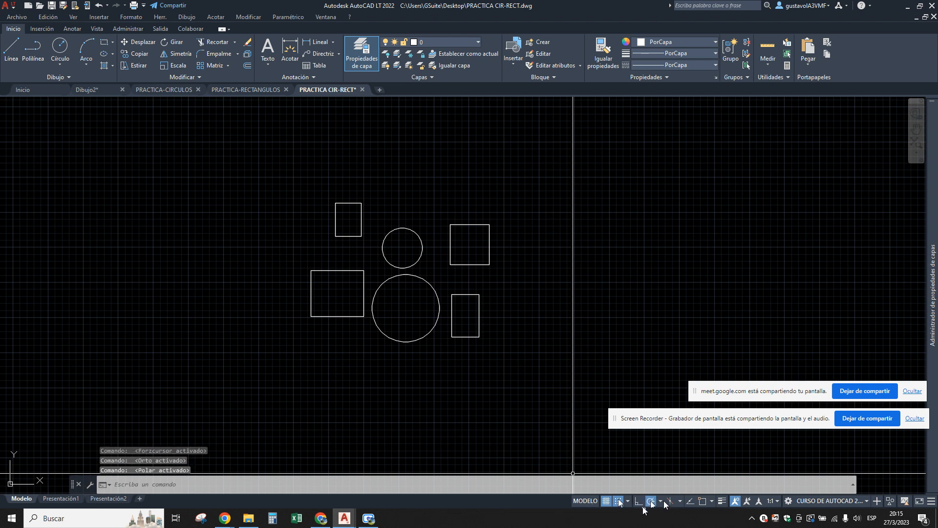
pyautogui.click(669, 501)
pyautogui.click(690, 501)
pyautogui.click(702, 501)
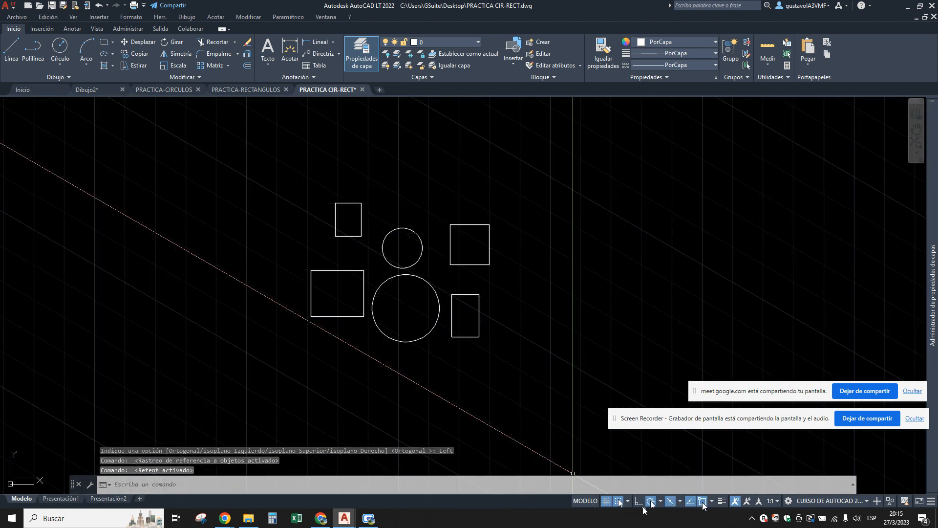
pyautogui.click(722, 501)
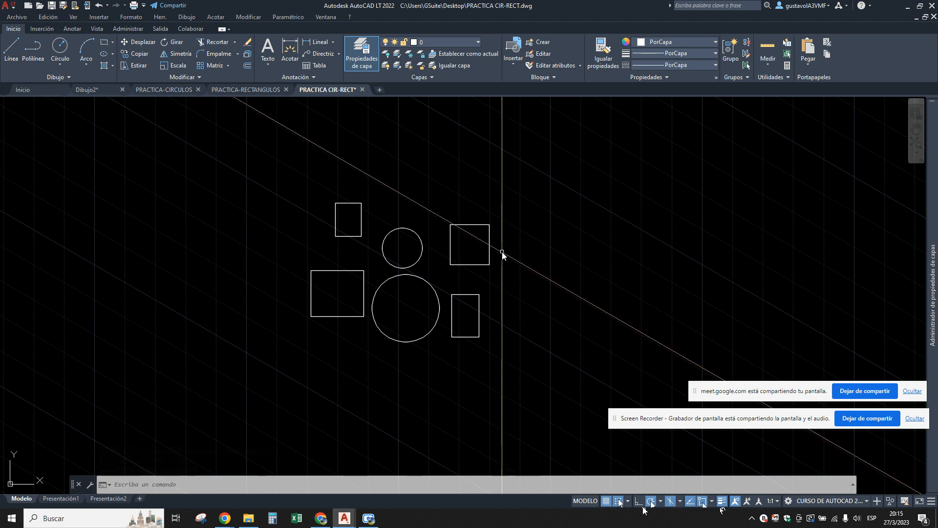
# Draw connected lines from the upper right rectangle's centre, about 800 units right, diagonally down-left, to the lower left rectangle's centre, ending at the upper left rectangle's top midpoint.
pyautogui.write('l')
pyautogui.press('Return')
pyautogui.click(469, 244)
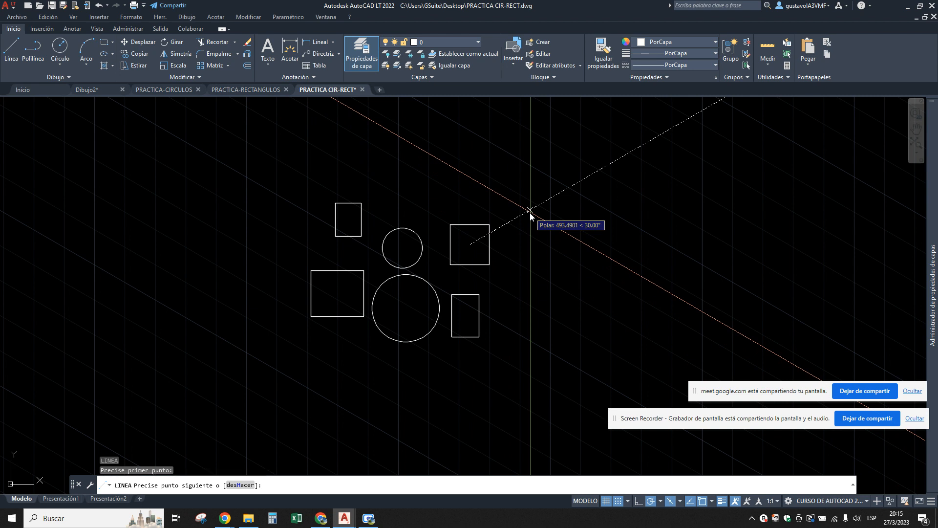
pyautogui.click(583, 244)
pyautogui.click(516, 297)
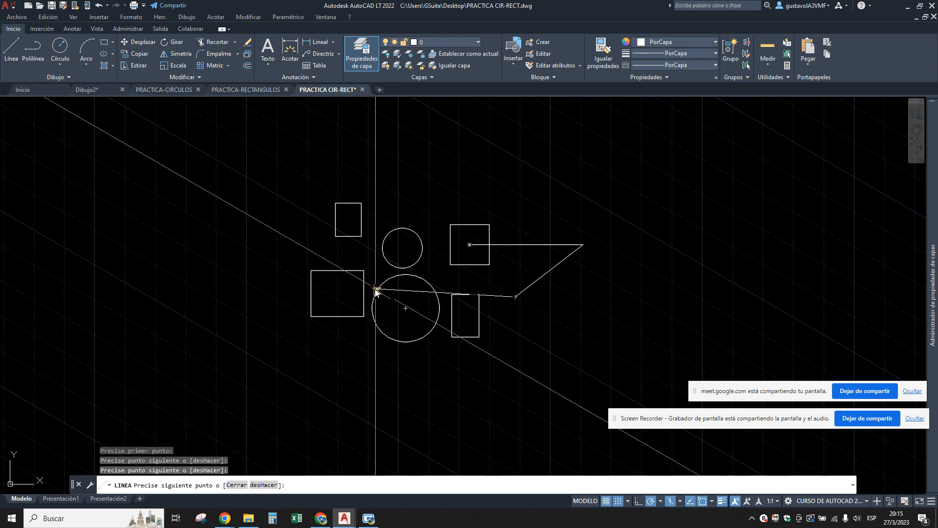
pyautogui.click(337, 293)
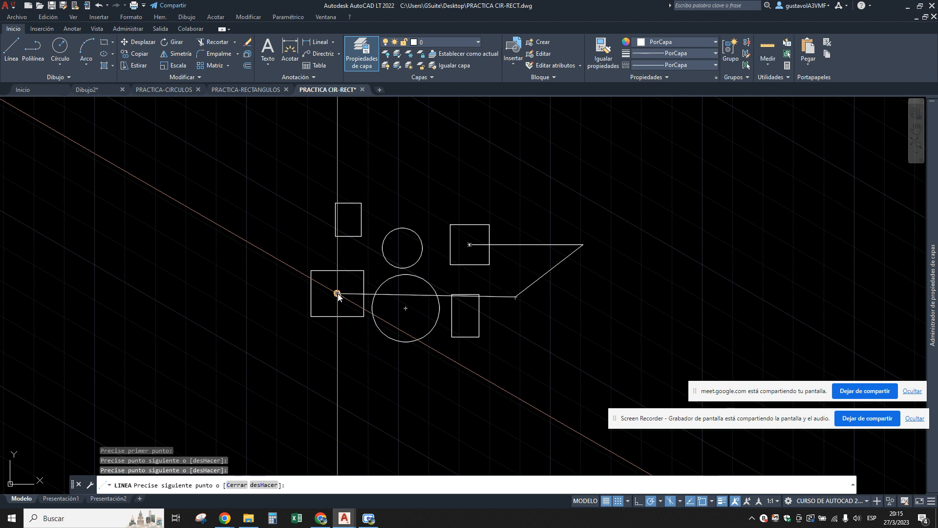
pyautogui.click(349, 202)
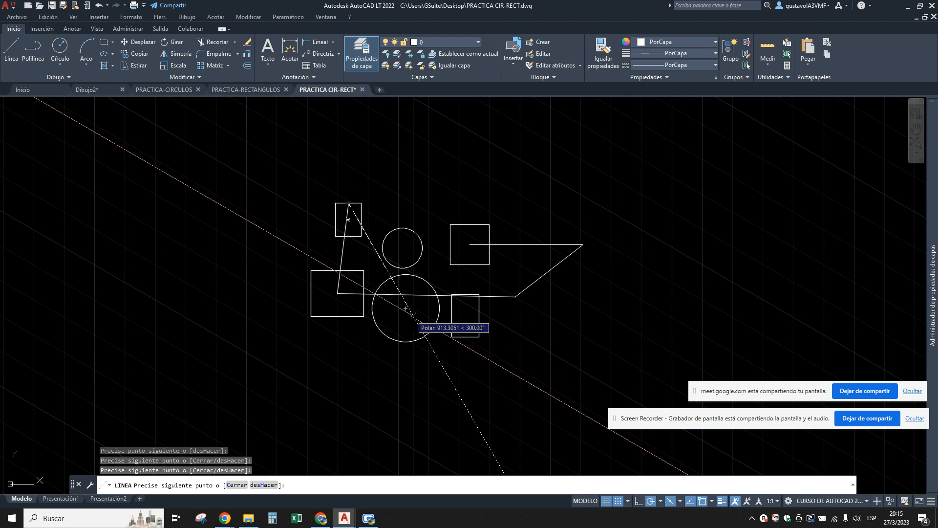
pyautogui.press('Escape')
pyautogui.press('Escape')
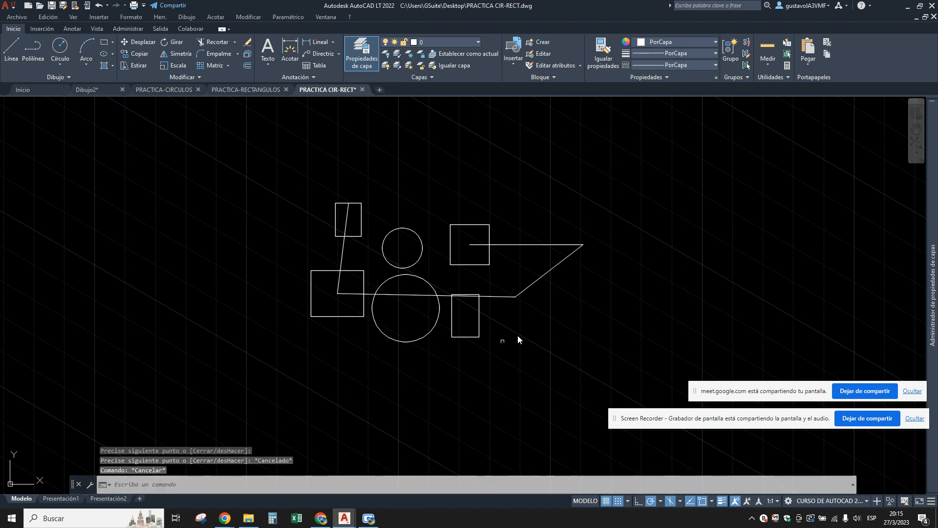
# Draw a line from the midpoint of the horizontal segment up and left to a point above the upper right rectangle.
pyautogui.write('L')
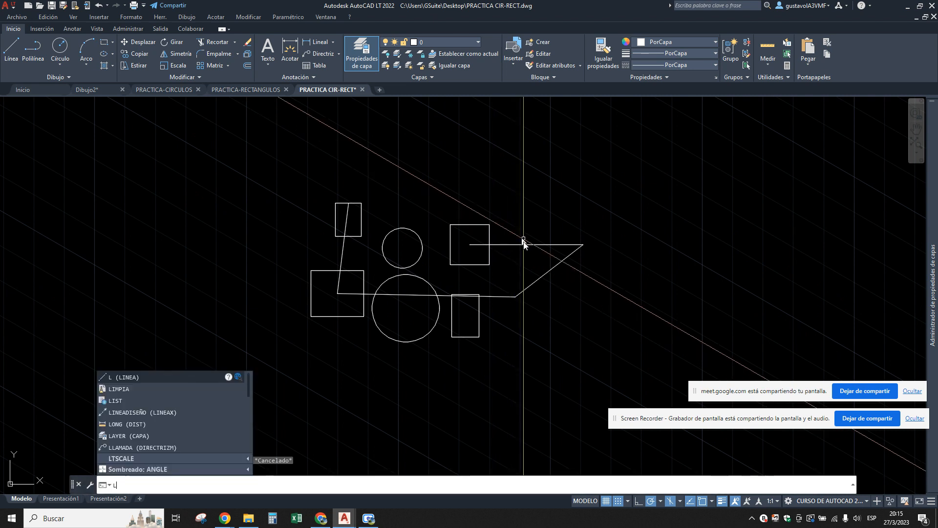
pyautogui.press('Return')
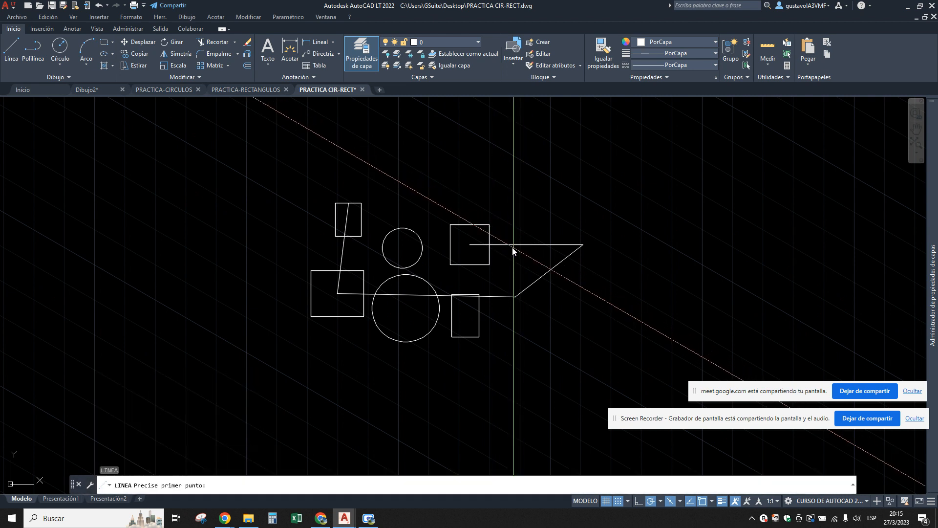
pyautogui.click(527, 245)
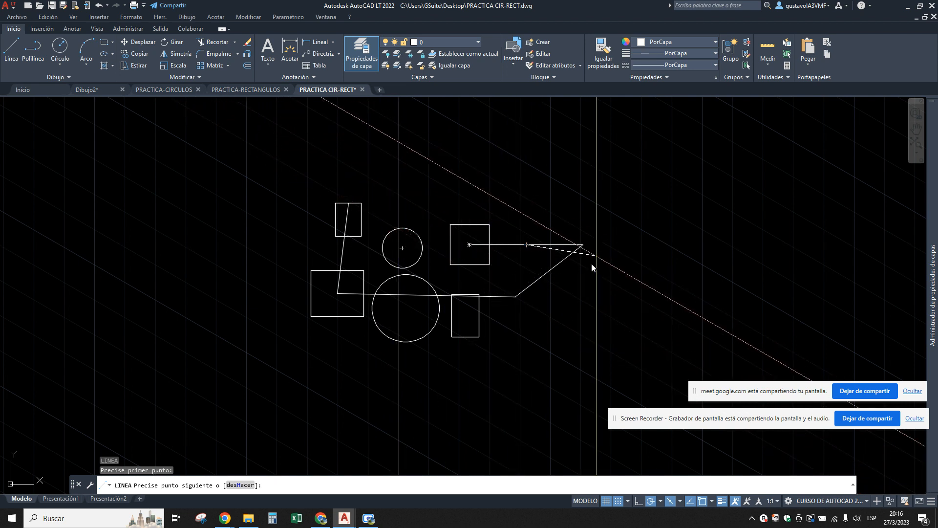
pyautogui.click(458, 172)
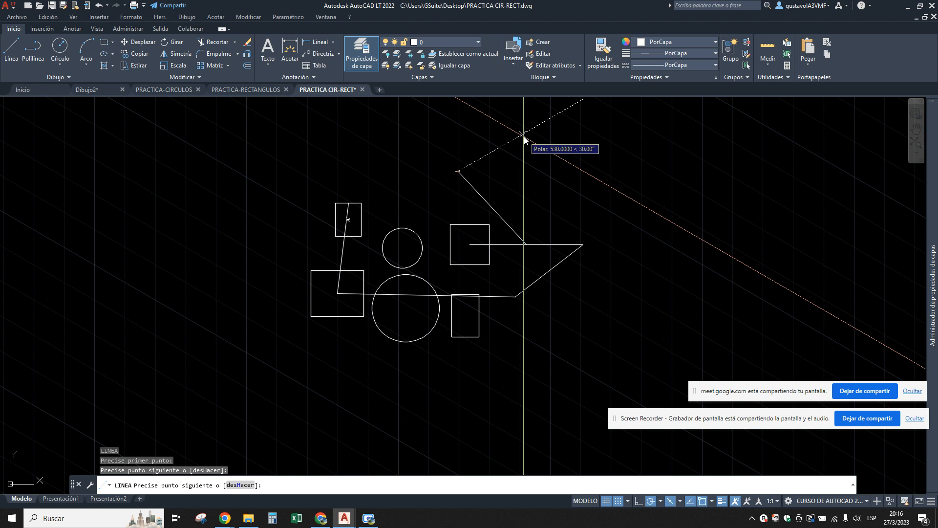
pyautogui.press('Escape')
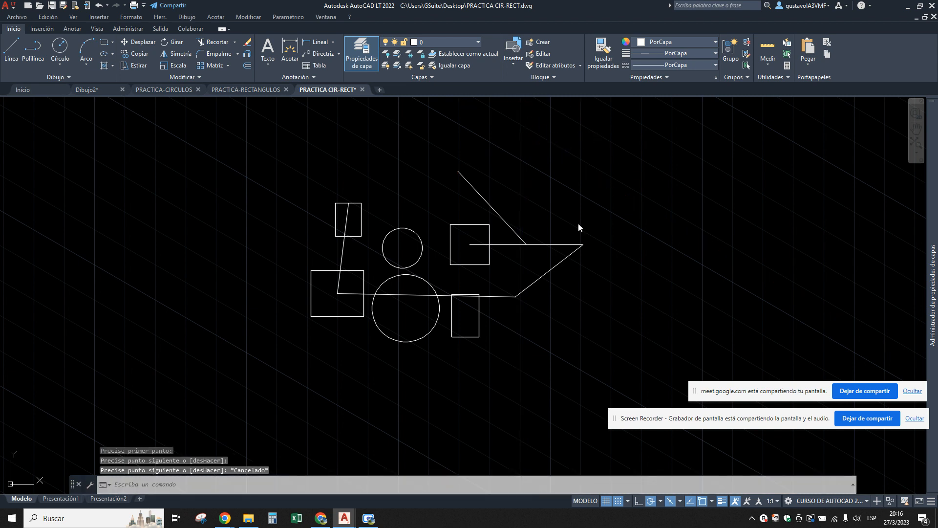
# Turn off grid, snap, polar tracking, isometric drafting, object snap tracking, object snap and lineweight display again.
pyautogui.click(606, 501)
pyautogui.click(618, 500)
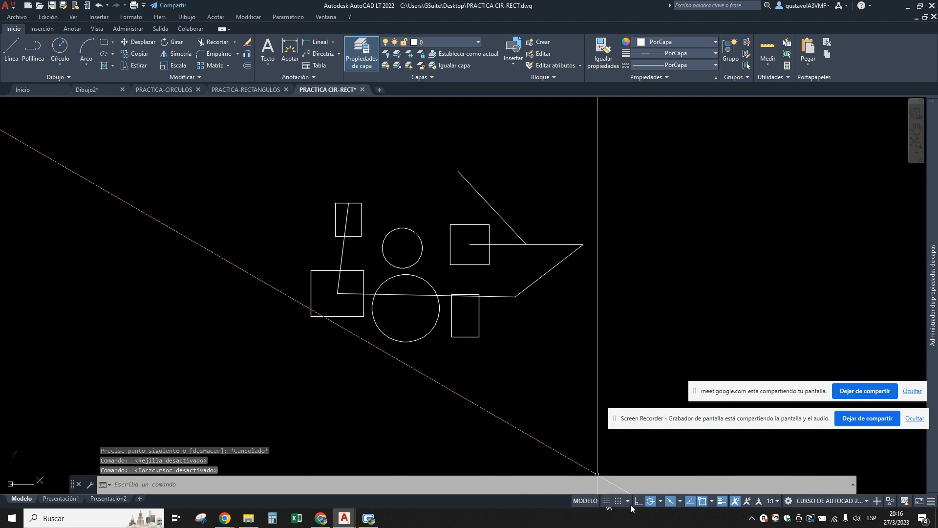
pyautogui.click(669, 501)
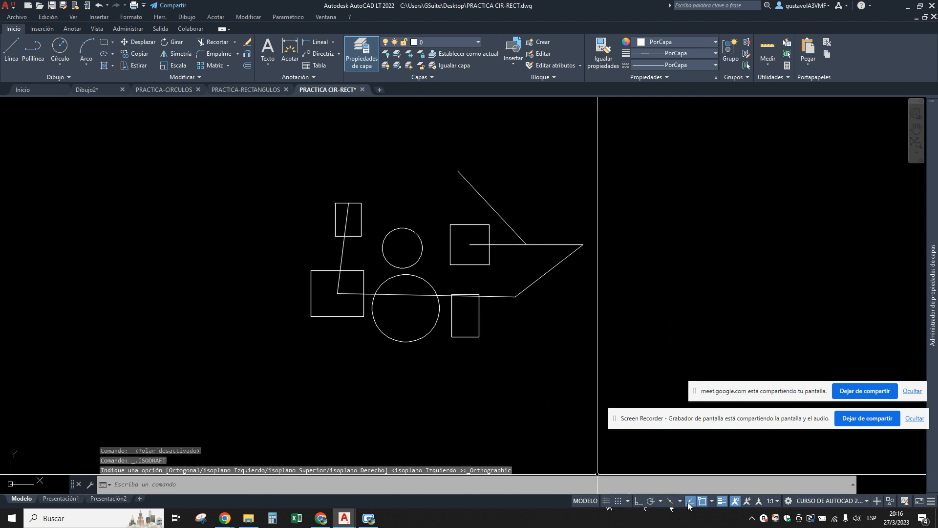
pyautogui.click(690, 501)
pyautogui.click(702, 501)
pyautogui.click(722, 501)
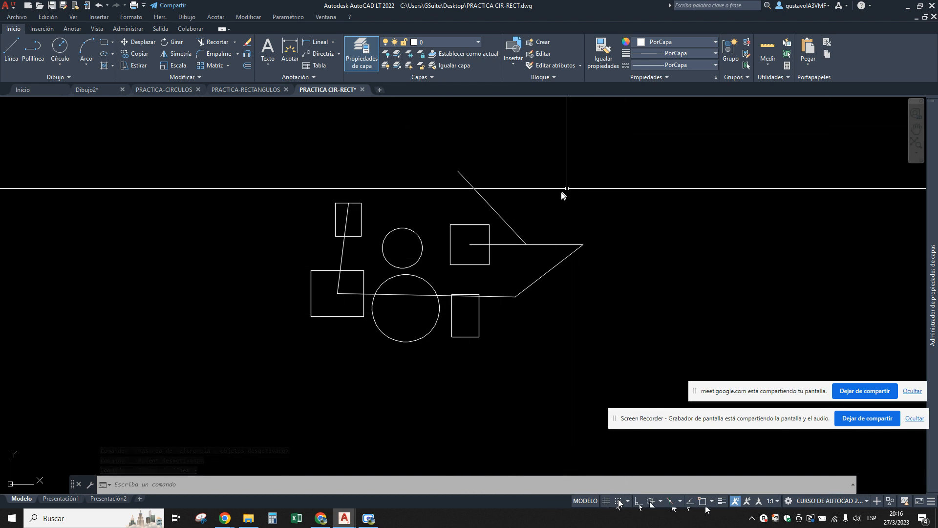
# Erase all the rectangles, circles and lines in the PRACTICA CIR-RECT drawing.
pyautogui.click(604, 167)
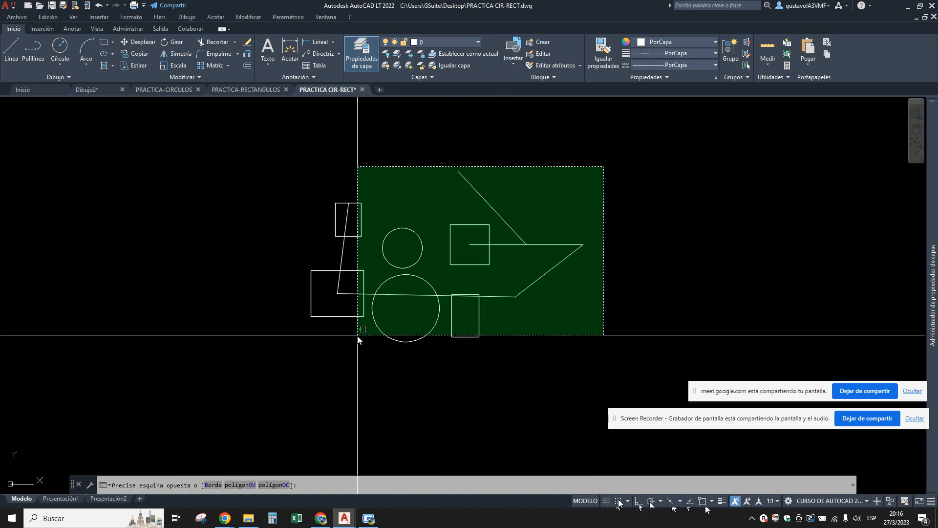
pyautogui.press('Escape')
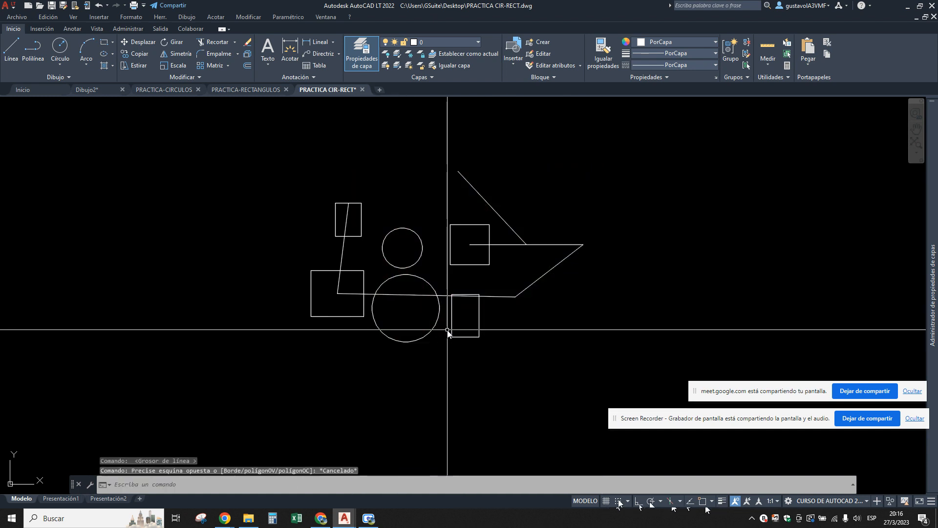
pyautogui.click(120, 484)
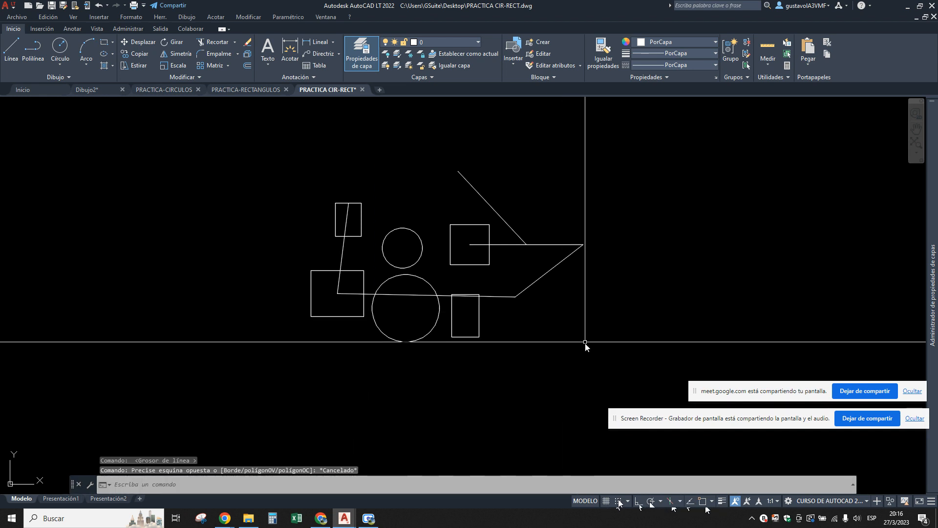
pyautogui.click(595, 358)
pyautogui.click(293, 166)
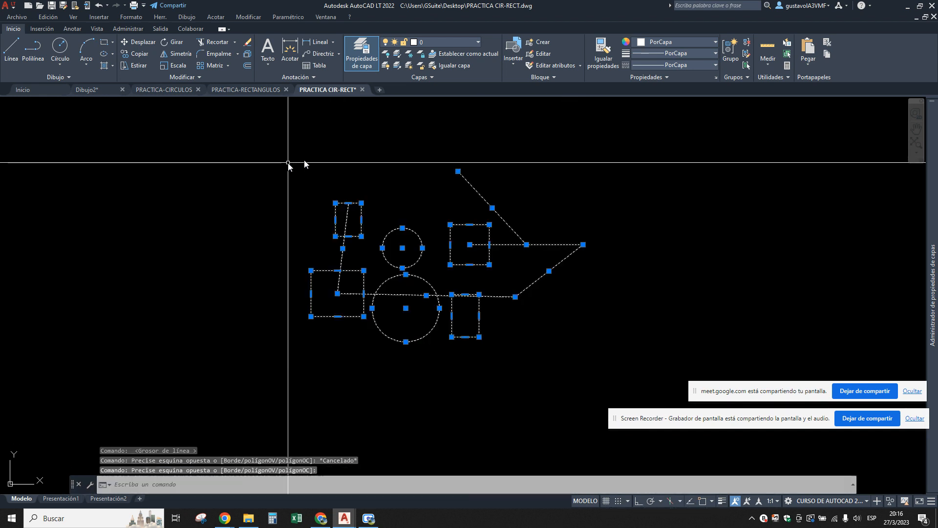
pyautogui.write('e')
pyautogui.press('Return')
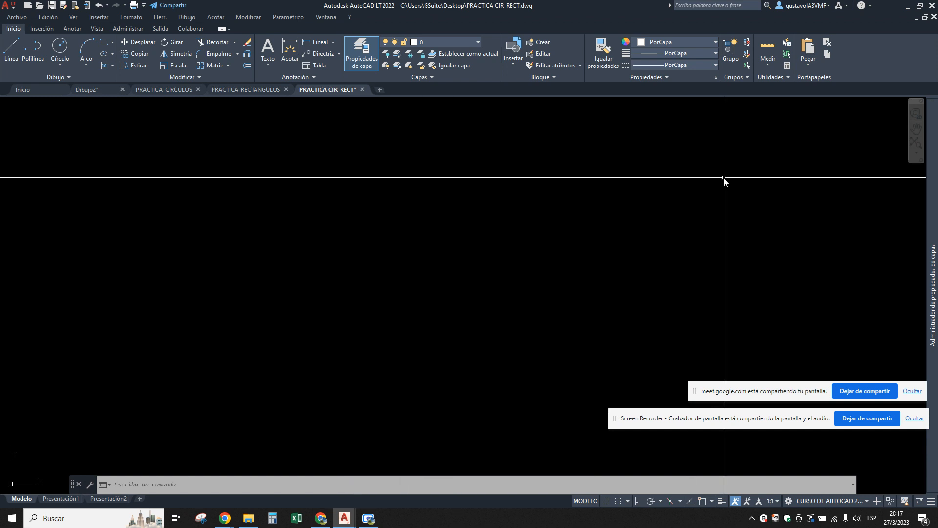
# Switch to Chrome and review the command procedures and F1 to F12 function key list in the DAPC-02 EMPEZANDO EN AUTOCAD document.
pyautogui.click(320, 518)
pyautogui.click(306, 10)
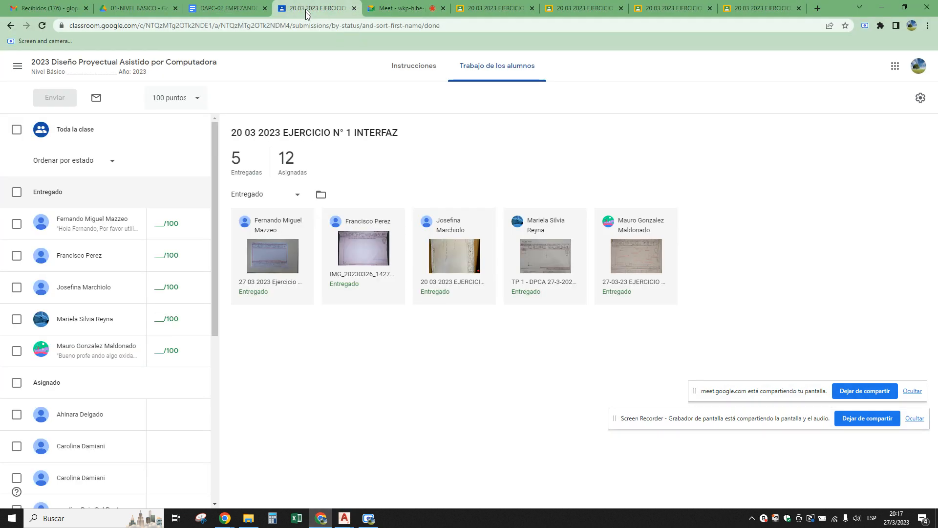
pyautogui.click(225, 8)
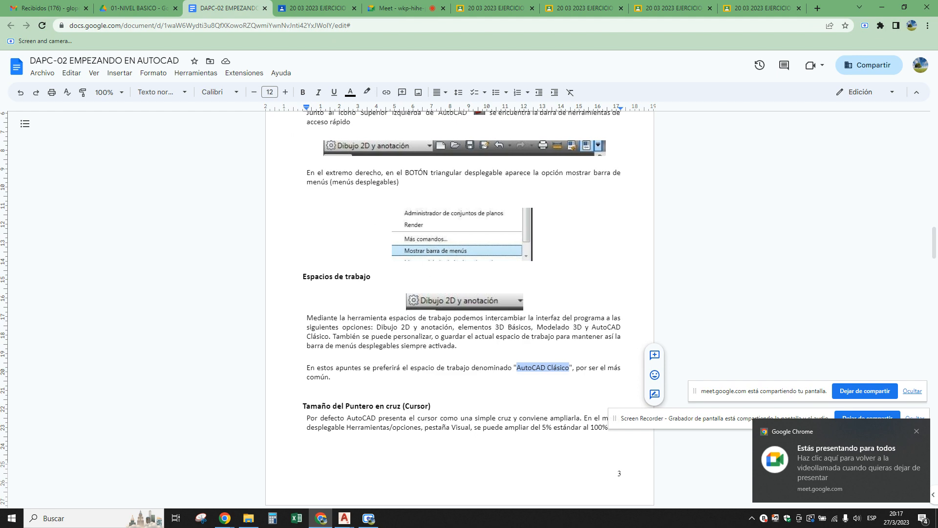
pyautogui.scroll(-10, 430, 278)
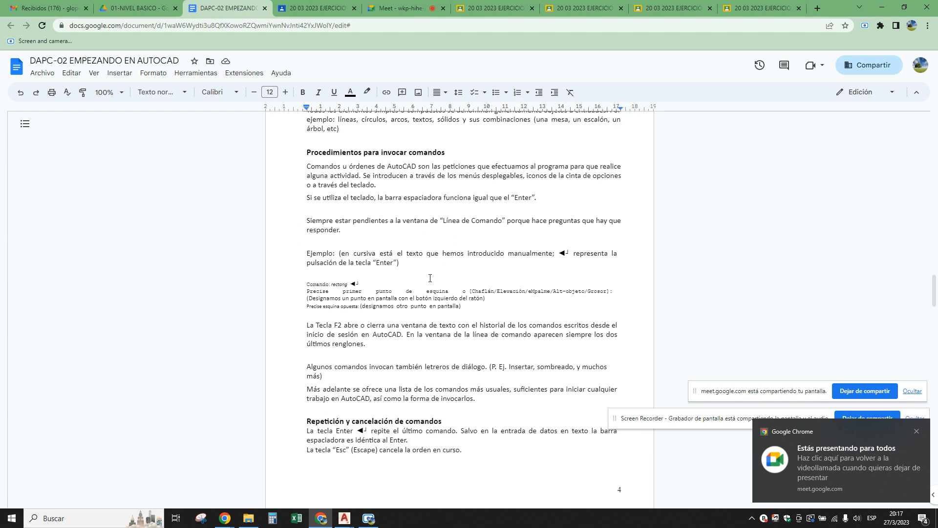
pyautogui.scroll(-6, 430, 278)
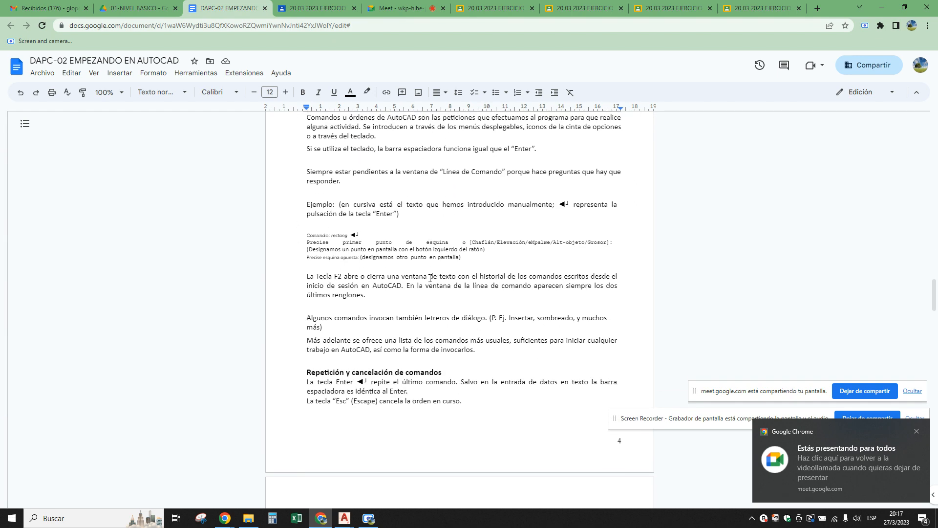
pyautogui.scroll(6, 430, 278)
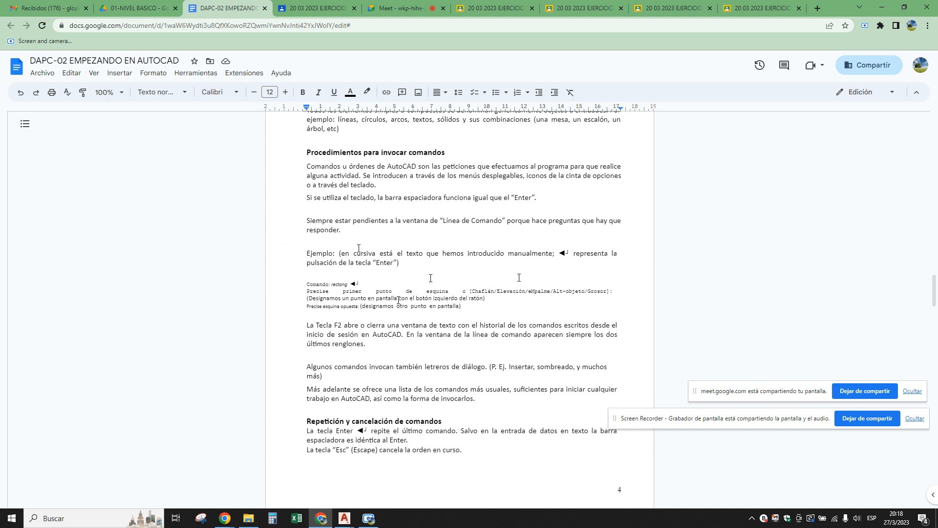
pyautogui.scroll(-2, 519, 278)
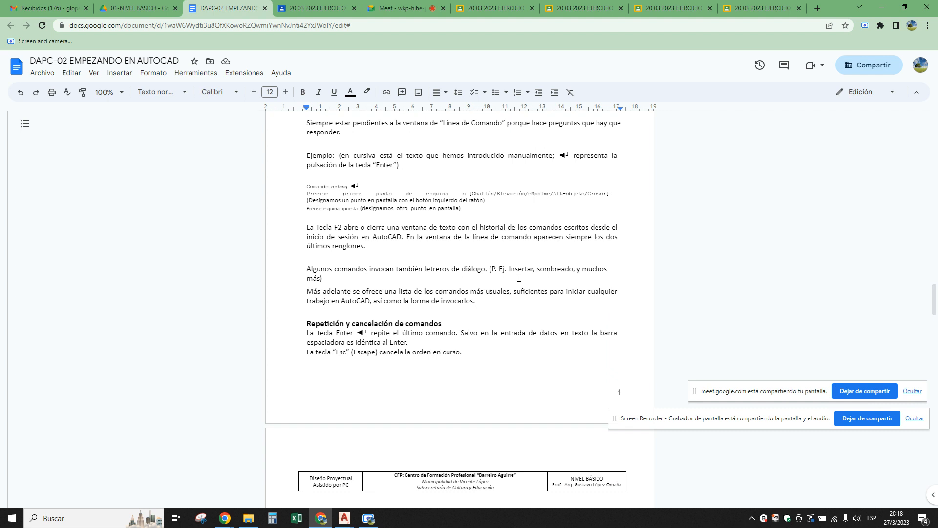
pyautogui.scroll(-3, 519, 278)
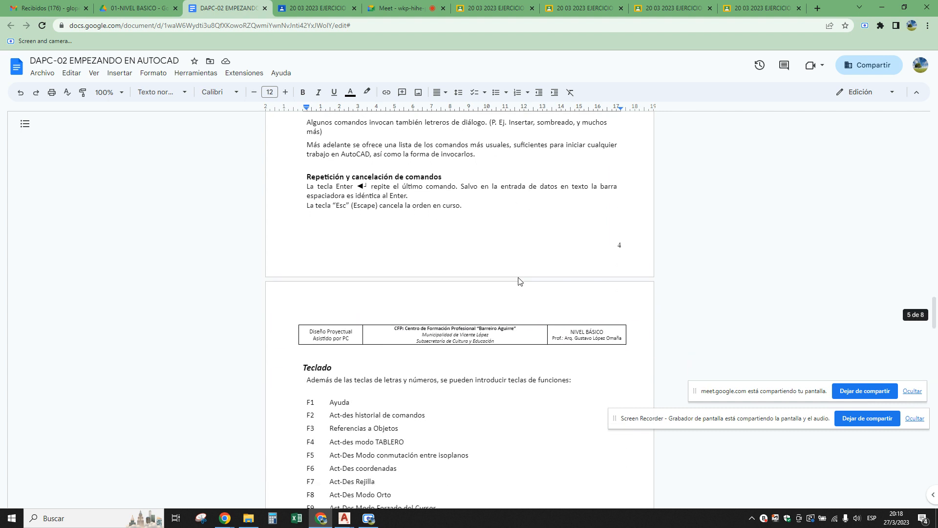
pyautogui.scroll(-2, 518, 281)
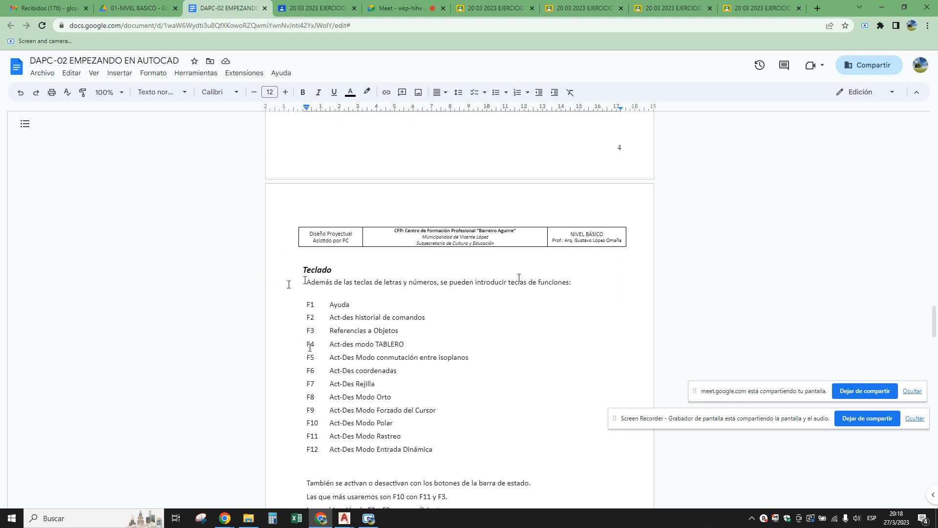
pyautogui.scroll(-1, 519, 277)
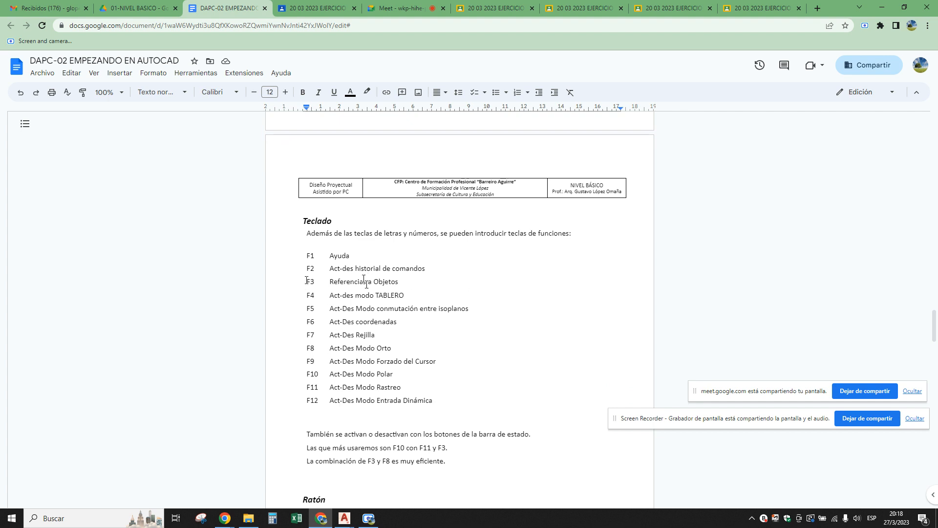
pyautogui.scroll(-1, 315, 360)
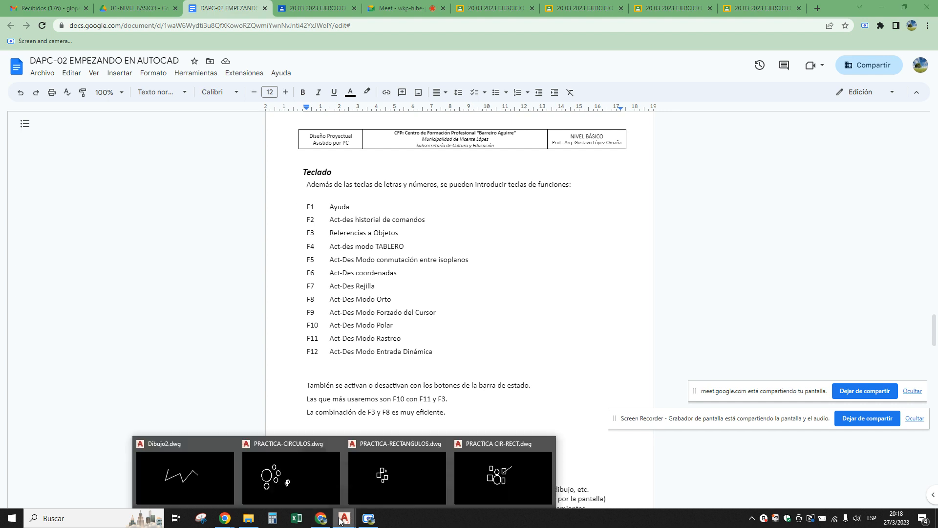
# Switch to the PRACTICA-CIRCULOS drawing in AutoCAD to examine its drafting mode toggles, and return to the course document in Chrome.
pyautogui.moveTo(341, 519)
pyautogui.click(297, 484)
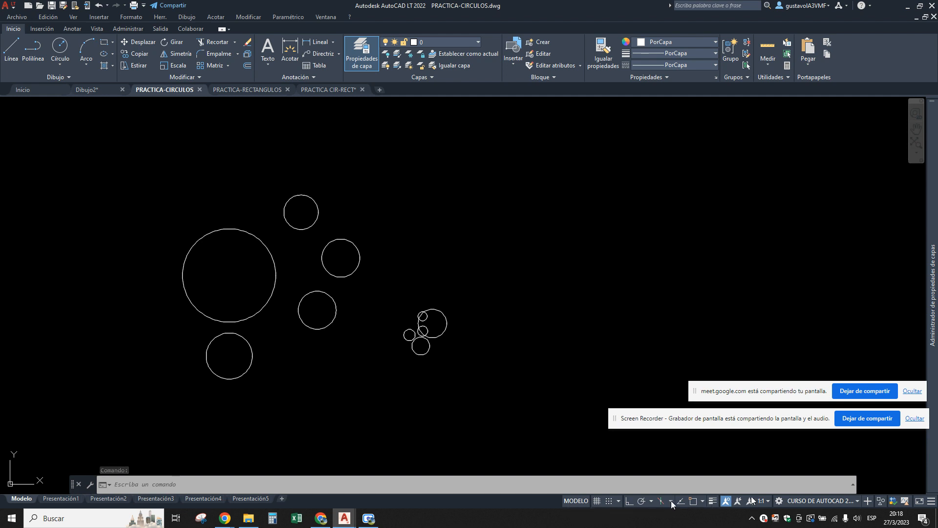
pyautogui.click(320, 518)
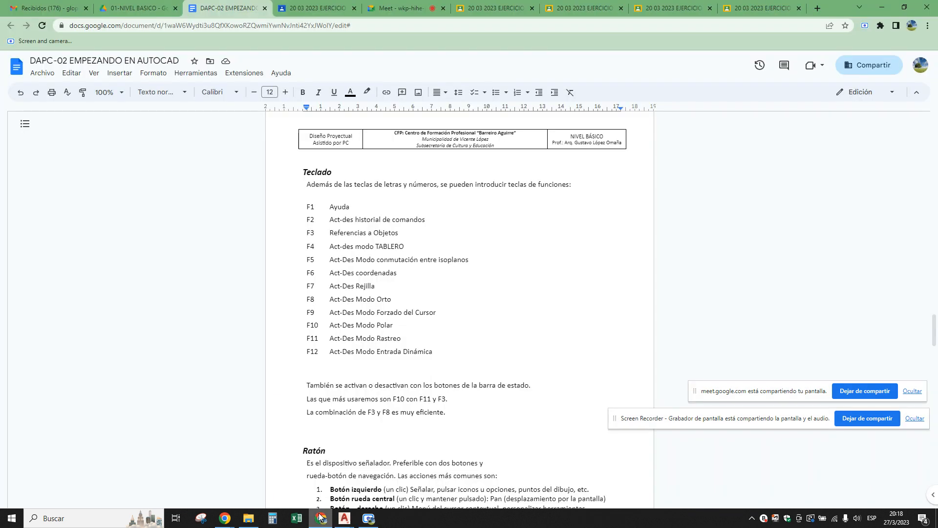
# Review the course document from the mouse section through drop-down menus, toolbars and dialog boxes to the labelled interface diagram.
pyautogui.scroll(-1, 339, 314)
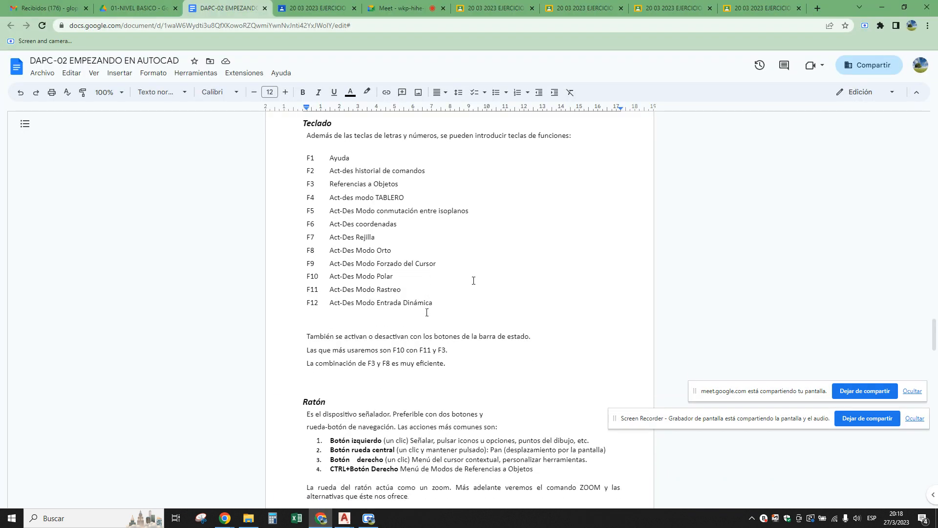
pyautogui.scroll(-2, 473, 281)
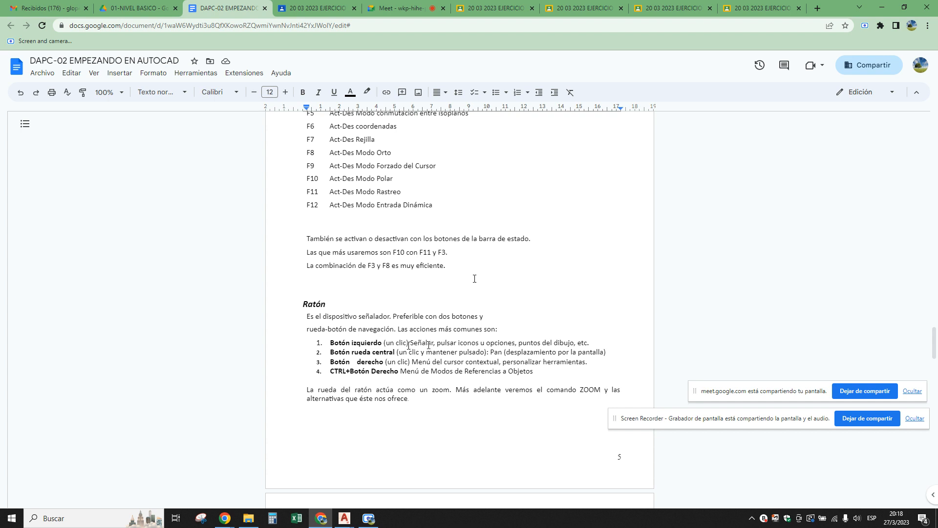
pyautogui.scroll(-4, 417, 310)
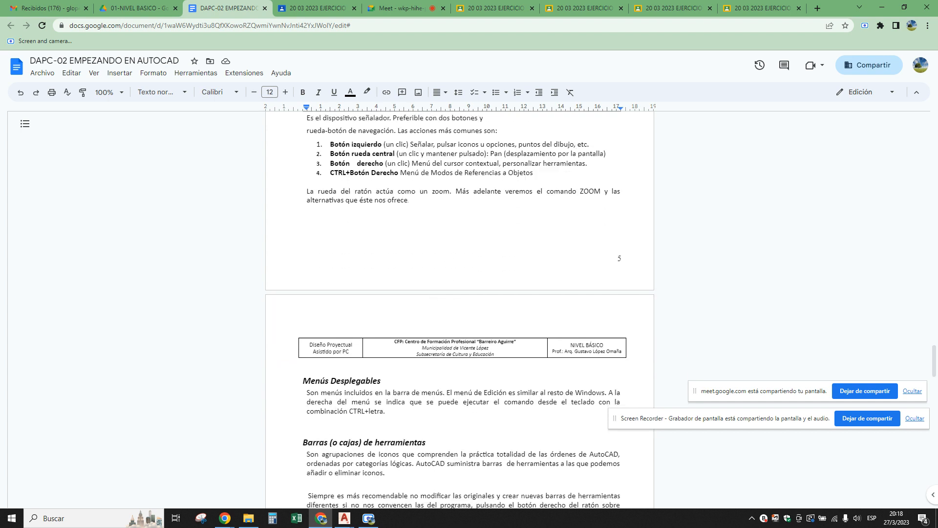
pyautogui.scroll(-2, 449, 240)
pyautogui.scroll(-3, 450, 239)
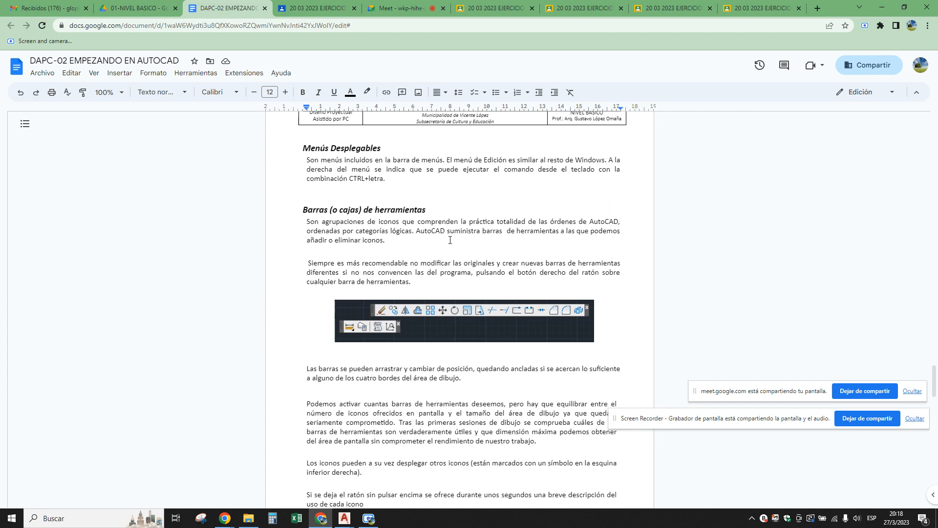
pyautogui.scroll(-8, 450, 239)
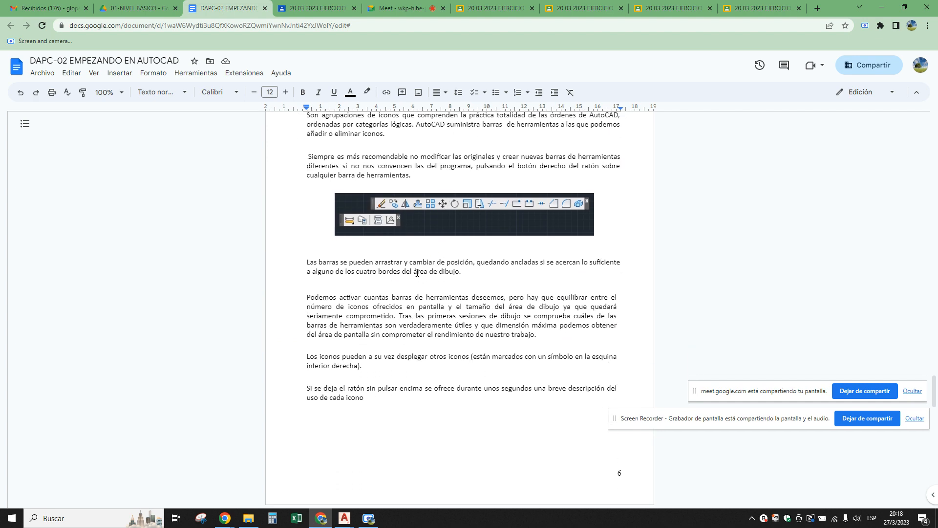
pyautogui.scroll(-4, 418, 282)
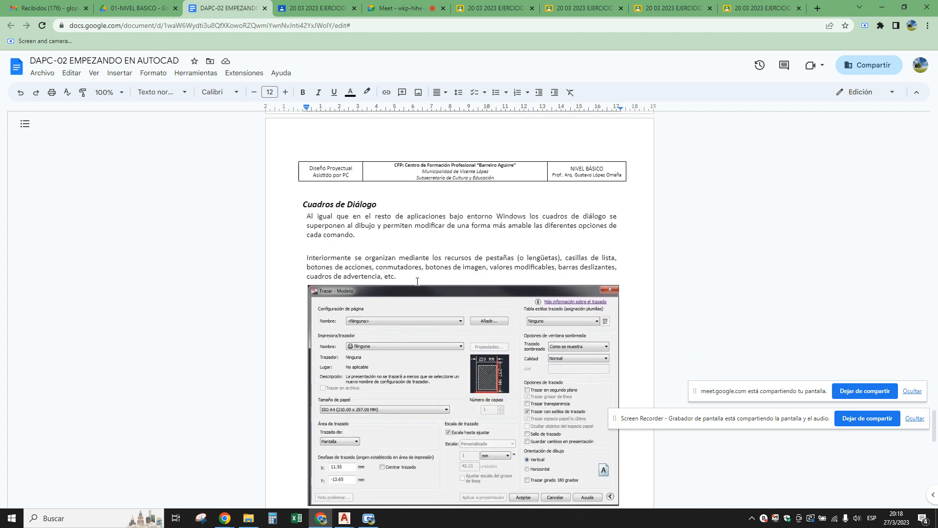
pyautogui.scroll(-11, 520, 272)
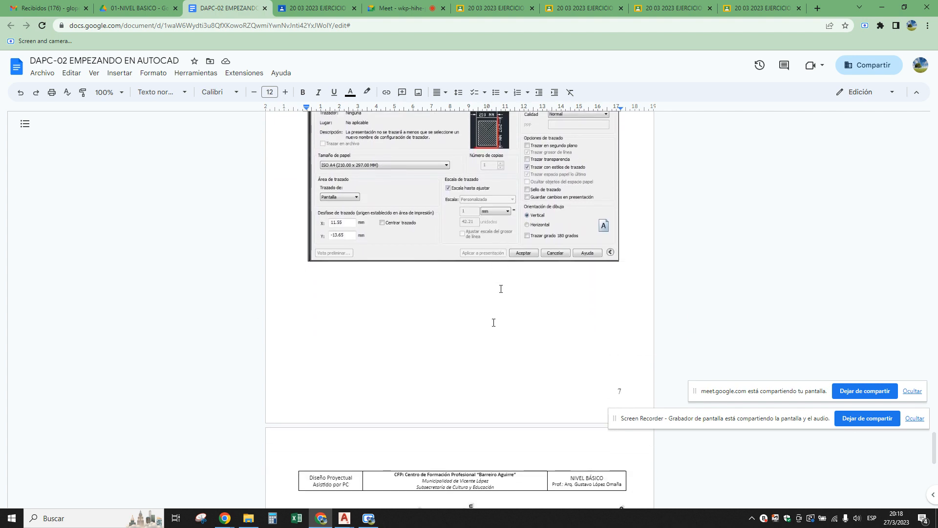
pyautogui.scroll(-3, 493, 322)
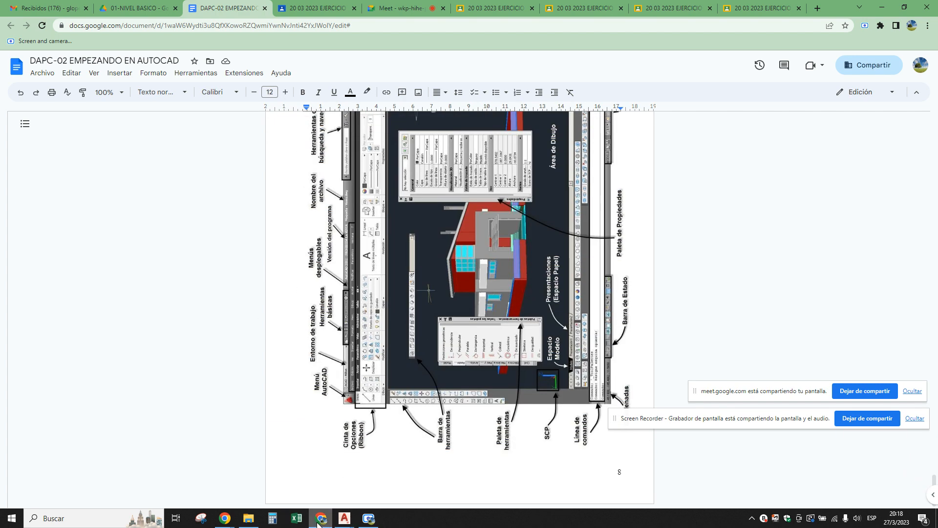
# Return to the start of the course document and review the Unidad 2 introduction, versions and AutoCAD files sections.
pyautogui.scroll(20, 449, 332)
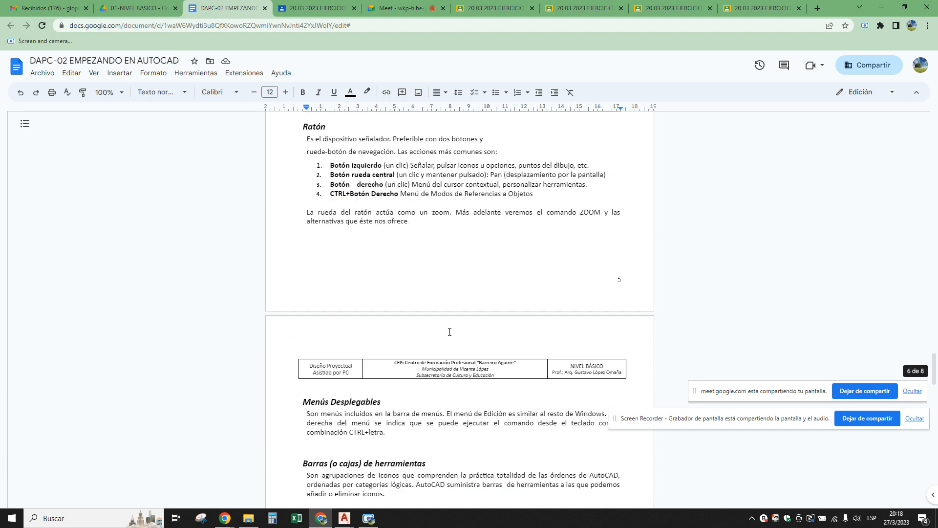
pyautogui.scroll(20, 450, 331)
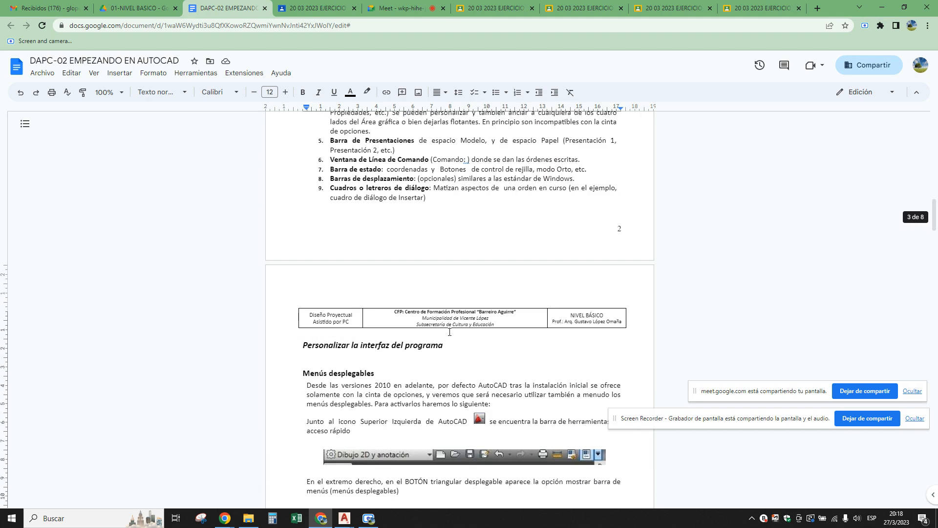
pyautogui.scroll(20, 450, 331)
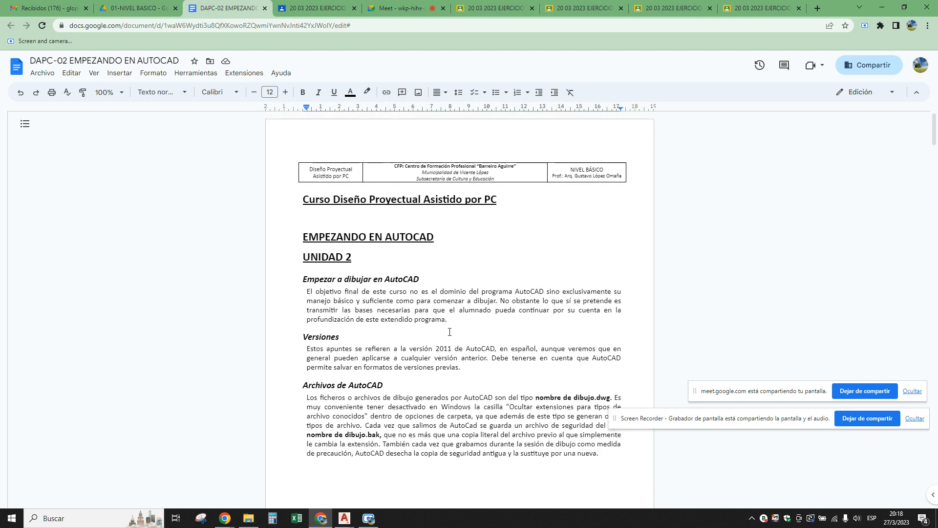
pyautogui.scroll(-2, 449, 332)
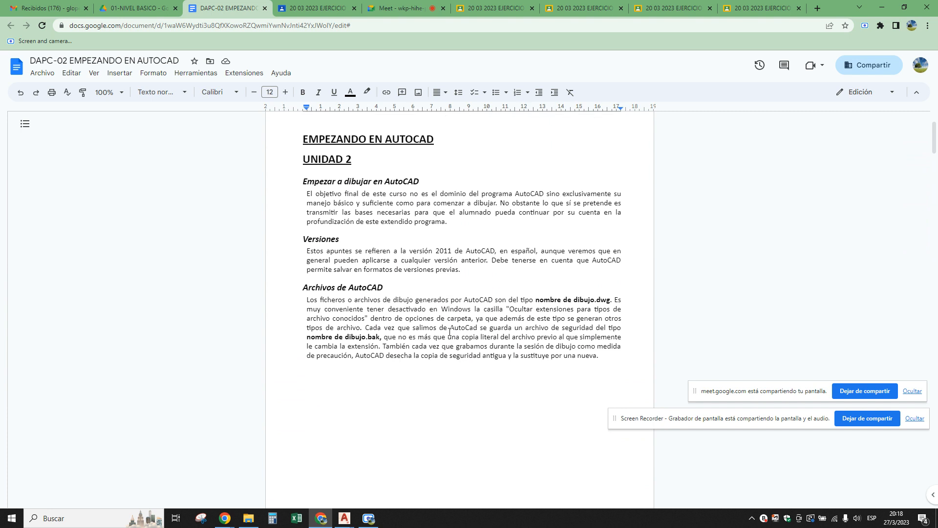
pyautogui.scroll(-3, 450, 332)
# Open the Google Meet call, stop presenting the screen, and move the Screen Recorder sharing notice lower over the participant tiles.
pyautogui.moveTo(321, 522)
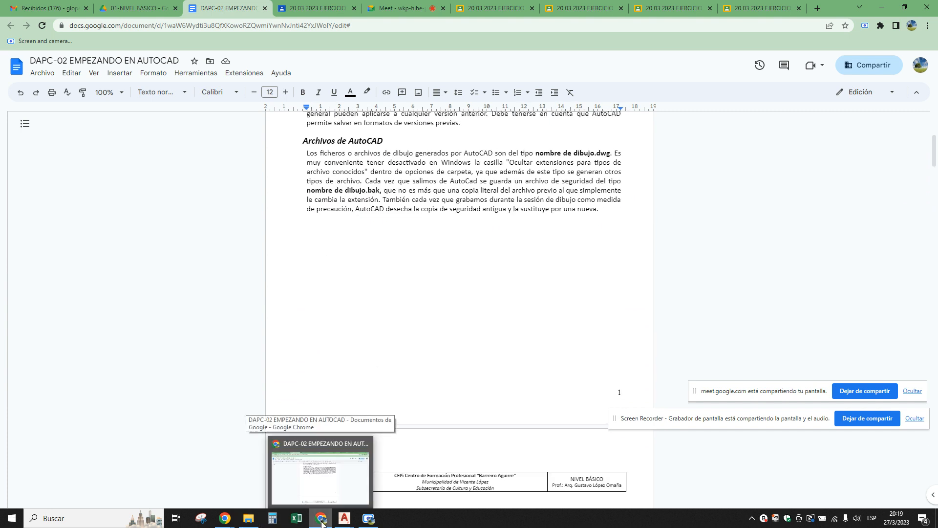
pyautogui.click(320, 521)
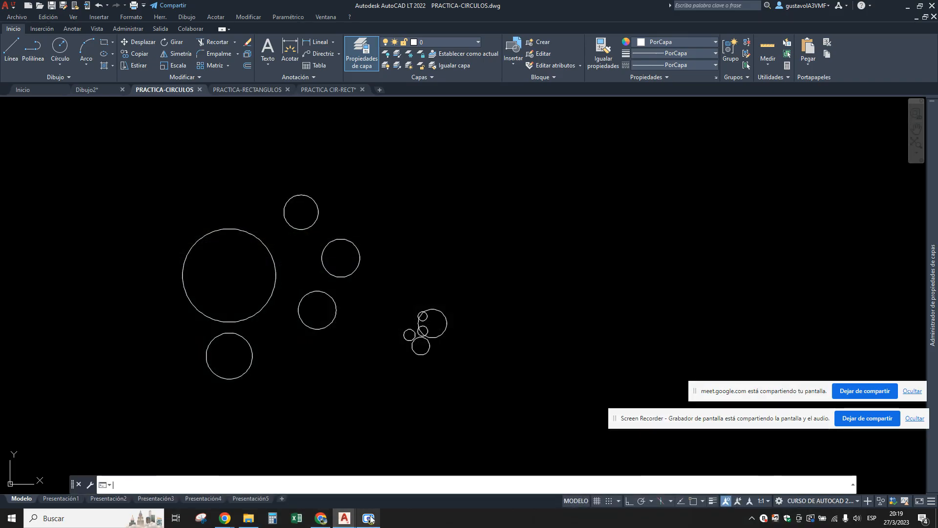
pyautogui.click(318, 520)
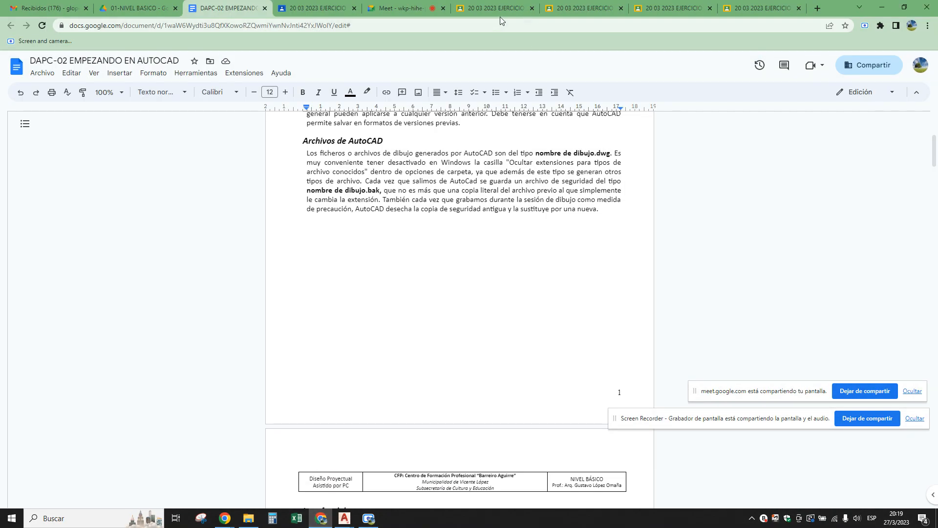
pyautogui.click(401, 8)
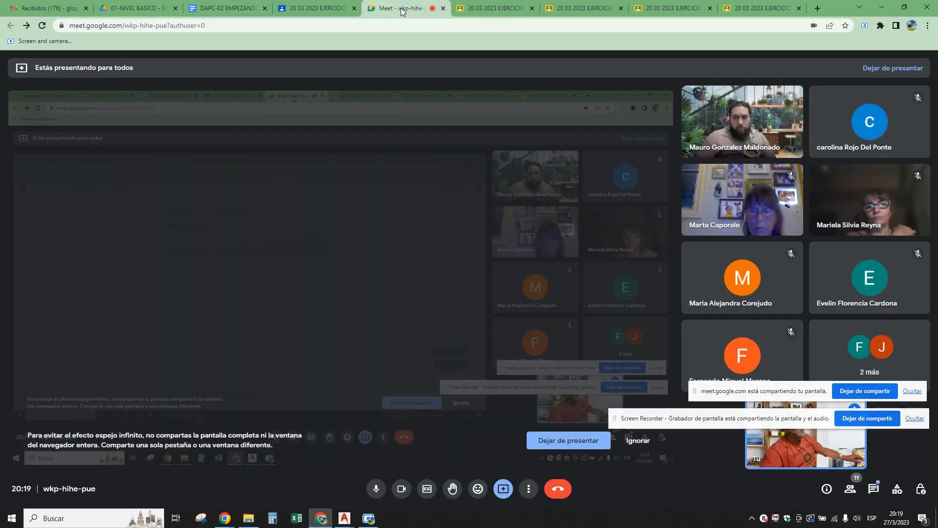
pyautogui.click(859, 391)
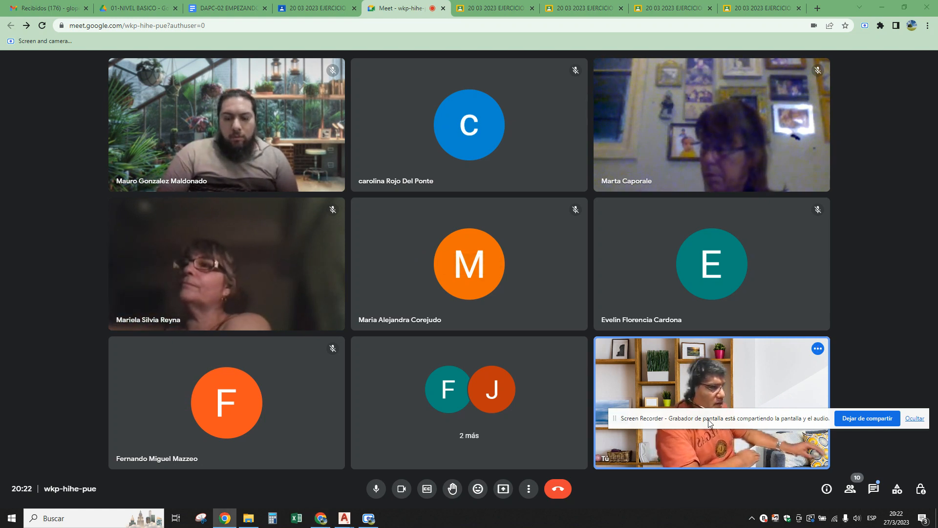
pyautogui.moveTo(708, 419); pyautogui.dragTo(673, 468)
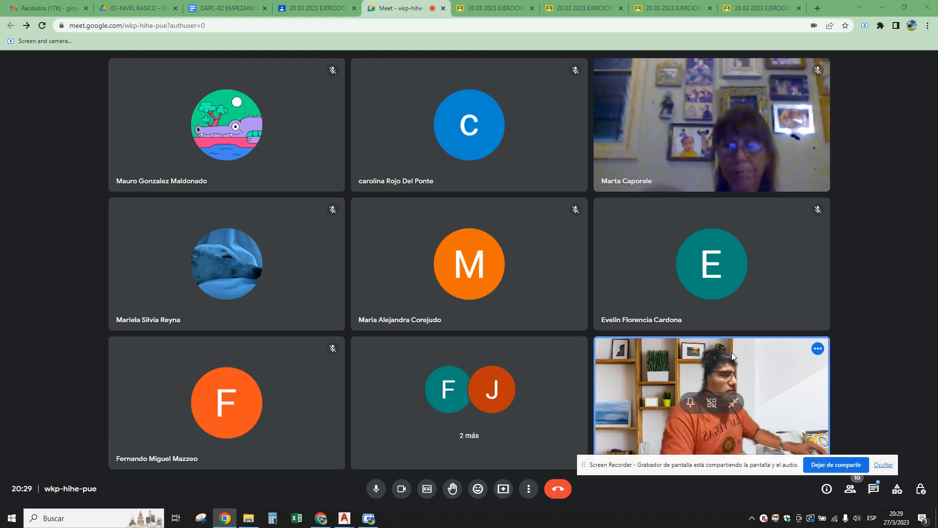
# Move the Screen Recorder sharing notice above the presenter's own video tile, and bring up the program interface section of the DAPC-02 EMPEZANDO EN AUTOCAD document.
pyautogui.moveTo(755, 477); pyautogui.dragTo(787, 340)
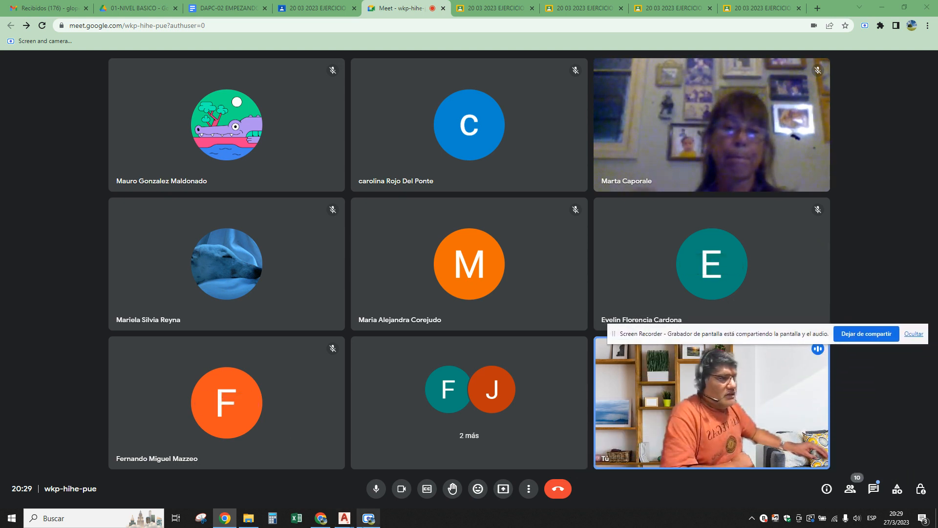
pyautogui.click(248, 6)
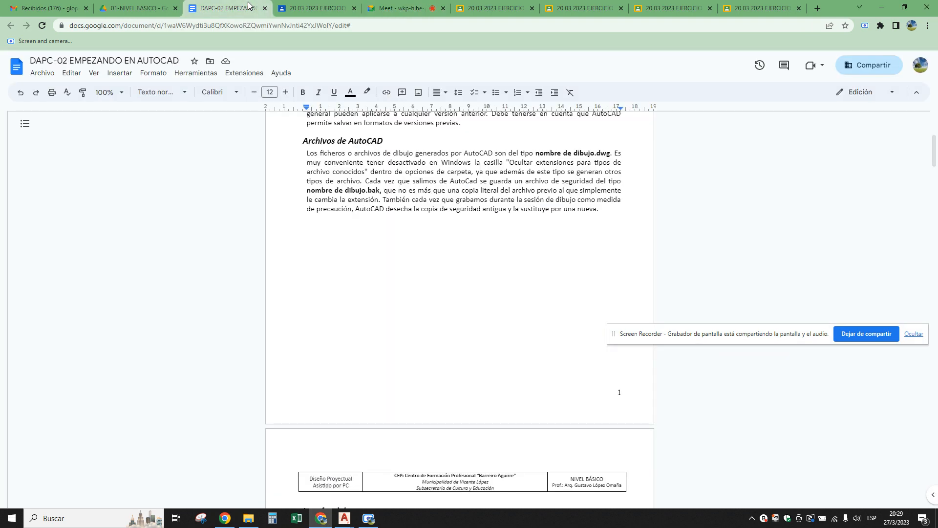
pyautogui.scroll(-6, 356, 203)
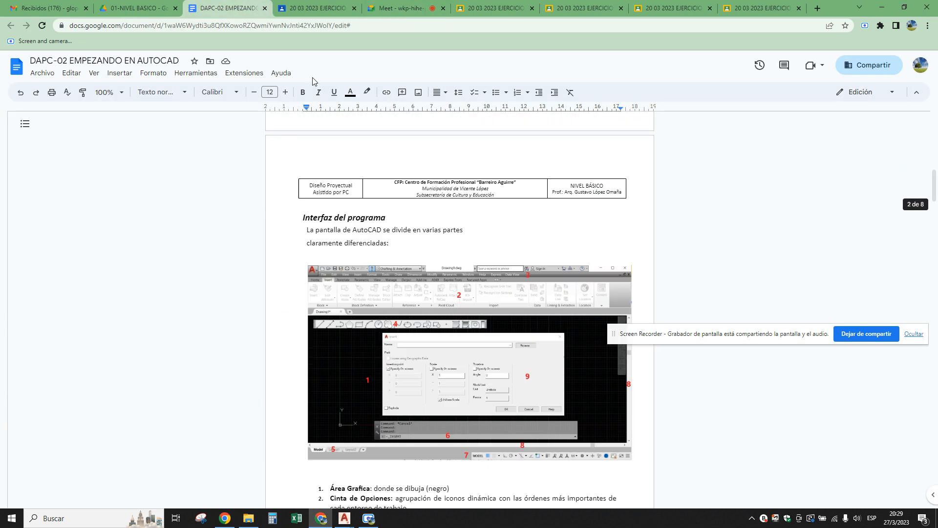
# Open the DAPC-03-PRECISIÓN document from the 01-NIVEL BASICO folder in Google Drive.
pyautogui.click(309, 9)
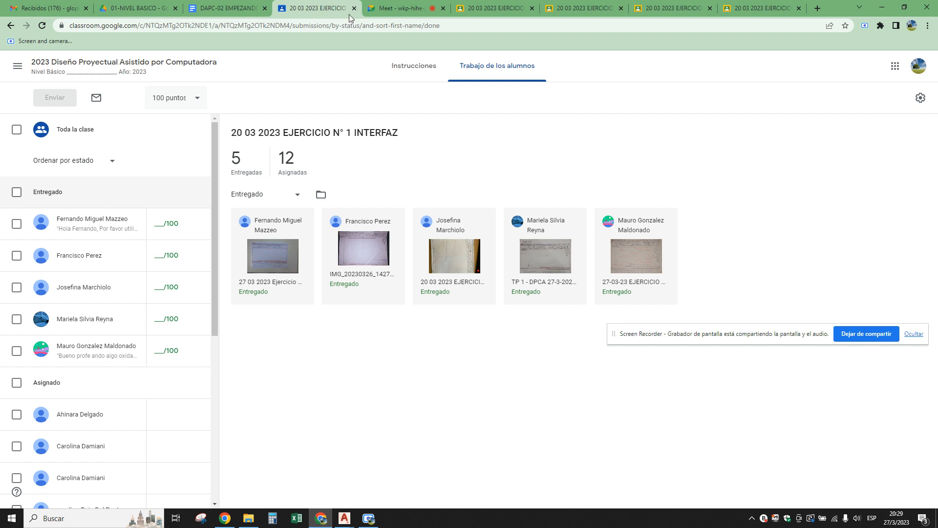
pyautogui.click(140, 8)
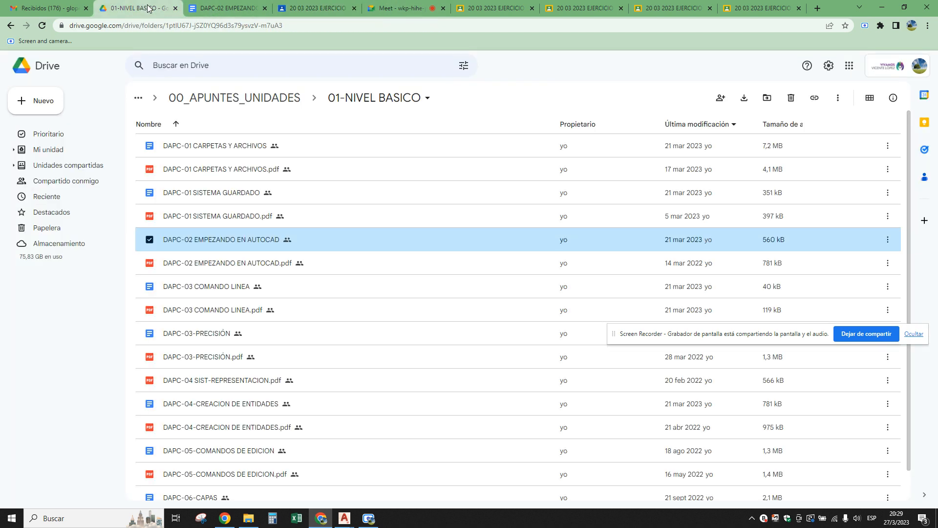
pyautogui.click(215, 287)
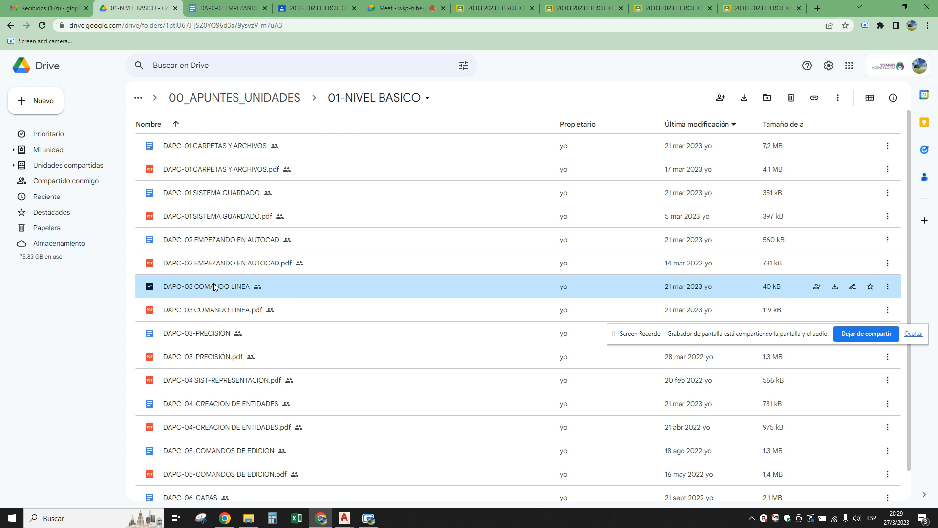
pyautogui.doubleClick(213, 282)
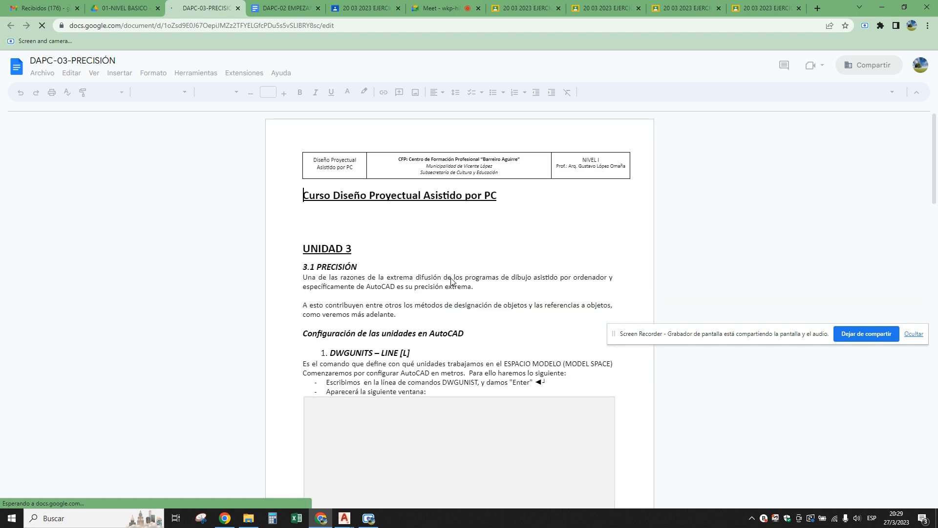
# Review the Unidad 3 notes from drawing units and templates through object snaps, dynamic input and selection methods to the zoom options.
pyautogui.scroll(-10, 451, 282)
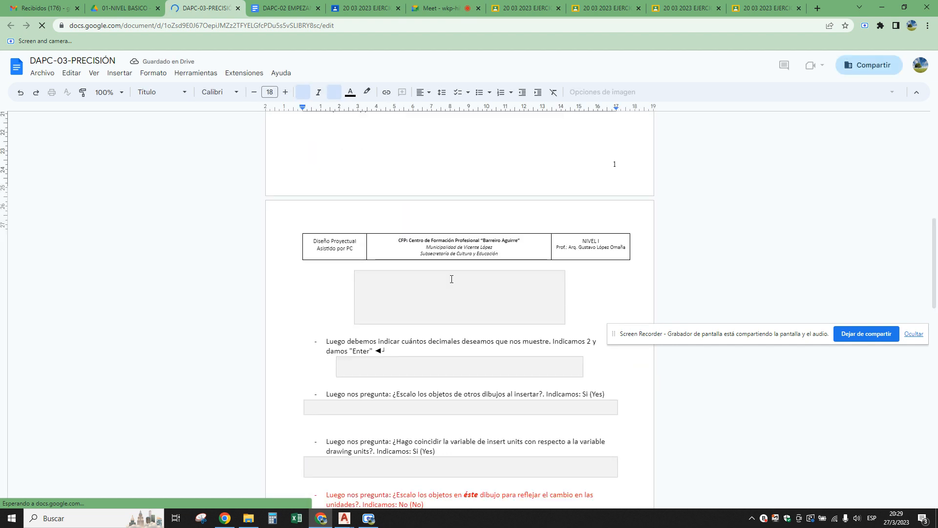
pyautogui.scroll(-4, 451, 278)
pyautogui.scroll(-4, 451, 278)
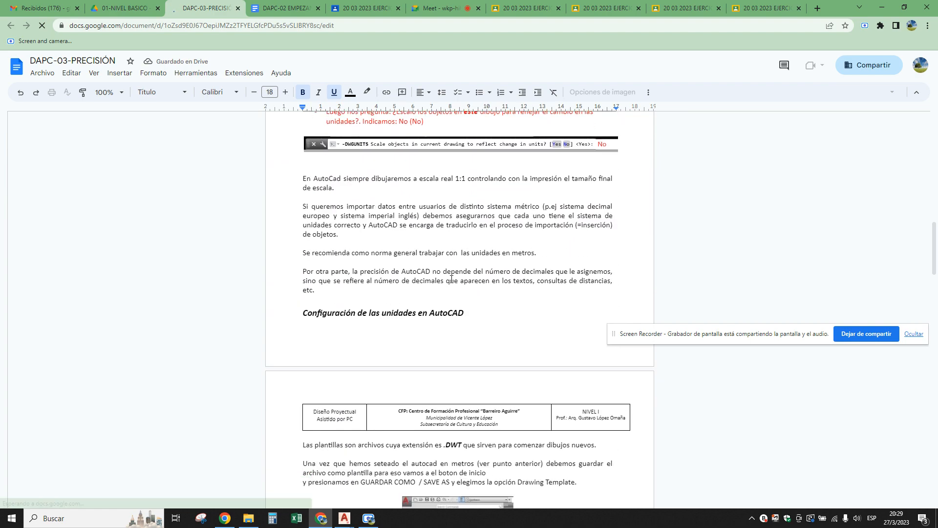
pyautogui.scroll(-10, 451, 278)
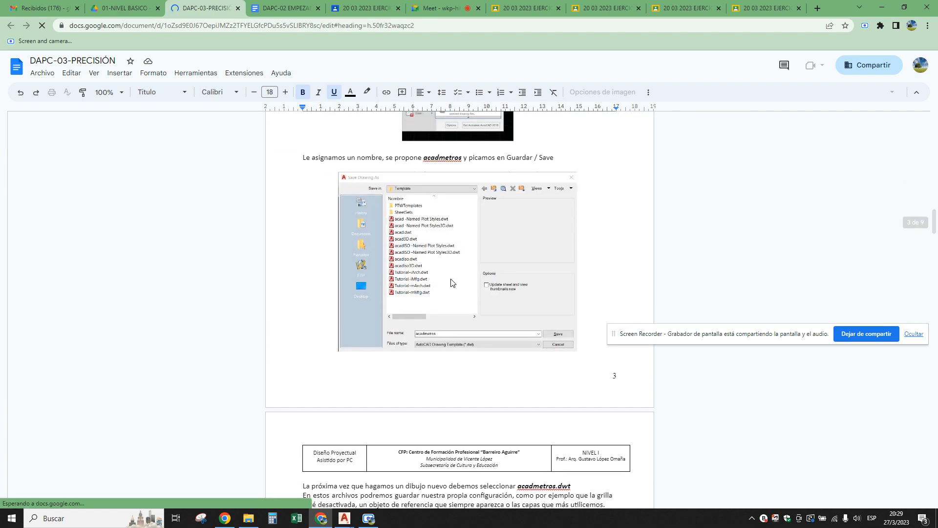
pyautogui.scroll(-18, 451, 282)
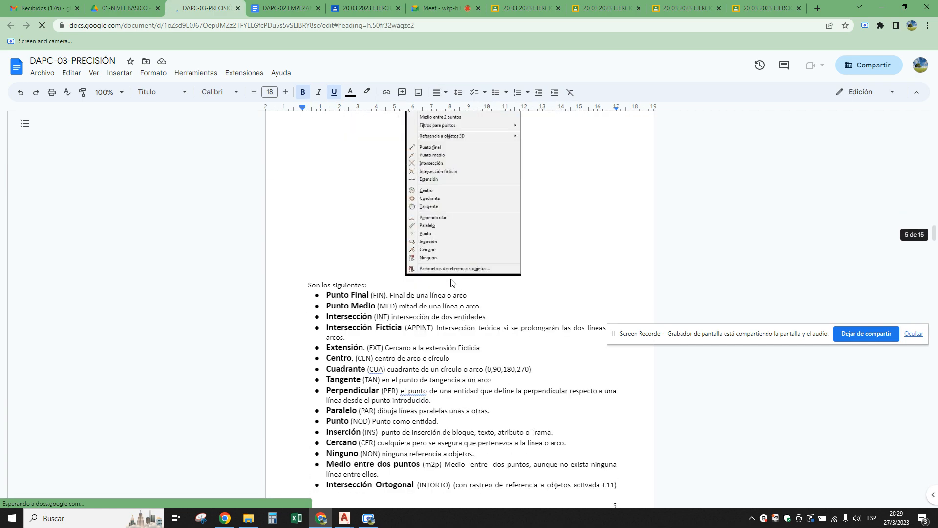
pyautogui.scroll(-18, 451, 282)
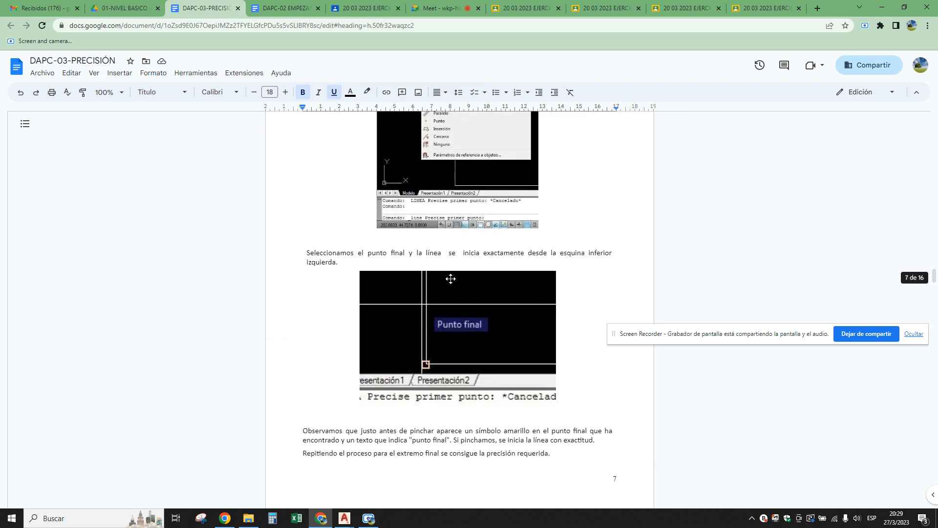
pyautogui.scroll(-20, 451, 279)
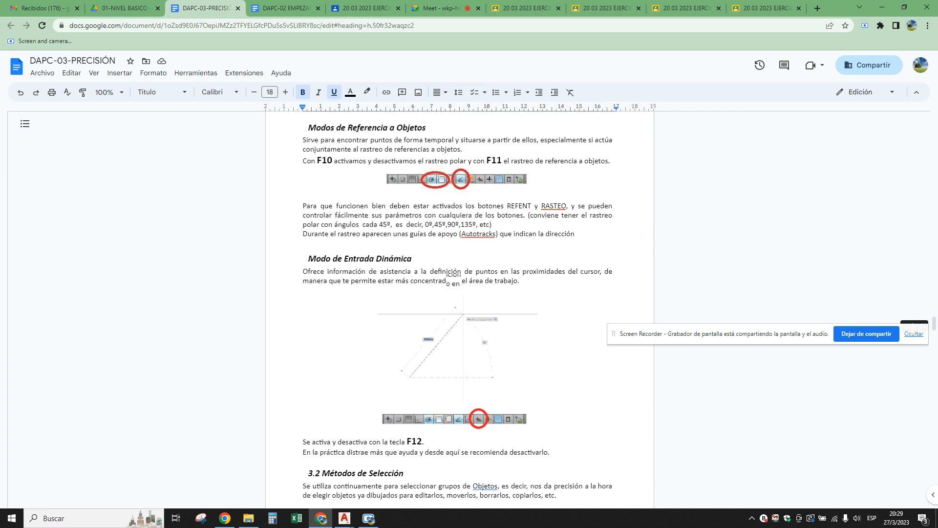
pyautogui.scroll(-20, 451, 279)
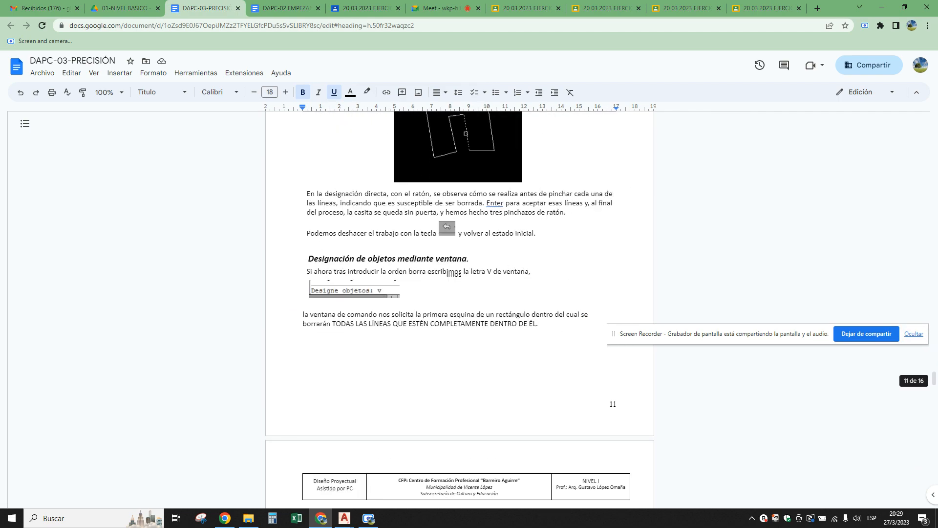
pyautogui.scroll(-20, 451, 279)
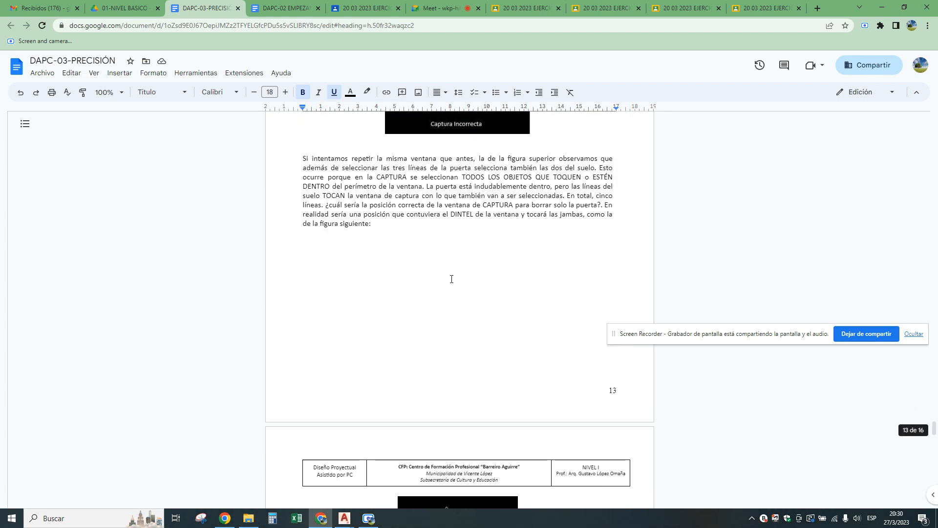
pyautogui.scroll(-20, 451, 279)
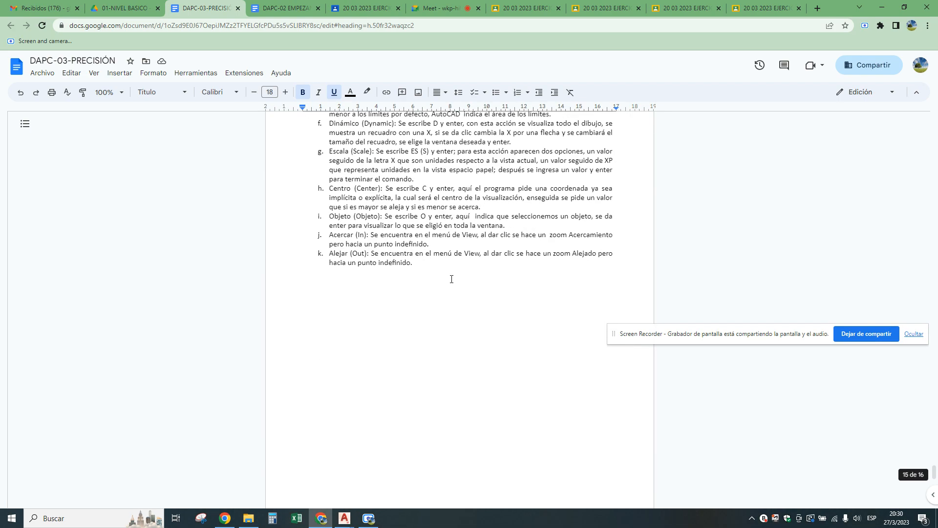
pyautogui.scroll(-5, 451, 279)
# Return to the Google Meet call and reposition the Screen Recorder sharing notice just above the presenter's own video tile.
pyautogui.click(437, 8)
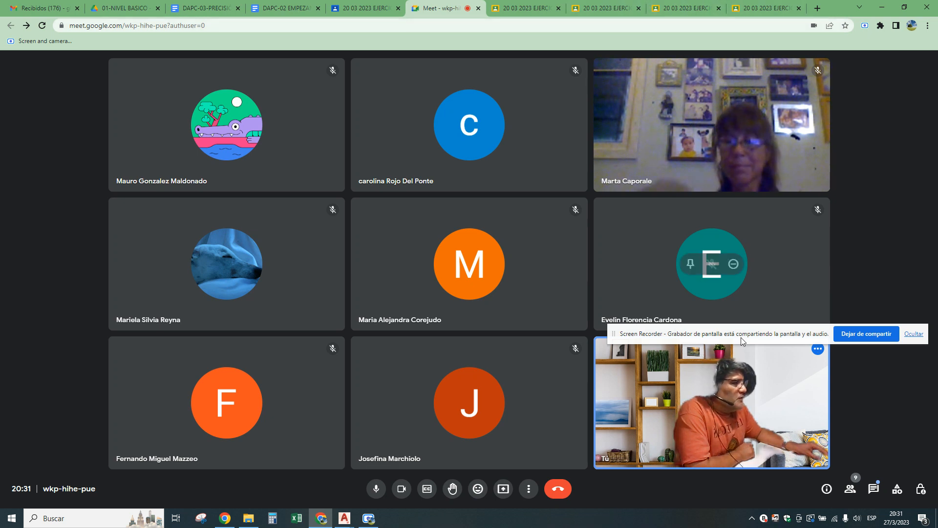
pyautogui.moveTo(755, 335); pyautogui.dragTo(792, 322)
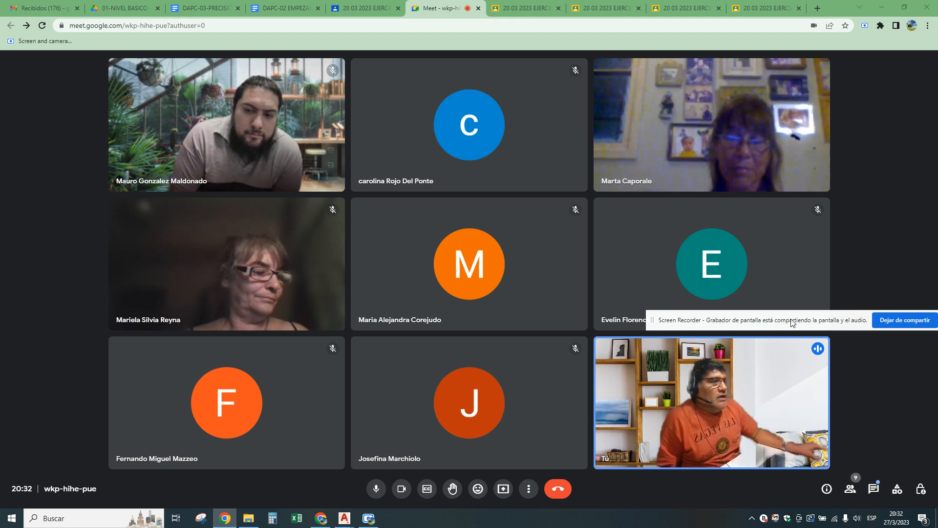
pyautogui.moveTo(794, 232)
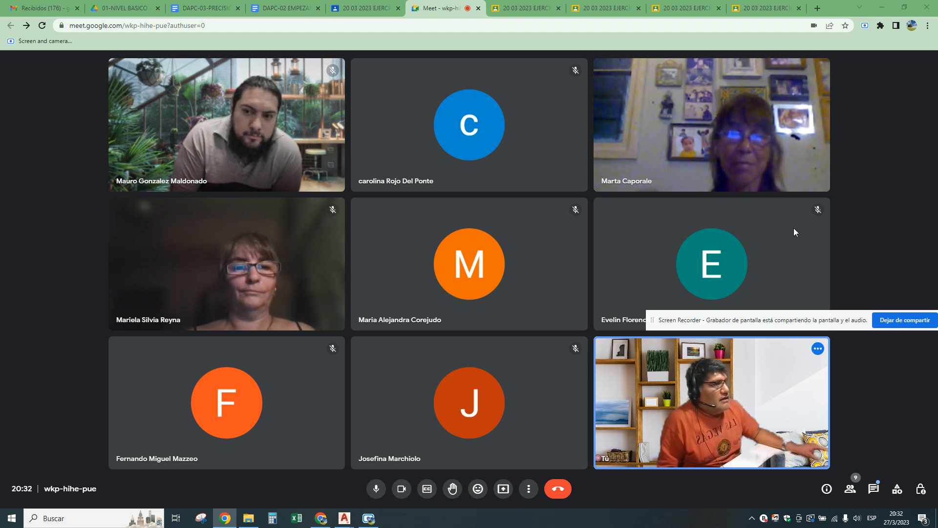
pyautogui.moveTo(834, 326); pyautogui.dragTo(824, 451)
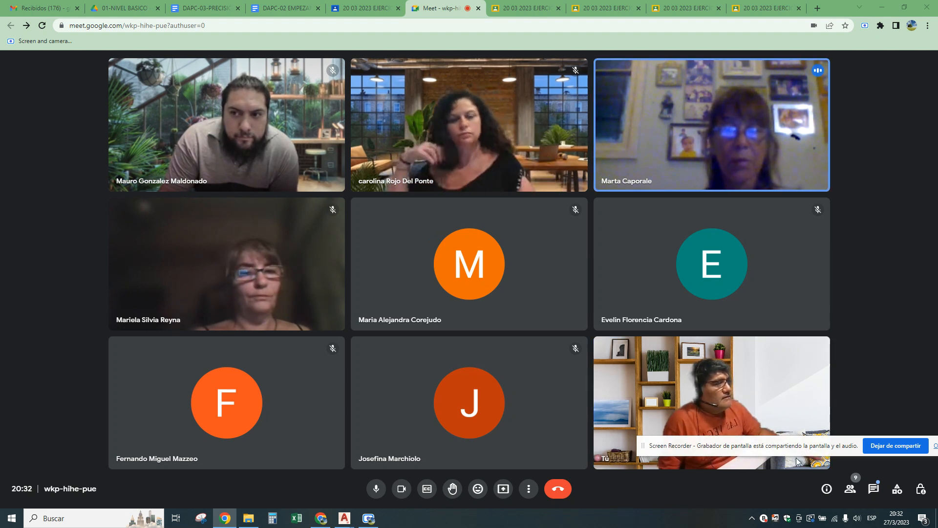
pyautogui.moveTo(790, 448); pyautogui.dragTo(762, 339)
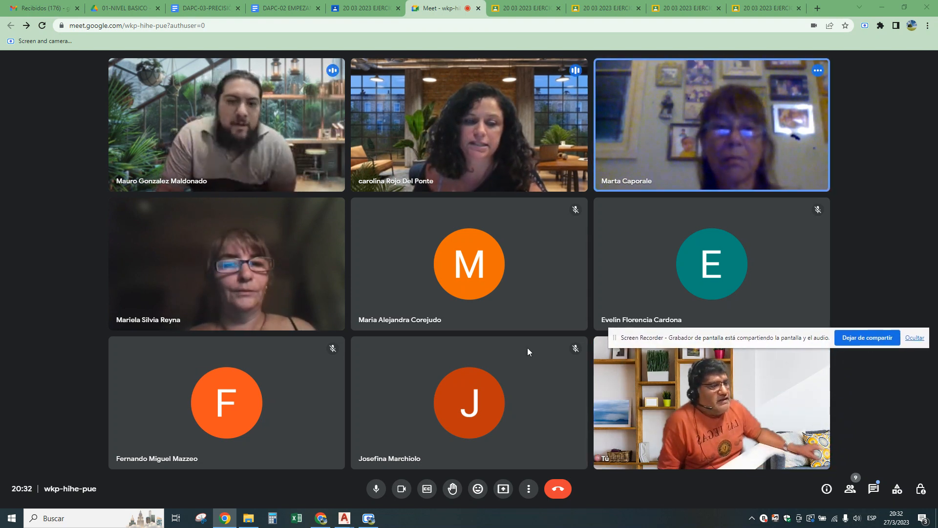
pyautogui.moveTo(483, 275)
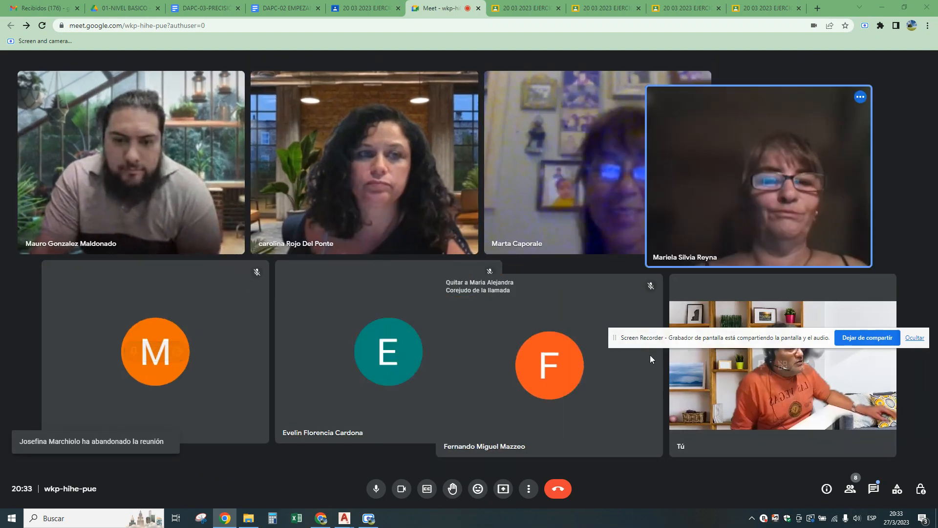